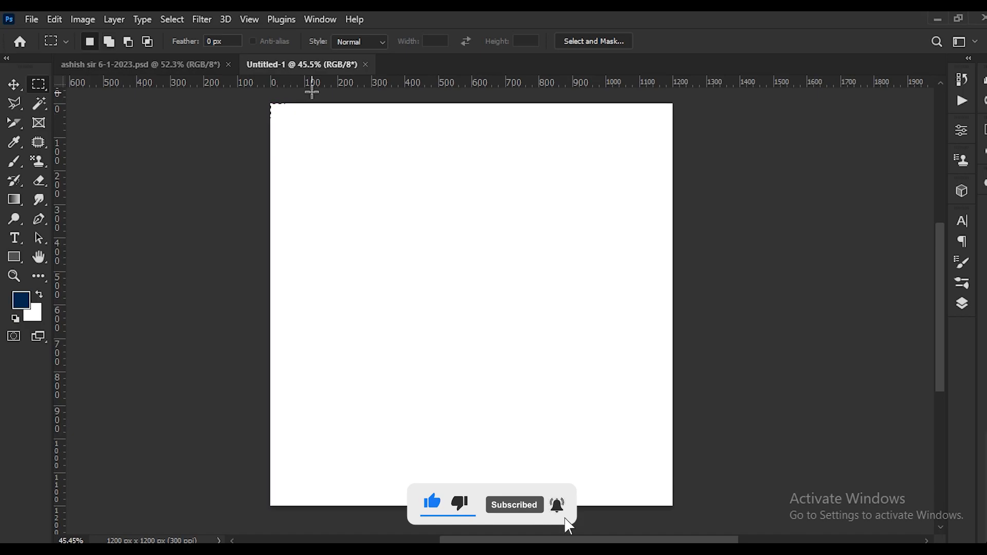
# - Place margin guides about 45 px inside each of the four canvas edges
pyautogui.moveTo(313, 84); pyautogui.dragTo(316, 120)
pyautogui.moveTo(59, 150); pyautogui.dragTo(665, 450)
pyautogui.moveTo(589, 84); pyautogui.dragTo(557, 452)
pyautogui.moveTo(60, 240); pyautogui.dragTo(657, 253)
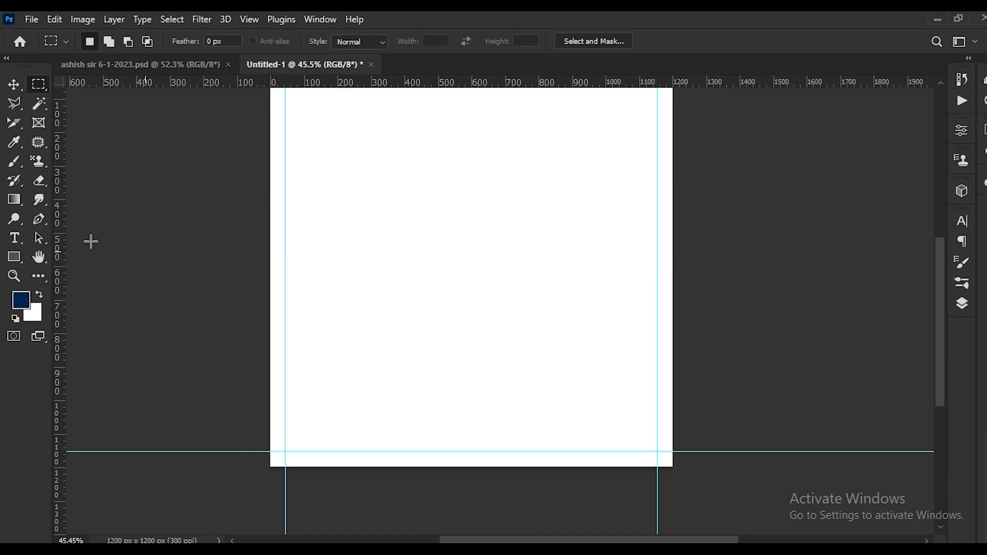
pyautogui.click(14, 84)
pyautogui.scroll(-1, 363, 272)
pyautogui.scroll(1, 365, 264)
pyautogui.scroll(2, 374, 275)
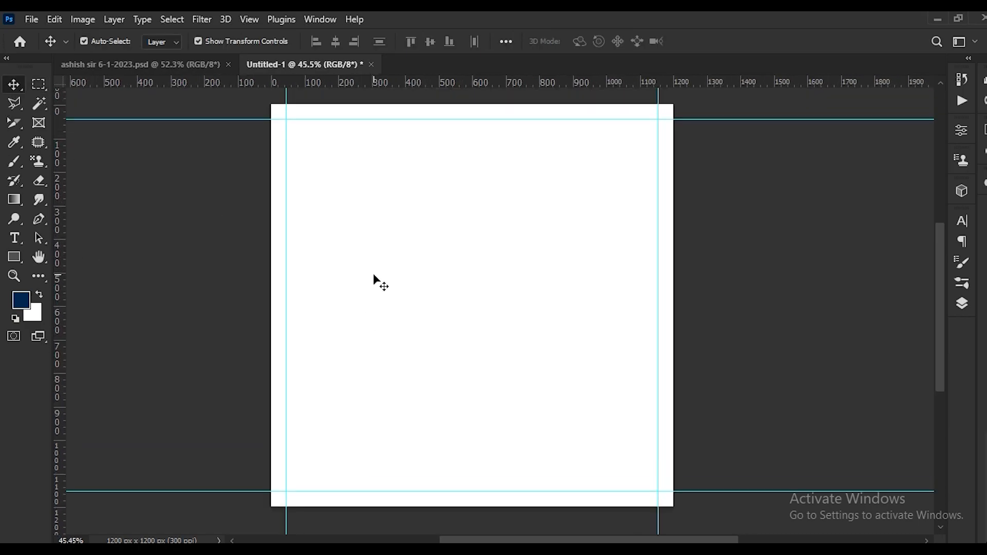
# - Place the downloaded watch image 62d520c4ae7e0 from the desktop into the blank canvas
pyautogui.press('super+d')
pyautogui.moveTo(78, 63); pyautogui.dragTo(449, 306)
pyautogui.click(730, 42)
pyautogui.scroll(-1, 431, 257)
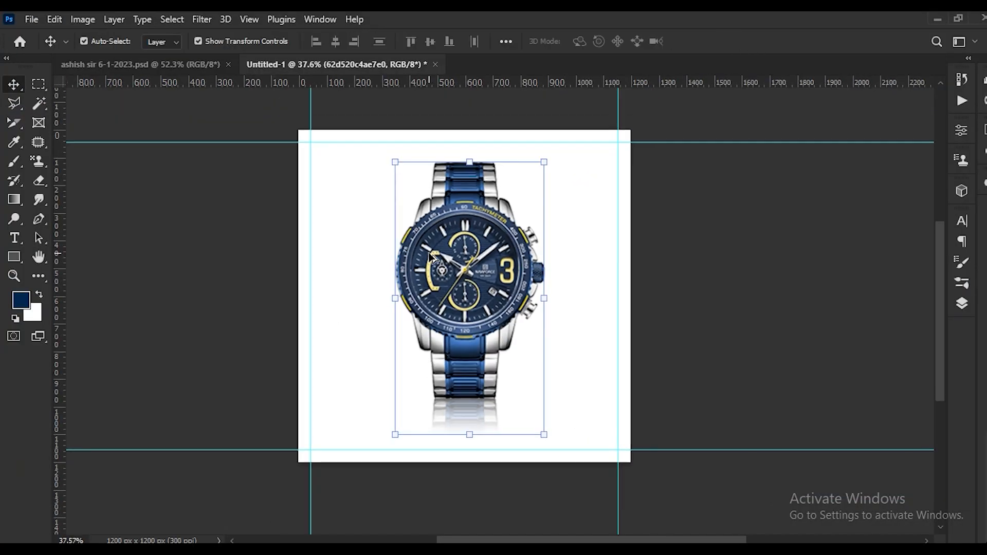
# - Scale the watch to about 71% and position it right of the canvas centre, at about X 717 px, Y 600 px
pyautogui.moveTo(466, 240); pyautogui.dragTo(519, 256)
pyautogui.moveTo(517, 222)
pyautogui.mouseDown()
pyautogui.moveTo(516, 239)
pyautogui.moveTo(516, 224)
pyautogui.mouseUp()
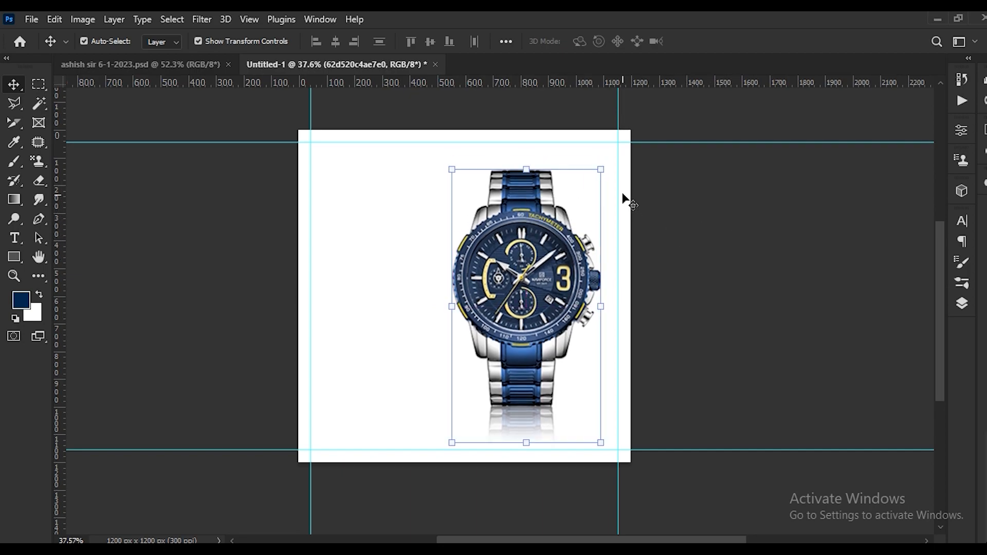
pyautogui.hotkey('ctrl', 't')
pyautogui.moveTo(679, 138)
pyautogui.mouseDown()
pyautogui.moveTo(670, 147)
pyautogui.moveTo(677, 140)
pyautogui.mouseUp()
pyautogui.moveTo(535, 221); pyautogui.dragTo(509, 213)
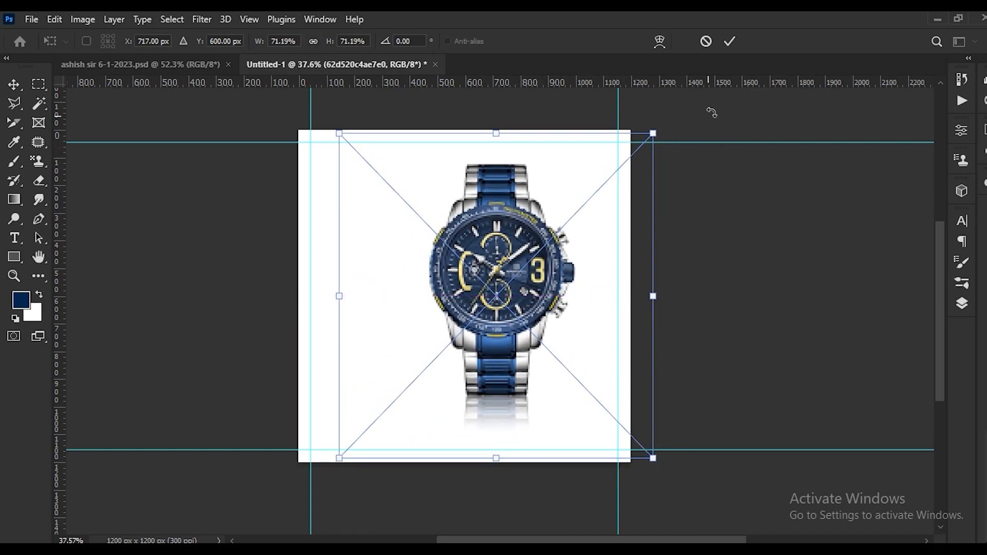
pyautogui.click(729, 42)
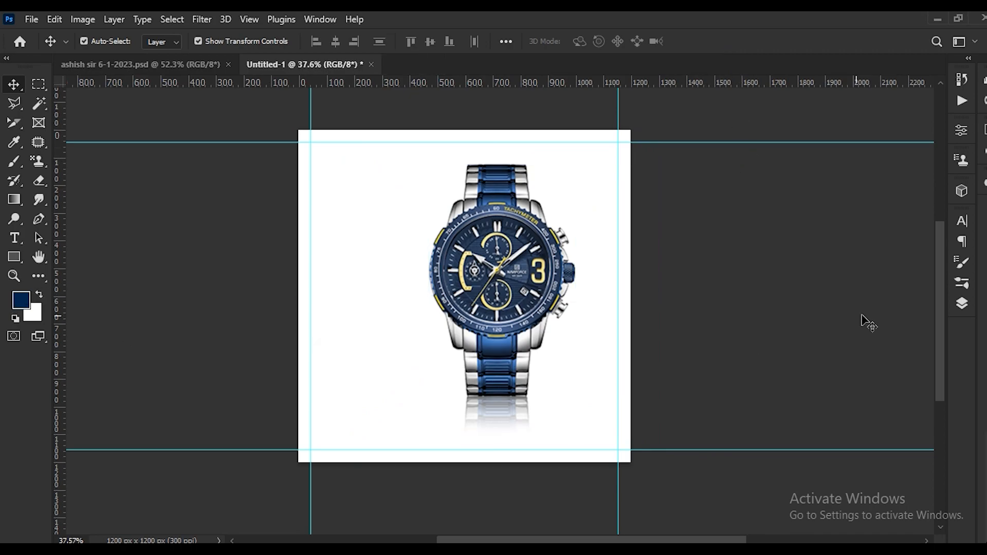
# - Fill the white background layer with the dark blue foreground color
pyautogui.click(961, 305)
pyautogui.click(919, 296)
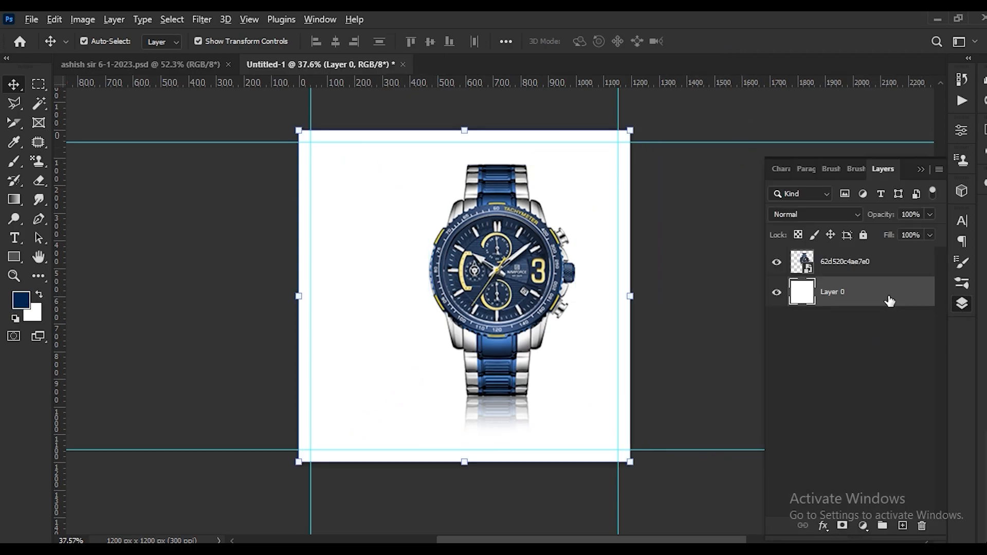
pyautogui.hotkey('alt', 'BackSpace')
# - Add a Gradient Overlay effect to the background layer and open its gradient for editing
pyautogui.rightClick(880, 299)
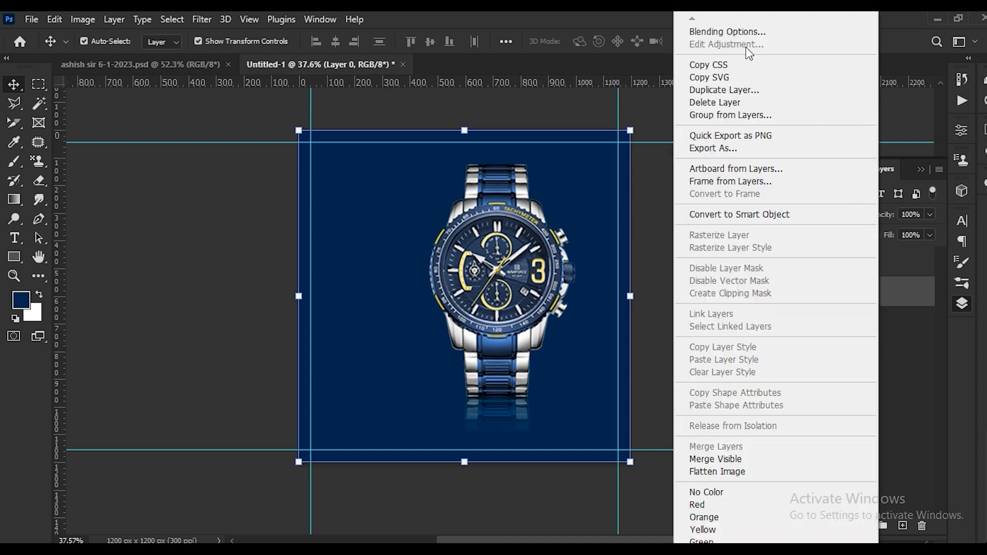
pyautogui.click(720, 31)
pyautogui.click(487, 356)
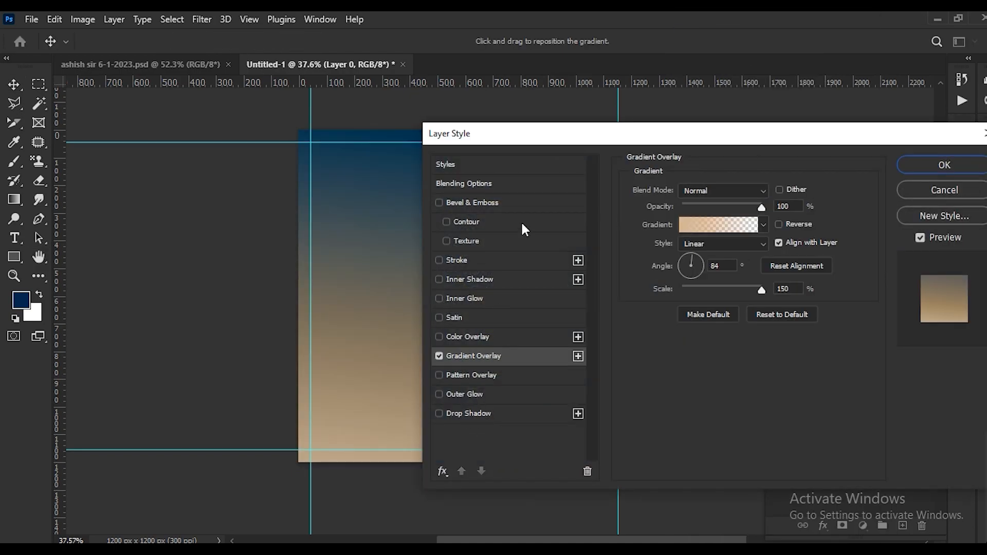
pyautogui.moveTo(579, 133); pyautogui.dragTo(706, 155)
pyautogui.click(843, 249)
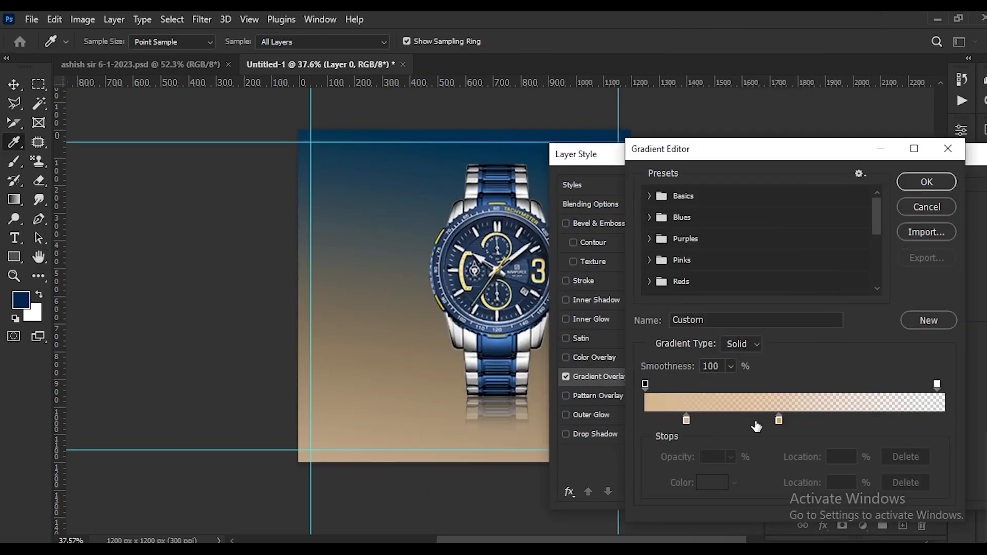
# - Reduce the gradient to a single purple #4d0d7e color stop and set the overlay angle to -131°
pyautogui.click(686, 420)
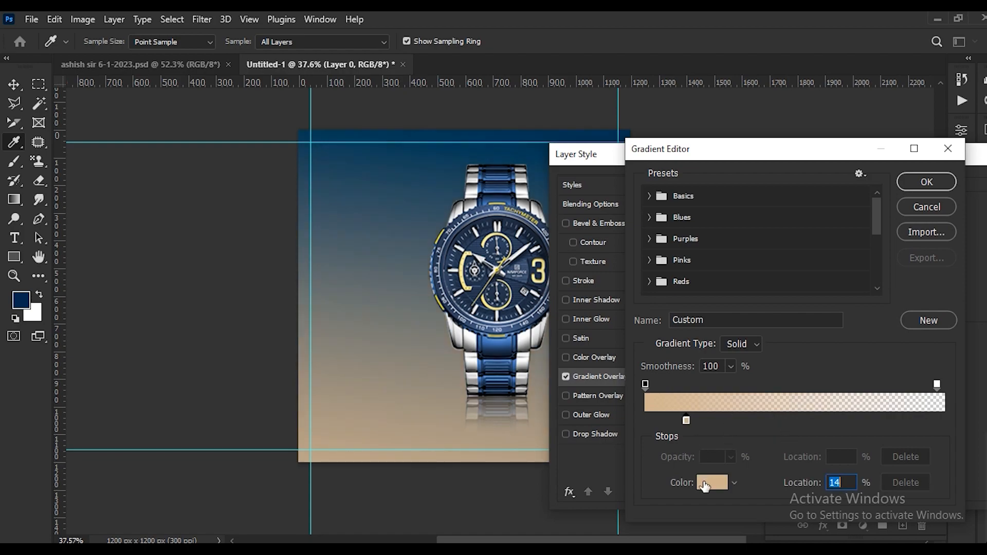
pyautogui.click(710, 481)
pyautogui.click(817, 336)
pyautogui.moveTo(785, 355)
pyautogui.mouseDown()
pyautogui.moveTo(736, 385)
pyautogui.moveTo(742, 392)
pyautogui.moveTo(764, 376)
pyautogui.moveTo(746, 394)
pyautogui.moveTo(782, 386)
pyautogui.mouseUp()
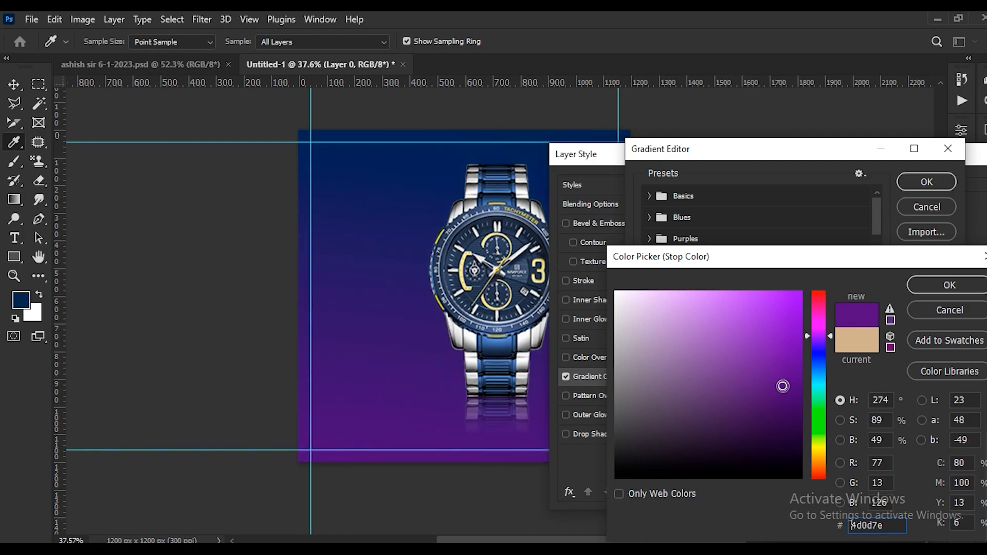
pyautogui.click(959, 283)
pyautogui.click(926, 184)
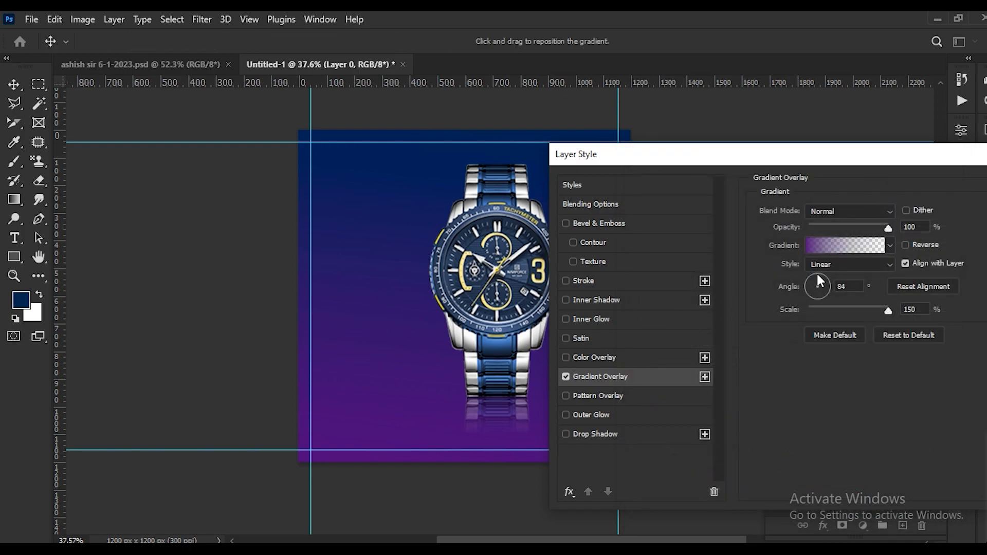
pyautogui.moveTo(827, 283); pyautogui.dragTo(803, 304)
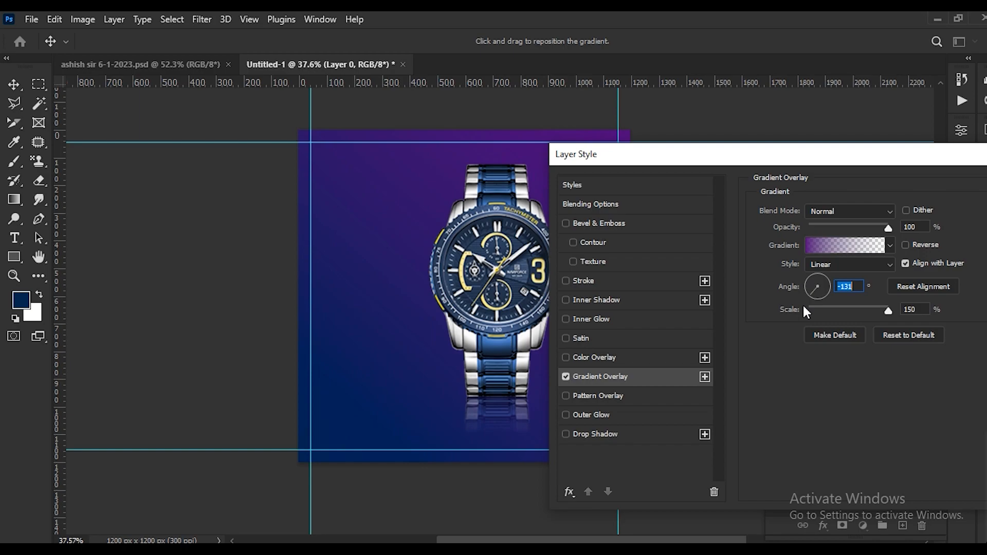
pyautogui.click(835, 197)
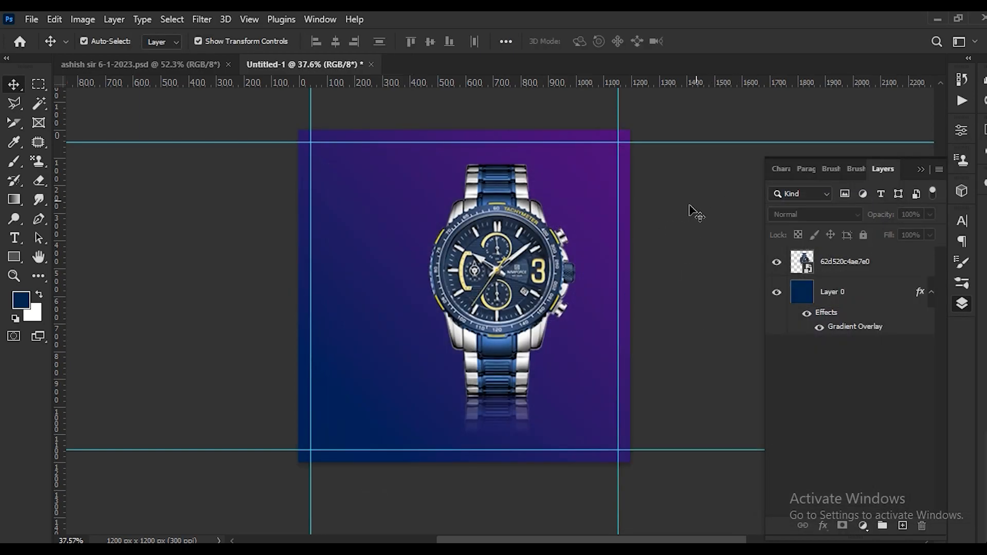
# - Paint soft near-black shading down the watch's left side on a new layer above it, using the 300 px brush
pyautogui.click(532, 286)
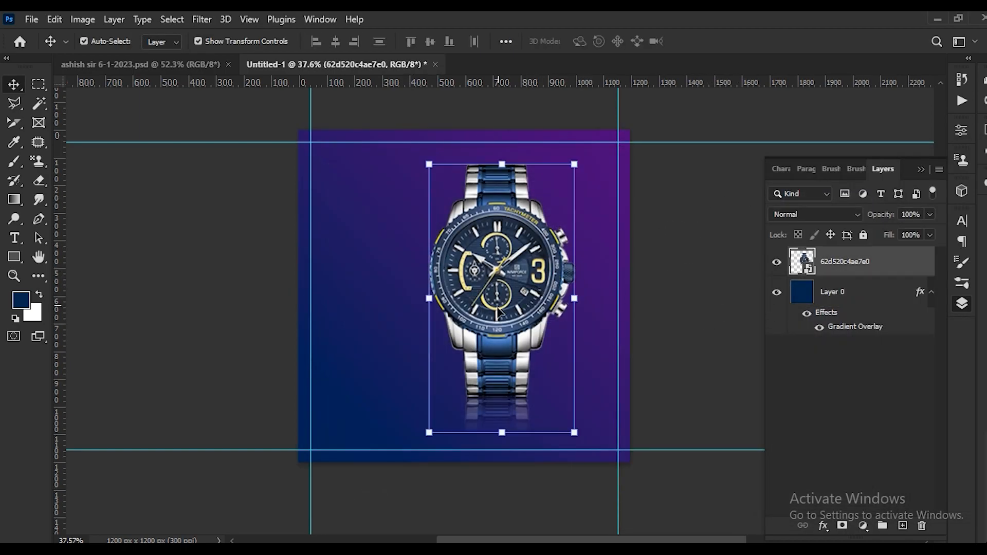
pyautogui.click(903, 525)
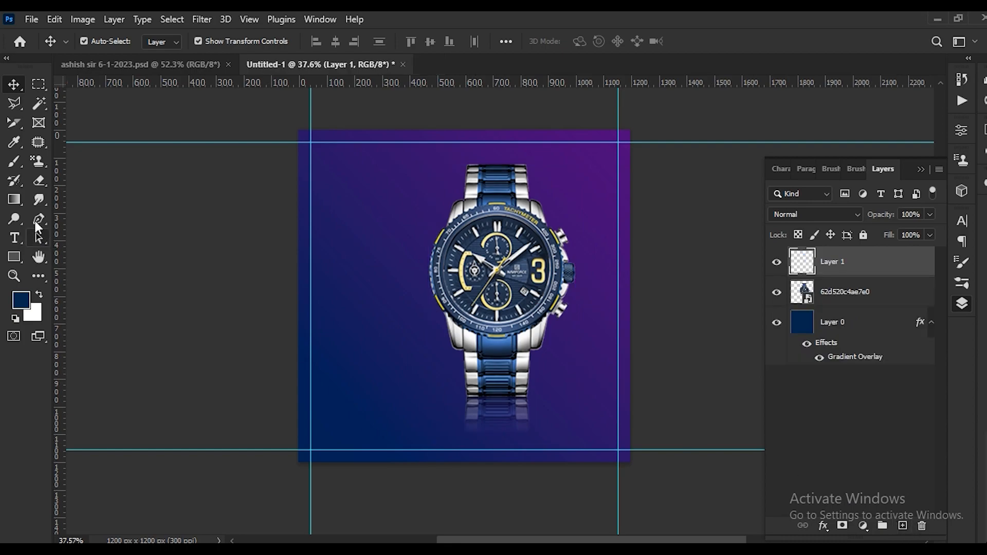
pyautogui.click(17, 161)
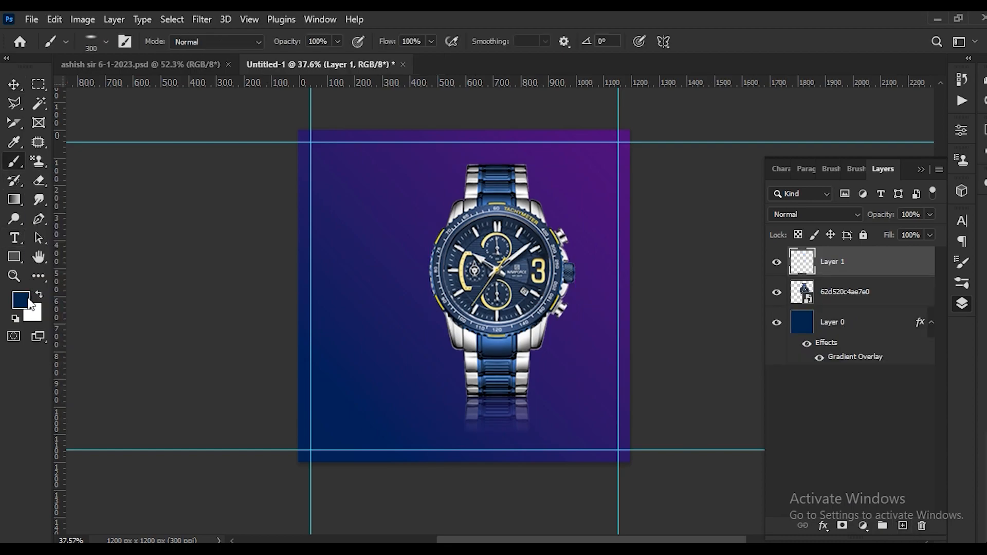
pyautogui.click(20, 299)
pyautogui.moveTo(632, 455); pyautogui.dragTo(586, 455)
pyautogui.click(945, 285)
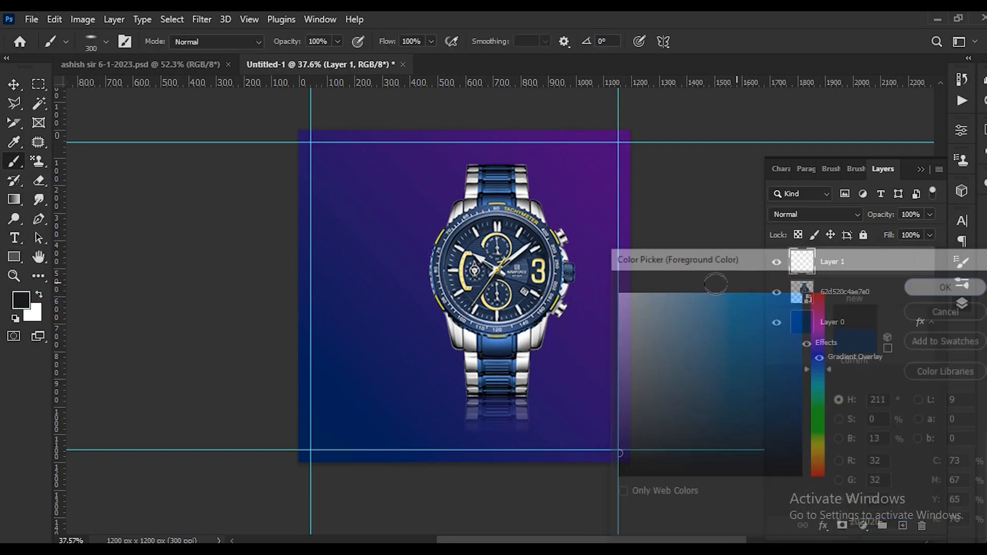
pyautogui.moveTo(414, 229)
pyautogui.mouseDown()
pyautogui.moveTo(403, 229)
pyautogui.moveTo(425, 187)
pyautogui.moveTo(403, 267)
pyautogui.moveTo(423, 399)
pyautogui.moveTo(399, 322)
pyautogui.mouseUp()
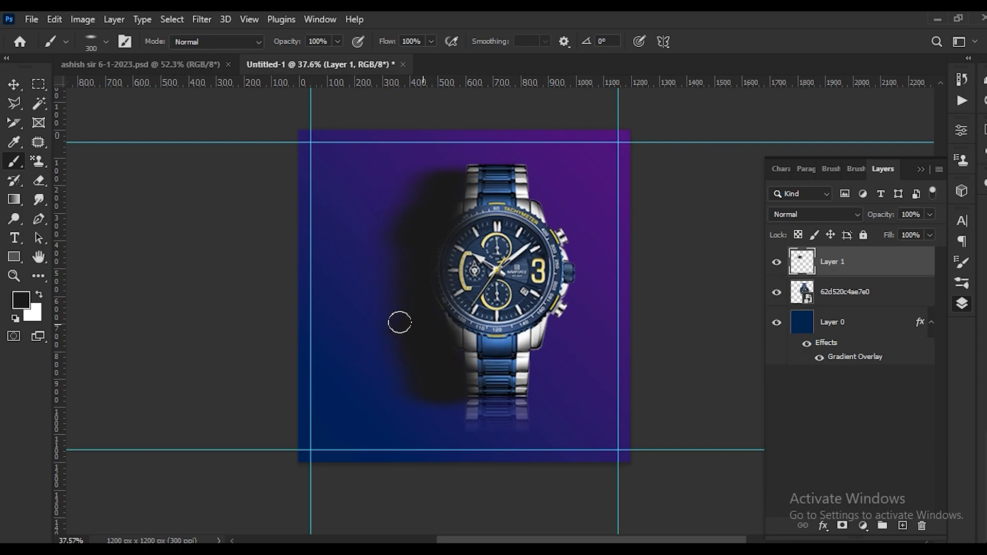
# - Clip the painted shading layer to the watch and set its blend mode to Difference
pyautogui.click(21, 85)
pyautogui.rightClick(883, 263)
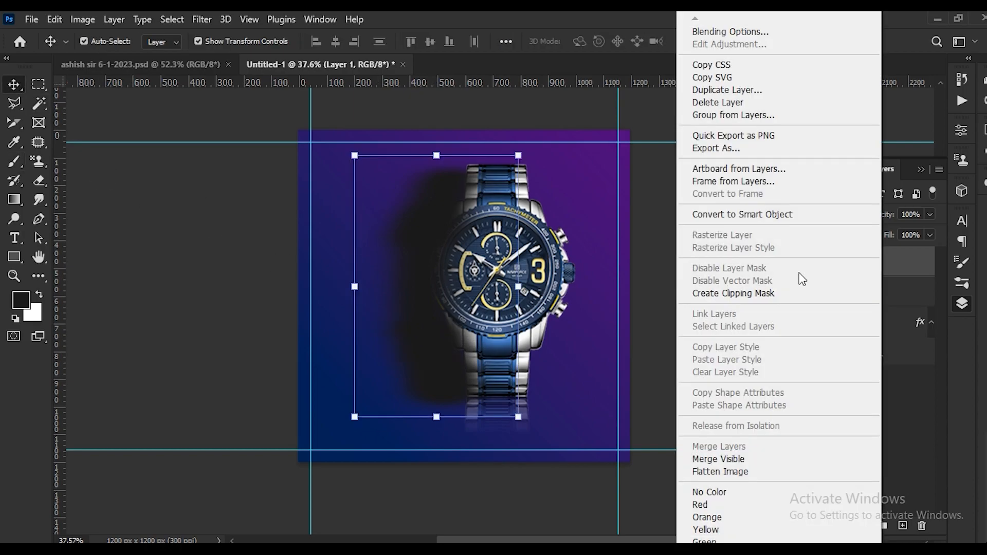
pyautogui.click(745, 293)
pyautogui.click(835, 215)
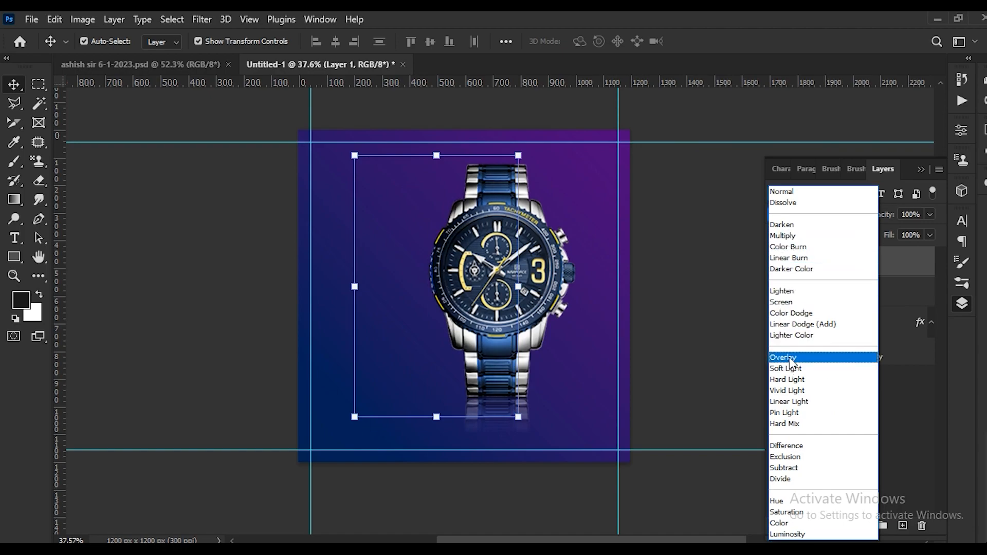
pyautogui.click(792, 447)
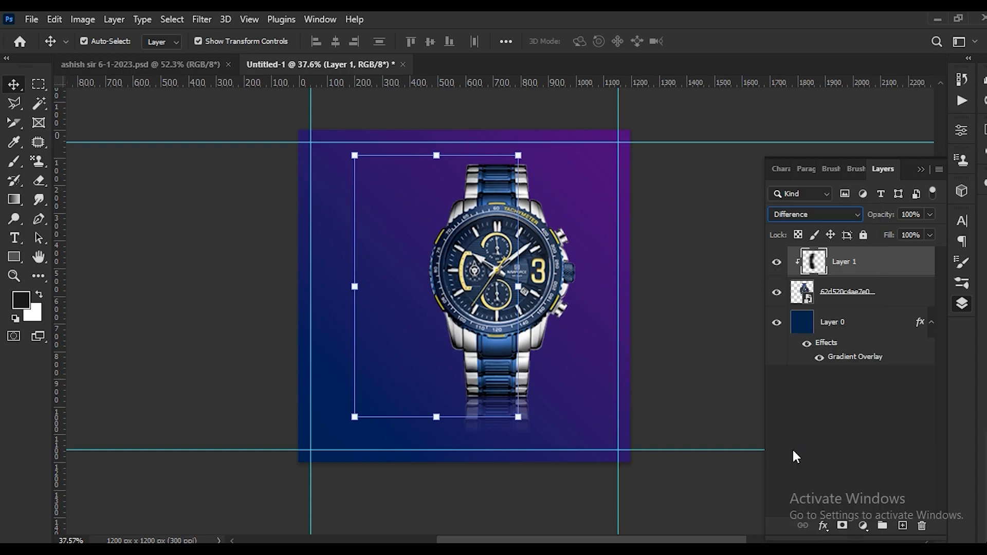
# - Merge the shading layer with the watch layer and add a Drop Shadow effect to the merged layer
pyautogui.keyDown('shift'); pyautogui.click(851, 296); pyautogui.keyUp('shift')
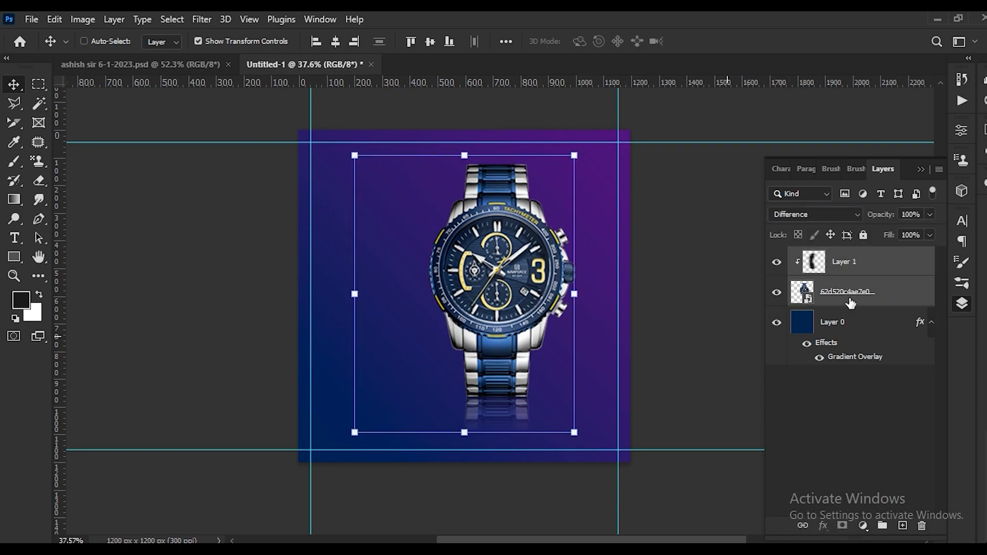
pyautogui.hotkey('ctrl', 'e')
pyautogui.rightClick(852, 253)
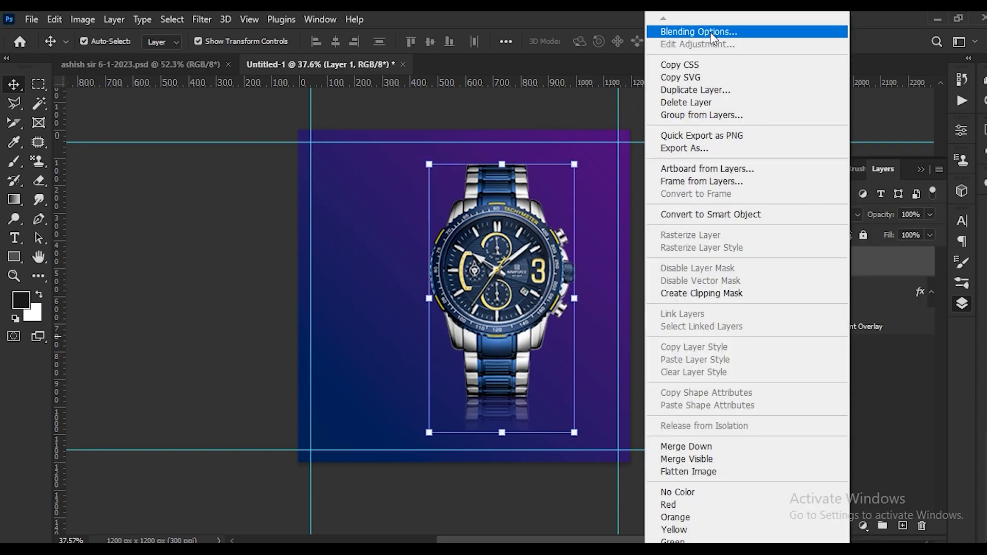
pyautogui.click(684, 29)
pyautogui.click(362, 445)
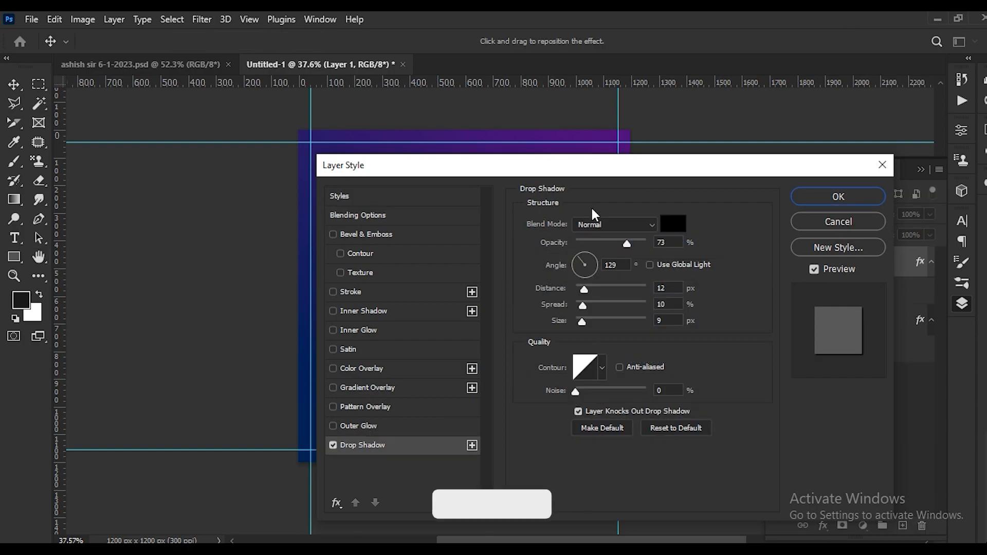
pyautogui.moveTo(620, 170); pyautogui.dragTo(180, 135)
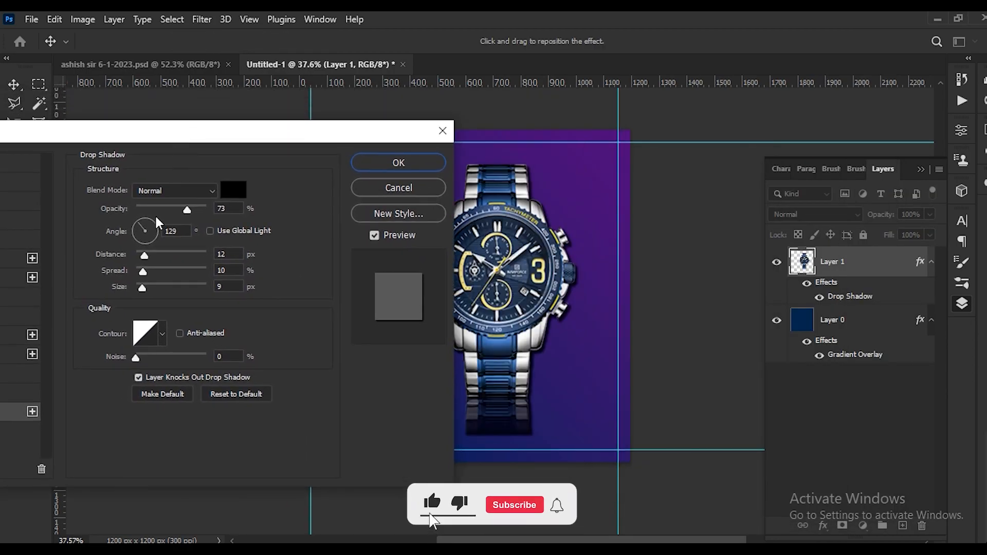
# - Set the drop shadow to distance 0 px, spread 0% and size 142 px, lower its opacity, and apply the effect
pyautogui.moveTo(141, 289); pyautogui.dragTo(147, 290)
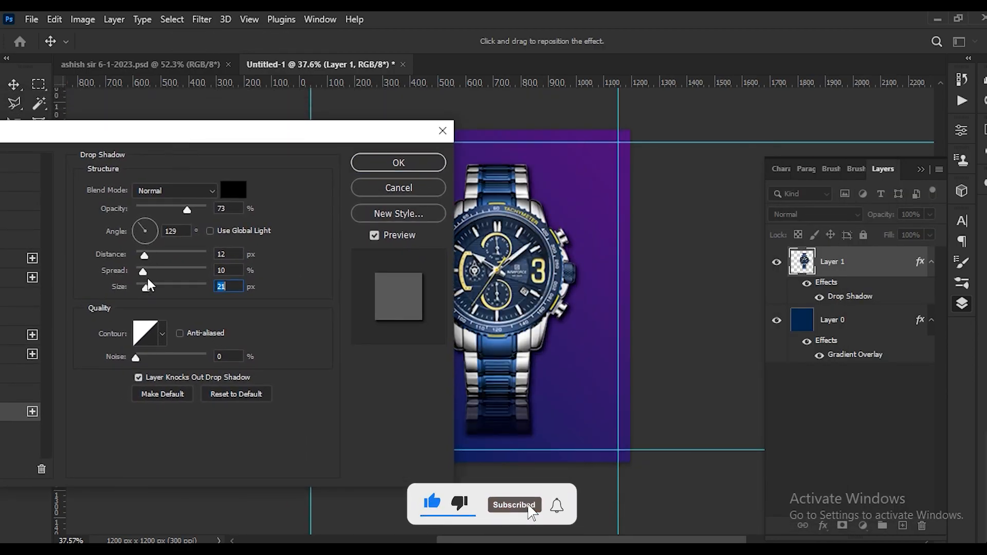
pyautogui.moveTo(143, 254); pyautogui.dragTo(178, 294)
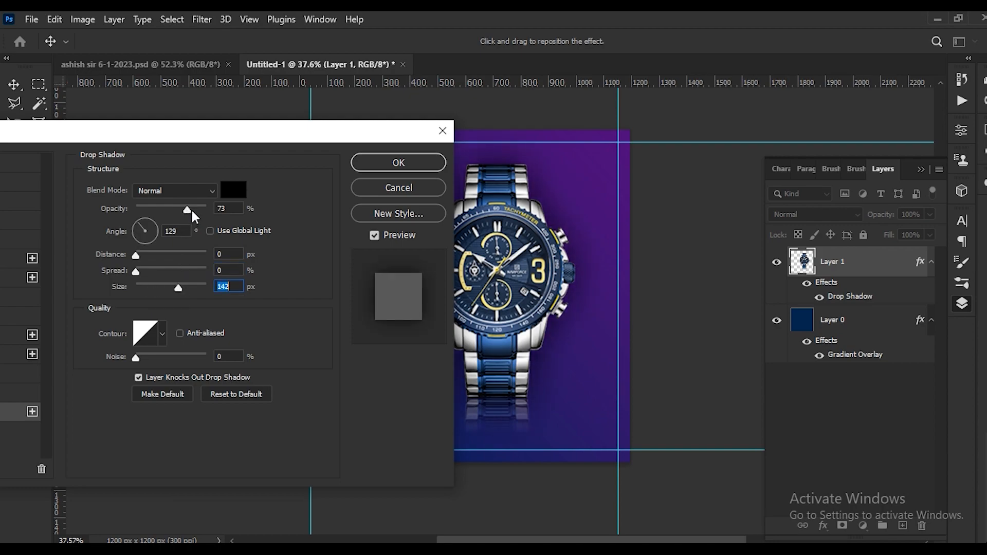
pyautogui.moveTo(192, 212); pyautogui.dragTo(162, 214)
pyautogui.click(378, 167)
pyautogui.click(683, 275)
pyautogui.scroll(-3, 552, 279)
pyautogui.scroll(2, 447, 257)
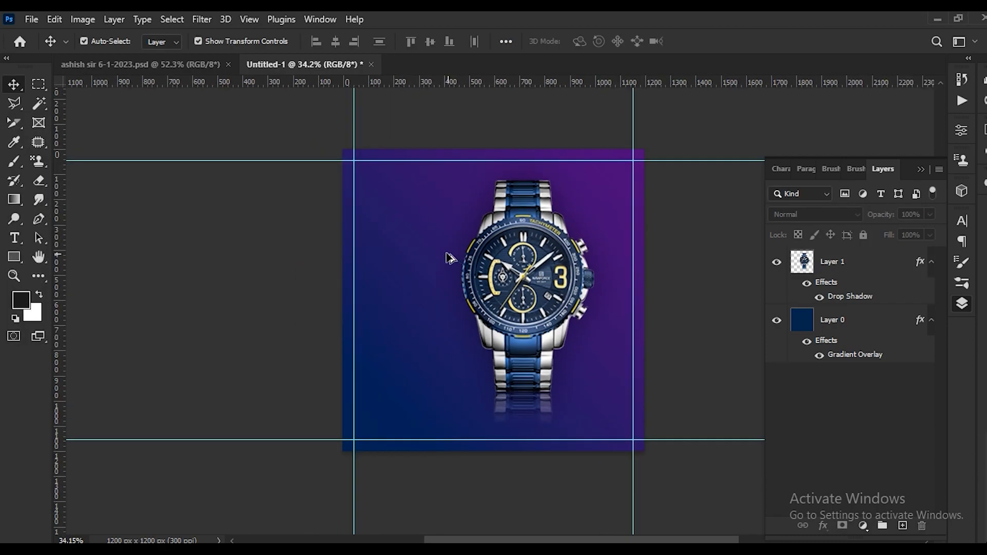
# - Start a white 30 pt Bebas Neue text layer in the empty area beside the watch
pyautogui.click(14, 238)
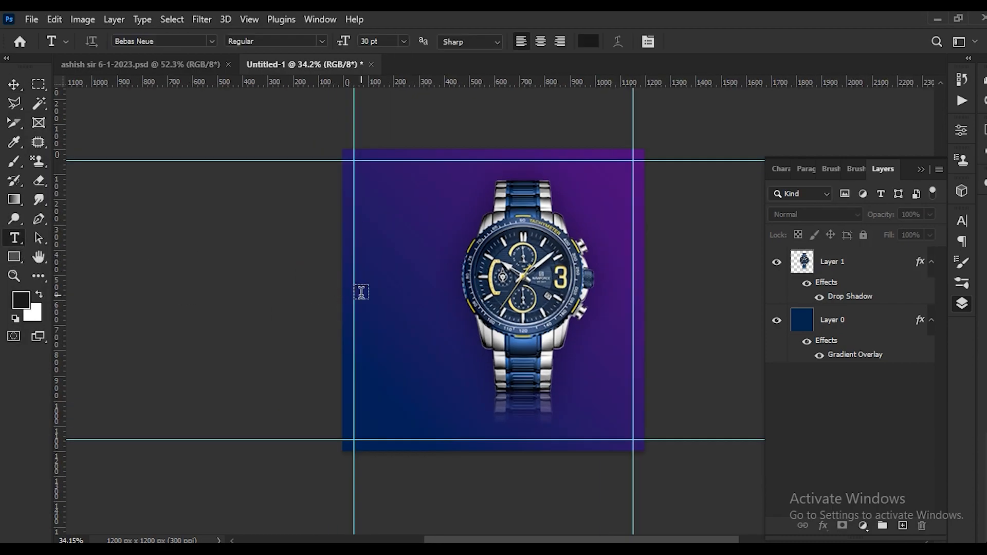
pyautogui.click(379, 271)
pyautogui.tripleClick(405, 264)
pyautogui.hotkey('ctrl', 'BackSpace')
# - Switch to the Google Translate page in the browser and copy the word "Black" from the English text
pyautogui.hotkey('alt', 'Tab')
pyautogui.click(401, 28)
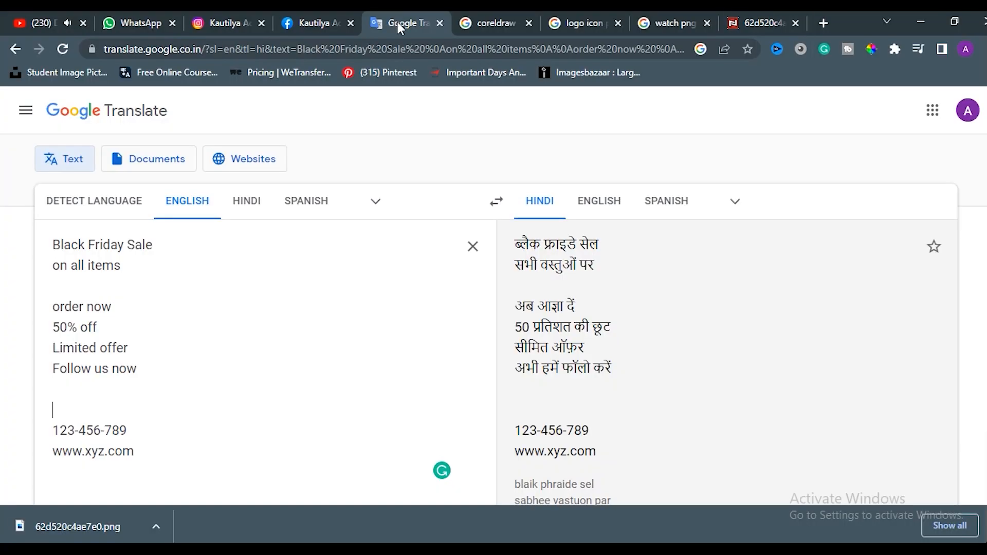
pyautogui.moveTo(86, 245); pyautogui.dragTo(51, 246)
pyautogui.hotkey('ctrl', 'c')
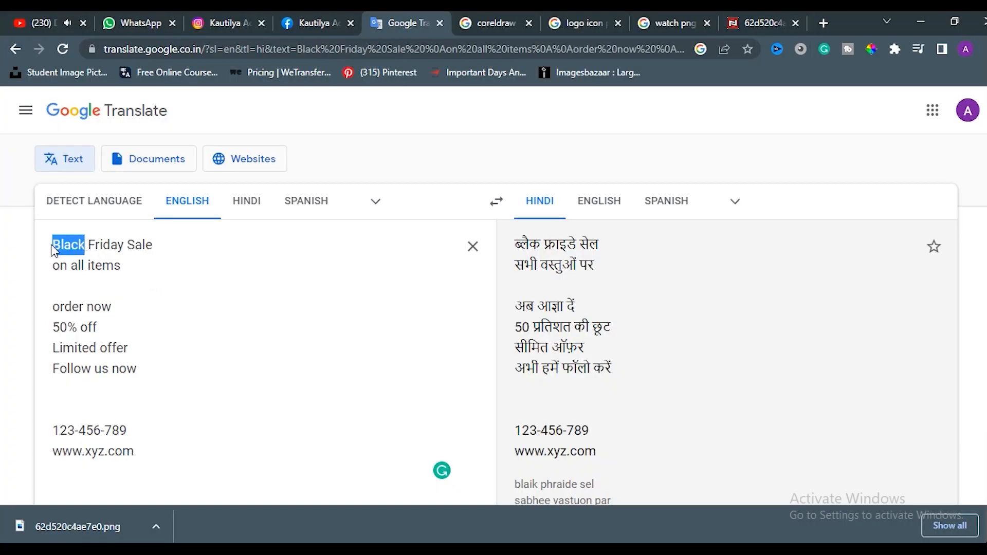
# - Return to Photoshop and replace the placeholder text with the copied word "Black"
pyautogui.hotkey('alt', 'Tab')
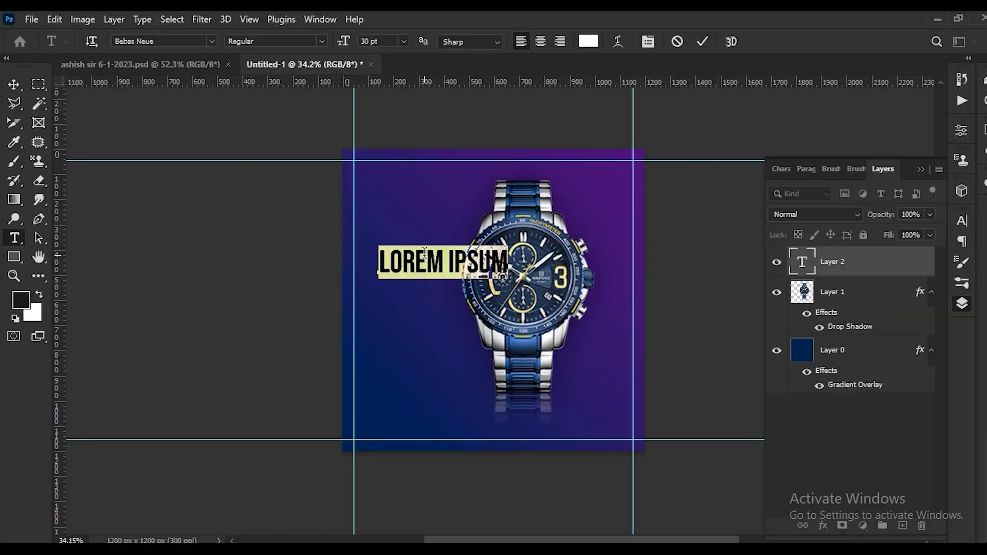
pyautogui.hotkey('ctrl', 'v')
pyautogui.hotkey('ctrl', 'Return')
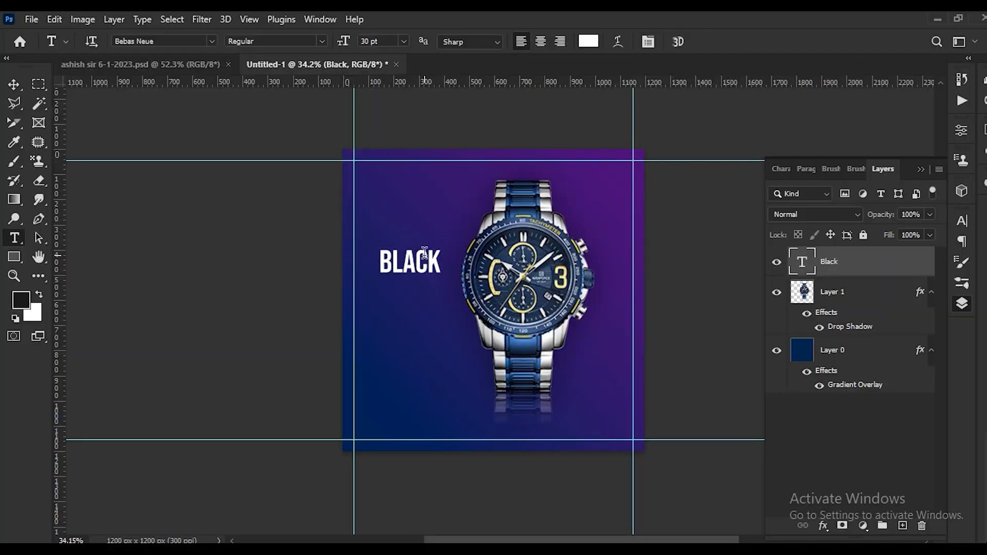
# - Align the "Black" text to the vertical guide near the canvas edge and place an editable duplicate just below it
pyautogui.press('v')
pyautogui.moveTo(411, 267); pyautogui.dragTo(387, 291)
pyautogui.doubleClick(387, 291)
# - Switch to the Google Translate page in the browser and copy "Friday Sale" from the English text
pyautogui.hotkey('alt', 'Tab')
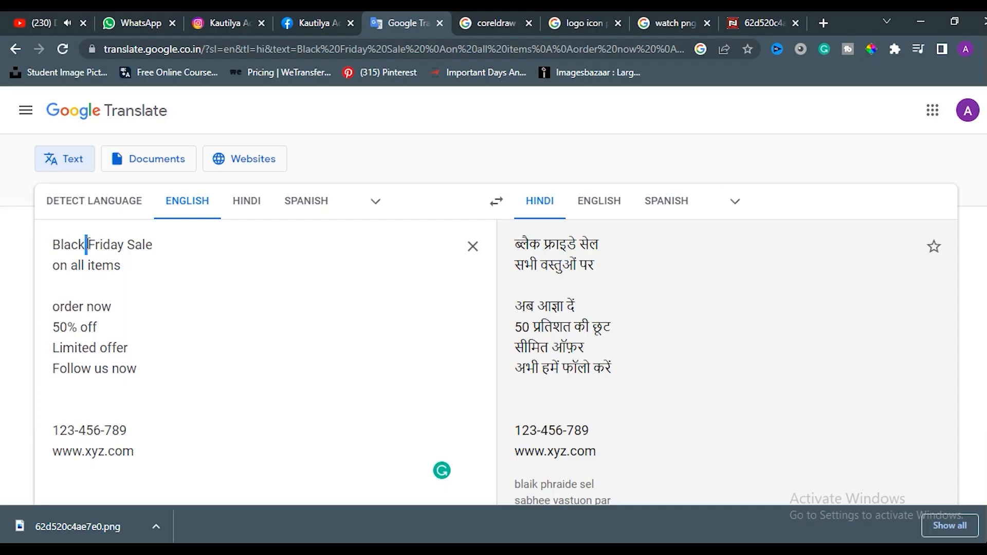
pyautogui.moveTo(88, 243); pyautogui.dragTo(161, 241)
pyautogui.hotkey('ctrl', 'c')
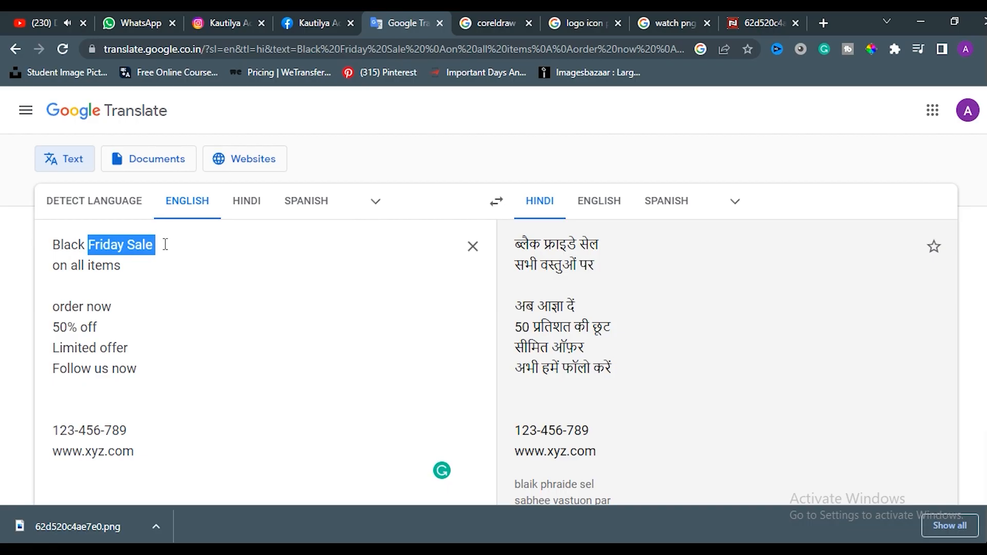
# - Return to Photoshop and replace the duplicated text with the copied "Friday Sale", split over two lines
pyautogui.hotkey('alt', 'Tab')
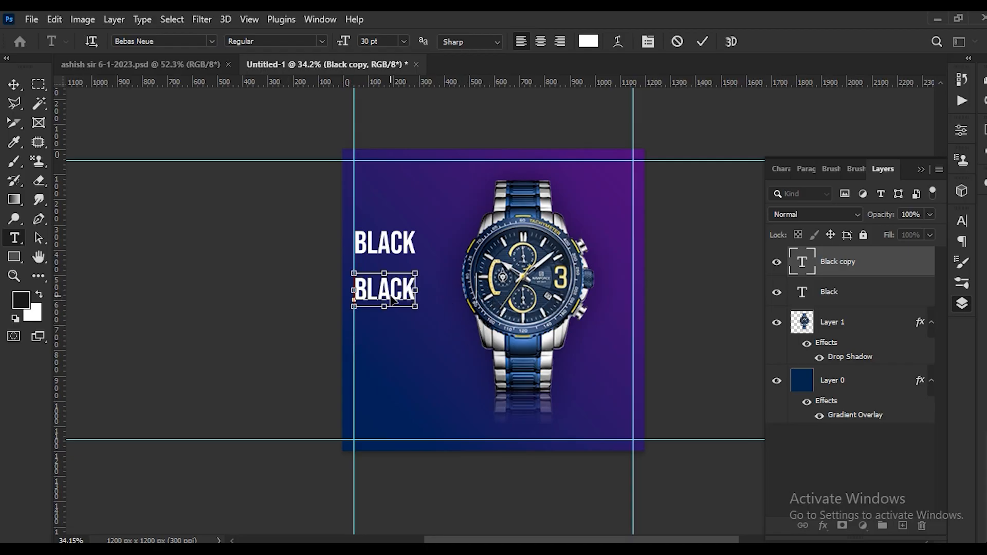
pyautogui.hotkey('ctrl', 'v')
pyautogui.press('BackSpace')
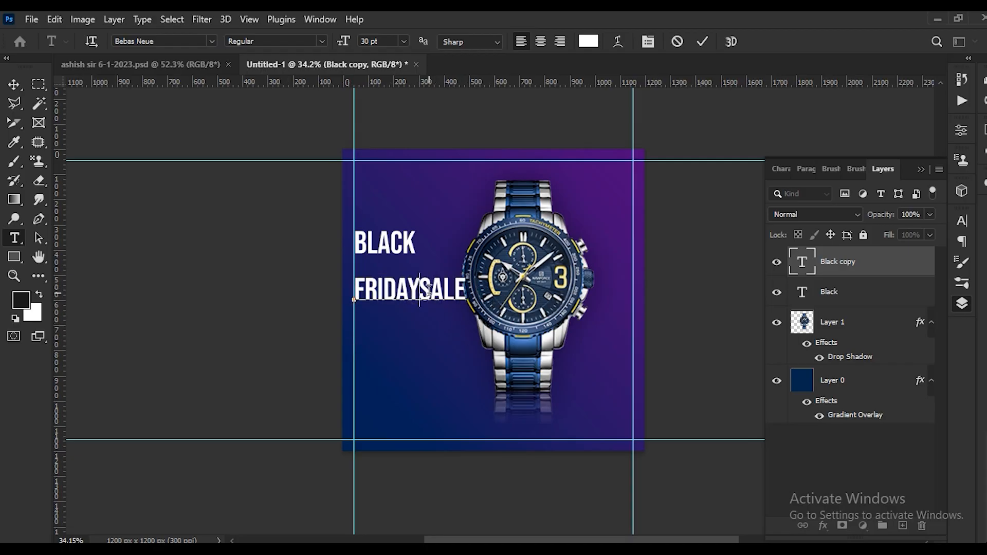
pyautogui.press('Return')
pyautogui.hotkey('ctrl', 'Return')
pyautogui.press('v')
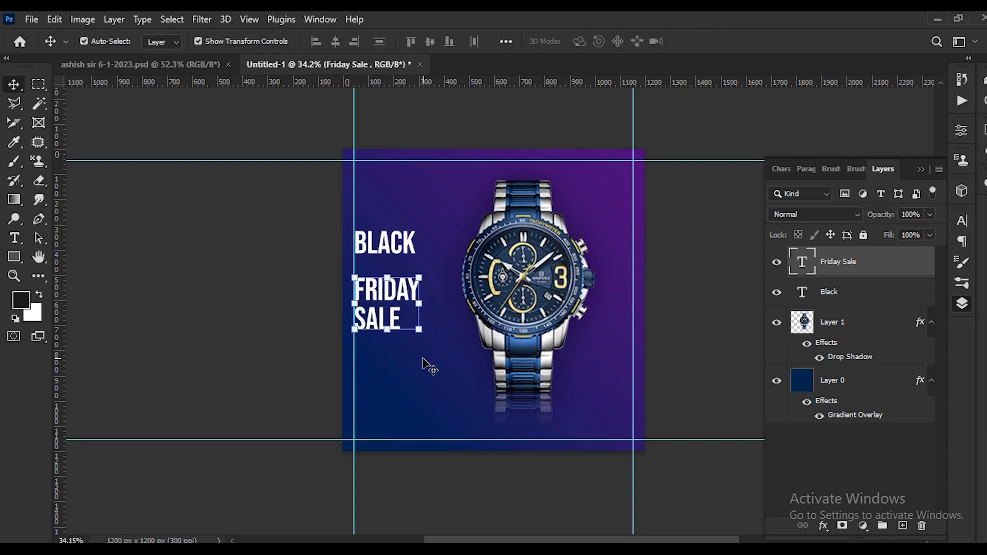
# - Scale the "Friday Sale" text up to about 51 pt with Free Transform
pyautogui.scroll(1, 368, 321)
pyautogui.hotkey('ctrl', 't')
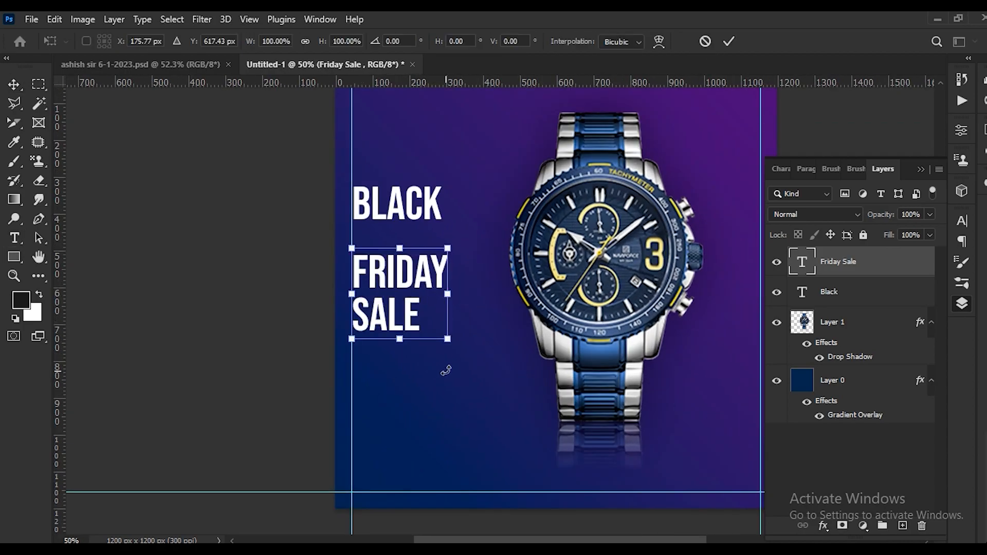
pyautogui.moveTo(447, 337); pyautogui.dragTo(506, 405)
pyautogui.press('Return')
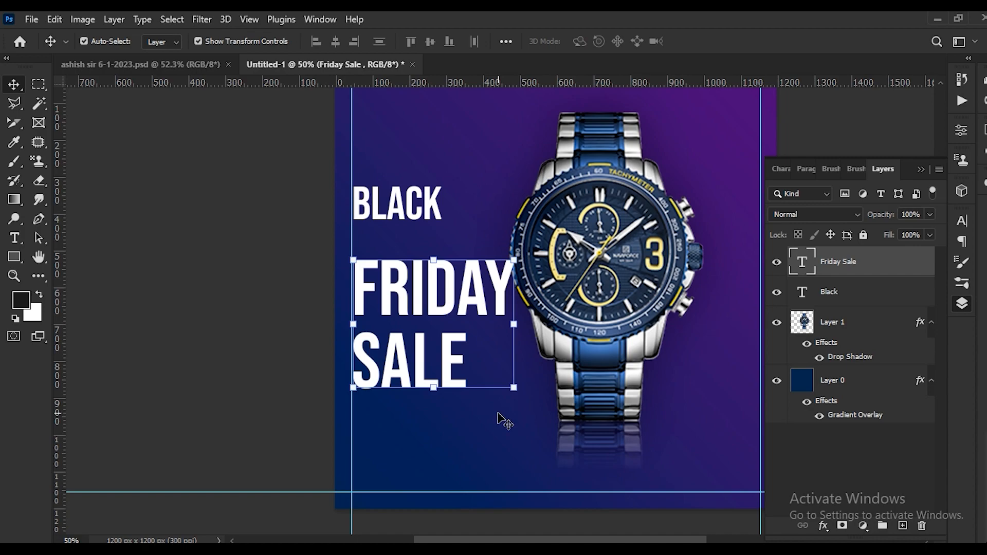
# - Change the font of the "Friday Sale" text to Anton Regular
pyautogui.scroll(-1, 430, 335)
pyautogui.doubleClick(431, 335)
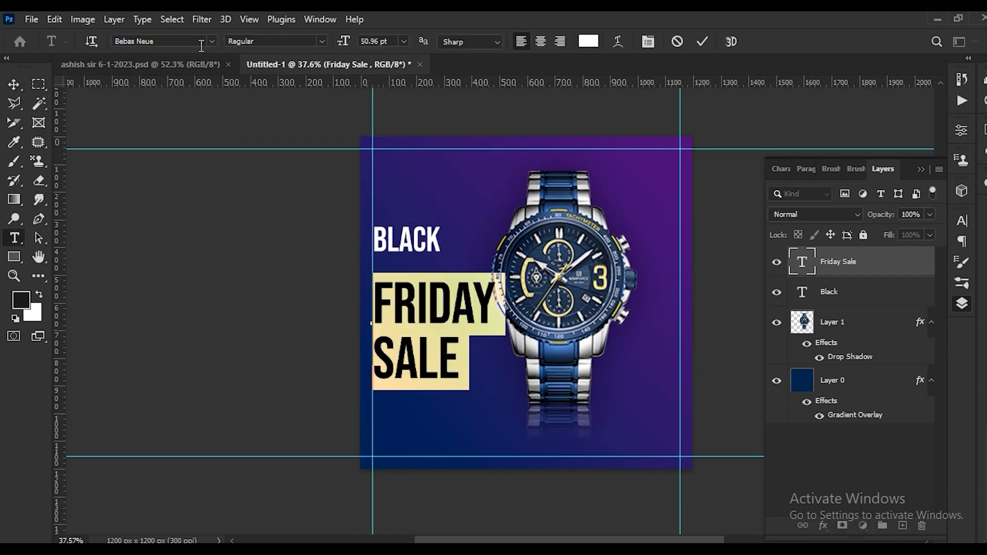
pyautogui.click(189, 41)
pyautogui.write('Anton')
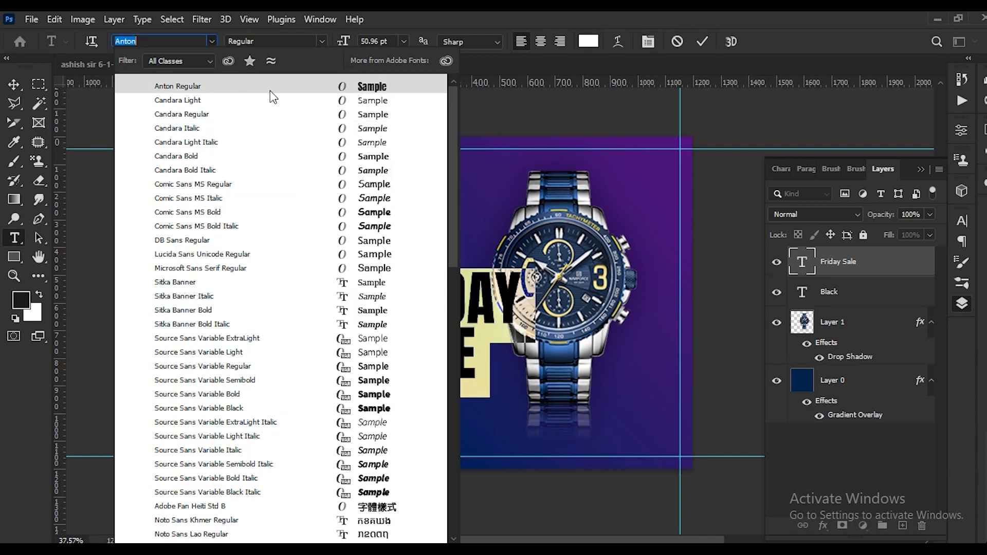
pyautogui.press('Return')
pyautogui.click(270, 88)
pyautogui.click(249, 265)
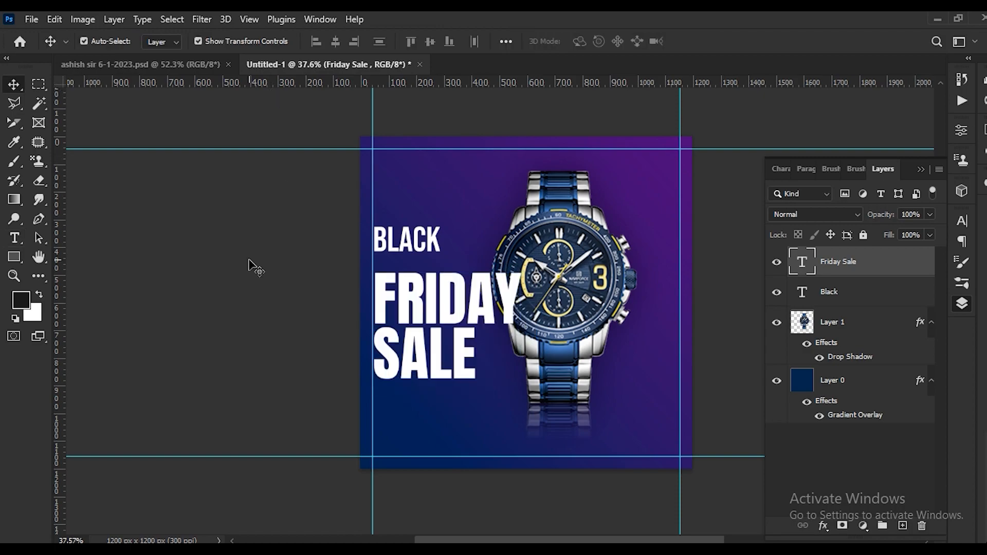
# - Move the "Black" text closer to the line below and change its font to Anton
pyautogui.moveTo(405, 239); pyautogui.dragTo(412, 251)
pyautogui.doubleClick(411, 251)
pyautogui.click(188, 43)
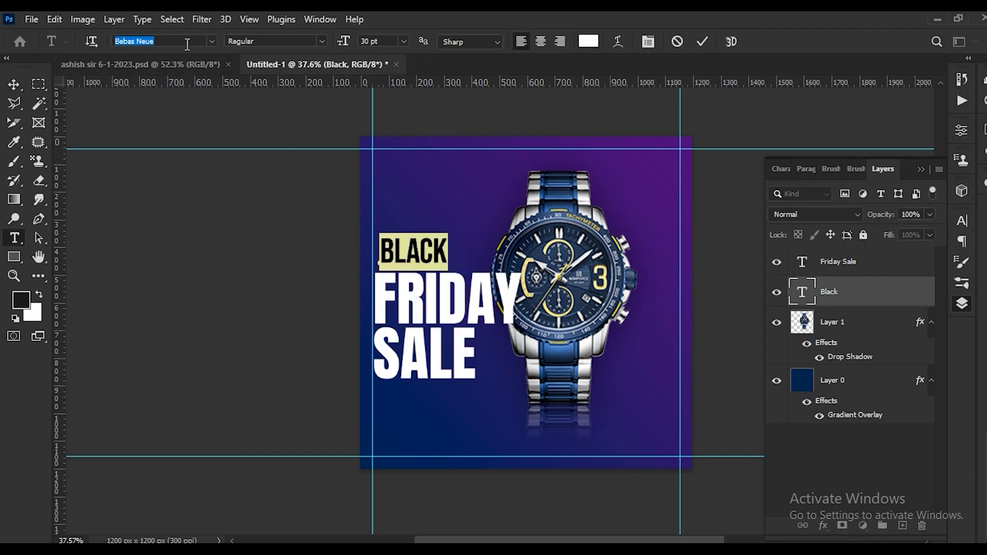
pyautogui.write('Anton')
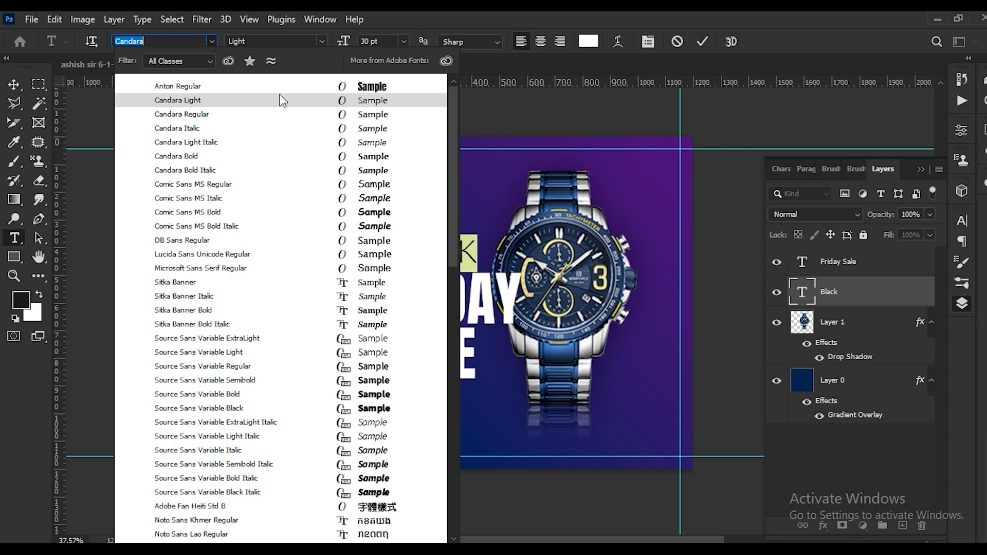
pyautogui.press('Return')
pyautogui.click(702, 42)
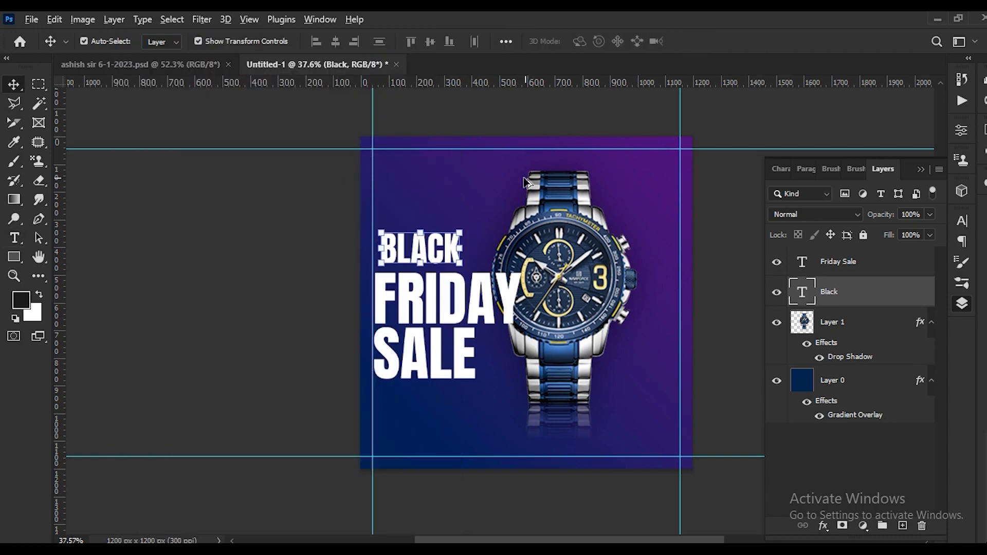
# - Shift the watch slightly sideways, away from the "Friday Sale" text, and deselect it
pyautogui.scroll(-2, 672, 244)
pyautogui.click(672, 244)
pyautogui.moveTo(575, 250); pyautogui.dragTo(584, 250)
pyautogui.moveTo(567, 239)
pyautogui.mouseDown()
pyautogui.moveTo(567, 250)
pyautogui.moveTo(568, 240)
pyautogui.mouseUp()
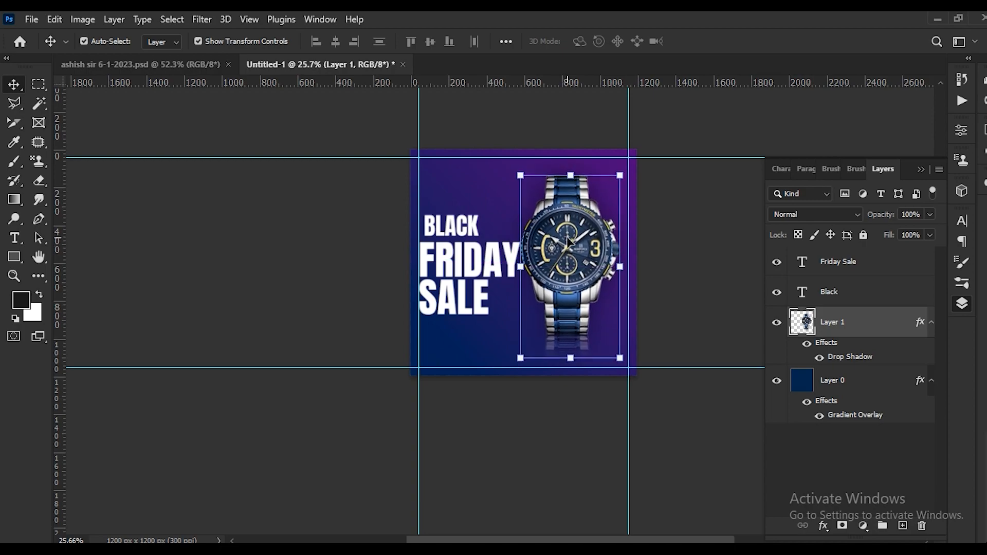
pyautogui.click(693, 264)
# - Enlarge the "Black" text with Free Transform to nearly the width of "Friday"
pyautogui.scroll(2, 521, 280)
pyautogui.scroll(1, 522, 280)
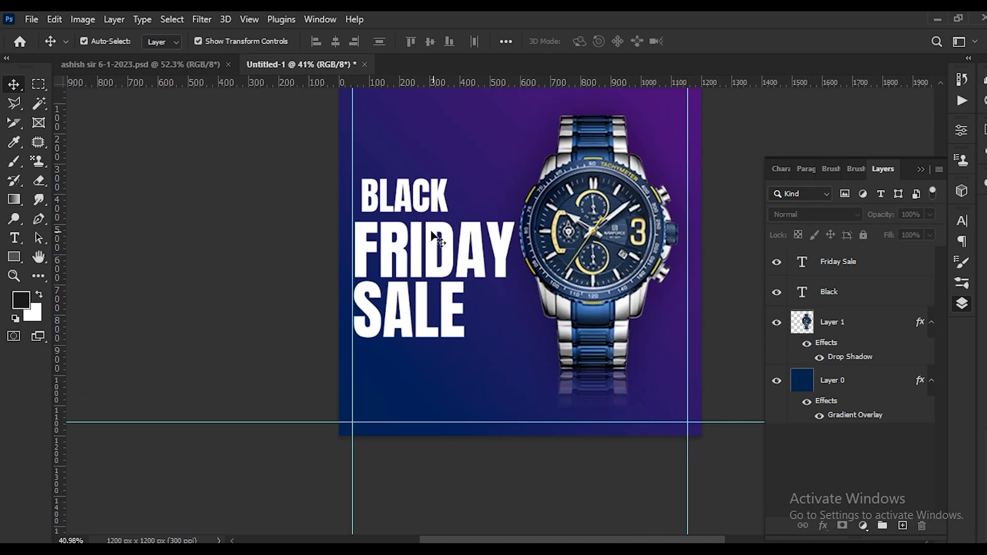
pyautogui.click(401, 205)
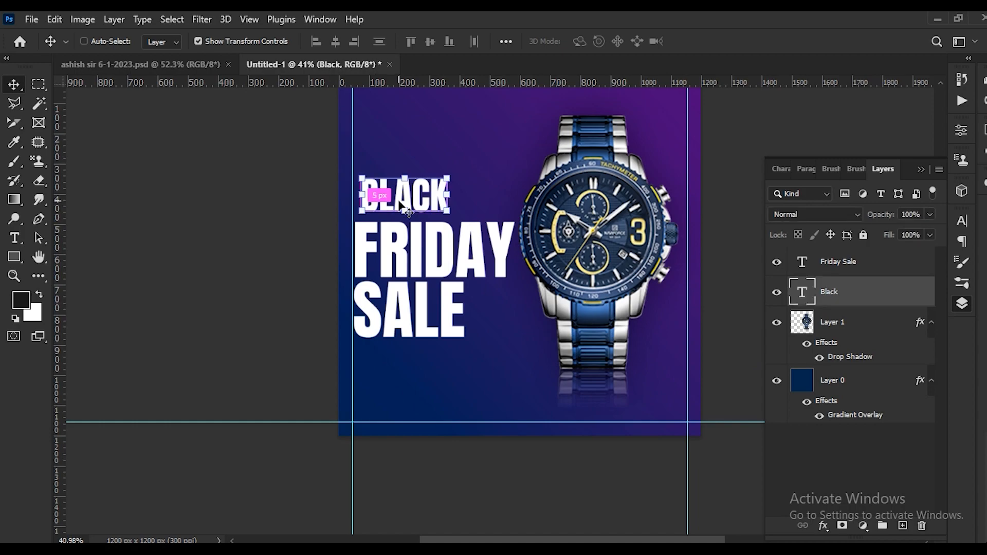
pyautogui.hotkey('ctrl', 't')
pyautogui.moveTo(447, 174); pyautogui.dragTo(491, 153)
pyautogui.click(728, 42)
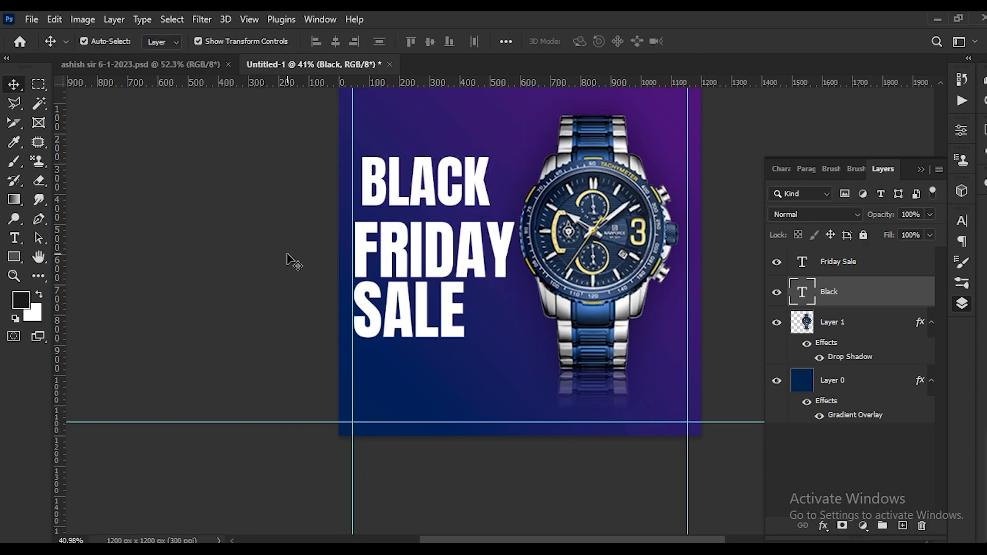
# - Lock the gradient background layer and align the left edges of the "Black" and "Friday Sale" texts
pyautogui.moveTo(288, 260); pyautogui.dragTo(346, 145)
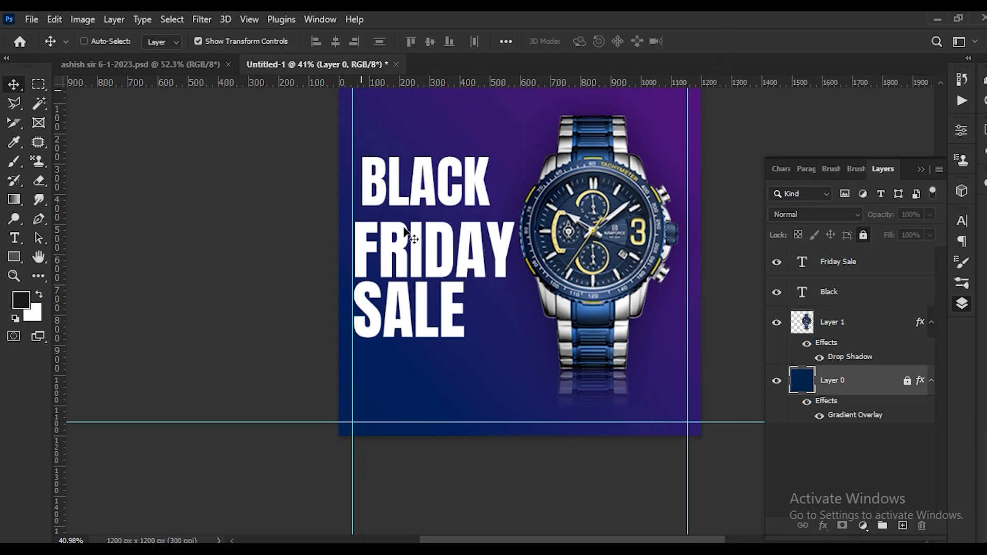
pyautogui.moveTo(309, 278); pyautogui.dragTo(370, 183)
pyautogui.click(316, 41)
pyautogui.click(253, 242)
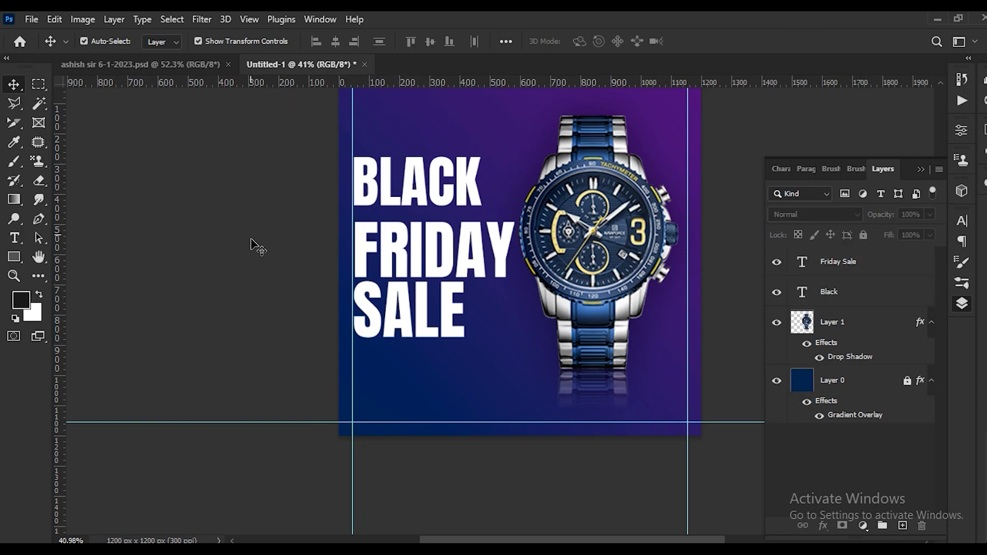
# - Move the "Black" text straight down to tighten the gap above "Friday"
pyautogui.click(383, 206)
pyautogui.moveTo(389, 183); pyautogui.dragTo(389, 197)
pyautogui.click(293, 260)
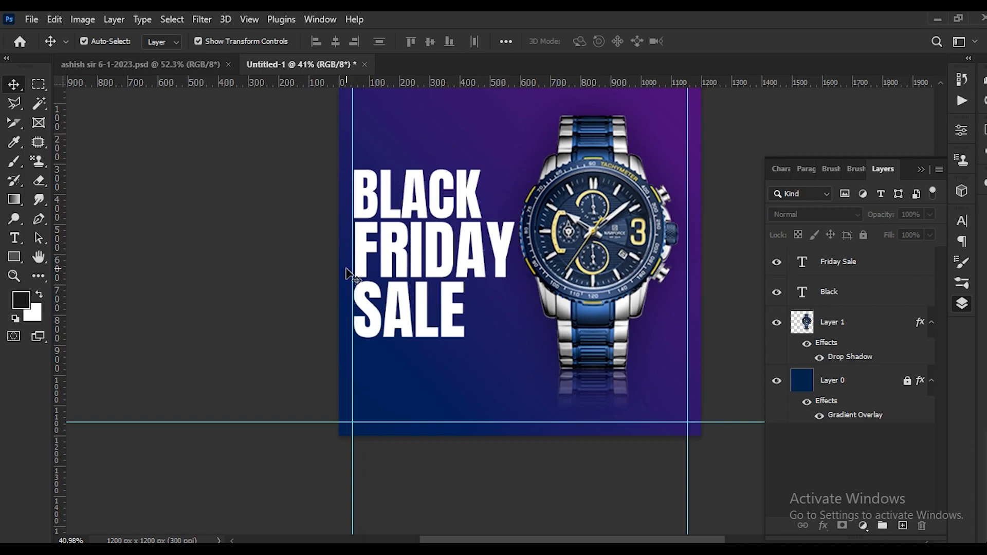
# - Scale both headline text layers together to about 122% and move them up 40 px
pyautogui.scroll(-2, 271, 279)
pyautogui.moveTo(248, 296); pyautogui.dragTo(367, 211)
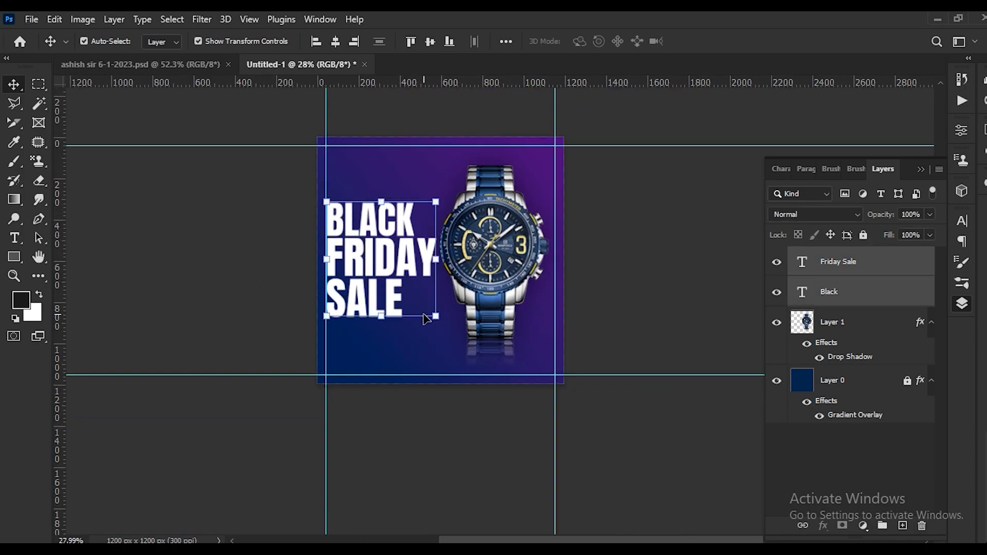
pyautogui.moveTo(435, 316); pyautogui.dragTo(449, 355)
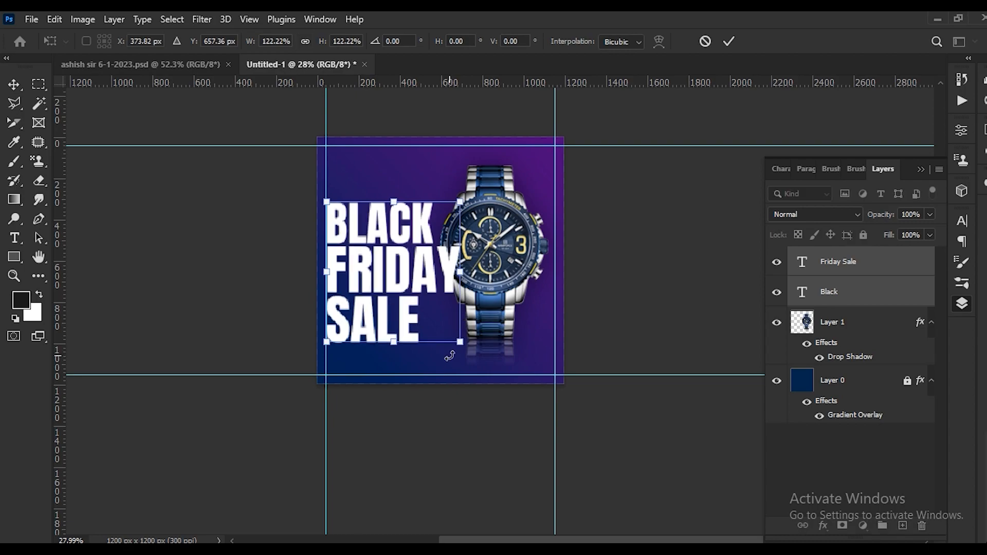
pyautogui.hotkey('shift', 'Up')
pyautogui.hotkey('shift', 'Up')
pyautogui.hotkey('shift', 'Up')
pyautogui.hotkey('shift', 'Up')
pyautogui.hotkey('shift', 'Up')
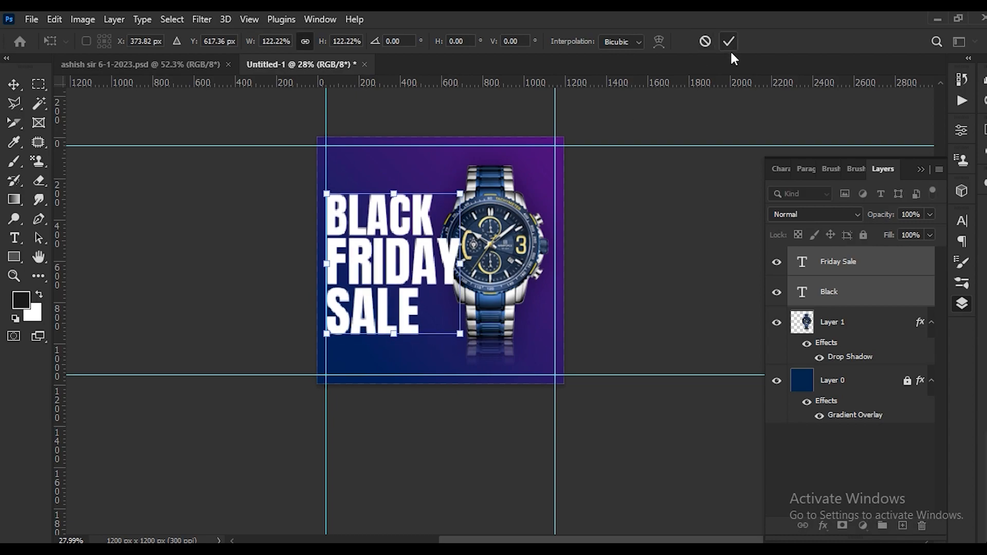
pyautogui.click(729, 41)
pyautogui.click(693, 157)
# - Duplicate the "Friday Sale" text layer in place
pyautogui.click(396, 280)
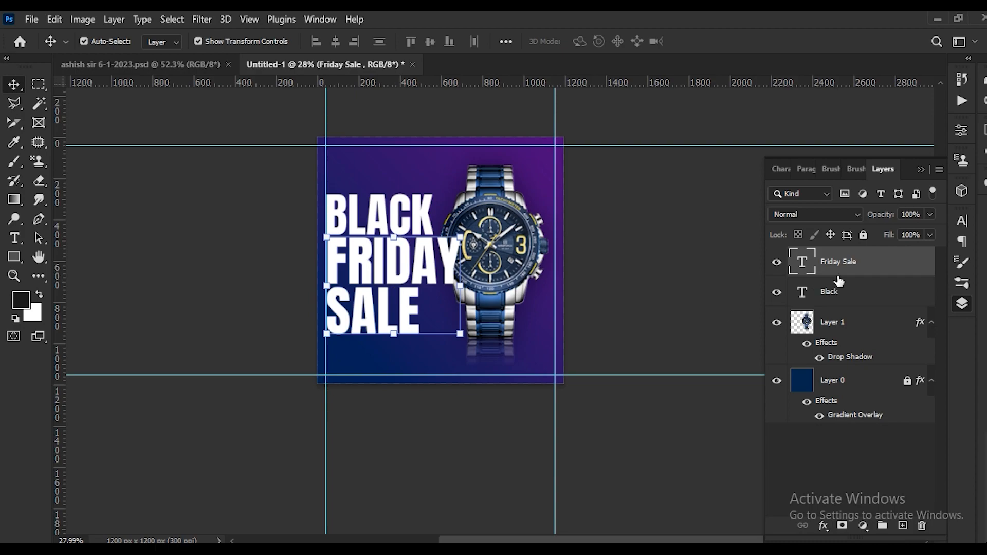
pyautogui.hotkey('ctrl', 'j')
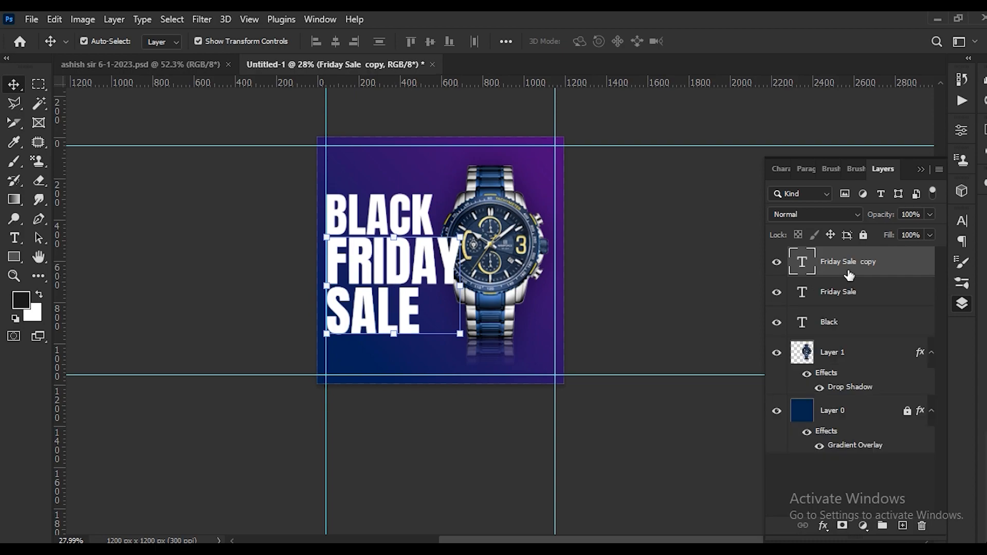
pyautogui.scroll(1, 492, 279)
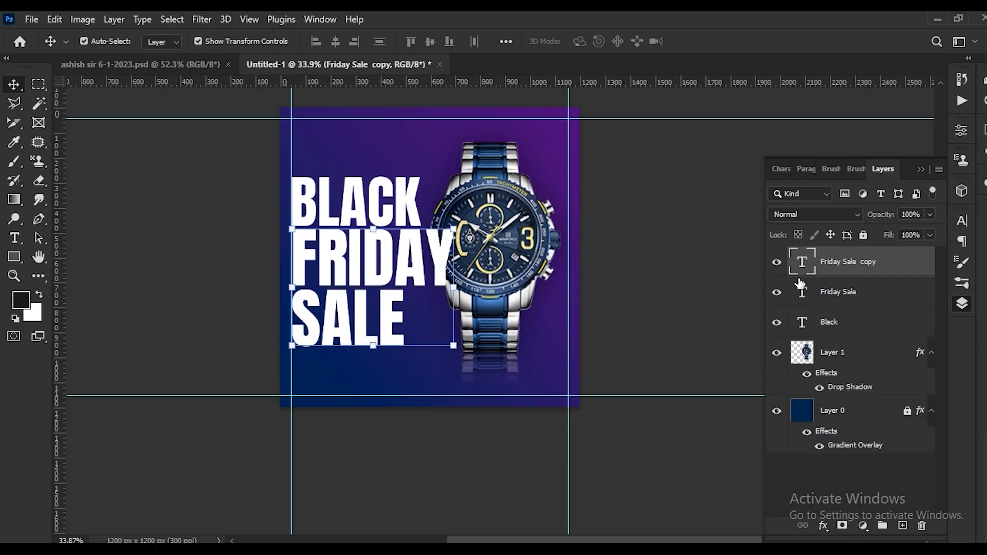
# - Give the "Friday Sale" copy a 4 px outside stroke in yellow #ffea3a and reduce its fill to 0%
pyautogui.rightClick(841, 253)
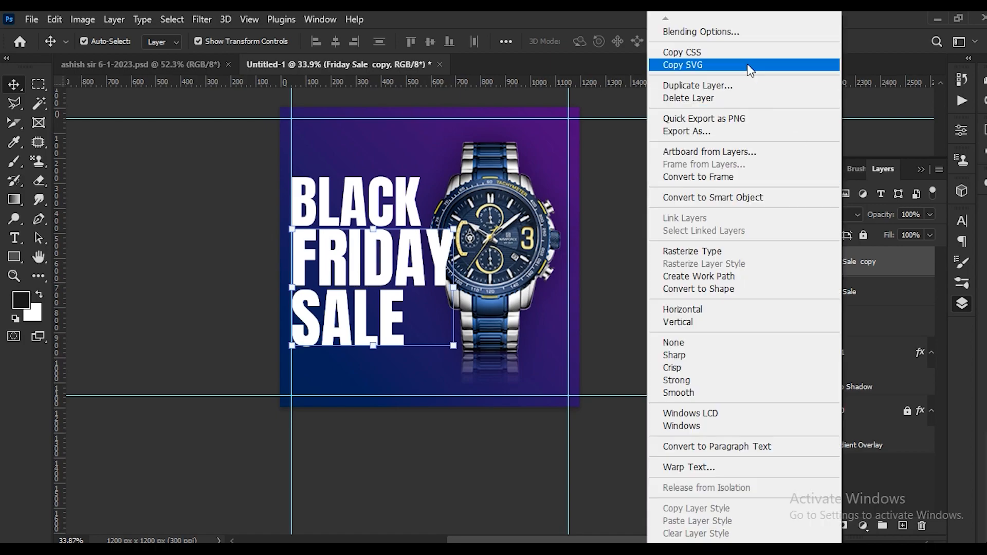
pyautogui.click(715, 31)
pyautogui.moveTo(150, 135); pyautogui.dragTo(606, 92)
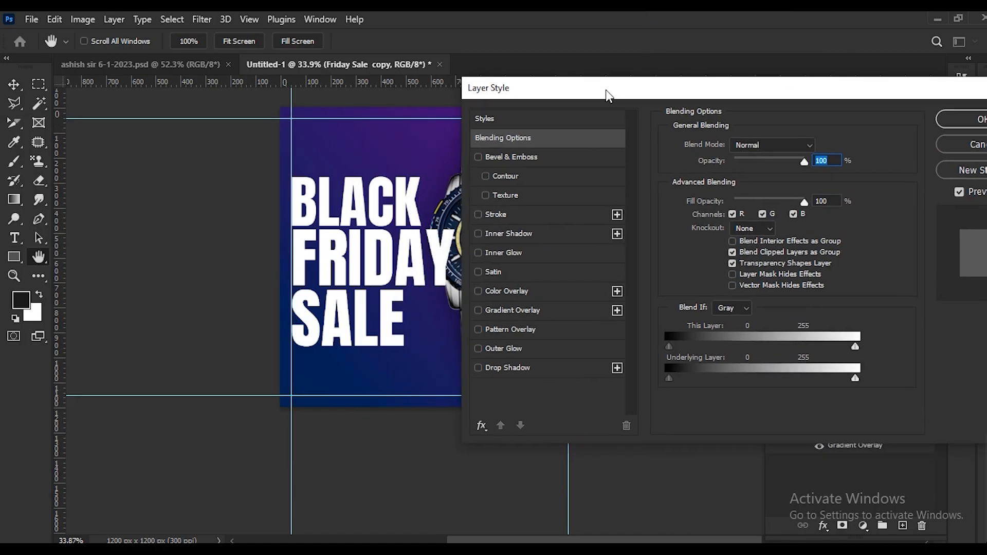
pyautogui.click(501, 212)
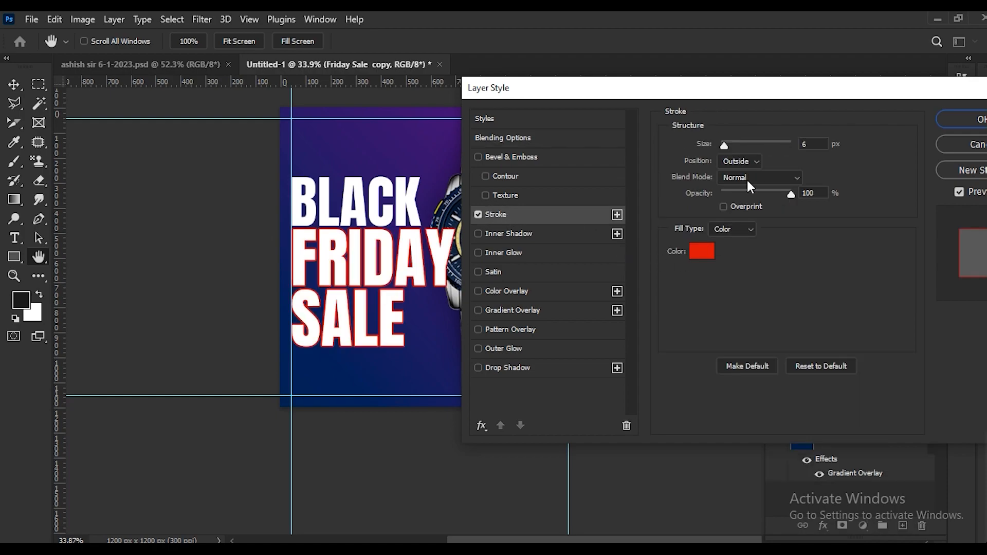
pyautogui.click(702, 252)
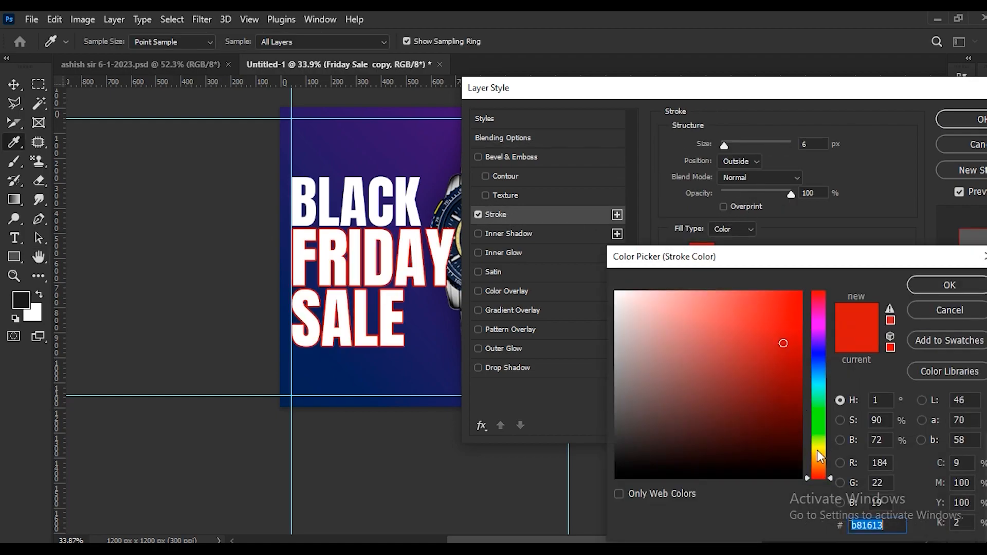
pyautogui.moveTo(816, 449); pyautogui.dragTo(822, 450)
pyautogui.moveTo(790, 351); pyautogui.dragTo(760, 286)
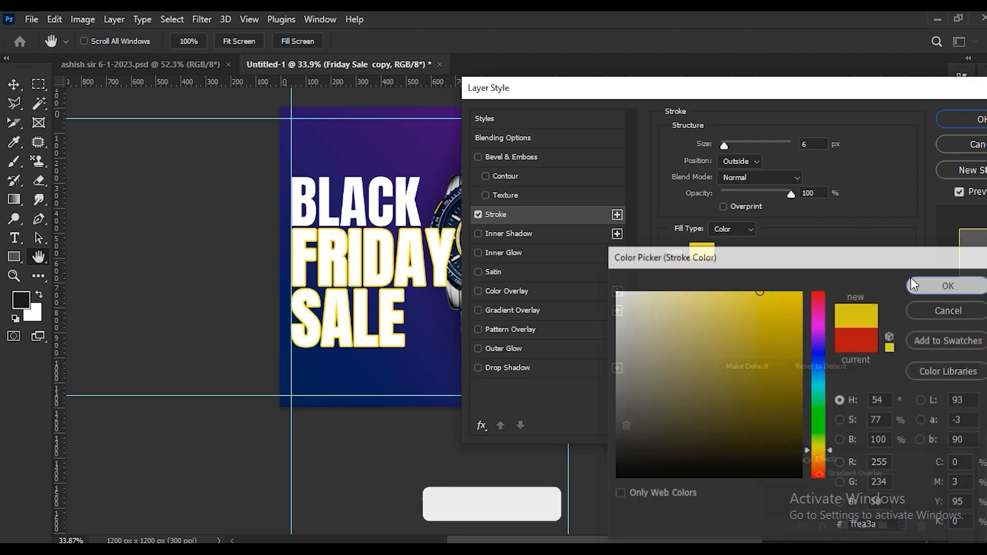
pyautogui.click(920, 285)
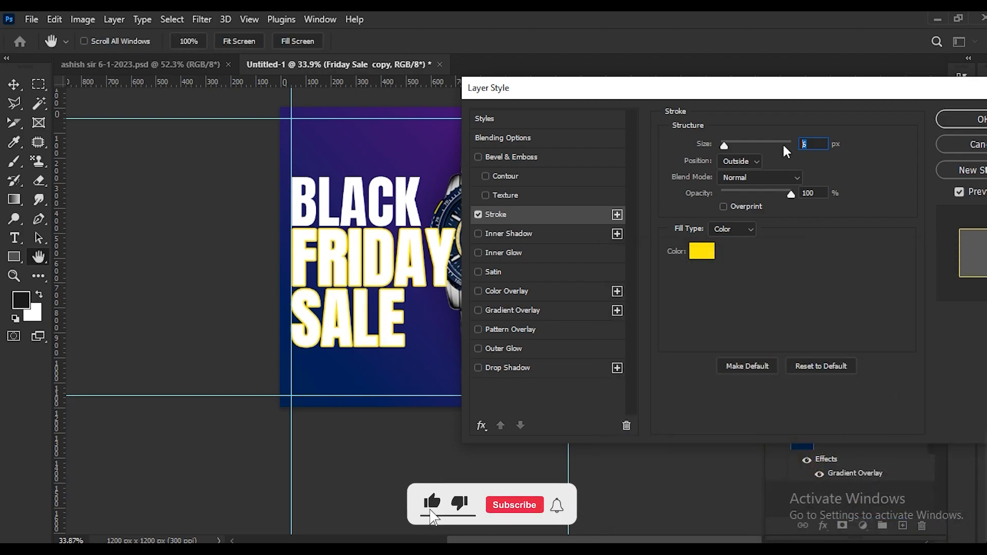
pyautogui.press('Return')
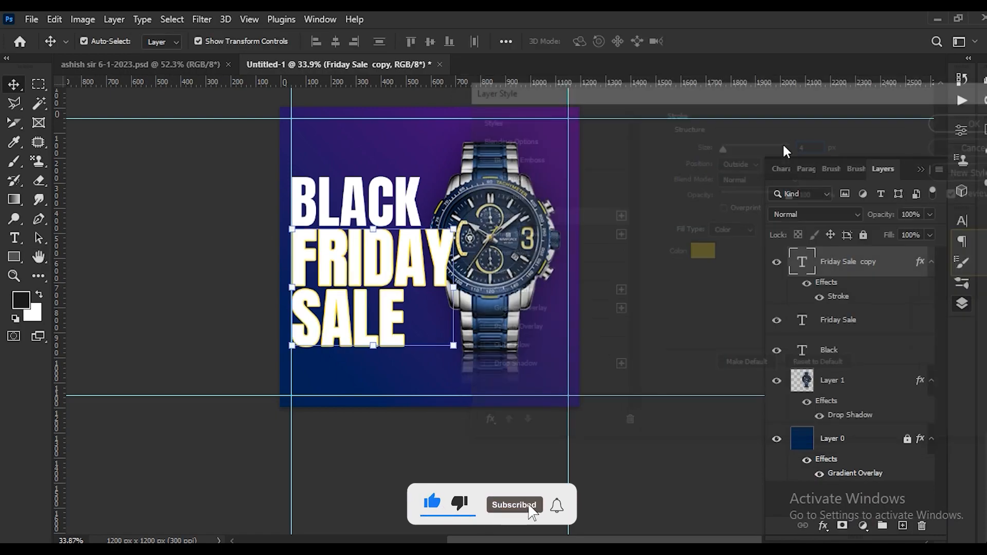
pyautogui.click(930, 236)
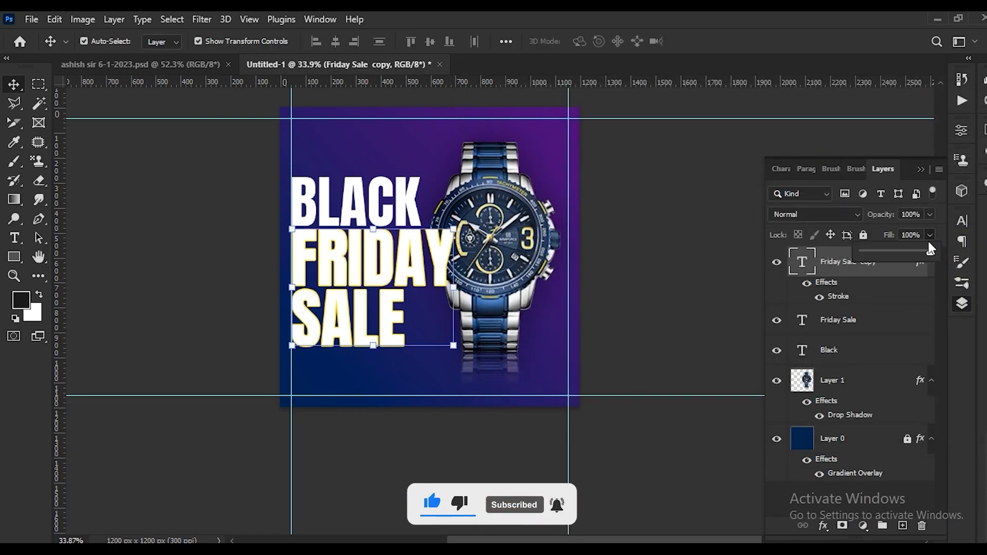
pyautogui.moveTo(931, 251); pyautogui.dragTo(818, 251)
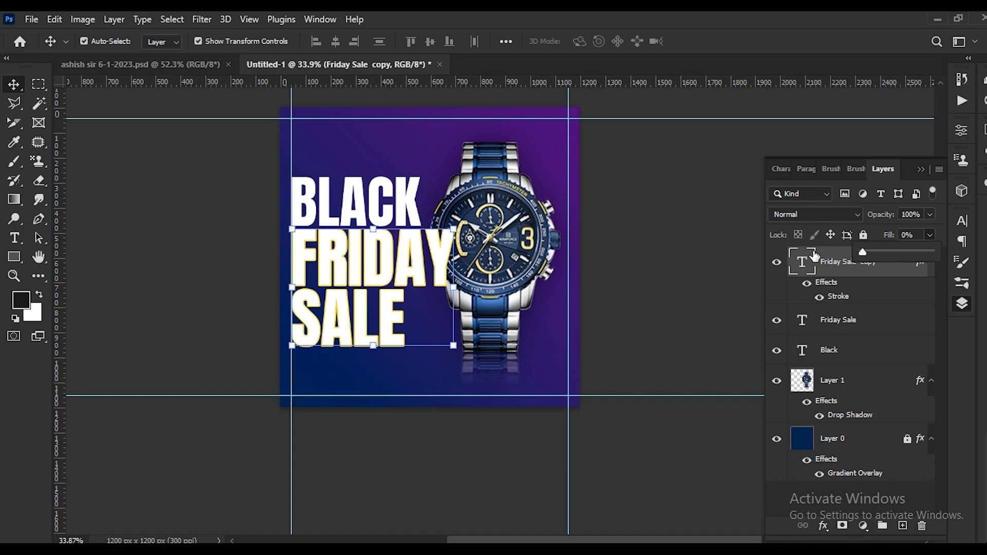
# - Move the original "Friday Sale" text layer beneath the watch layer, just above the background
pyautogui.click(699, 321)
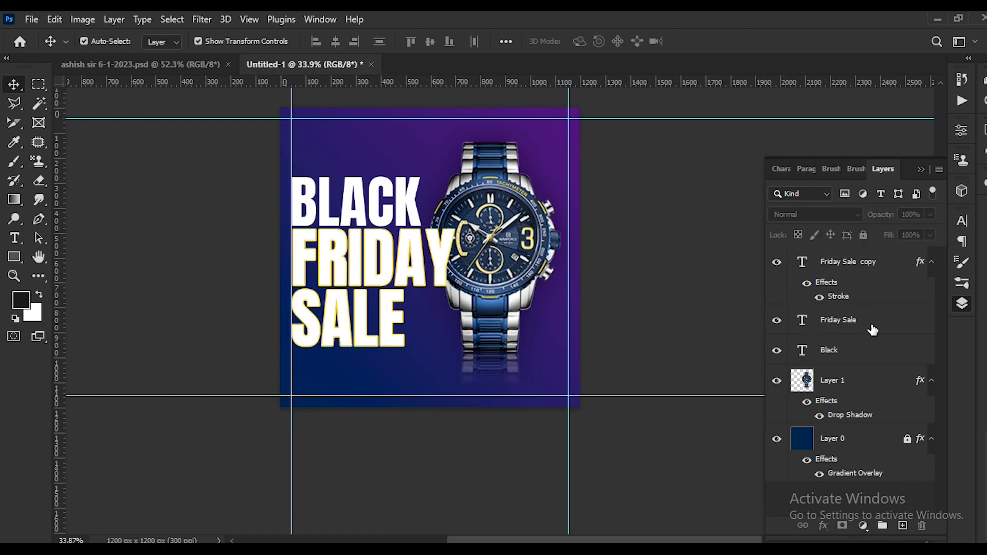
pyautogui.moveTo(853, 321); pyautogui.dragTo(838, 409)
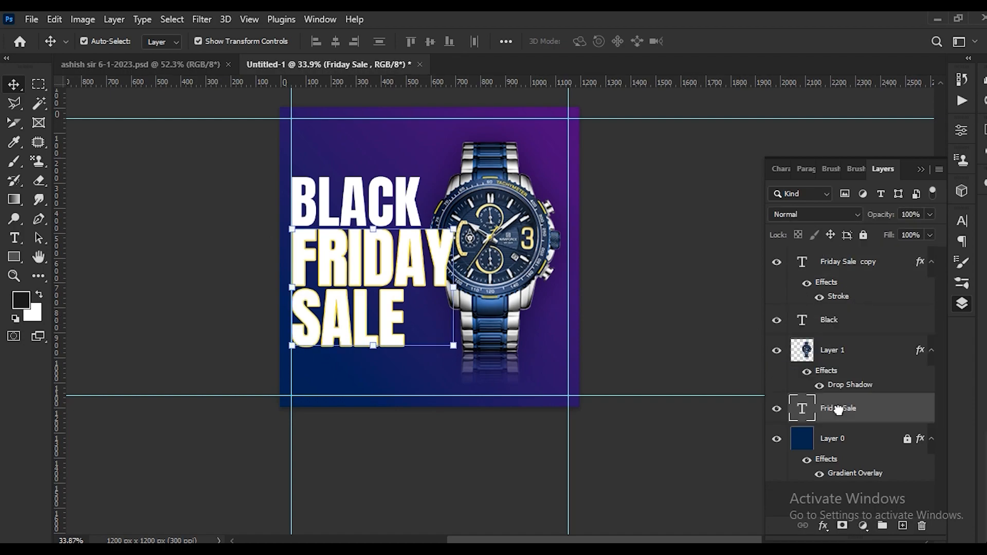
pyautogui.click(707, 311)
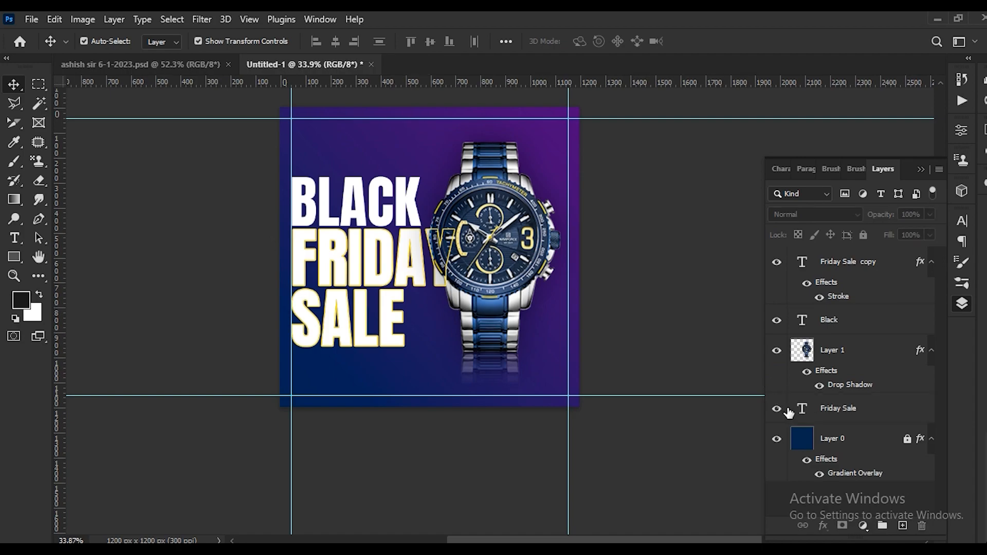
# - Try to reposition and enlarge both "Friday Sale" text layers together
pyautogui.click(845, 411)
pyautogui.keyDown('ctrl'); pyautogui.click(833, 265); pyautogui.keyUp('ctrl')
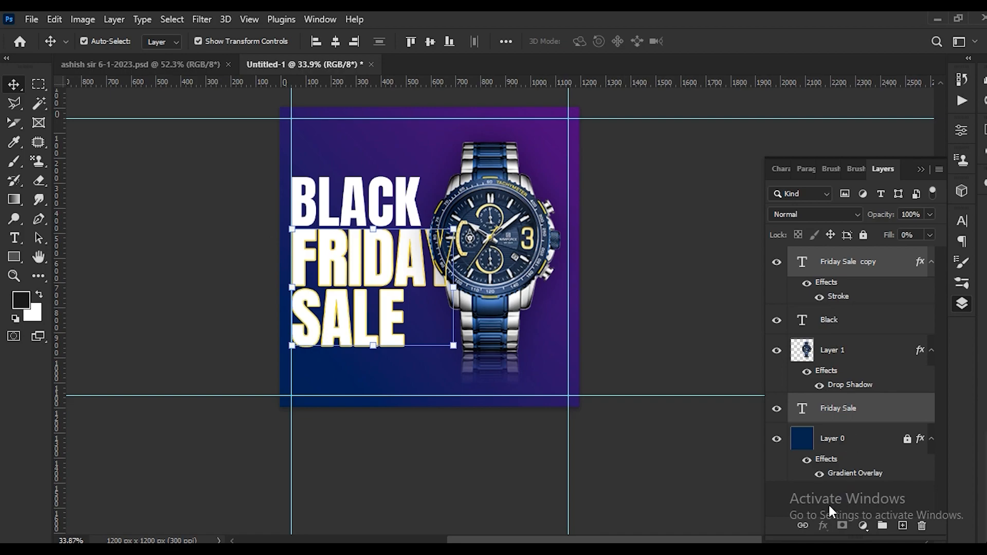
pyautogui.moveTo(350, 297)
pyautogui.mouseDown()
pyautogui.moveTo(354, 289)
pyautogui.moveTo(421, 321)
pyautogui.moveTo(342, 291)
pyautogui.mouseUp()
pyautogui.click(606, 278)
pyautogui.moveTo(208, 319); pyautogui.dragTo(323, 286)
pyautogui.hotkey('ctrl', 't')
pyautogui.moveTo(452, 346); pyautogui.dragTo(468, 367)
pyautogui.click(729, 41)
# - Undo the layer reordering, yellow stroke and reduced fill on the two "Friday Sale" text layers
pyautogui.hotkey('ctrl', 'shift', ']')
pyautogui.hotkey('ctrl', 'z')
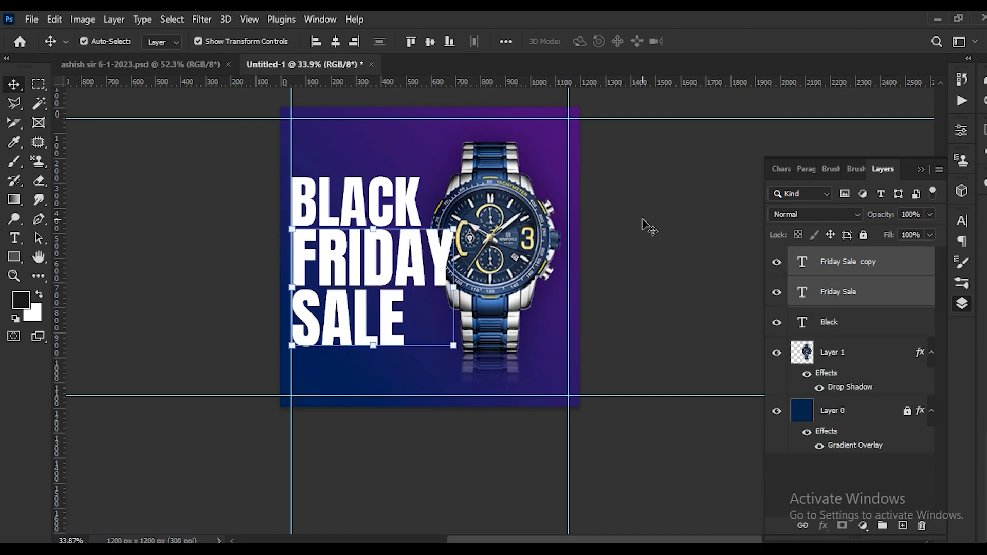
pyautogui.click(648, 227)
# - Remove the "y" from the "Friday Sale" copy so its text reads "Frida Sale"
pyautogui.click(838, 271)
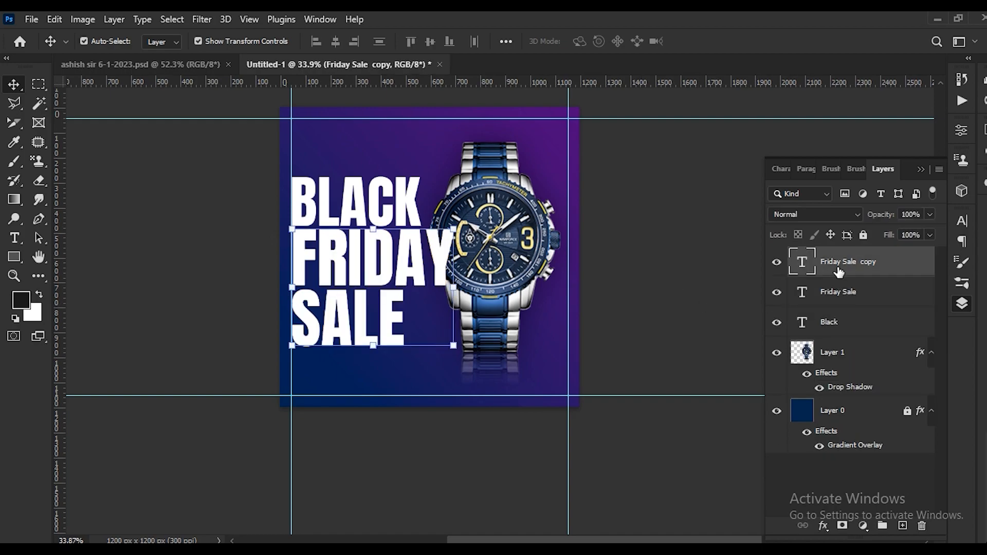
pyautogui.doubleClick(436, 261)
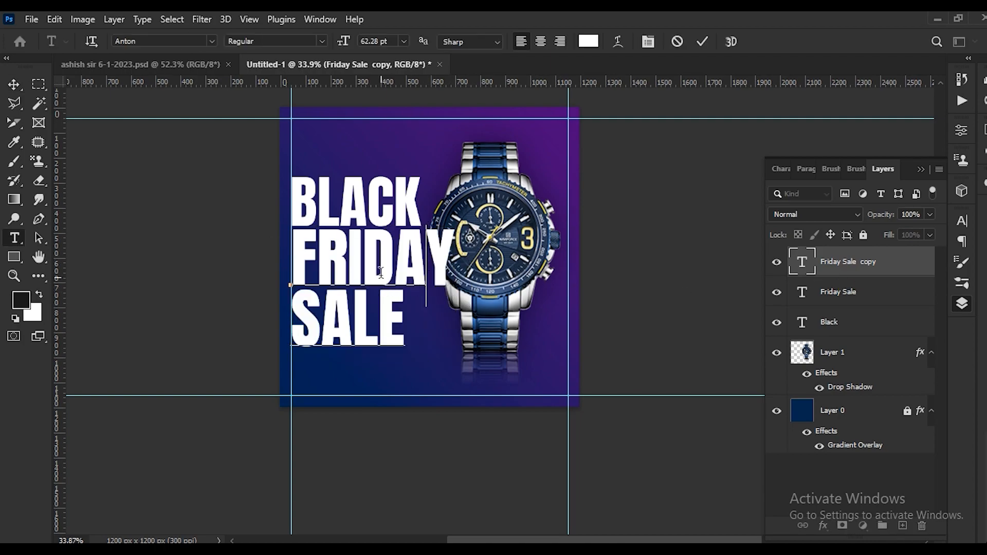
pyautogui.click(703, 43)
pyautogui.press('v')
pyautogui.click(652, 277)
# - Move the original "Friday Sale" text layer aside and delete it
pyautogui.moveTo(446, 261); pyautogui.dragTo(509, 360)
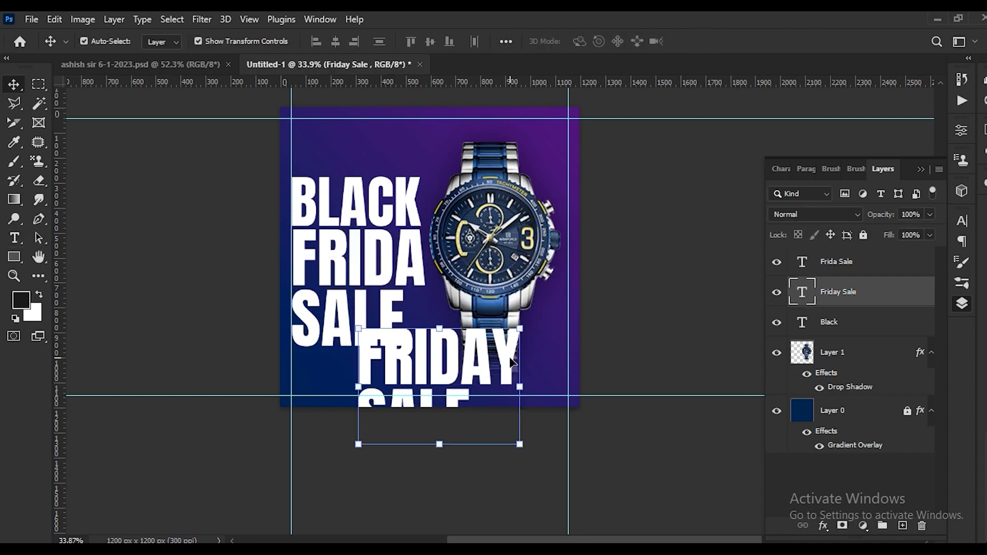
pyautogui.press('Delete')
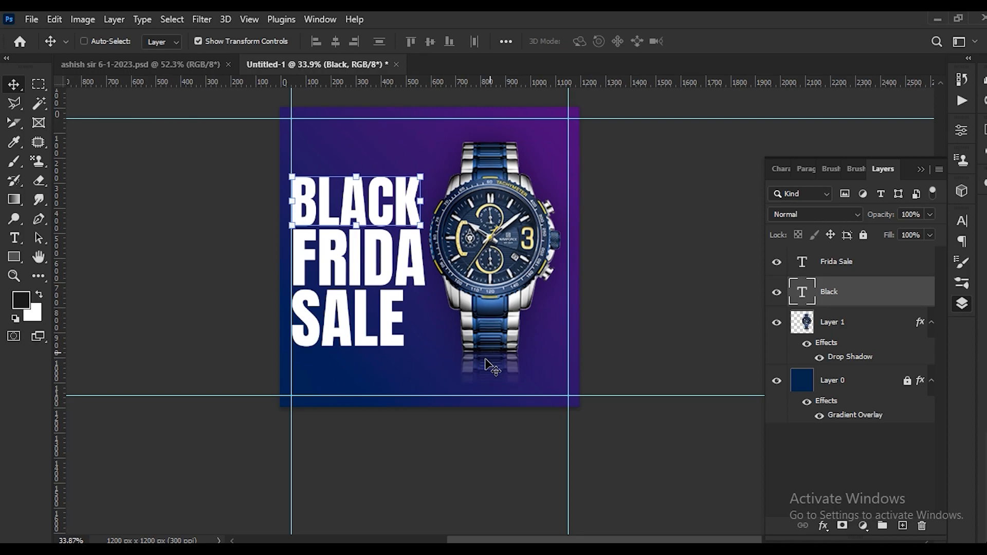
pyautogui.click(674, 292)
# - Try to add a "y" after "Frida" in the remaining text layer
pyautogui.press('t')
pyautogui.click(427, 256)
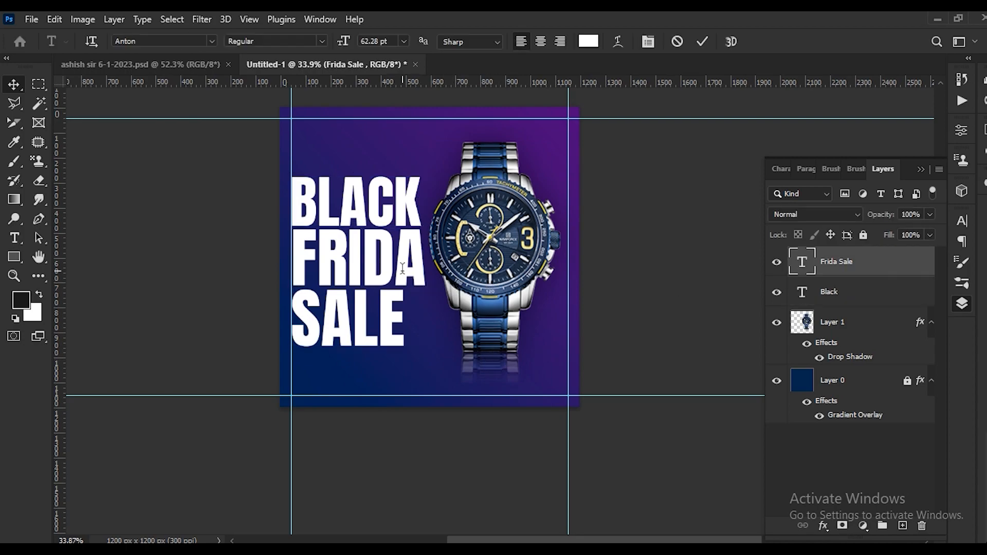
pyautogui.write('y')
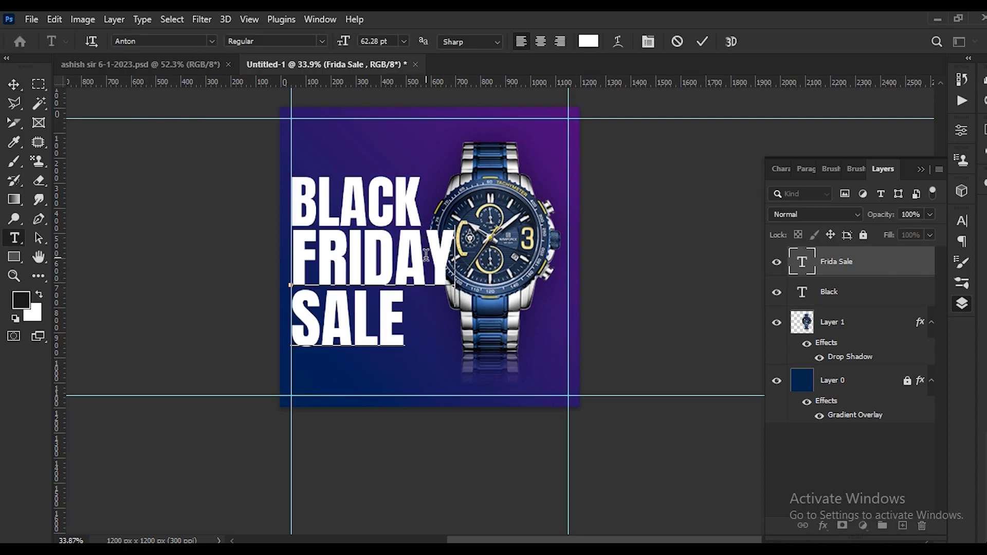
pyautogui.hotkey('ctrl', 'z')
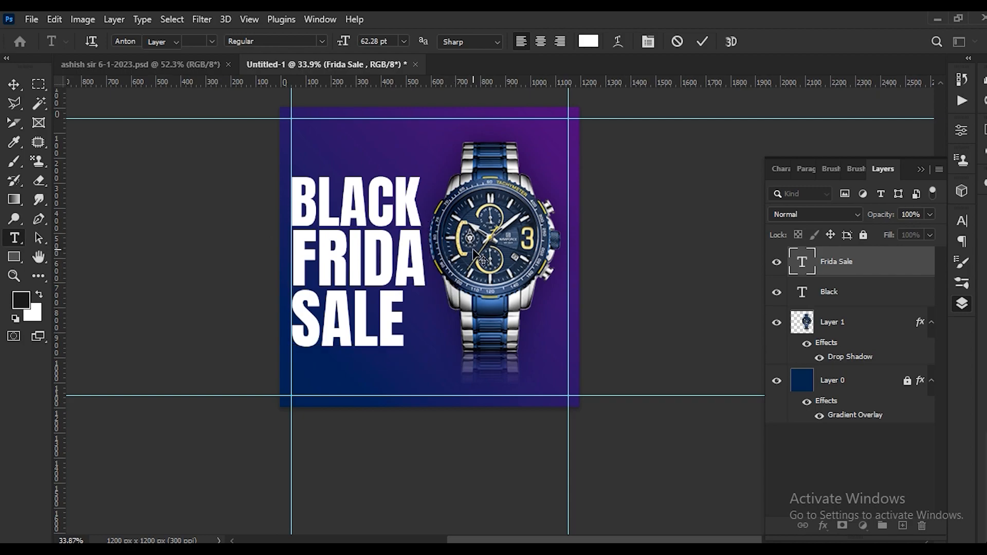
# - Duplicate the "Frida Sale" text layer and replace the copy's text with a single "y"
pyautogui.moveTo(351, 272); pyautogui.dragTo(441, 345)
pyautogui.write('y')
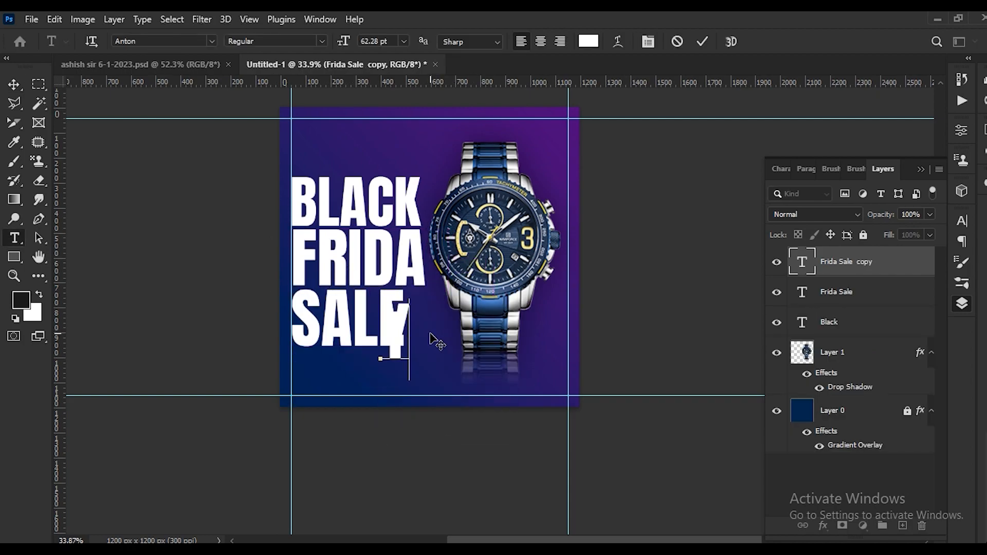
pyautogui.click(702, 41)
pyautogui.press('v')
# - Place the separate "y" right after "Frida" on the same baseline and nudge it slightly left
pyautogui.scroll(2, 368, 363)
pyautogui.moveTo(368, 362); pyautogui.dragTo(436, 247)
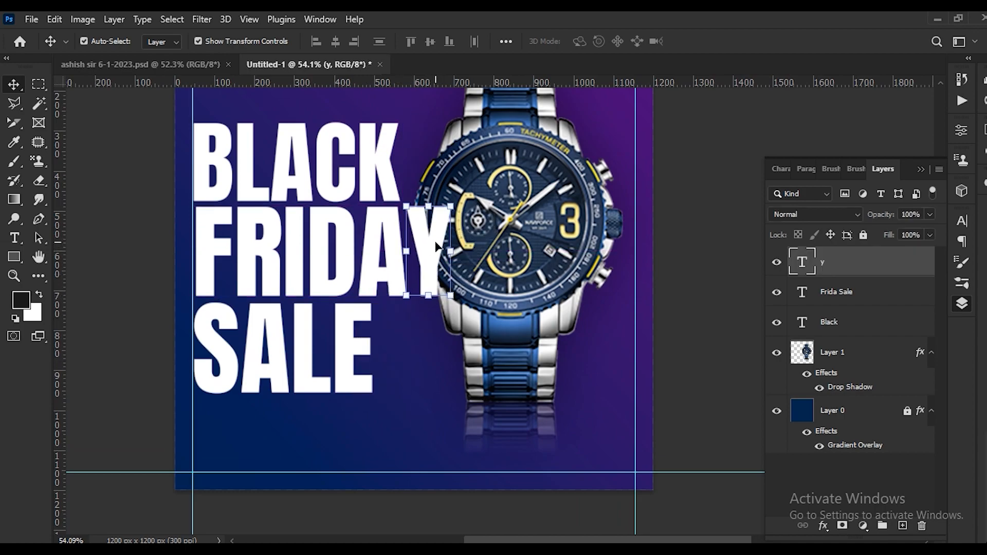
pyautogui.press('Left')
pyautogui.press('Left')
pyautogui.press('Left')
pyautogui.press('Left')
pyautogui.press('Left')
pyautogui.press('Left')
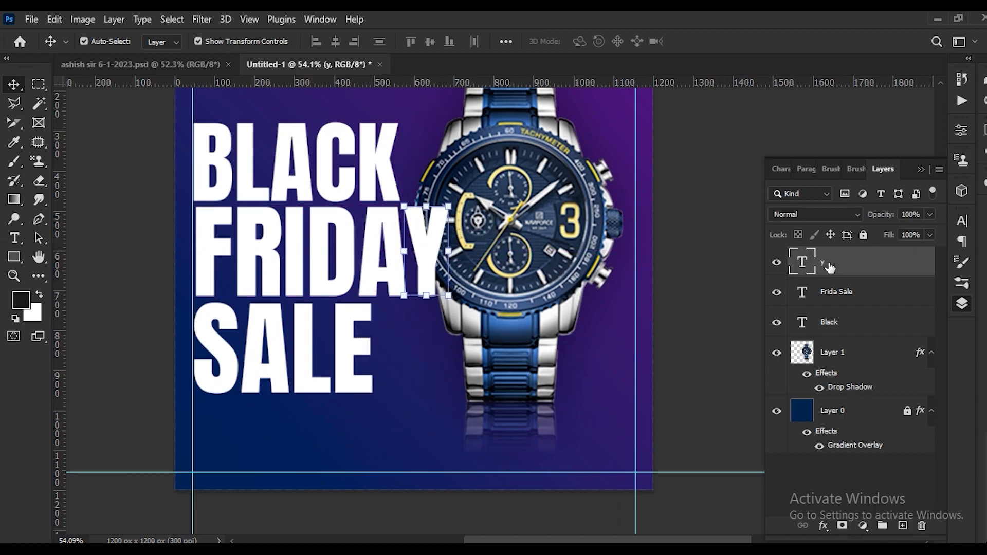
# - Duplicate the "y" layer and give the copy a 4 px outside yellow stroke with 0% fill
pyautogui.hotkey('ctrl', 'j')
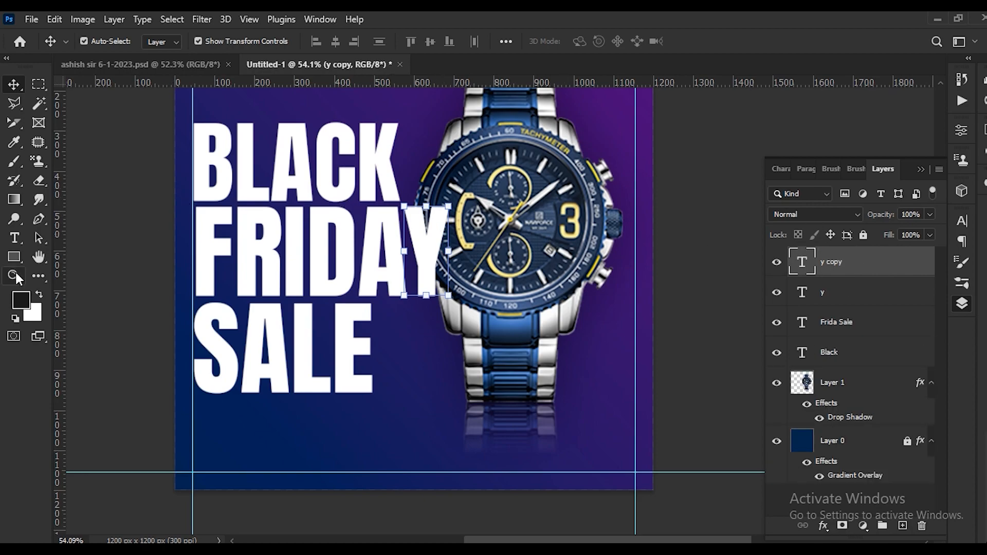
pyautogui.rightClick(863, 264)
pyautogui.click(719, 32)
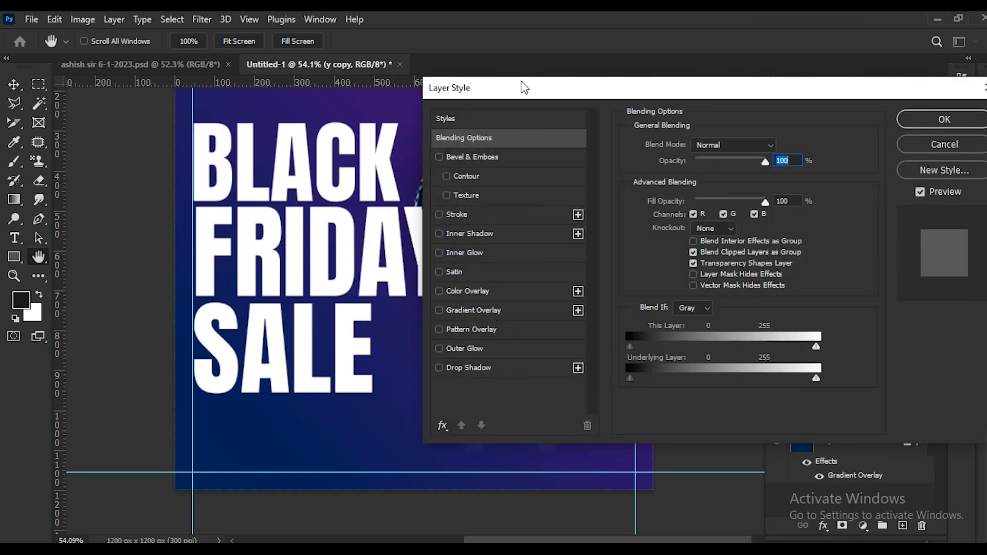
pyautogui.moveTo(520, 83); pyautogui.dragTo(615, 88)
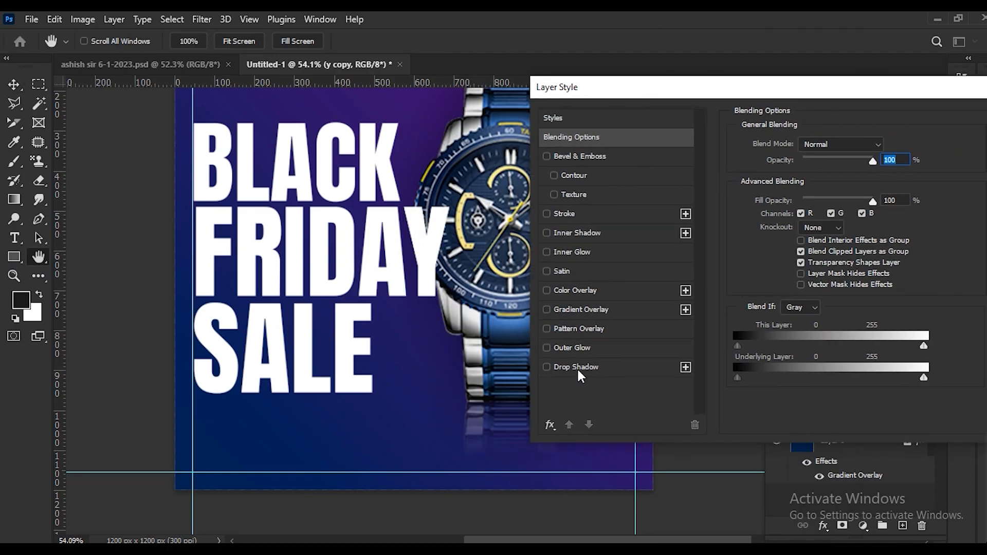
pyautogui.click(564, 213)
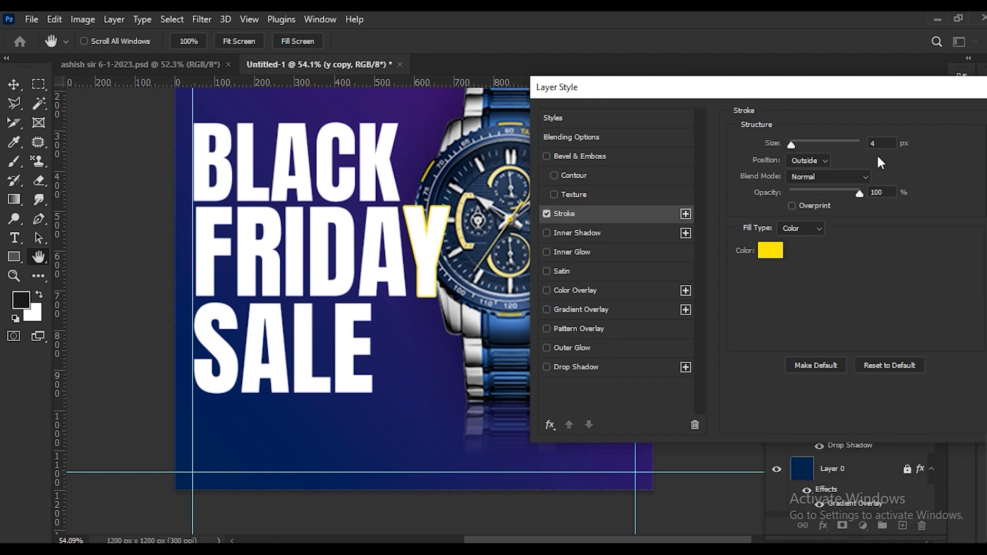
pyautogui.moveTo(887, 100); pyautogui.dragTo(676, 135)
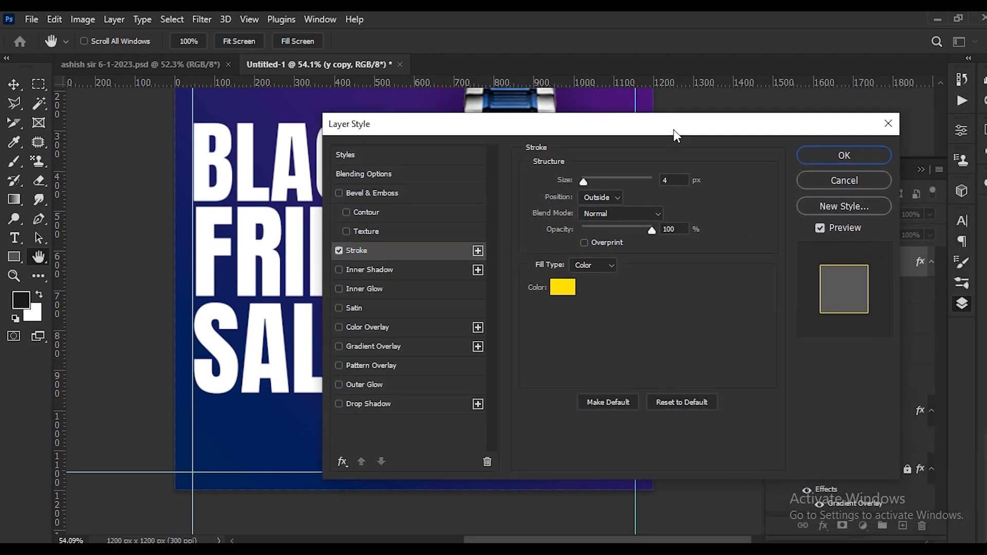
pyautogui.click(864, 159)
pyautogui.click(929, 236)
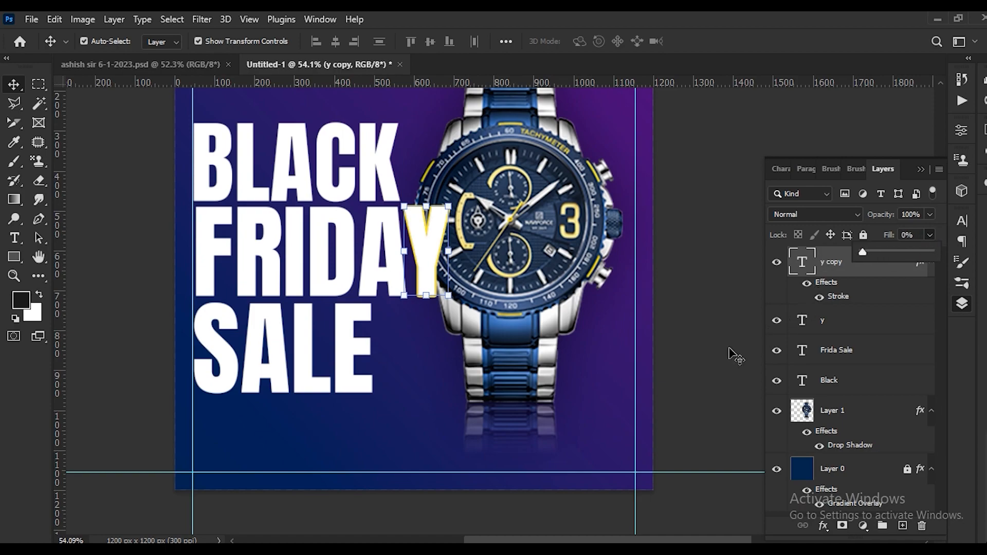
# - Move the solid "y" layer beneath the watch layer, leaving its outlined copy on top
pyautogui.moveTo(833, 322); pyautogui.dragTo(831, 453)
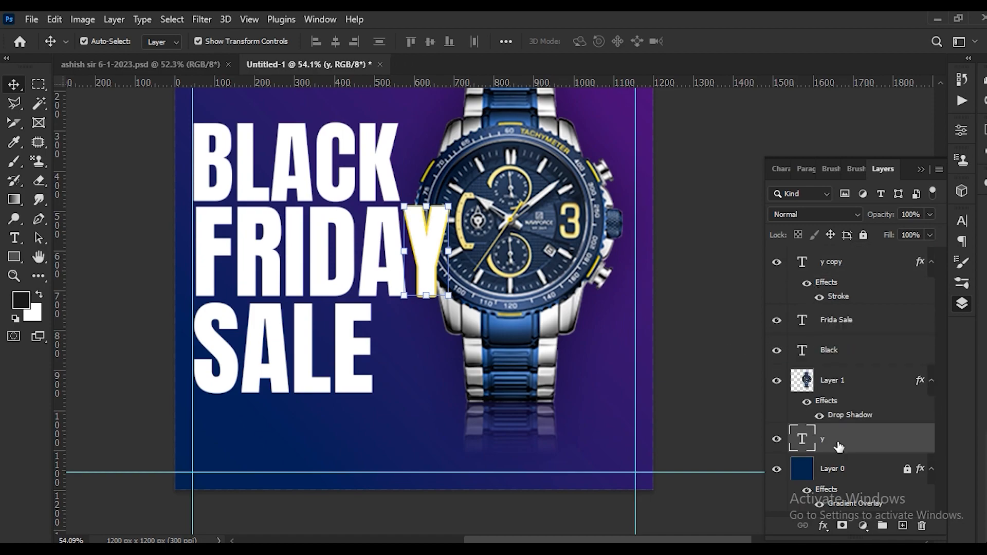
pyautogui.keyDown('ctrl'); pyautogui.click(805, 264); pyautogui.keyUp('ctrl')
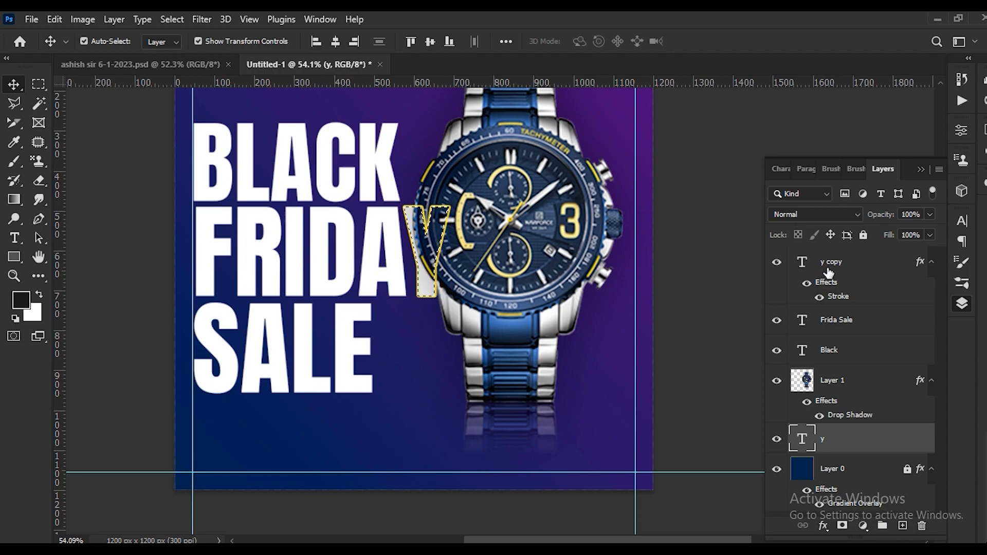
pyautogui.hotkey('ctrl', 'f')
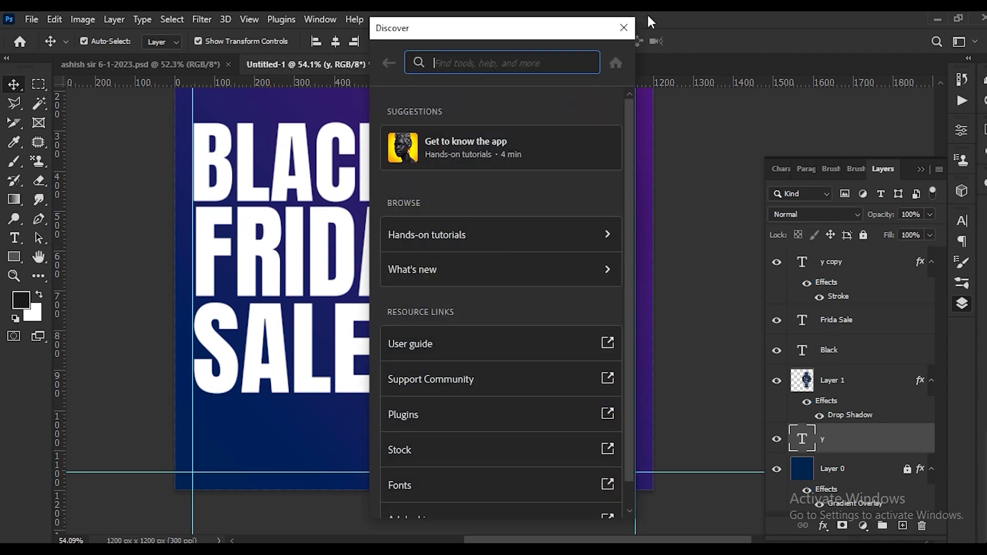
pyautogui.click(628, 28)
pyautogui.hotkey('ctrl', 'd')
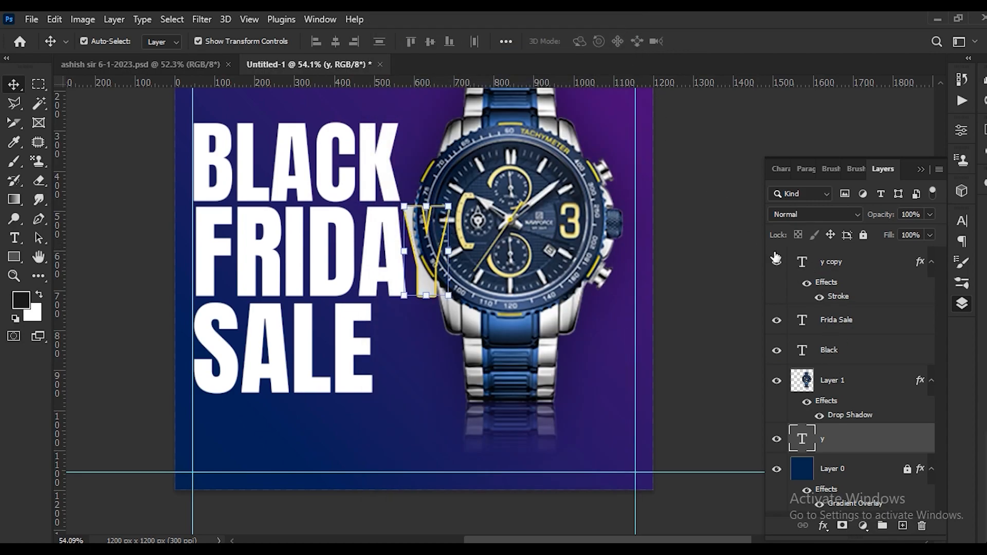
# - Link the two "y" layers and group them with the "Frida Sale" text layer
pyautogui.keyDown('ctrl'); pyautogui.click(844, 265); pyautogui.keyUp('ctrl')
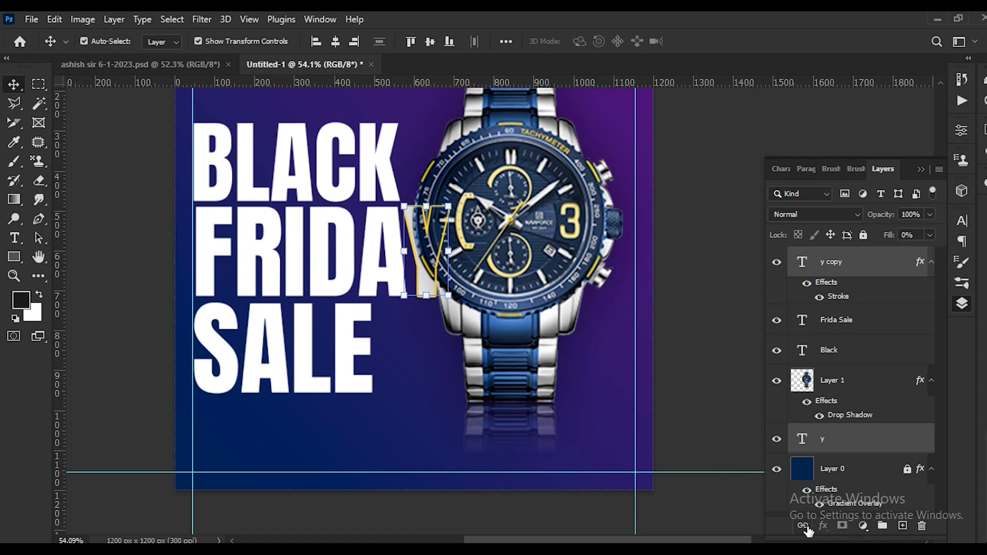
pyautogui.click(370, 264)
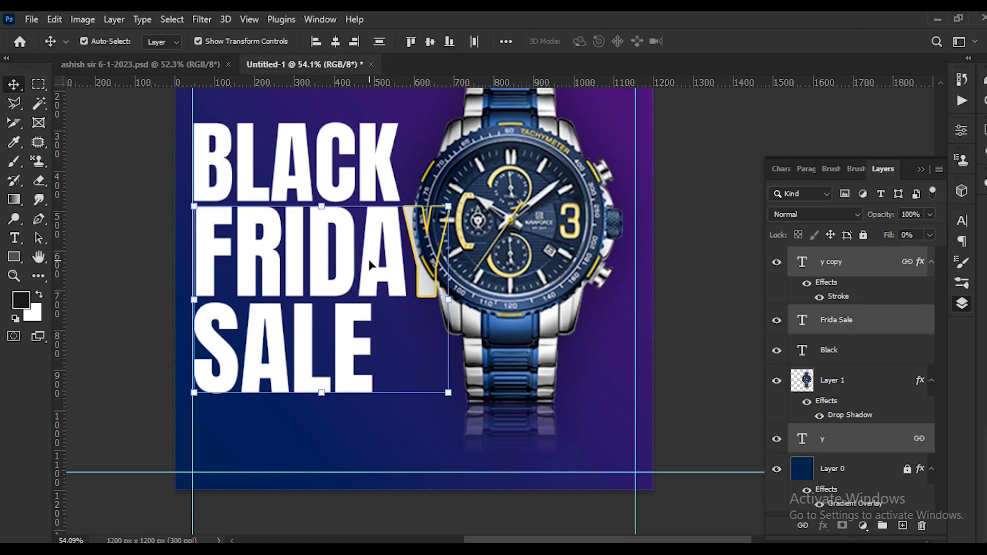
pyautogui.scroll(-1, 462, 241)
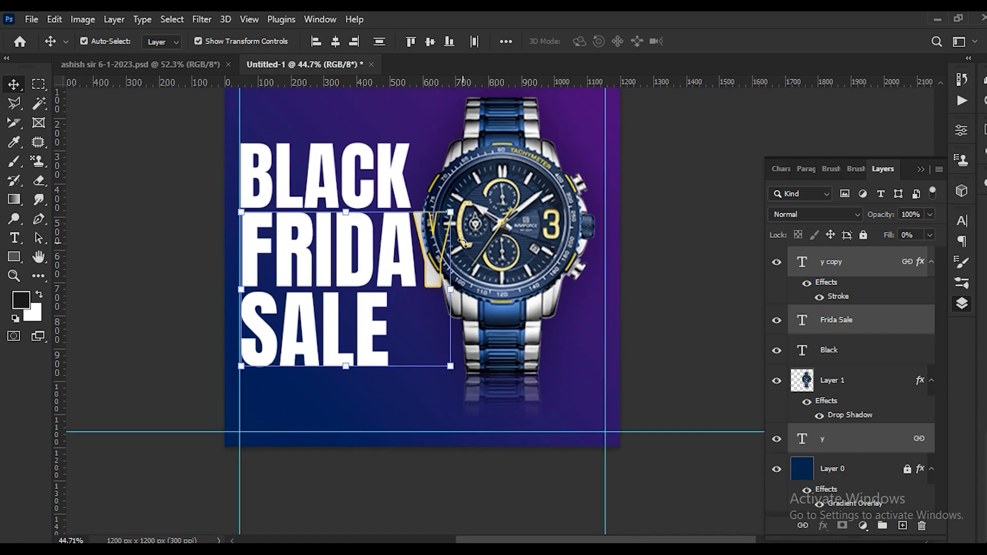
pyautogui.hotkey('ctrl', 'g')
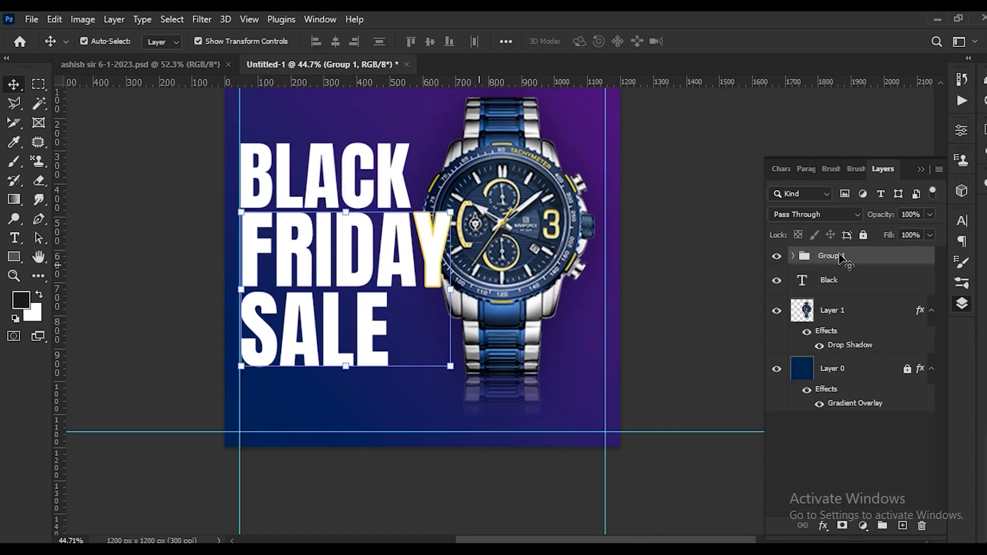
# - Try to move the text group beneath the watch layer, and undo the move and the grouping
pyautogui.moveTo(840, 259); pyautogui.dragTo(839, 354)
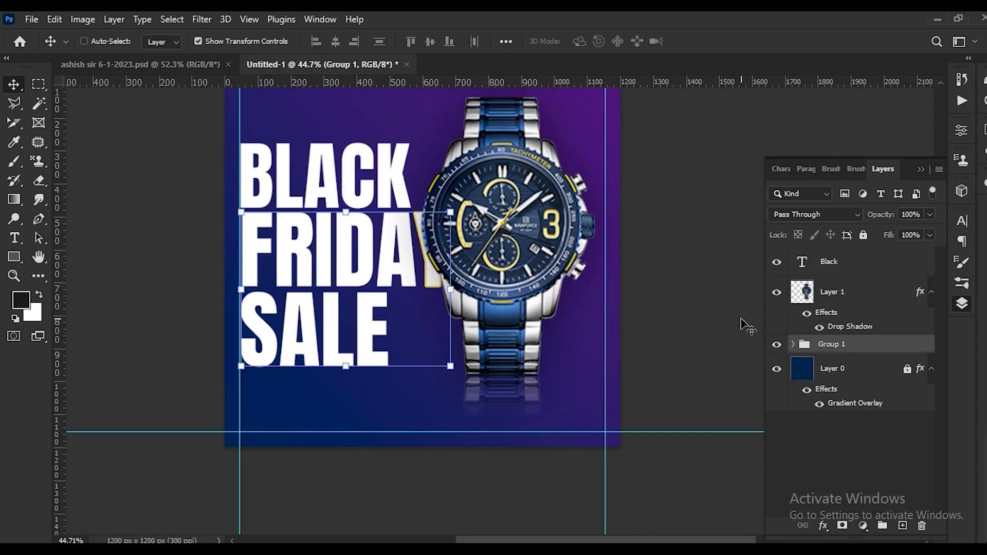
pyautogui.hotkey('ctrl', 'z')
pyautogui.hotkey('ctrl', 'z')
pyautogui.click(759, 315)
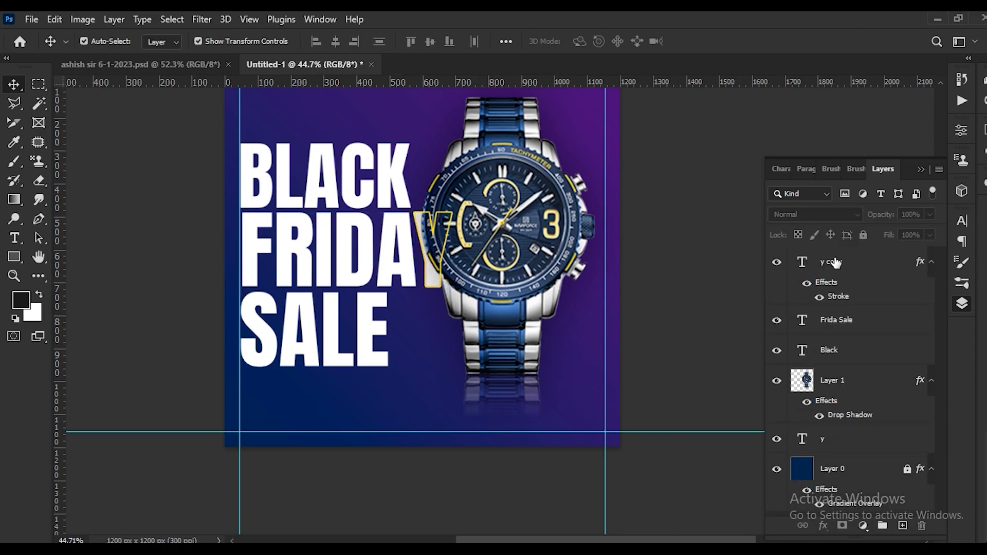
# - Undo the separate "y" letter, the duplicated text and the headline scaling, back to the original "Black" and "Friday Sale" text layers
pyautogui.scroll(-2, 711, 297)
pyautogui.scroll(-1, 429, 301)
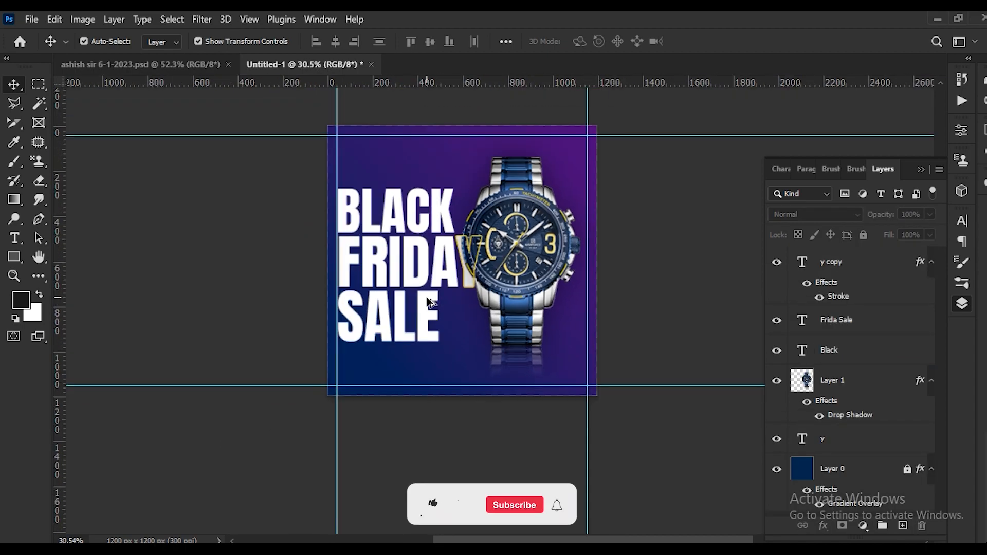
pyautogui.scroll(2, 429, 301)
pyautogui.scroll(-2, 557, 265)
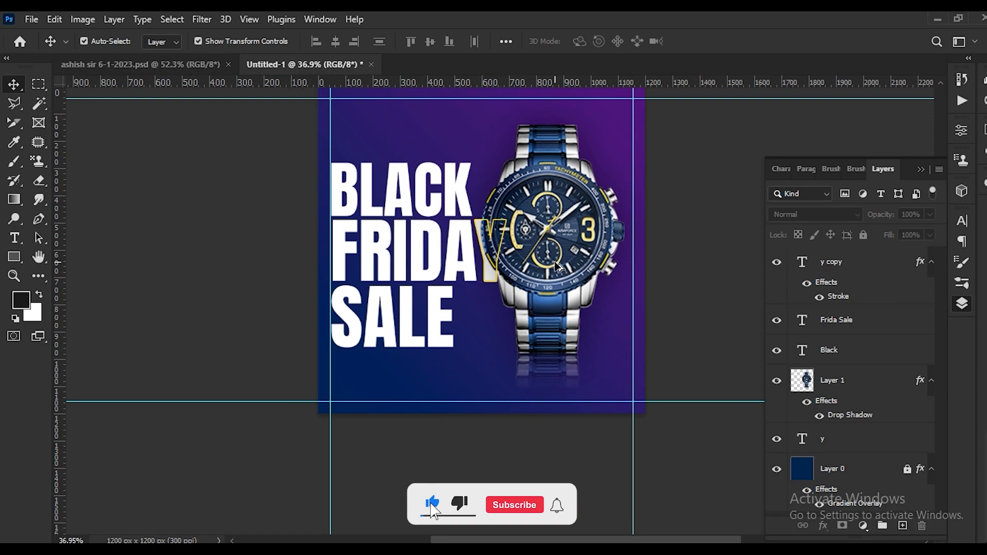
pyautogui.hotkey('ctrl', 'z')
pyautogui.hotkey('ctrl', 'z')
pyautogui.hotkey('ctrl', 'z')
pyautogui.hotkey('ctrl', 'z')
pyautogui.hotkey('ctrl', 'z')
pyautogui.hotkey('ctrl', 'z')
pyautogui.hotkey('ctrl', 'z')
pyautogui.hotkey('ctrl', 'z')
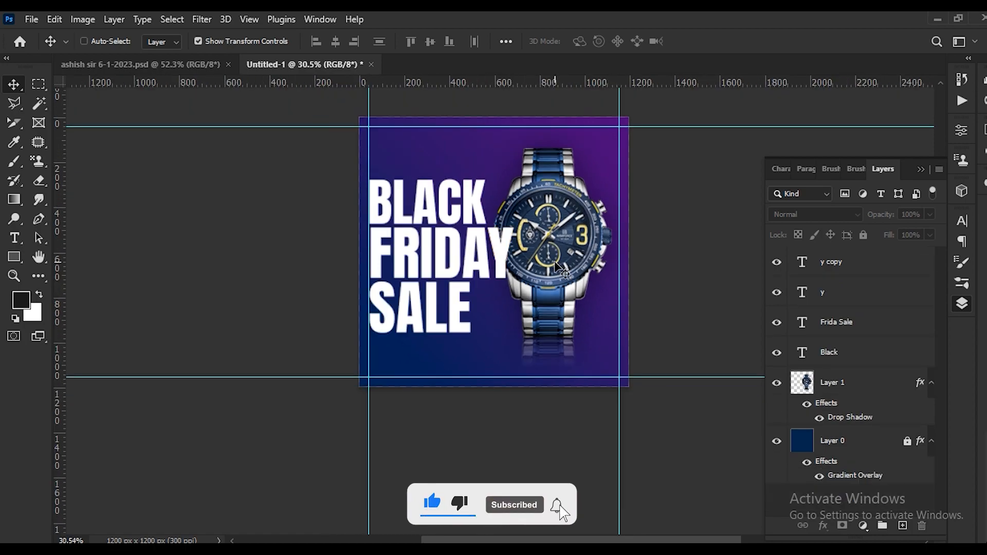
pyautogui.hotkey('ctrl', 'z')
pyautogui.hotkey('ctrl', 'z')
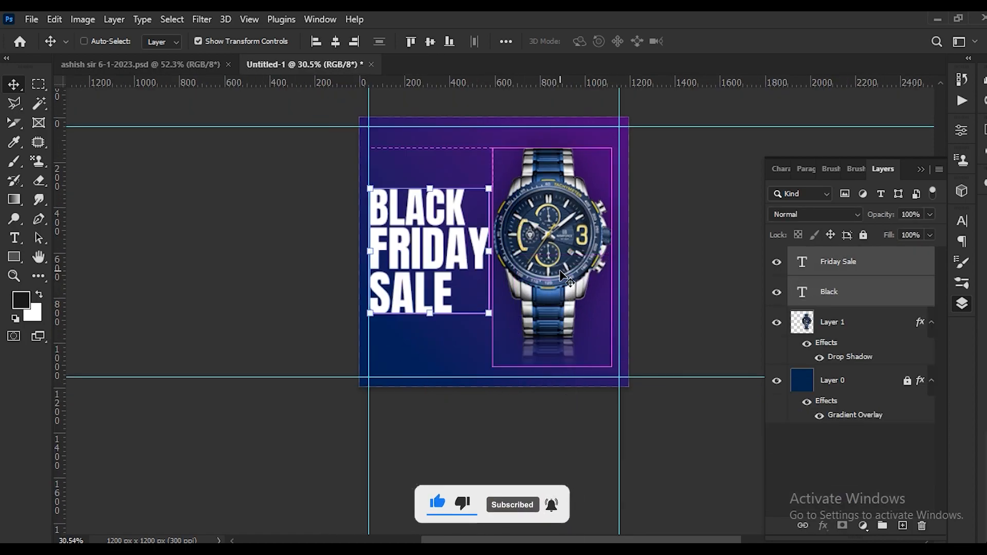
# - Scale the watch to about 87% and shift it right about 50 px toward the right guide
pyautogui.keyDown('ctrl'); pyautogui.click(592, 206); pyautogui.keyUp('ctrl')
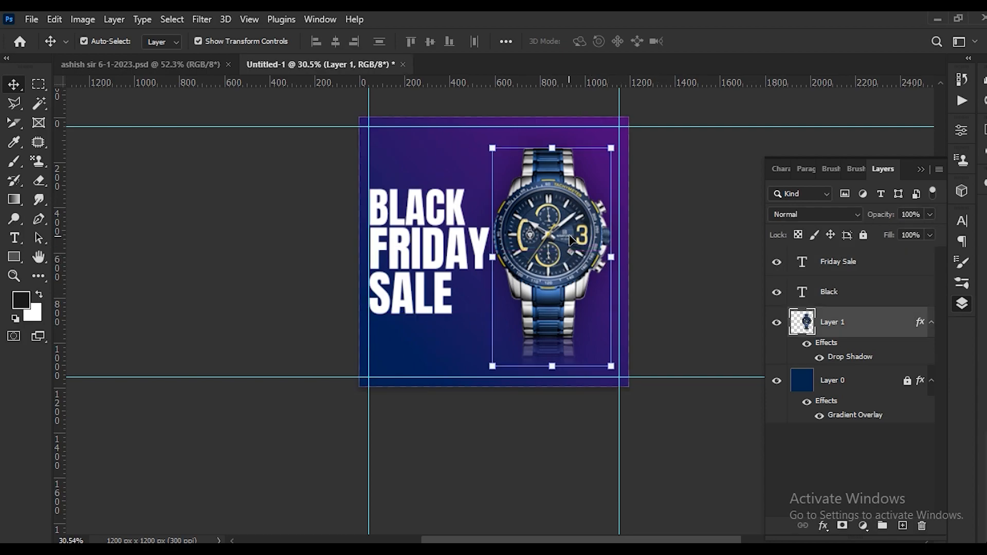
pyautogui.hotkey('ctrl', 't')
pyautogui.moveTo(618, 148); pyautogui.dragTo(612, 163)
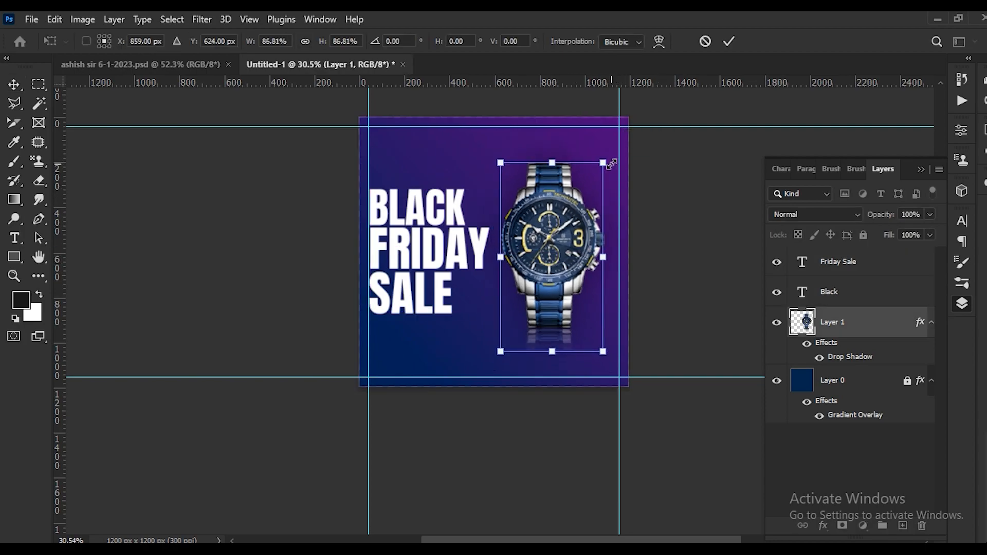
pyautogui.press('Return')
pyautogui.hotkey('shift', 'Right')
pyautogui.hotkey('shift', 'Right')
pyautogui.hotkey('shift', 'Right')
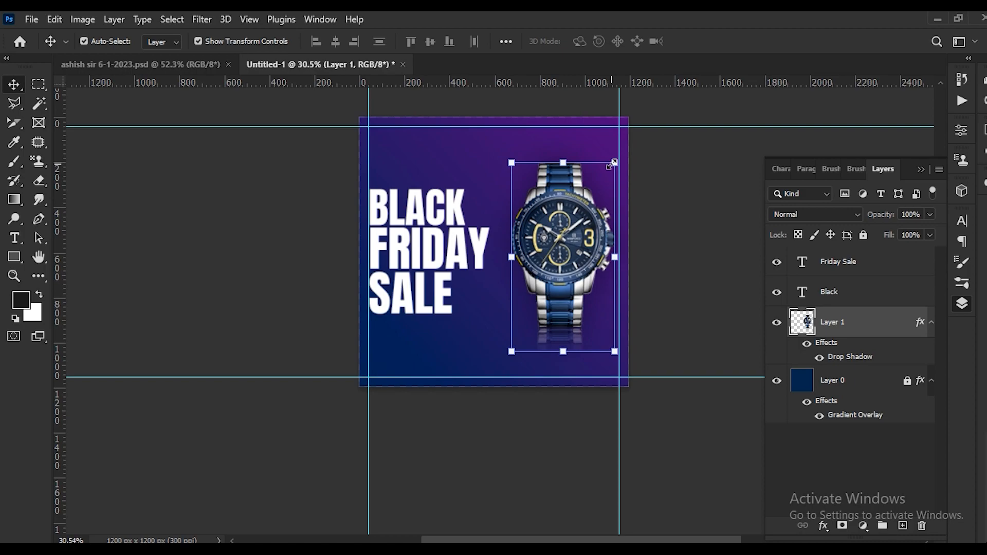
pyautogui.click(640, 287)
# - Scale the "Black" and "Friday Sale" text layers together to about 118% and raise them about 20 px
pyautogui.scroll(3, 432, 308)
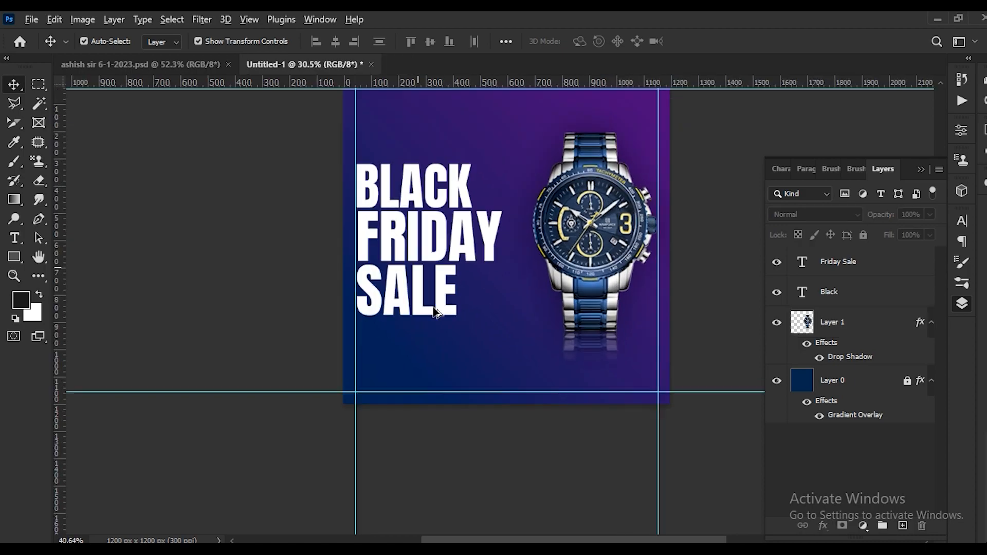
pyautogui.click(433, 309)
pyautogui.moveTo(256, 323); pyautogui.dragTo(393, 162)
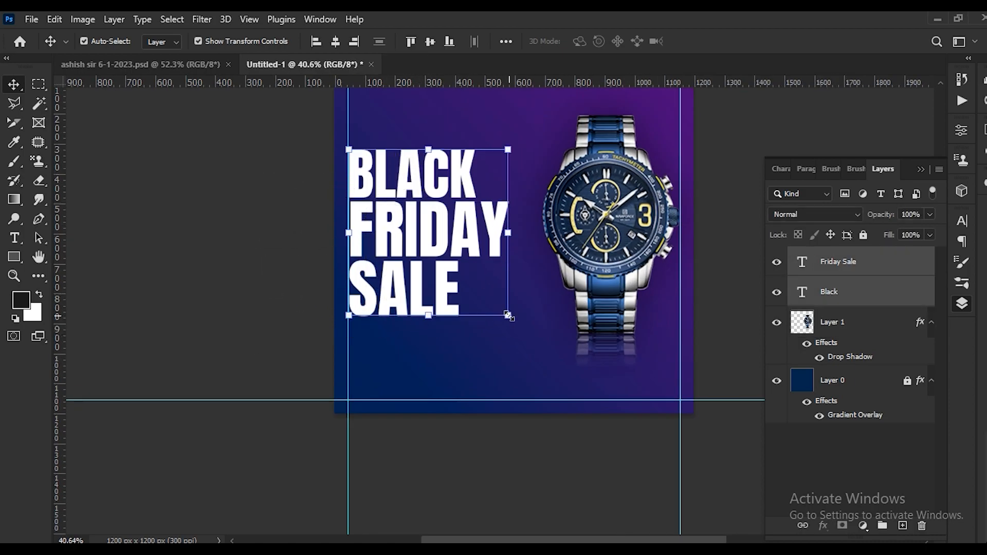
pyautogui.moveTo(507, 317); pyautogui.dragTo(528, 355)
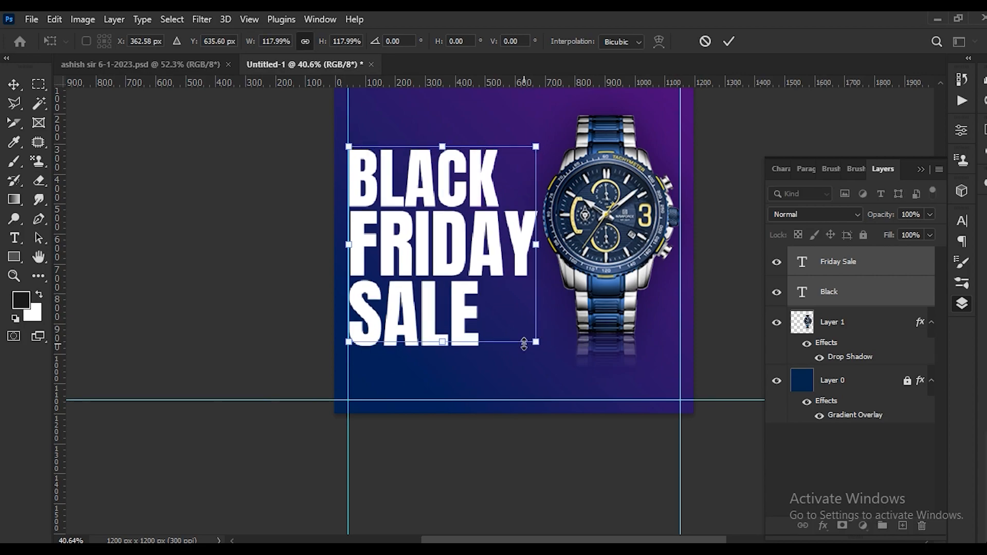
pyautogui.hotkey('shift', 'Up')
pyautogui.hotkey('shift', 'Up')
pyautogui.hotkey('shift', 'Up')
pyautogui.scroll(-2, 523, 341)
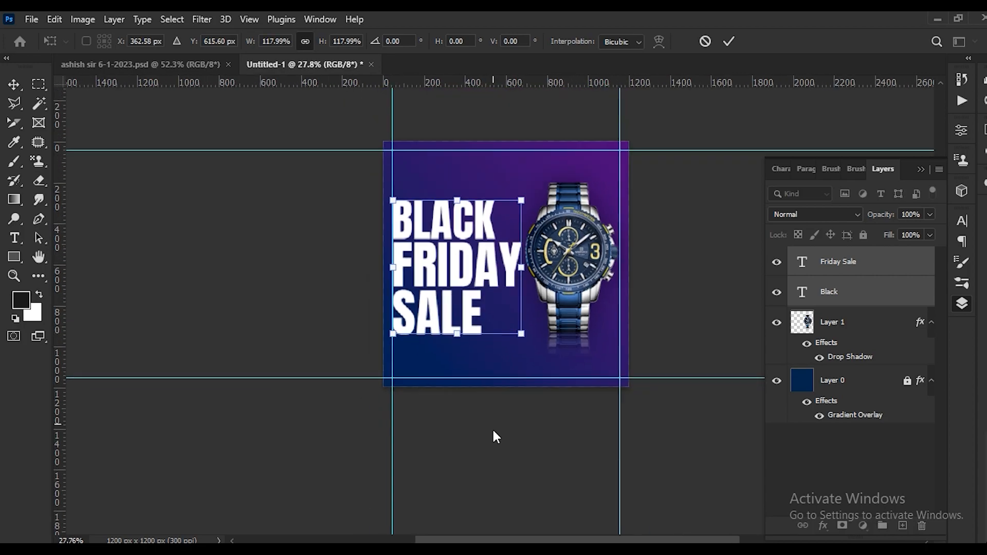
pyautogui.click(729, 41)
# - Set the leading of the "Friday Sale" text to 61 pt
pyautogui.click(447, 306)
pyautogui.click(962, 221)
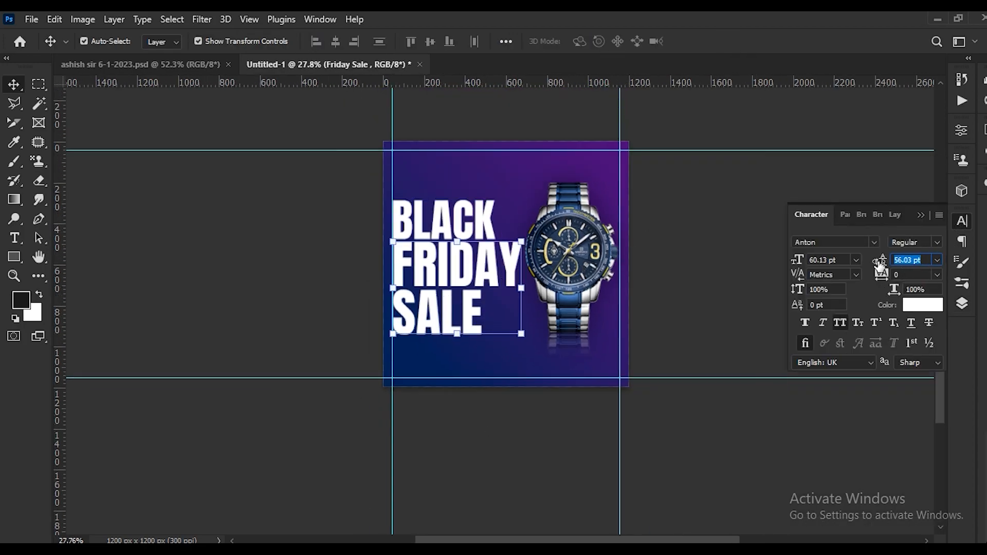
pyautogui.moveTo(880, 263); pyautogui.dragTo(881, 261)
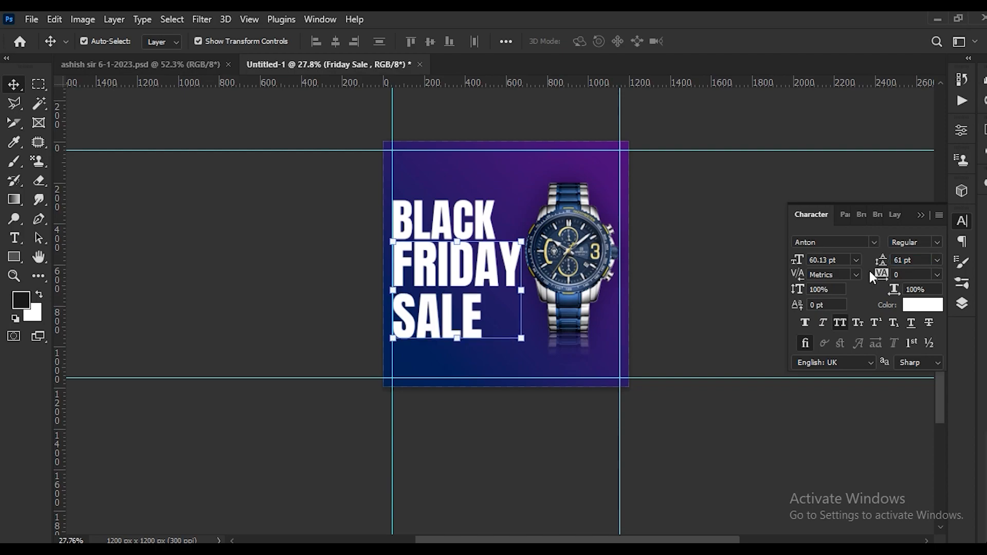
# - Nudge the "Black" text up about 10 px to even out the headline's line spacing
pyautogui.scroll(2, 447, 243)
pyautogui.click(417, 226)
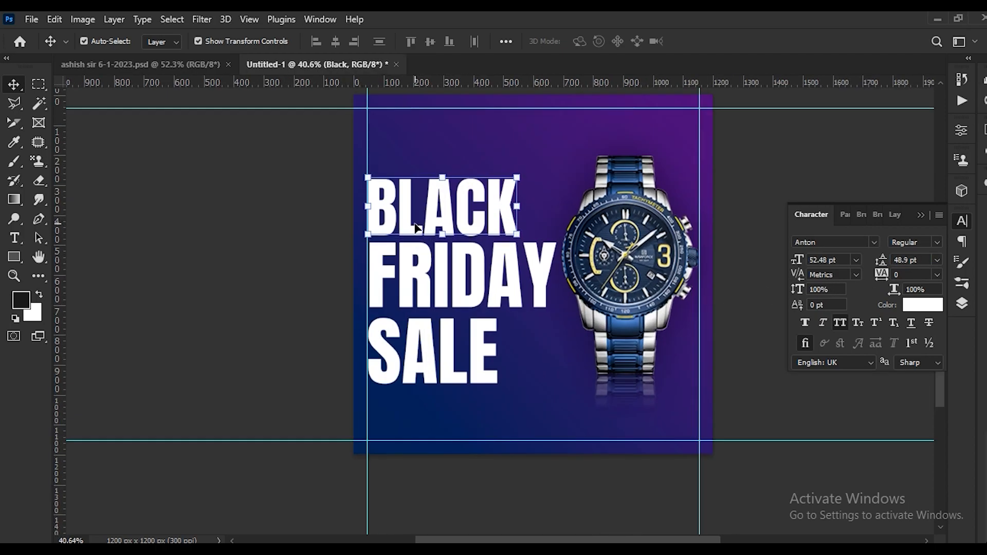
pyautogui.press('Up')
pyautogui.press('Up')
pyautogui.press('Up')
pyautogui.press('Up')
pyautogui.press('Up')
pyautogui.press('Up')
pyautogui.press('Up')
pyautogui.press('Up')
pyautogui.press('Up')
pyautogui.press('Up')
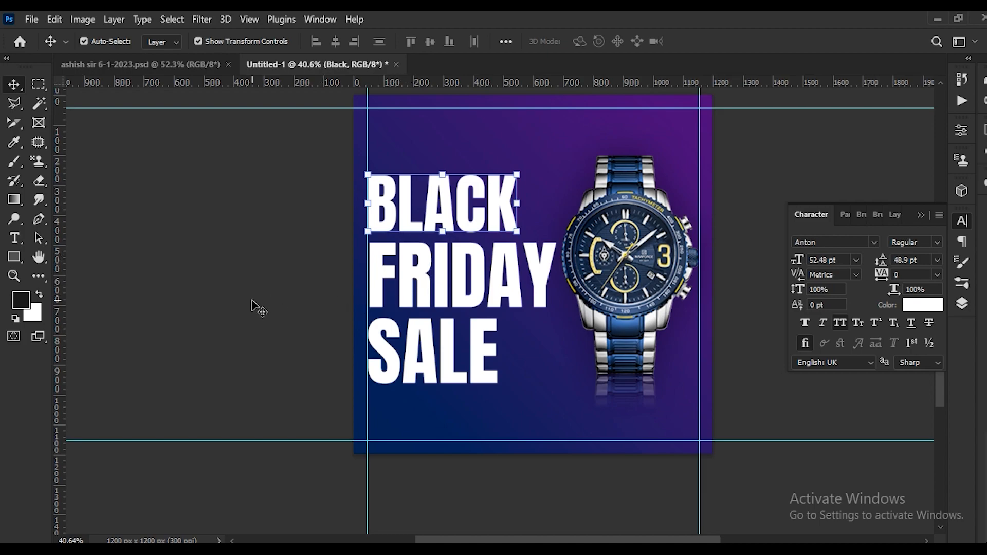
# - Nudge both headline text layers right to line up with the left margin guide
pyautogui.moveTo(242, 385); pyautogui.dragTo(396, 211)
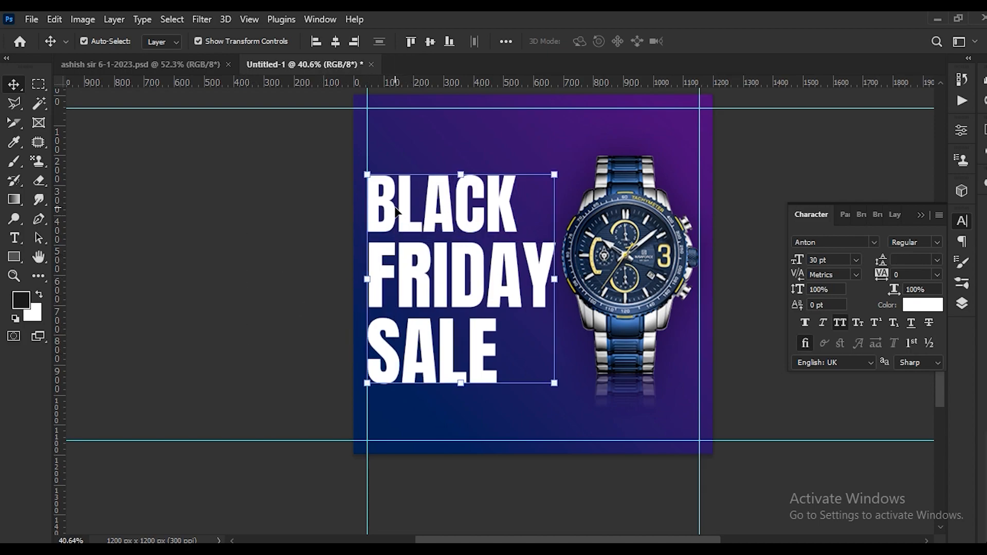
pyautogui.scroll(1, 395, 211)
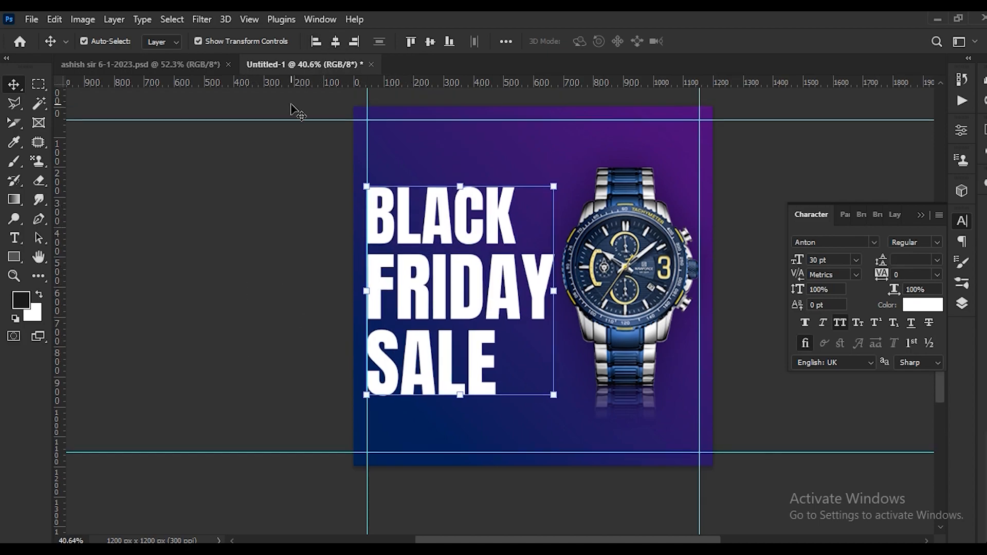
pyautogui.press('Right')
pyautogui.press('Right')
pyautogui.click(280, 291)
# - Scale both headline text layers down slightly, keeping them against the left margin guide
pyautogui.moveTo(233, 360); pyautogui.dragTo(425, 239)
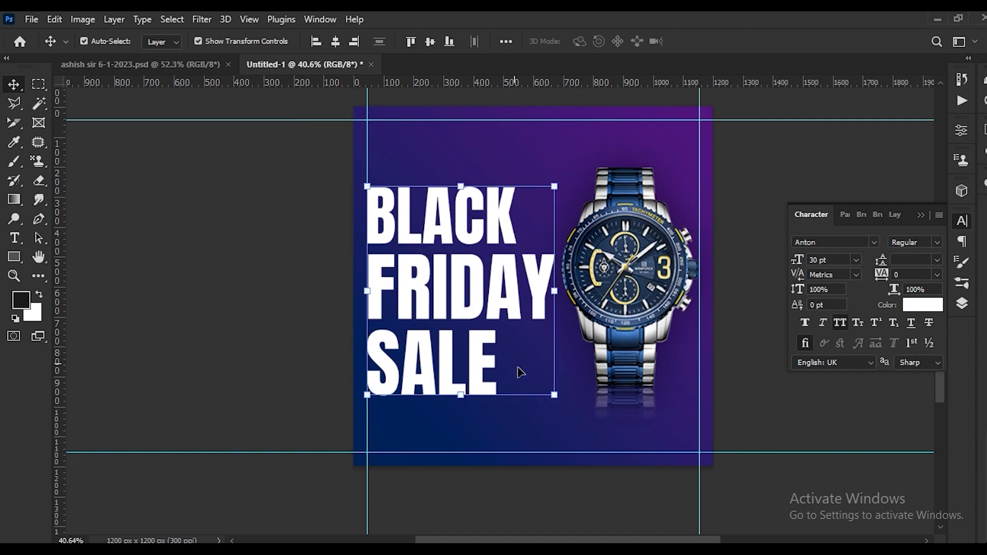
pyautogui.hotkey('ctrl', 't')
pyautogui.moveTo(554, 395); pyautogui.dragTo(551, 393)
pyautogui.press('Return')
pyautogui.scroll(-2, 288, 331)
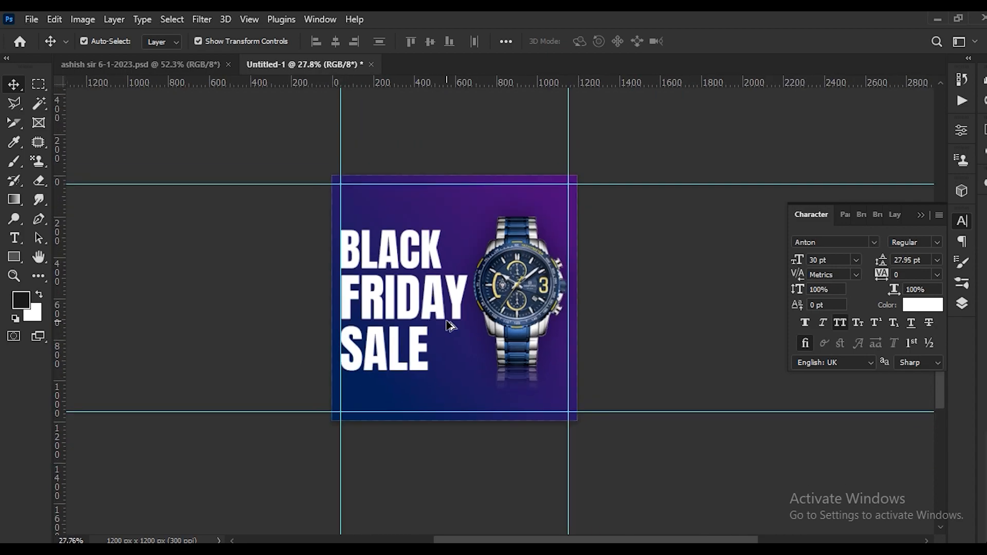
# - Duplicate the "Black" text above the headline and set the copy's font to Poppins Regular
pyautogui.scroll(2, 442, 329)
pyautogui.scroll(3, 398, 193)
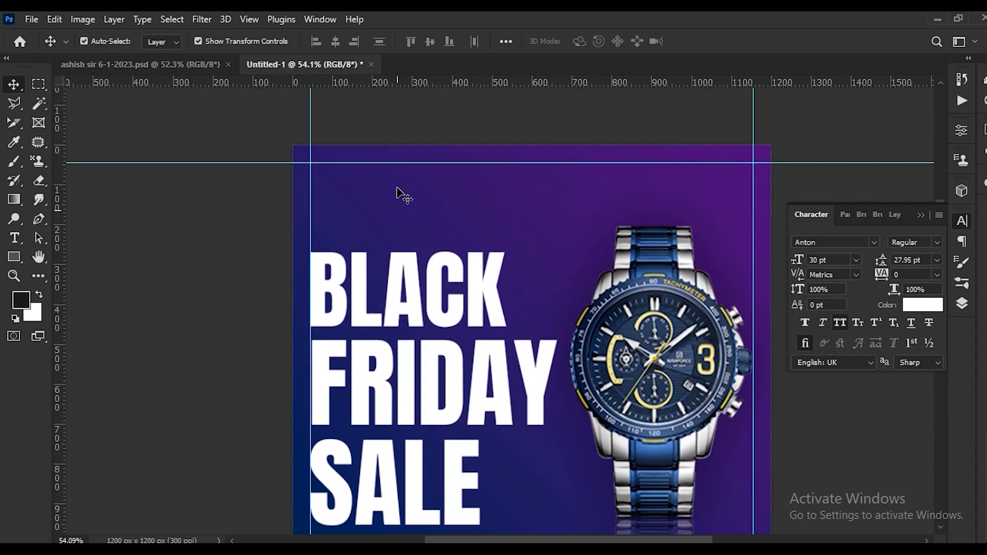
pyautogui.scroll(1, 397, 190)
pyautogui.moveTo(391, 282); pyautogui.dragTo(390, 208)
pyautogui.doubleClick(390, 208)
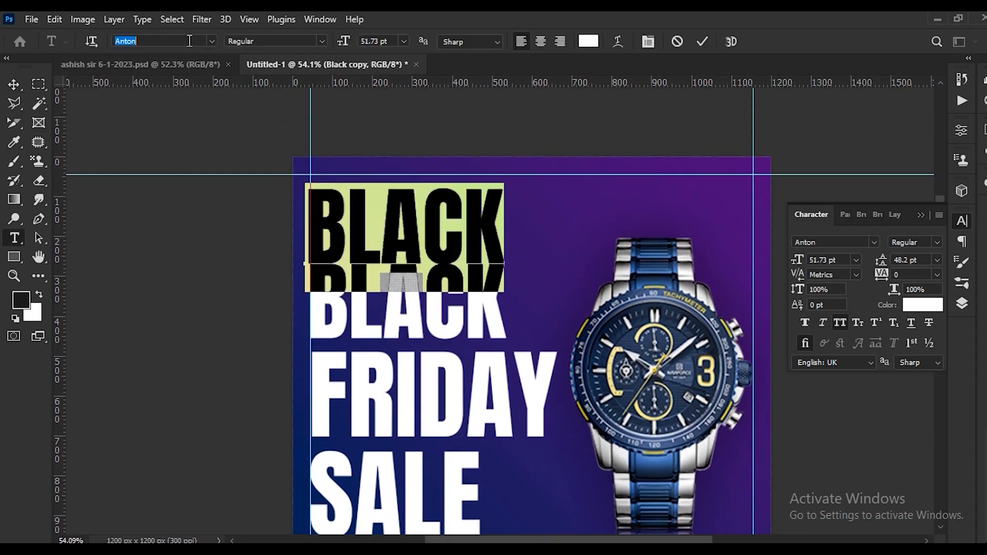
pyautogui.write('pop')
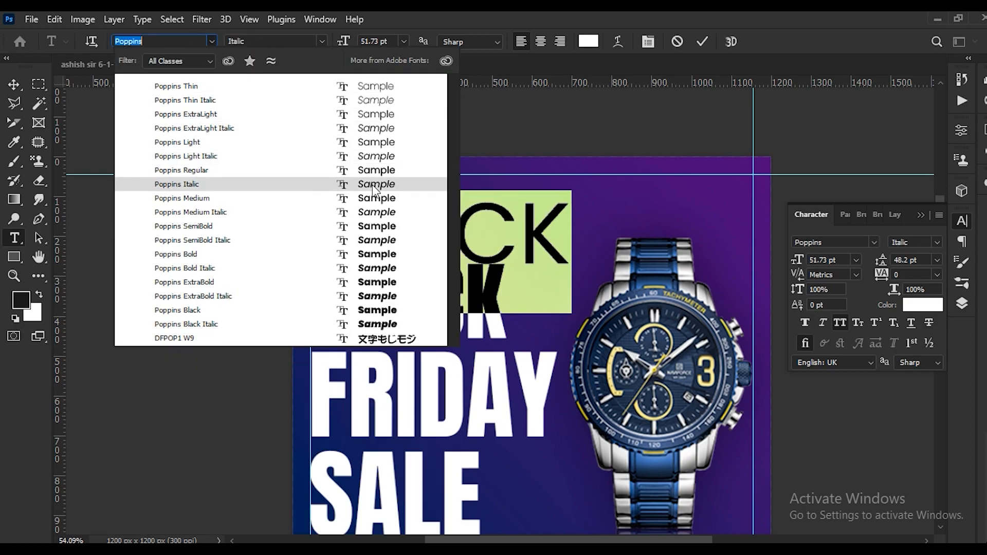
pyautogui.click(246, 170)
pyautogui.click(707, 45)
pyautogui.scroll(4, 433, 216)
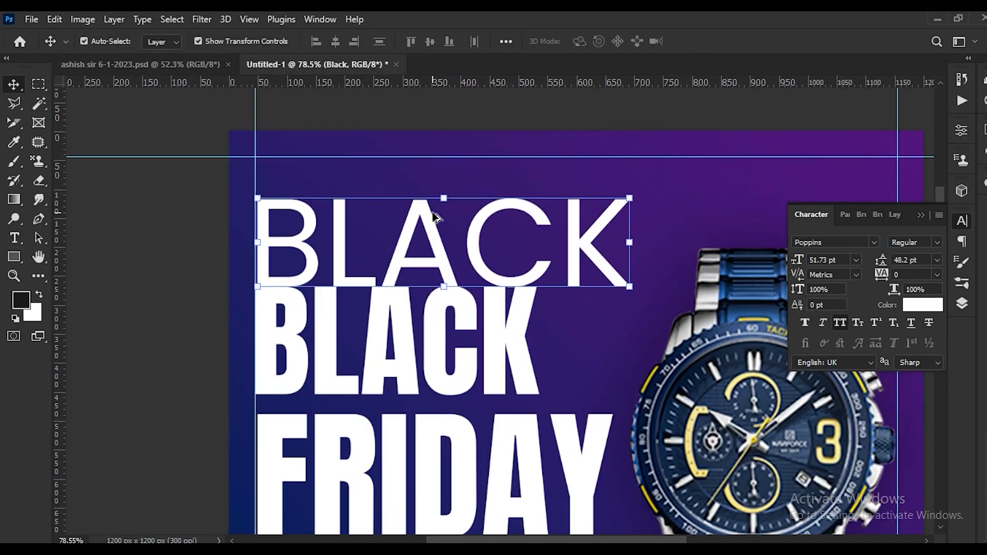
# - Scale the Poppins "Black" copy down to about 47% and place it above the headline near the upper guide
pyautogui.hotkey('ctrl', 't')
pyautogui.moveTo(633, 175); pyautogui.dragTo(426, 272)
pyautogui.moveTo(368, 235); pyautogui.dragTo(374, 211)
pyautogui.hotkey('ctrl', 'z')
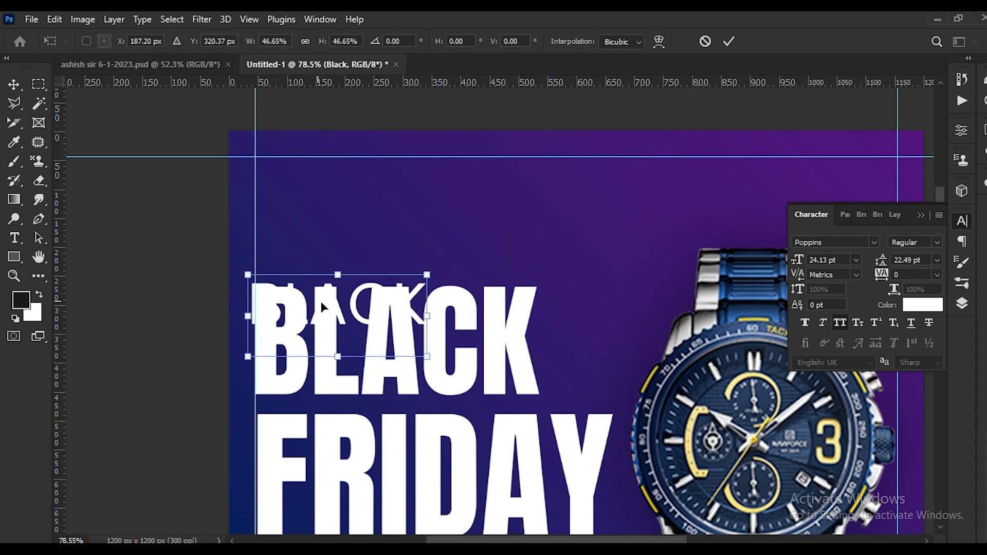
pyautogui.moveTo(356, 311); pyautogui.dragTo(384, 199)
pyautogui.press('Return')
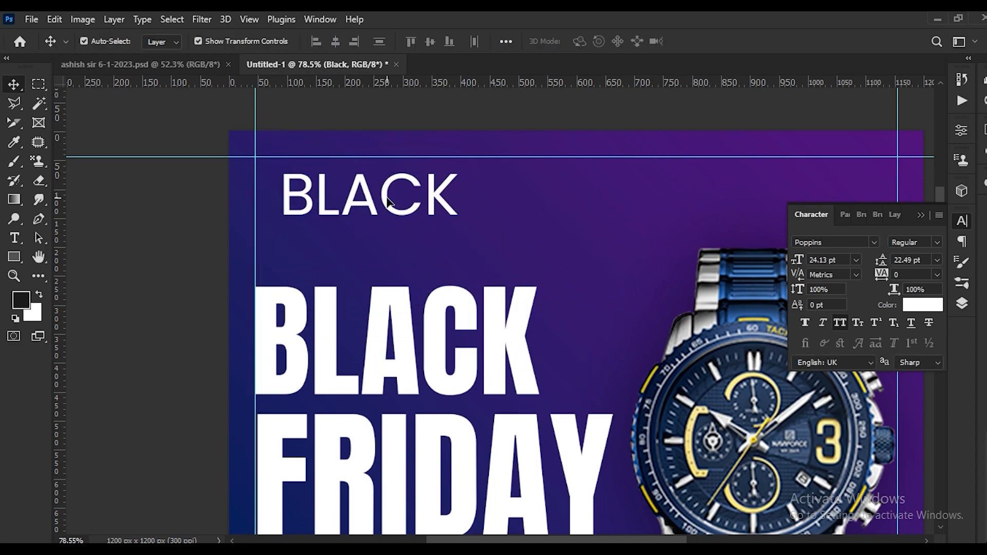
# - Replace the copied text with "LOGO" and "HEAR" on two lines
pyautogui.doubleClick(387, 195)
pyautogui.write('LOGO')
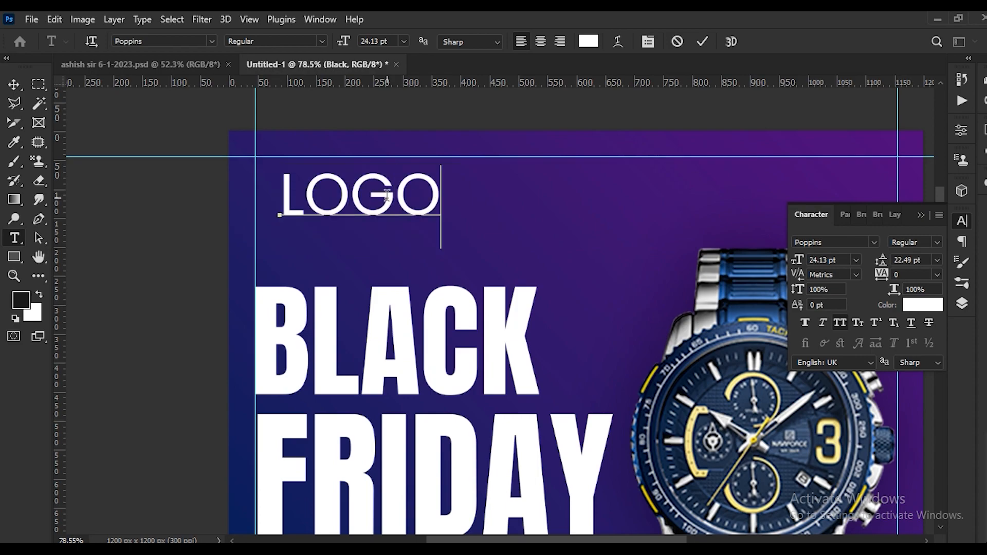
pyautogui.press('Return')
pyautogui.write('HEAR')
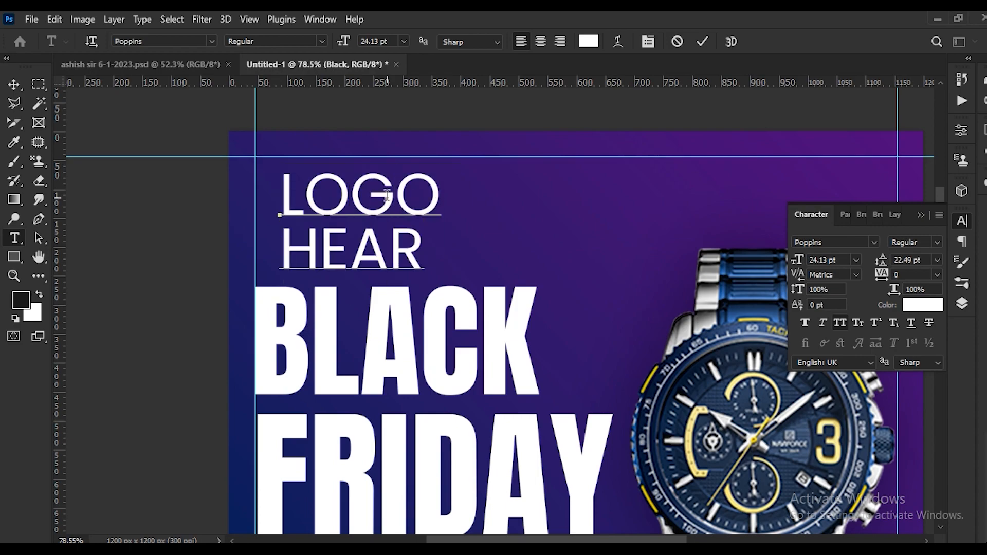
pyautogui.hotkey('ctrl', 'Return')
pyautogui.press('v')
# - Change the "LOGO HEAR" text to the Poppins Light style
pyautogui.doubleClick(387, 195)
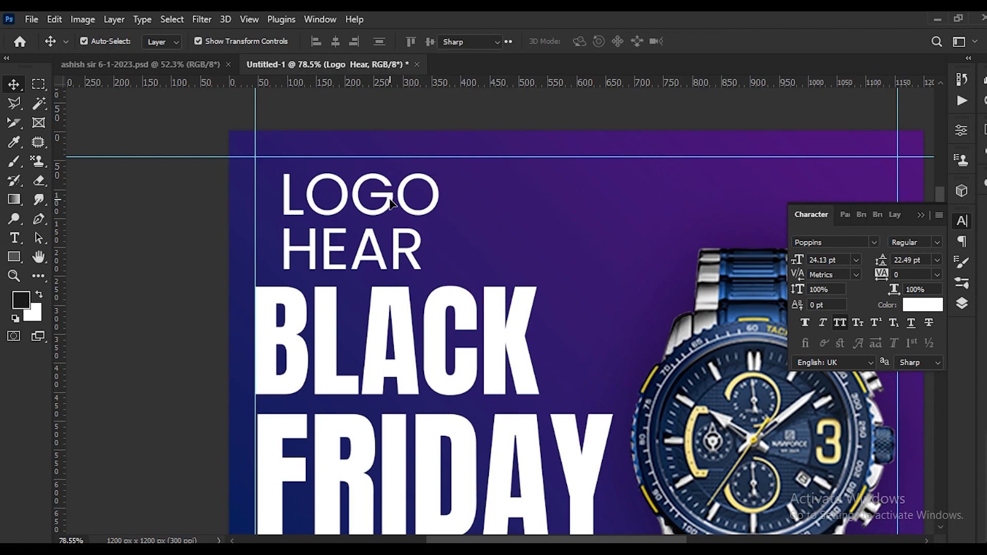
pyautogui.click(322, 42)
pyautogui.click(308, 103)
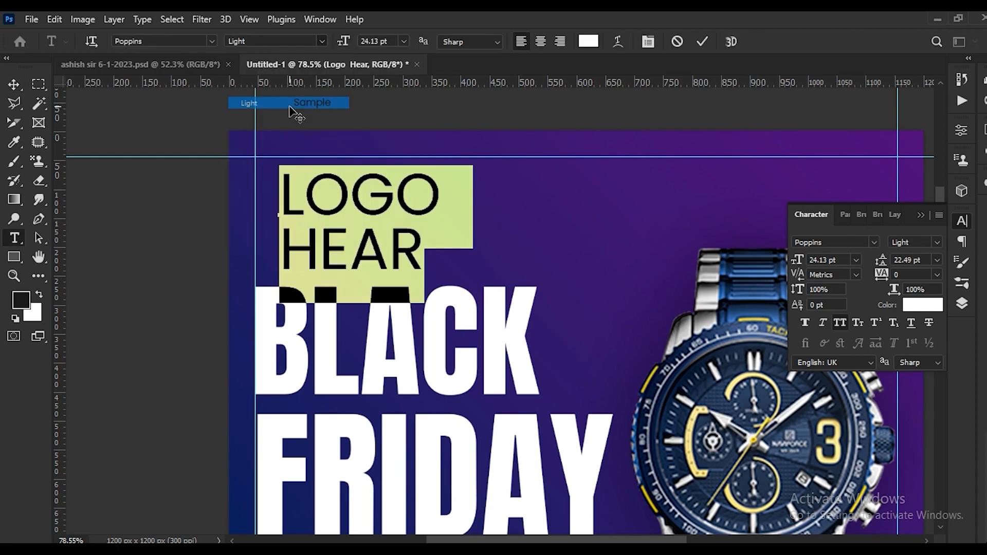
pyautogui.hotkey('ctrl', 'Return')
# - Scale the "LOGO HEAR" text down to about 7.7 pt and shift it right, leaving room for an icon beside it
pyautogui.scroll(2, 291, 128)
pyautogui.hotkey('ctrl', 't')
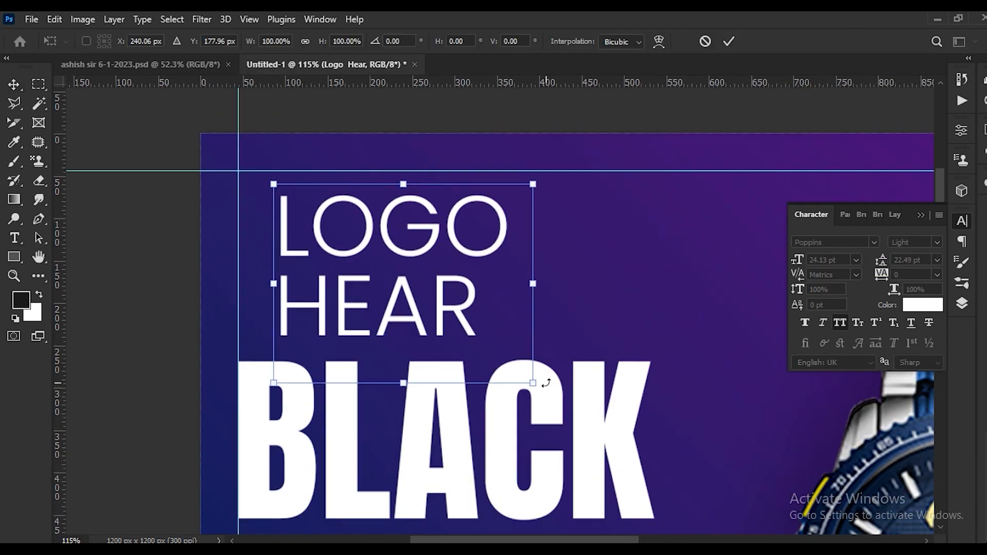
pyautogui.moveTo(531, 385); pyautogui.dragTo(368, 228)
pyautogui.press('Return')
pyautogui.moveTo(323, 206); pyautogui.dragTo(409, 219)
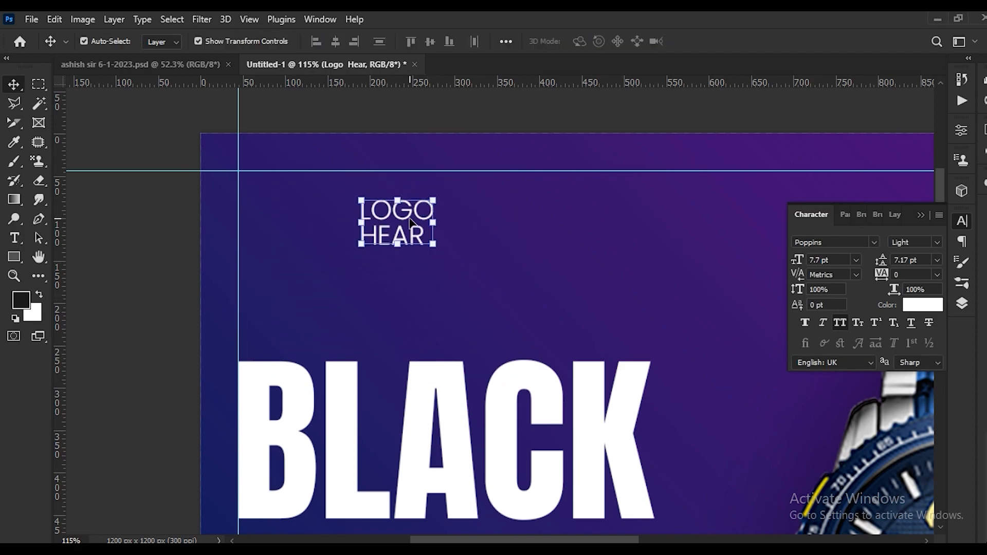
# - Draw a rectangle about 84 x 82 px beside the "LOGO HEAR" text and fill it with white
pyautogui.click(14, 255)
pyautogui.moveTo(261, 200); pyautogui.dragTo(331, 268)
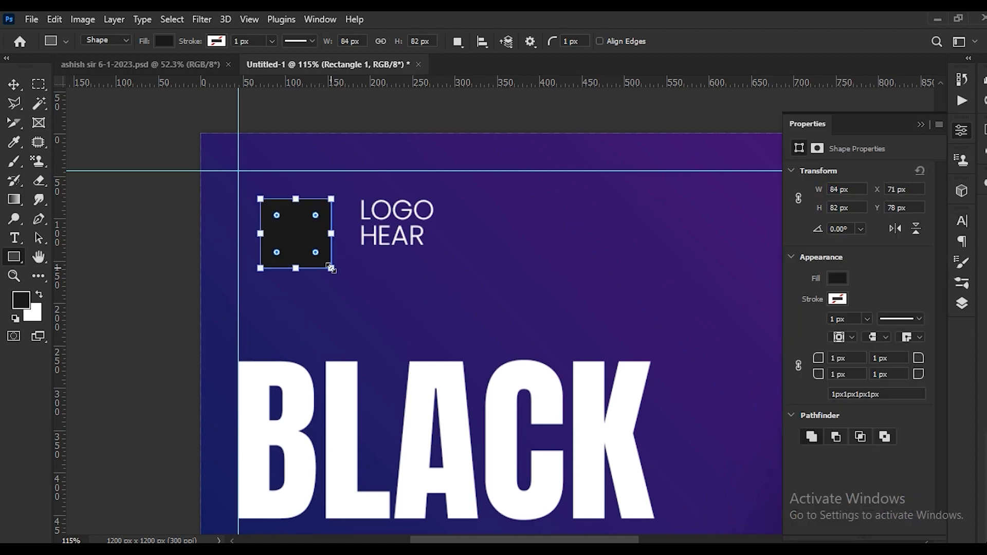
pyautogui.click(14, 84)
pyautogui.hotkey('ctrl', 'BackSpace')
# - Set the white rectangle's corner radii to 0 px and taper its upper edge inward into a trapezoid bag shape
pyautogui.scroll(5, 288, 200)
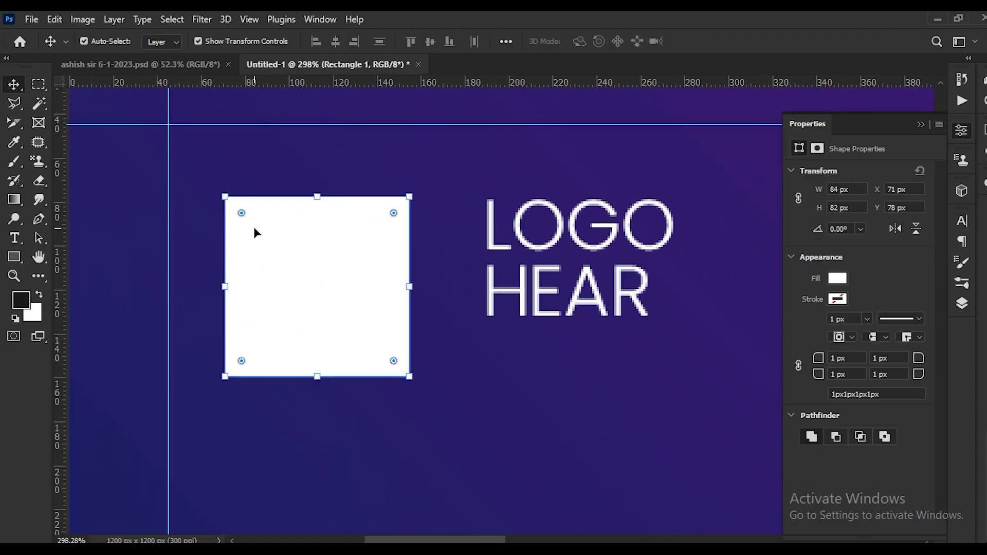
pyautogui.moveTo(241, 213); pyautogui.dragTo(184, 117)
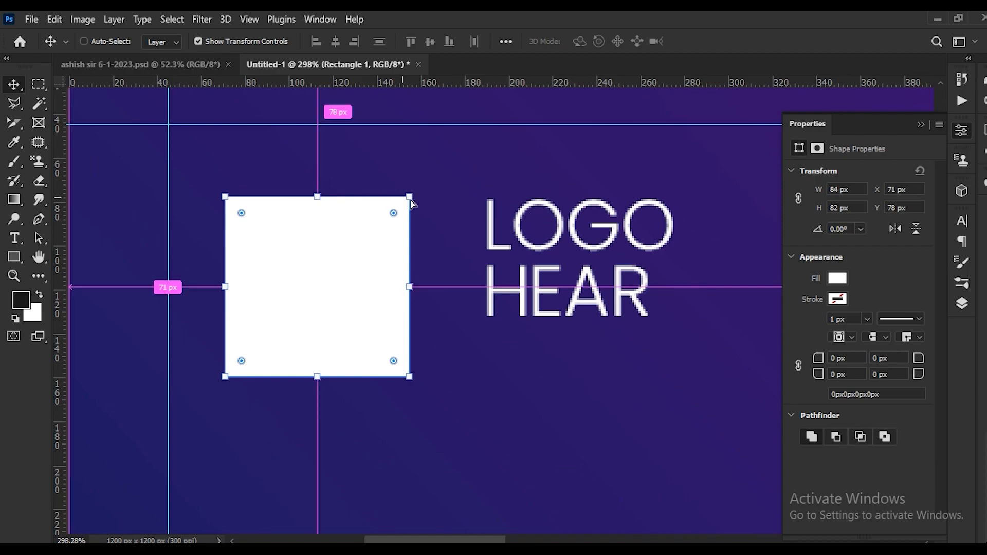
pyautogui.moveTo(410, 198); pyautogui.dragTo(394, 200)
pyautogui.hotkey('ctrl', 'z')
pyautogui.press('Return')
pyautogui.click(417, 384)
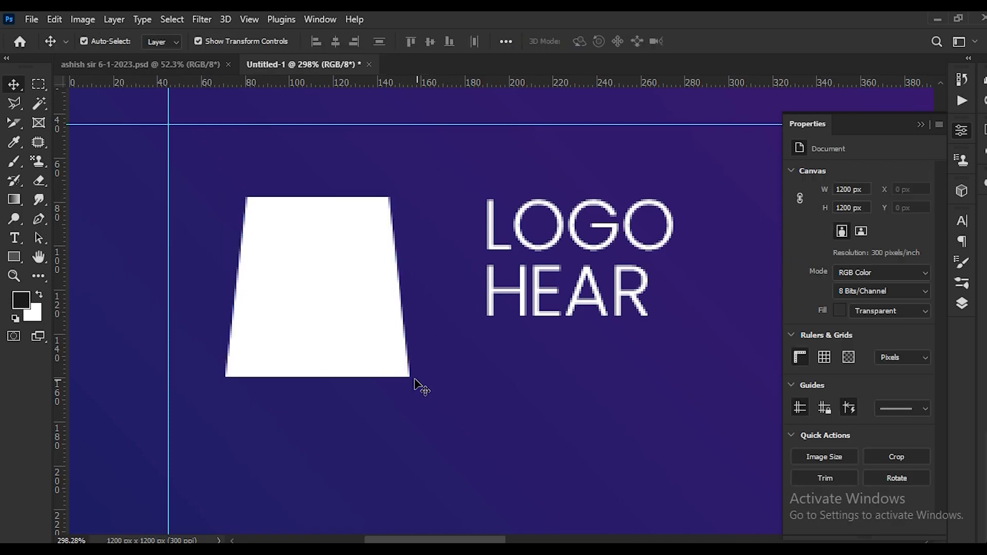
# - Draw a rectangle about 33 x 54 px over the trapezoid's upper edge and fill it with white
pyautogui.click(14, 256)
pyautogui.moveTo(290, 151); pyautogui.dragTo(359, 268)
pyautogui.click(14, 84)
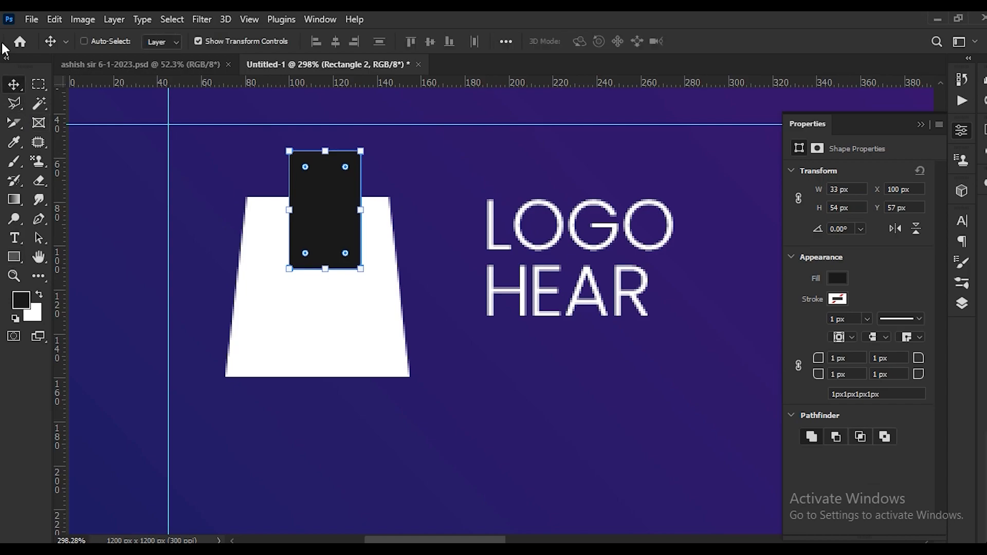
pyautogui.hotkey('ctrl', 'BackSpace')
# - Round the small rectangle's corners to 16 px, stretch it to 62 px high and center it over the trapezoid
pyautogui.moveTo(303, 167); pyautogui.dragTo(323, 226)
pyautogui.moveTo(330, 272); pyautogui.dragTo(330, 289)
pyautogui.moveTo(319, 228); pyautogui.dragTo(313, 227)
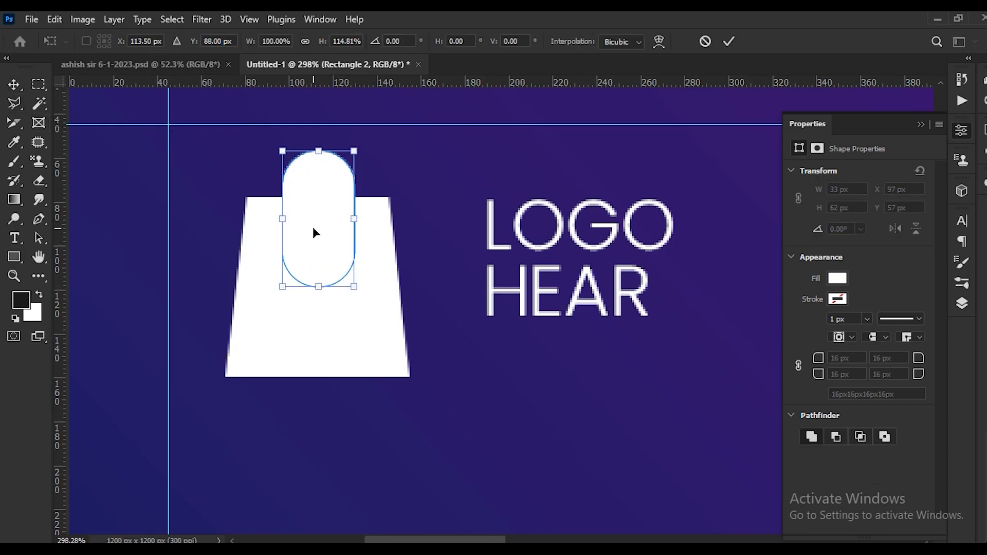
pyautogui.press('Return')
# - Nudge the rounded handle shape up to a Y position of 49 px above the trapezoid
pyautogui.keyDown('shift'); pyautogui.click(315, 347); pyautogui.keyUp('shift')
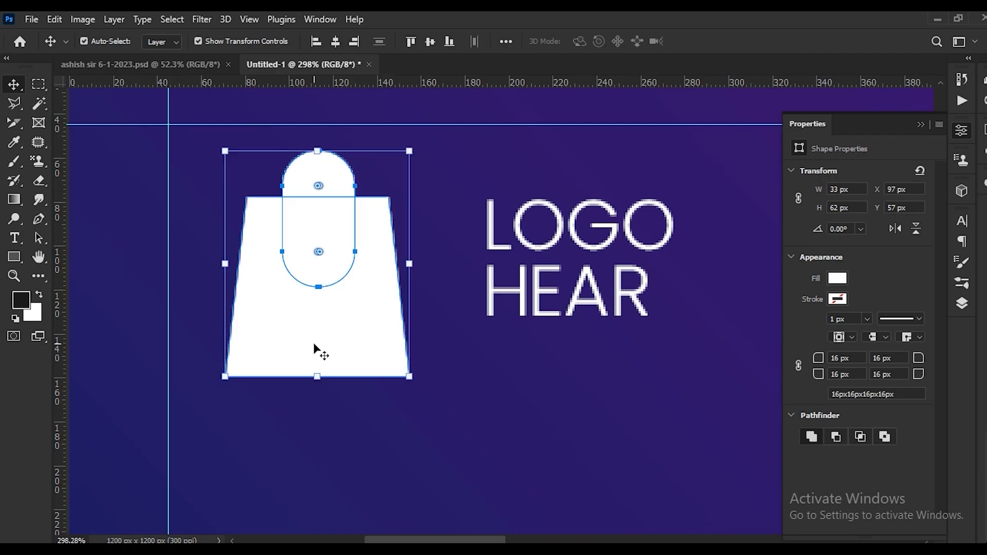
pyautogui.click(445, 365)
pyautogui.click(316, 169)
pyautogui.press('Up')
pyautogui.press('Up')
pyautogui.press('Up')
pyautogui.press('Up')
pyautogui.press('Up')
pyautogui.press('Up')
pyautogui.press('Up')
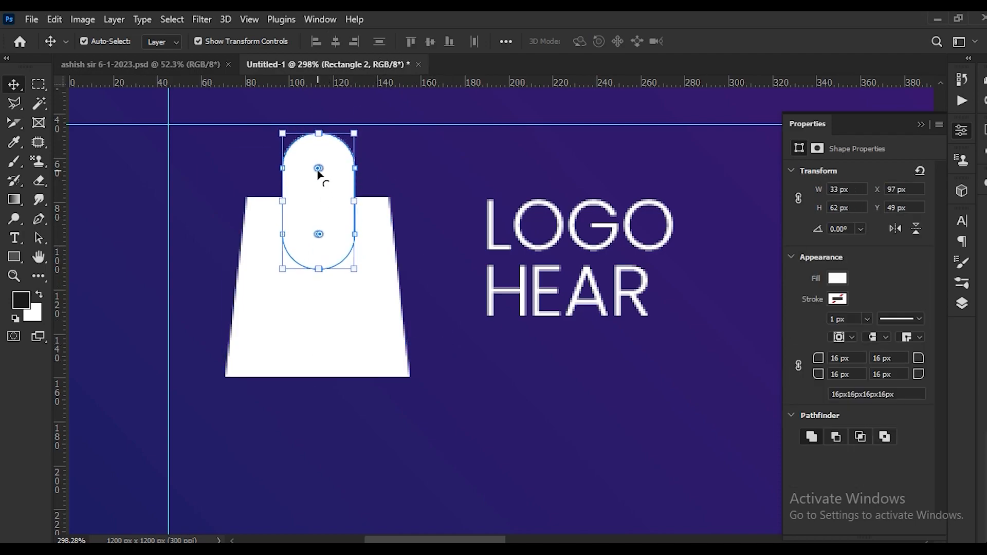
# - Remove the rounded handle shape's fill and give it a 2 px white stroke
pyautogui.click(14, 257)
pyautogui.click(164, 41)
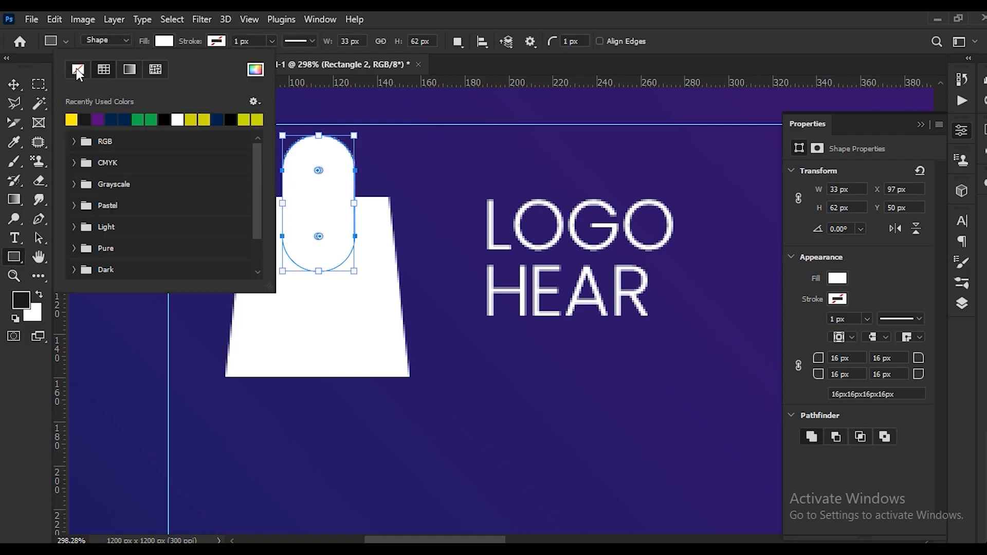
pyautogui.click(77, 69)
pyautogui.click(229, 119)
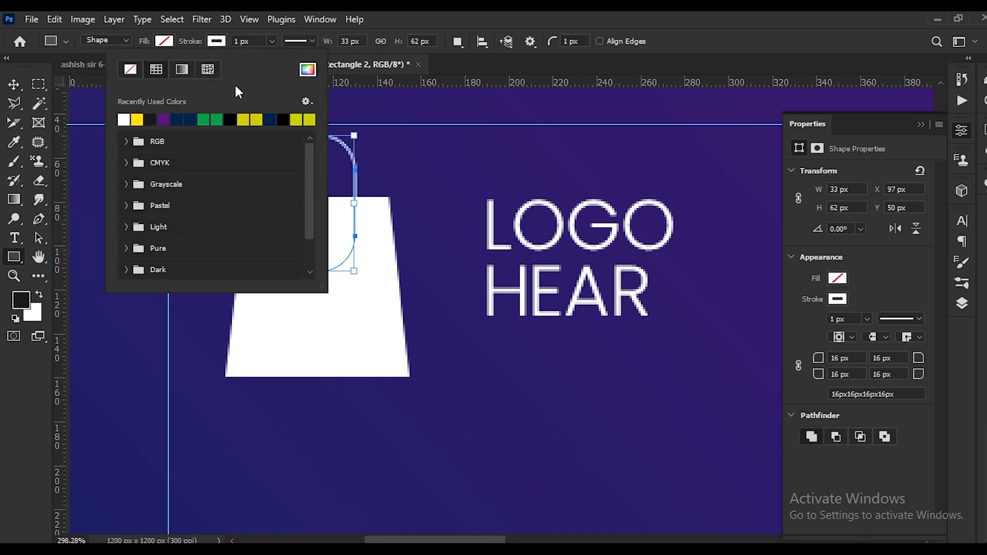
pyautogui.press('Return')
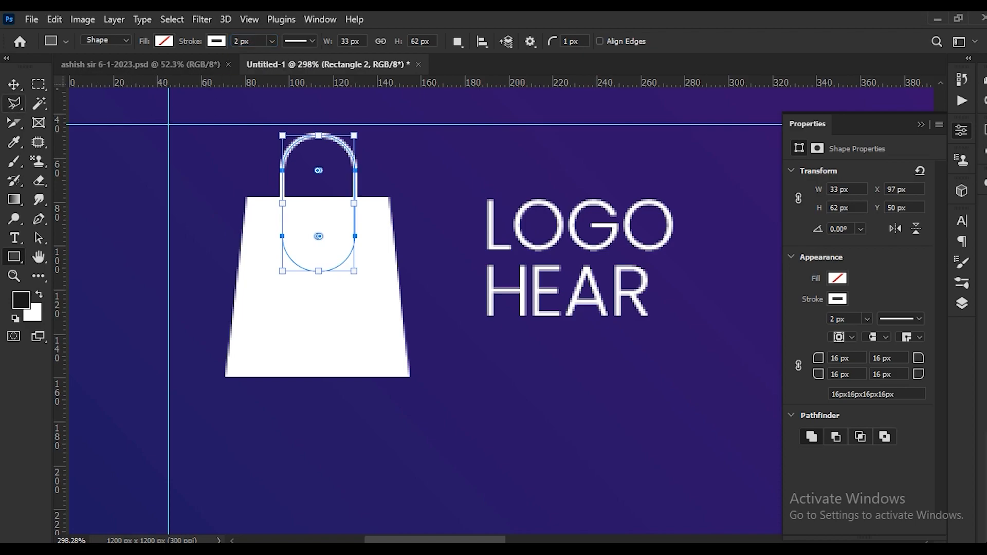
pyautogui.click(14, 85)
pyautogui.click(93, 200)
# - Shorten the white trapezoid from its lower edge to about 77% of its height
pyautogui.scroll(-4, 266, 218)
pyautogui.scroll(4, 270, 219)
pyautogui.click(311, 369)
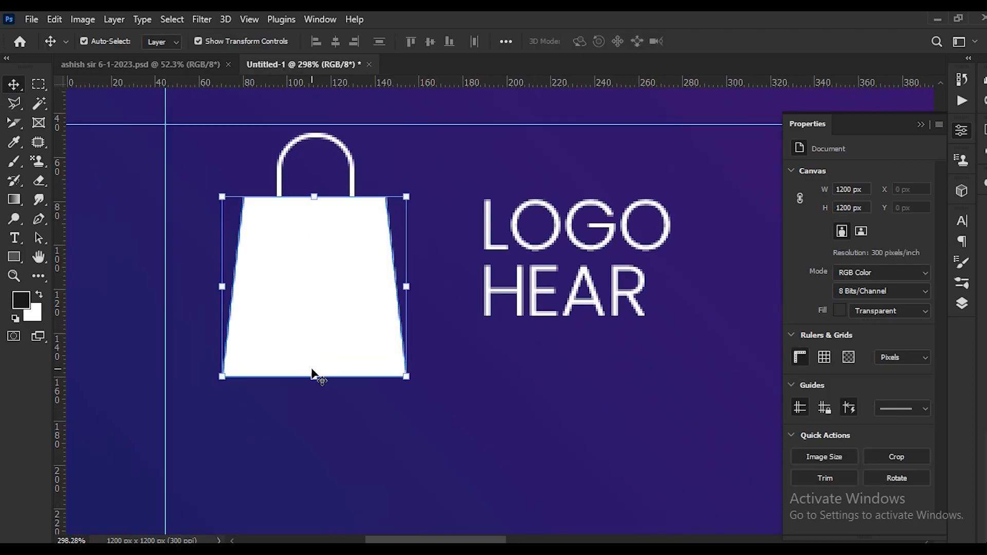
pyautogui.moveTo(314, 376); pyautogui.dragTo(323, 335)
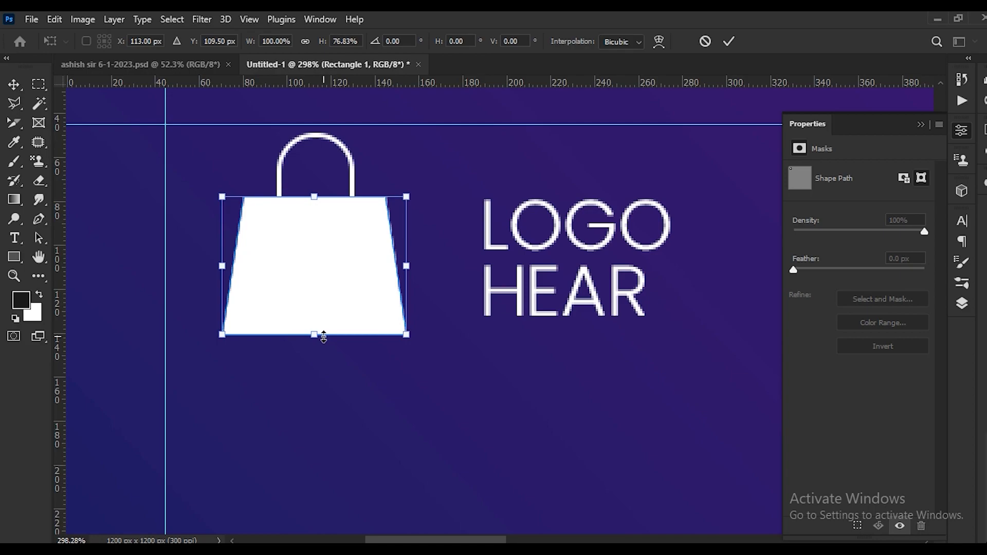
pyautogui.press('Return')
# - Lower the handle outline to a Y position of 53 px and align it horizontally centered with the trapezoid
pyautogui.click(283, 156)
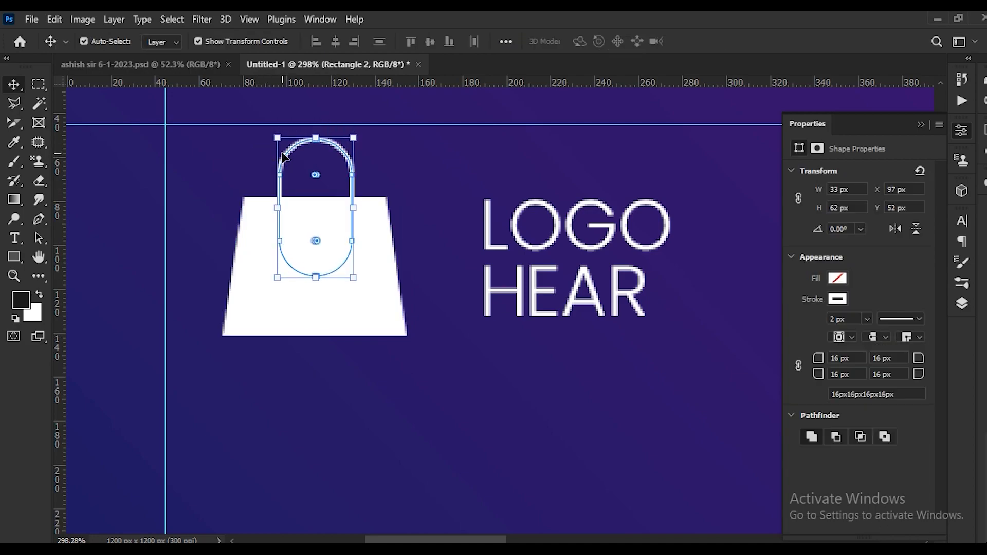
pyautogui.keyDown('shift'); pyautogui.click(309, 211); pyautogui.keyUp('shift')
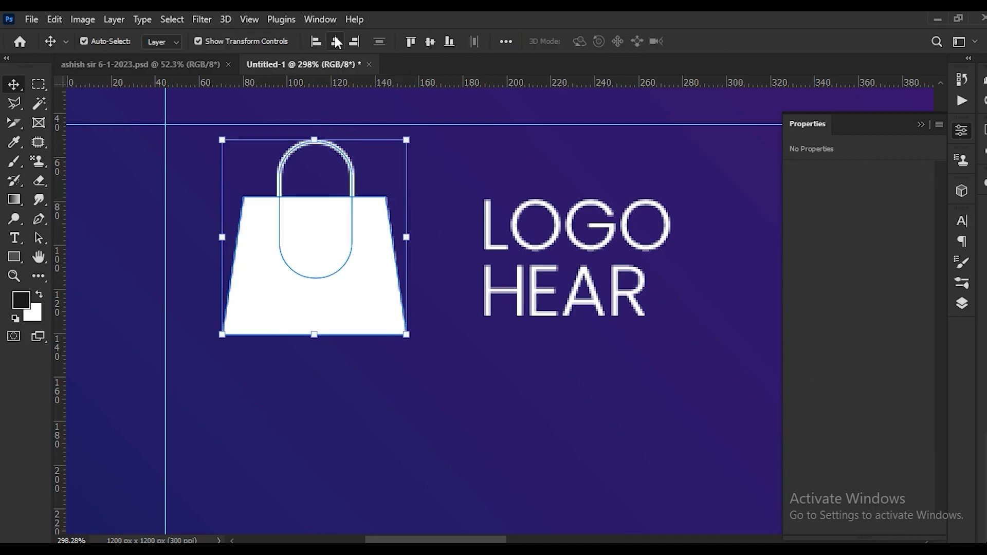
pyautogui.moveTo(185, 319); pyautogui.dragTo(358, 177)
pyautogui.keyDown('ctrl'); pyautogui.click(363, 354); pyautogui.keyUp('ctrl')
pyautogui.scroll(-3, 363, 355)
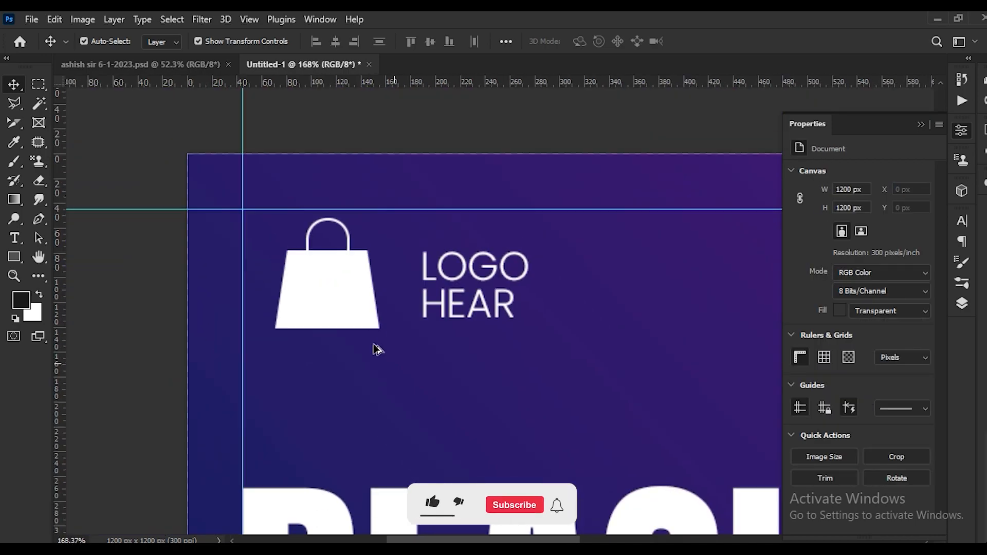
# - Scale the trapezoid and handle down together and fit the bag into the corner of the upper and left guides
pyautogui.click(962, 303)
pyautogui.click(842, 322)
pyautogui.moveTo(213, 313); pyautogui.dragTo(381, 227)
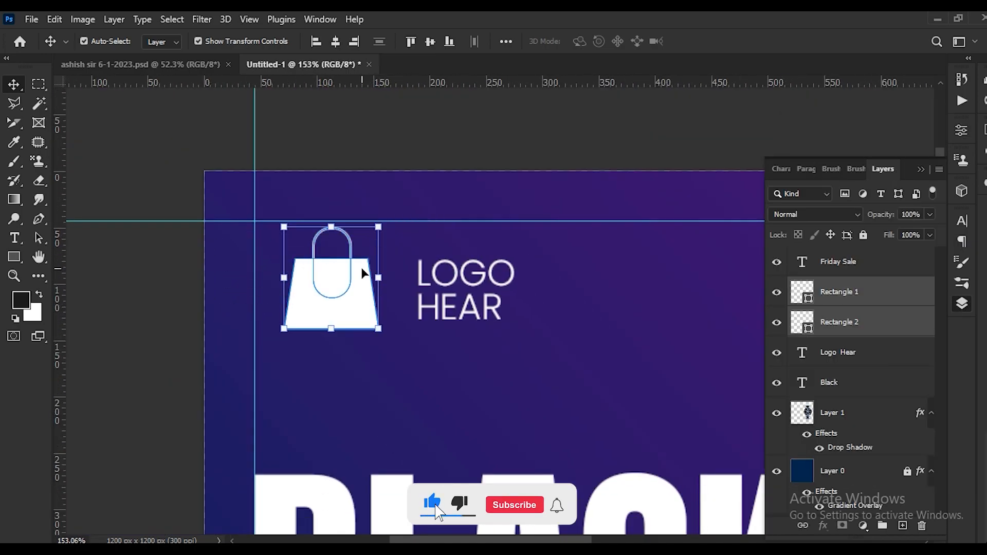
pyautogui.moveTo(374, 322); pyautogui.dragTo(316, 279)
pyautogui.press('Return')
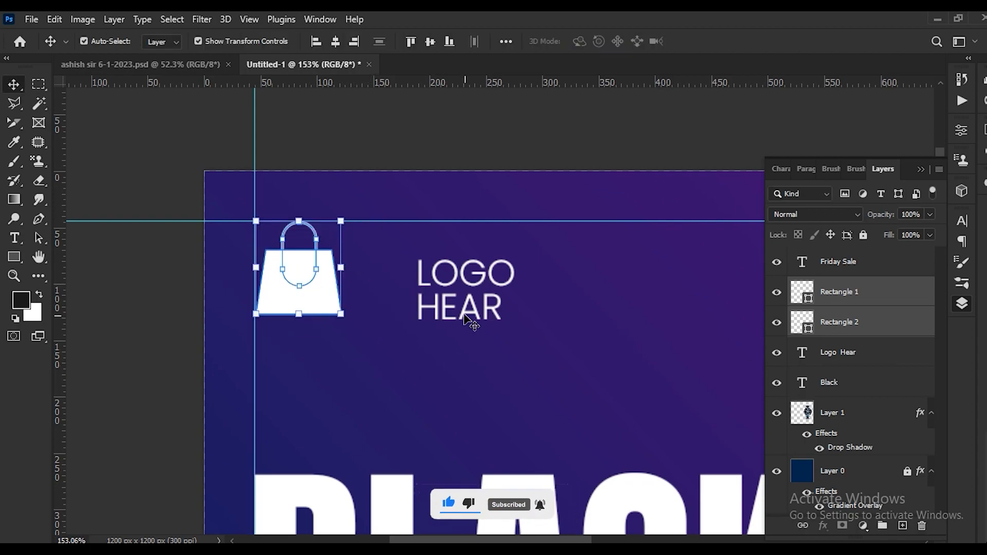
# - Move the LOGO HEAR text up close beside the bag icon
pyautogui.moveTo(467, 318); pyautogui.dragTo(417, 303)
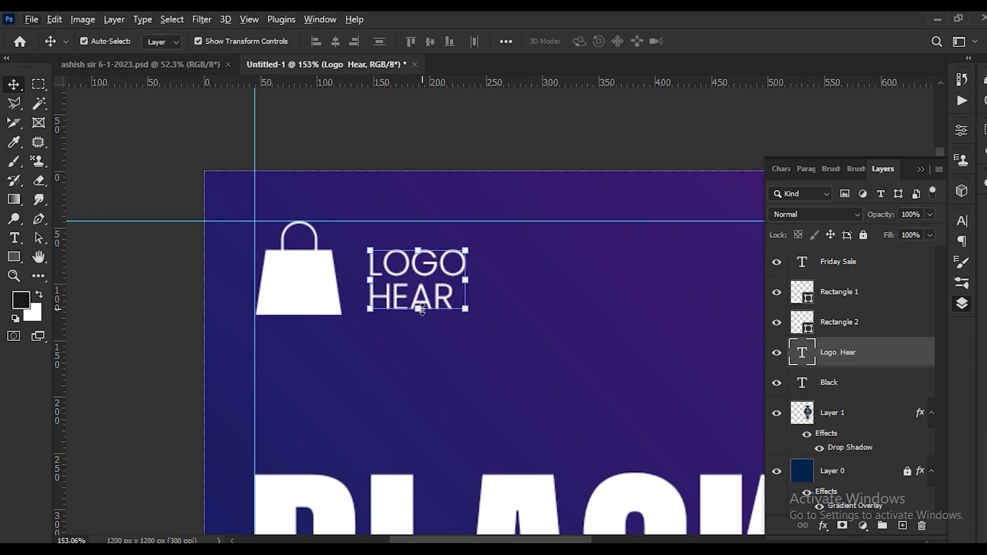
pyautogui.hotkey('shift', 'Left')
pyautogui.click(395, 293)
pyautogui.scroll(-16, 393, 291)
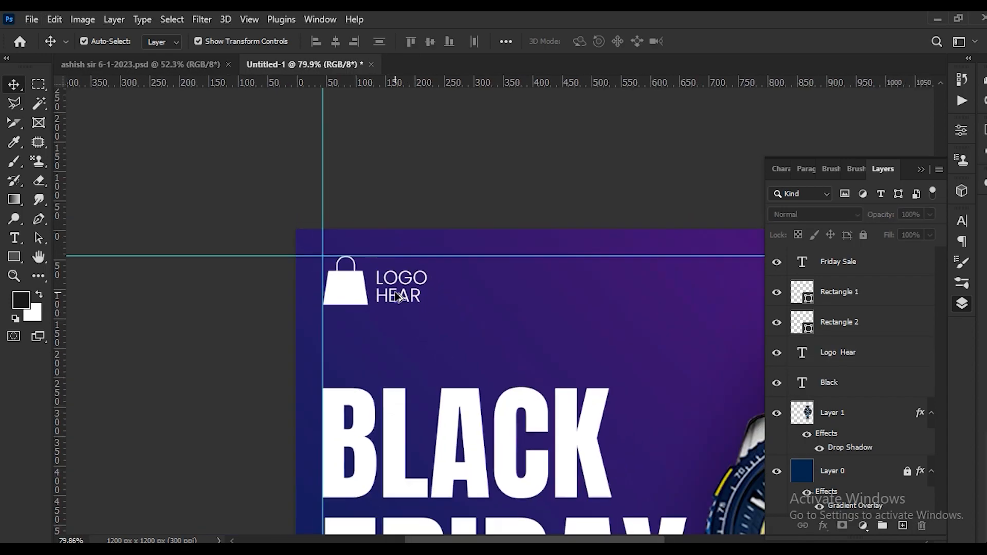
# - Scale the bag icon and LOGO HEAR text together to about 79%, keeping them at the guide corner
pyautogui.scroll(10, 398, 297)
pyautogui.moveTo(237, 298); pyautogui.dragTo(418, 241)
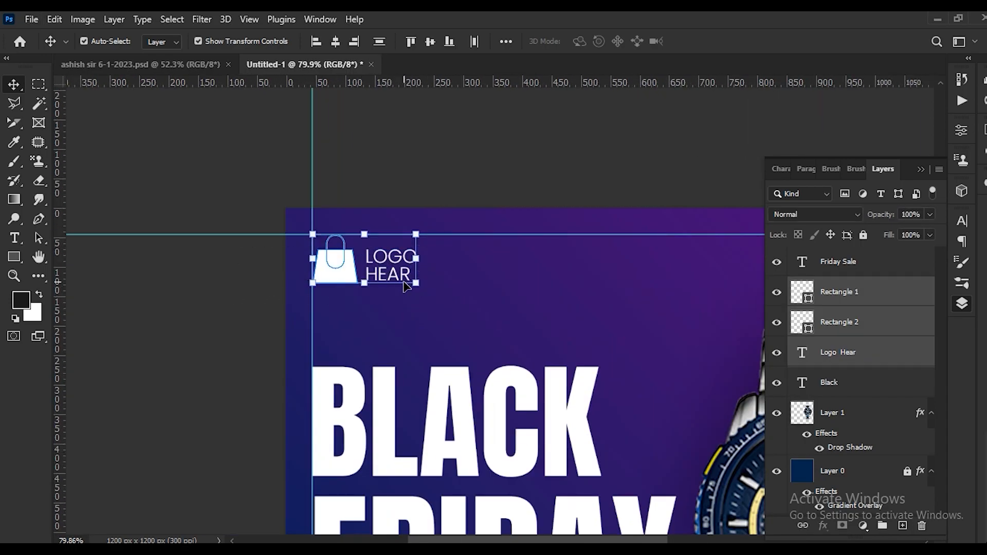
pyautogui.hotkey('ctrl', 't')
pyautogui.moveTo(412, 285); pyautogui.dragTo(386, 282)
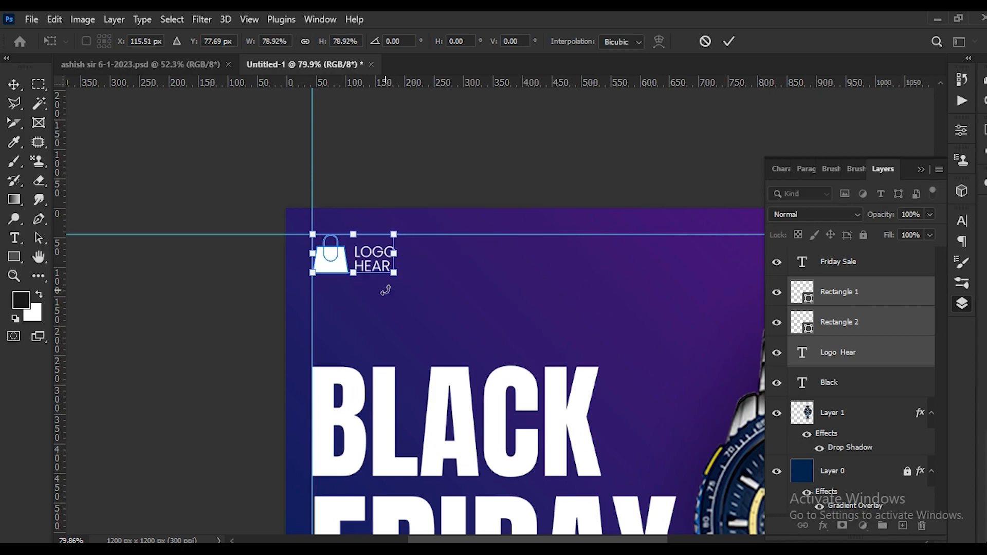
pyautogui.press('Return')
pyautogui.scroll(-12, 386, 280)
pyautogui.click(319, 299)
pyautogui.scroll(4, 395, 252)
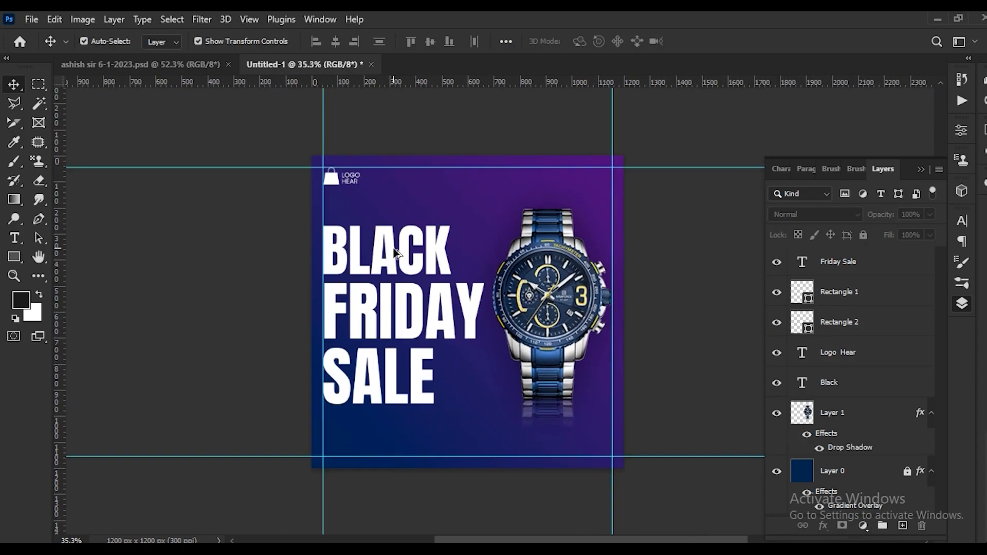
# - Nudge the BLACK FRIDAY SALE headline layers slightly upward together
pyautogui.scroll(-2, 401, 257)
pyautogui.moveTo(250, 293); pyautogui.dragTo(361, 214)
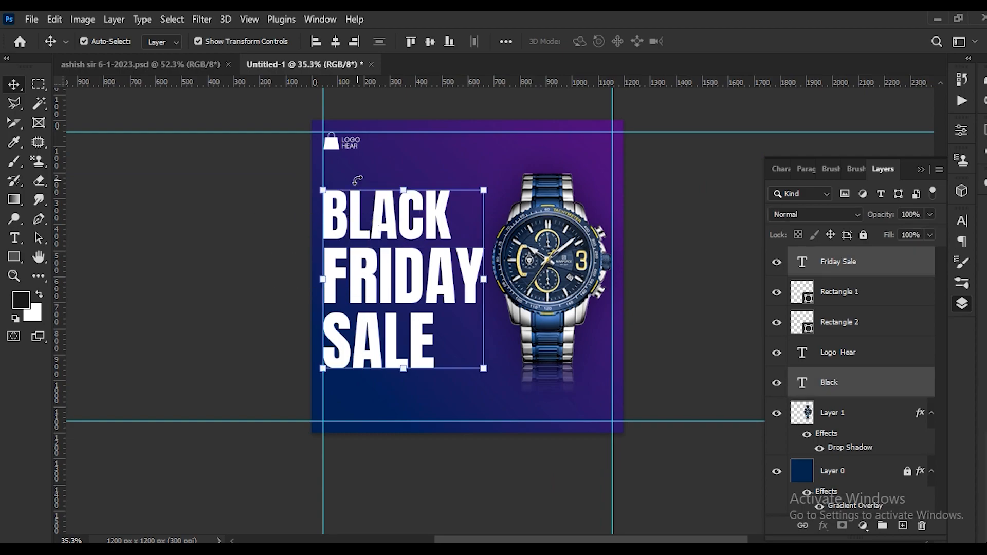
pyautogui.press('Up')
pyautogui.press('Up')
pyautogui.press('Up')
pyautogui.press('Up')
pyautogui.press('Up')
pyautogui.press('Up')
pyautogui.press('Up')
pyautogui.press('Up')
pyautogui.click(189, 337)
pyautogui.moveTo(225, 331); pyautogui.dragTo(410, 216)
pyautogui.press('Up')
pyautogui.press('Up')
pyautogui.press('Up')
pyautogui.press('Up')
pyautogui.press('Up')
pyautogui.press('Up')
pyautogui.press('Up')
pyautogui.press('Up')
pyautogui.press('Up')
pyautogui.press('Up')
pyautogui.click(524, 482)
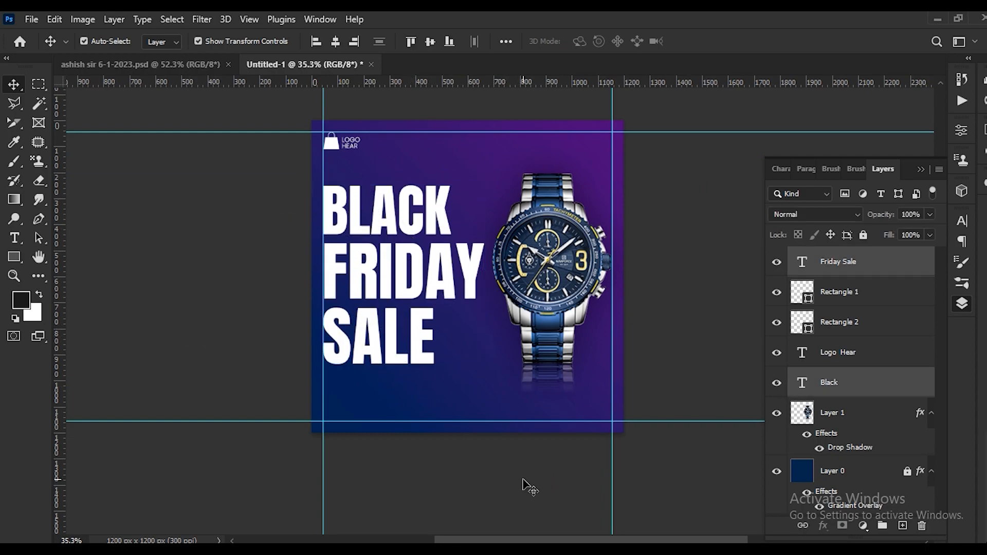
# - Draw a rectangle about 270 x 64 px below the headline, resting on the lower guide
pyautogui.scroll(-2, 564, 431)
pyautogui.scroll(8, 534, 436)
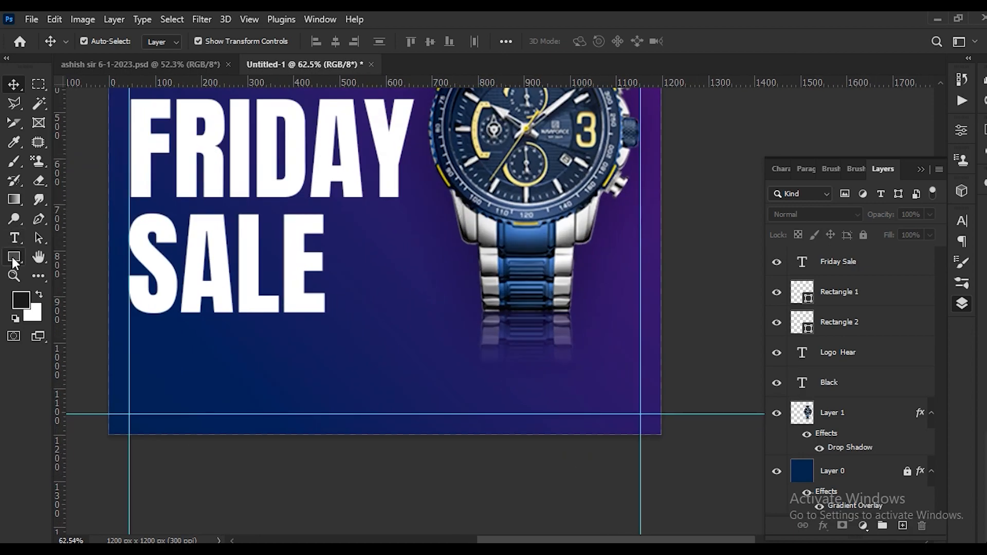
pyautogui.click(14, 262)
pyautogui.click(88, 256)
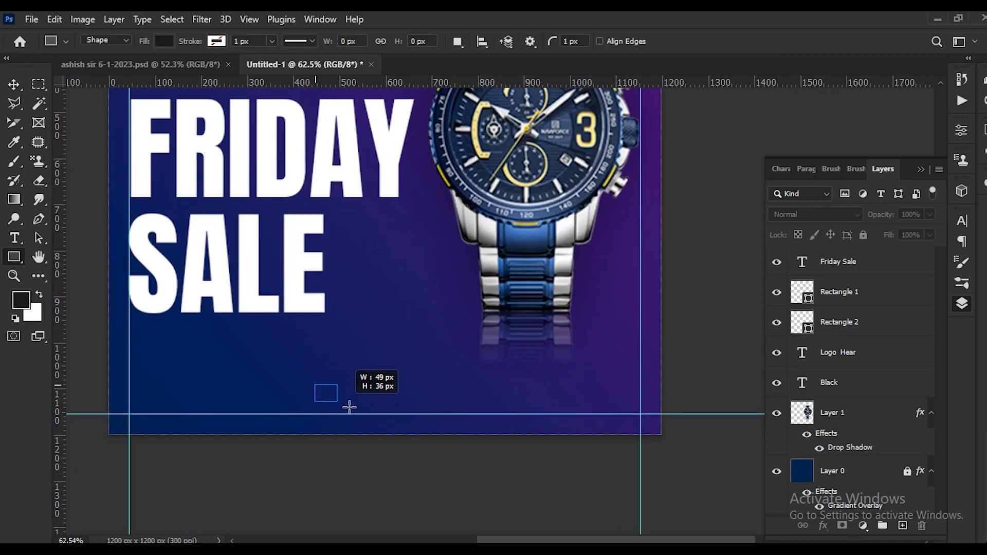
pyautogui.moveTo(349, 407); pyautogui.dragTo(439, 413)
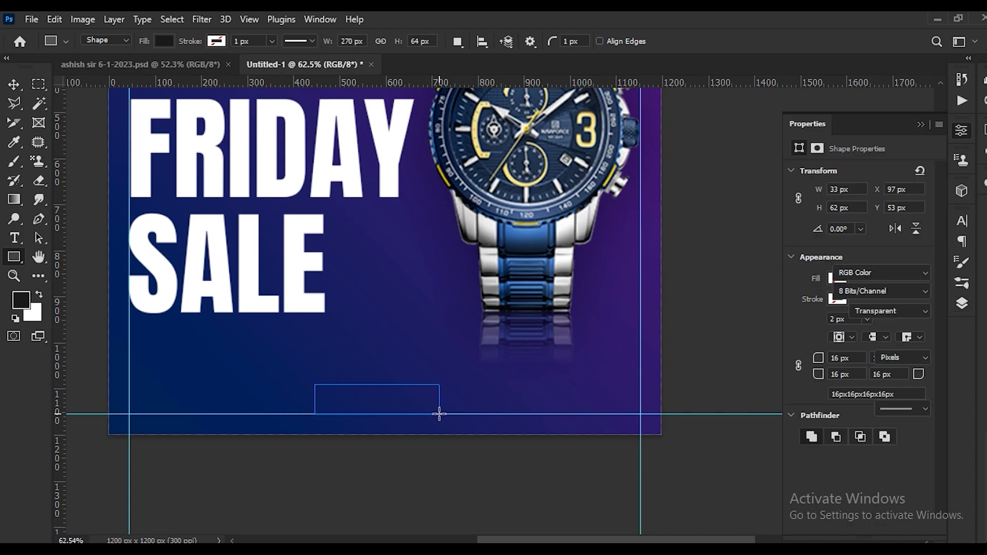
pyautogui.click(15, 88)
pyautogui.click(317, 511)
# - Round the new rectangle's corners to 32 px and fill it with white
pyautogui.scroll(3, 340, 401)
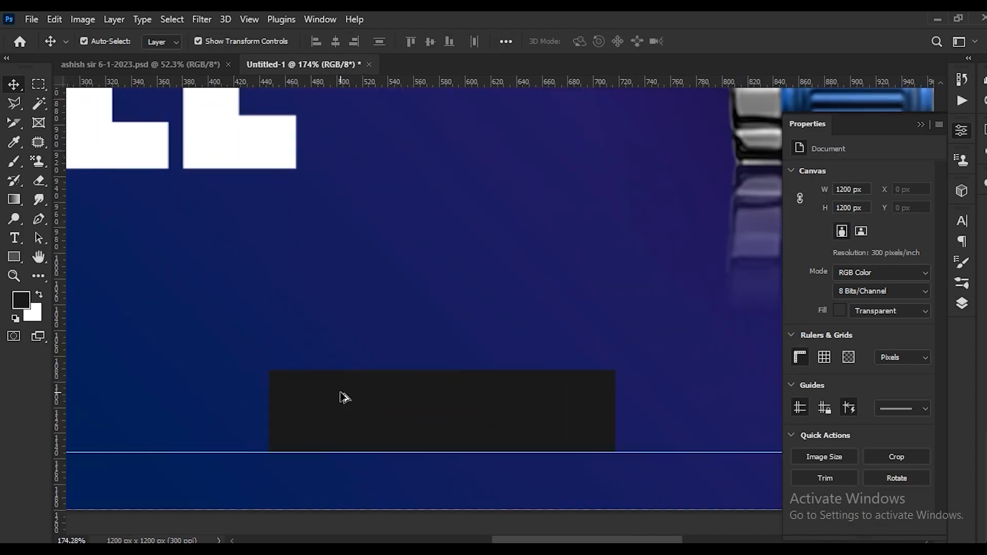
pyautogui.click(287, 396)
pyautogui.scroll(3, 284, 393)
pyautogui.moveTo(279, 378); pyautogui.dragTo(347, 470)
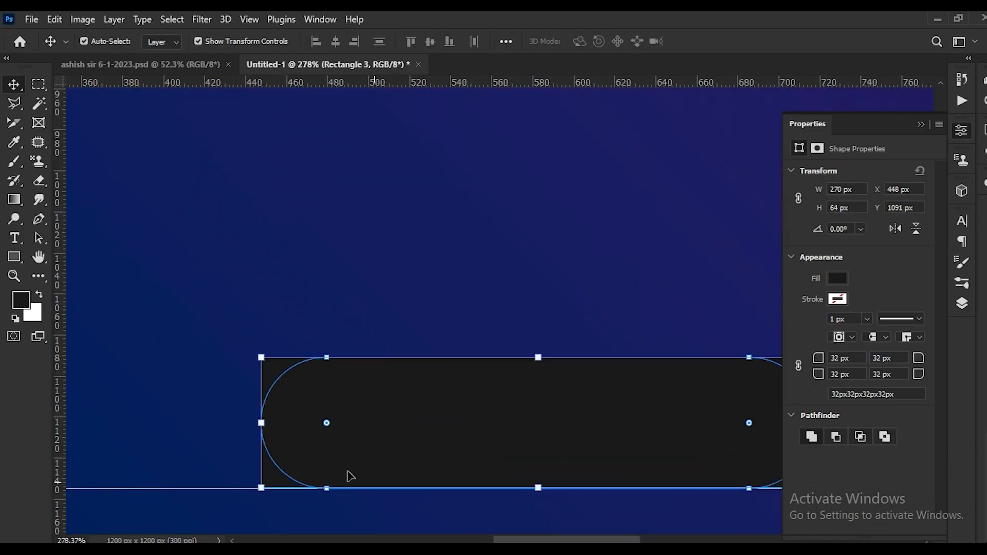
pyautogui.click(355, 506)
pyautogui.scroll(-3, 446, 364)
pyautogui.click(463, 418)
pyautogui.hotkey('ctrl', 'BackSpace')
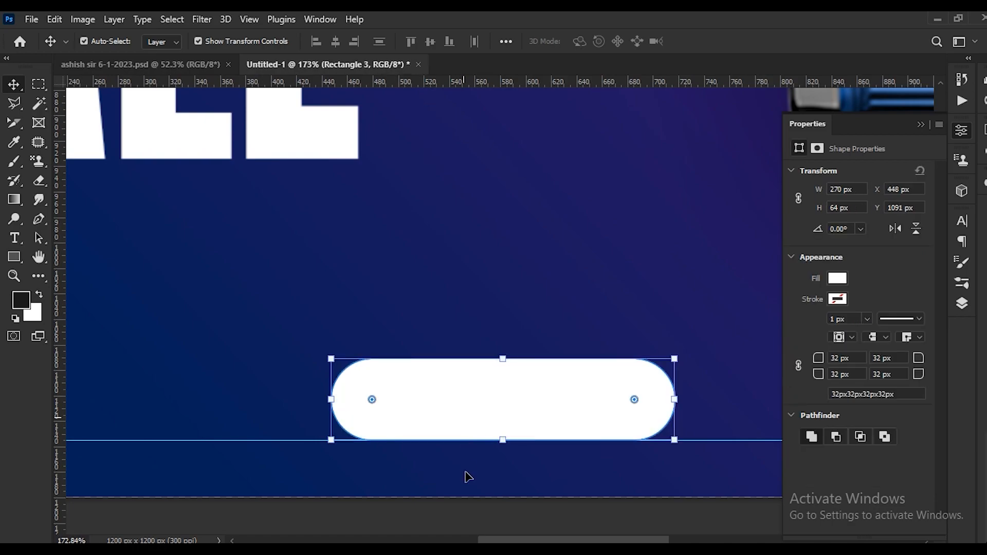
pyautogui.keyDown('ctrl'); pyautogui.click(469, 480); pyautogui.keyUp('ctrl')
# - Draw a circle about 48 x 48 px inside the left end of the white pill
pyautogui.click(14, 257)
pyautogui.rightClick(14, 256)
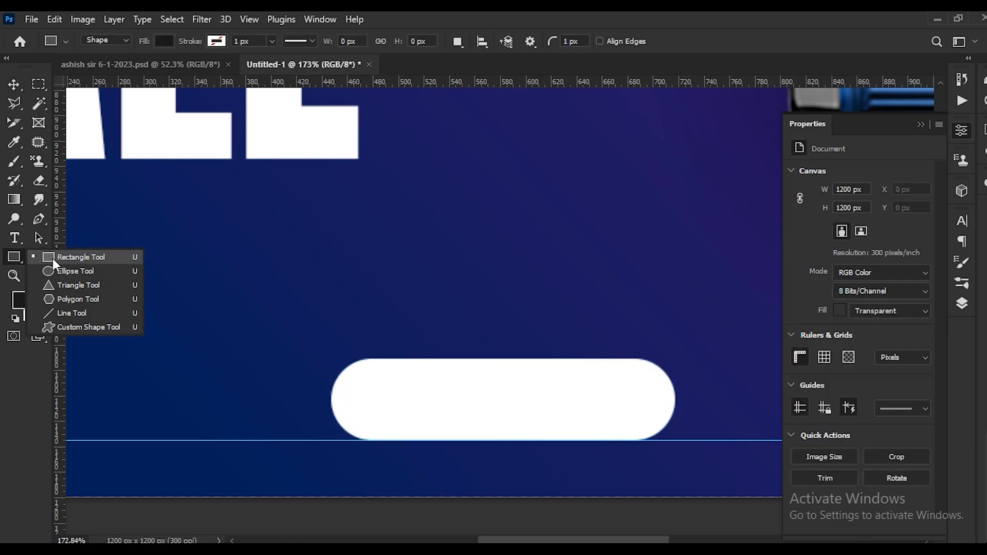
pyautogui.click(82, 269)
pyautogui.scroll(3, 362, 365)
pyautogui.moveTo(363, 365); pyautogui.dragTo(516, 462)
pyautogui.click(12, 85)
# - Center the circle vertically on the pill and fill it with a dark blue sampled from the background
pyautogui.click(21, 300)
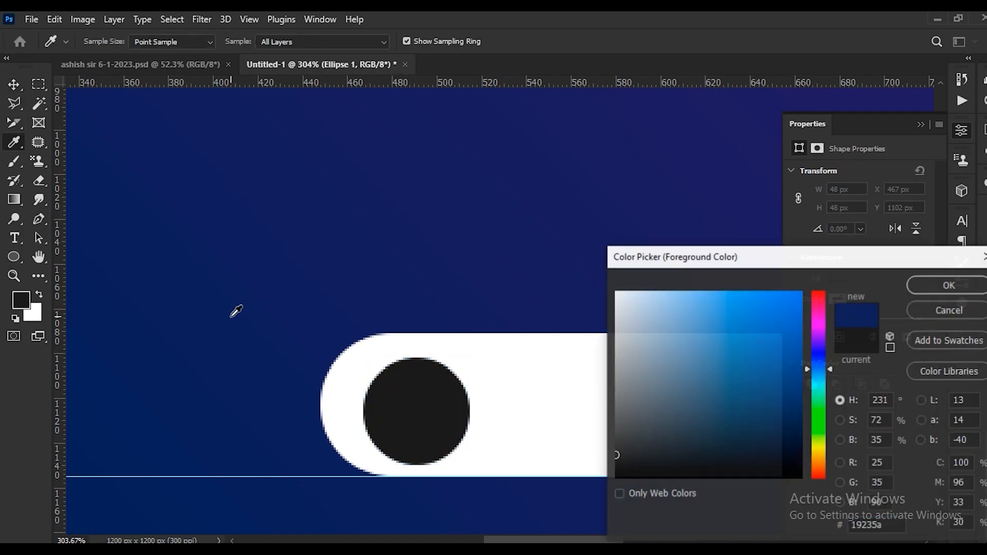
pyautogui.click(236, 310)
pyautogui.click(950, 289)
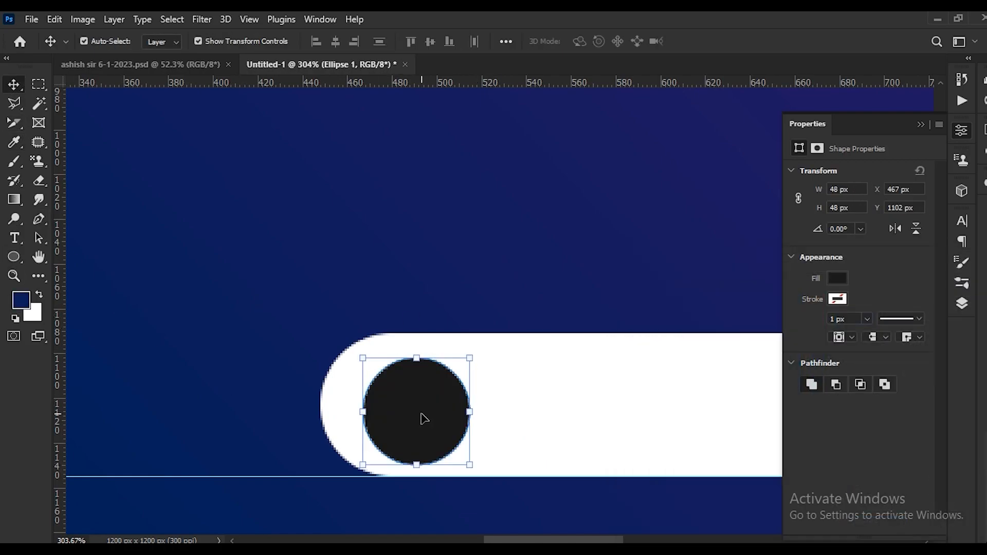
pyautogui.keyDown('shift'); pyautogui.click(585, 409); pyautogui.keyUp('shift')
pyautogui.click(429, 43)
pyautogui.click(413, 221)
pyautogui.click(430, 401)
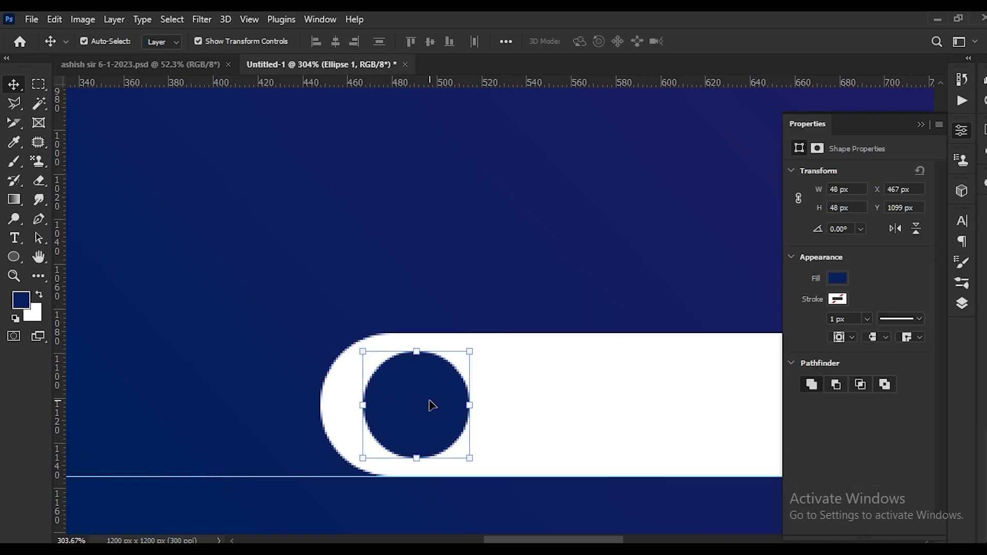
# - Enlarge the circle to about 55 x 55 px and fit it close to the pill's left end
pyautogui.moveTo(432, 406); pyautogui.dragTo(409, 407)
pyautogui.moveTo(447, 352); pyautogui.dragTo(455, 351)
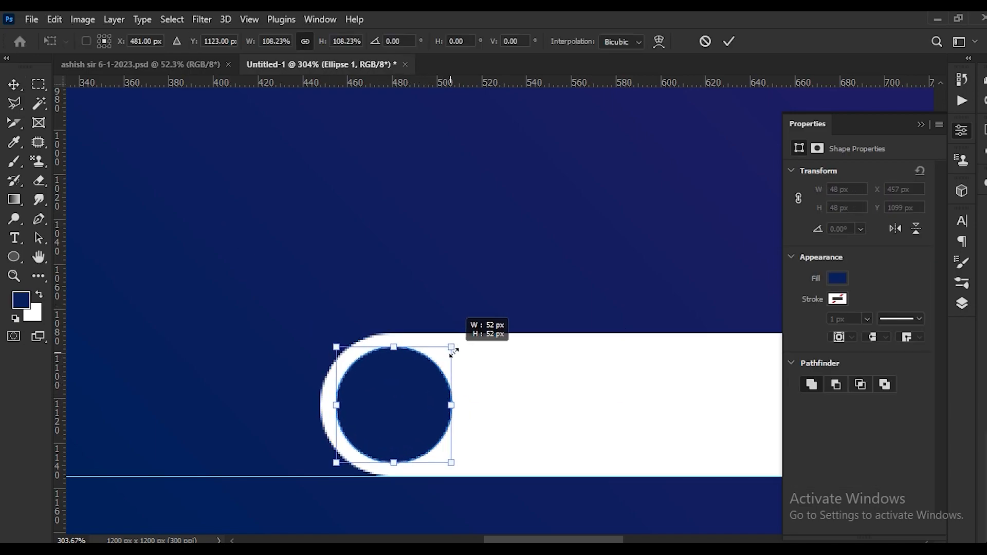
pyautogui.moveTo(386, 397); pyautogui.dragTo(391, 397)
pyautogui.moveTo(455, 343); pyautogui.dragTo(459, 340)
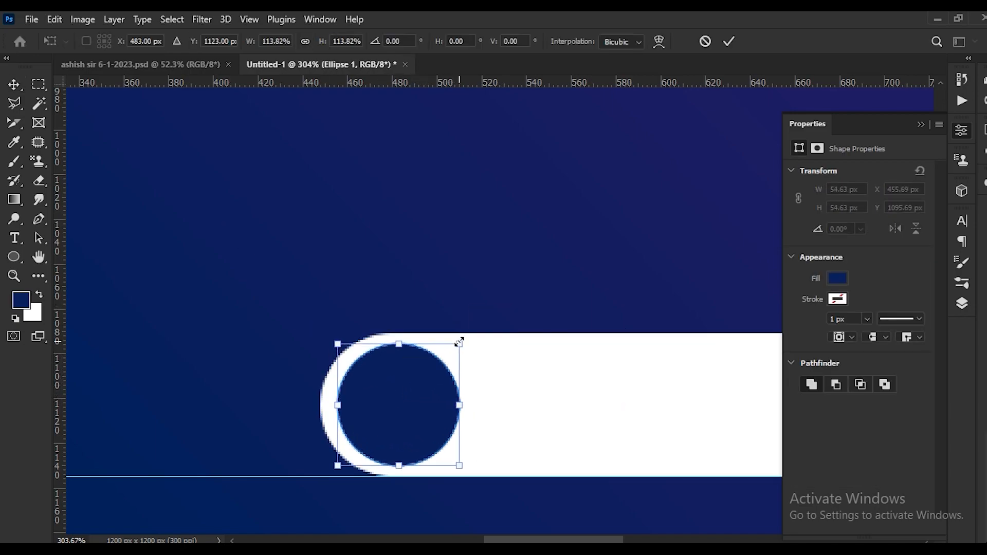
pyautogui.press('Return')
pyautogui.keyDown('shift'); pyautogui.click(540, 346); pyautogui.keyUp('shift')
pyautogui.scroll(-3, 254, 372)
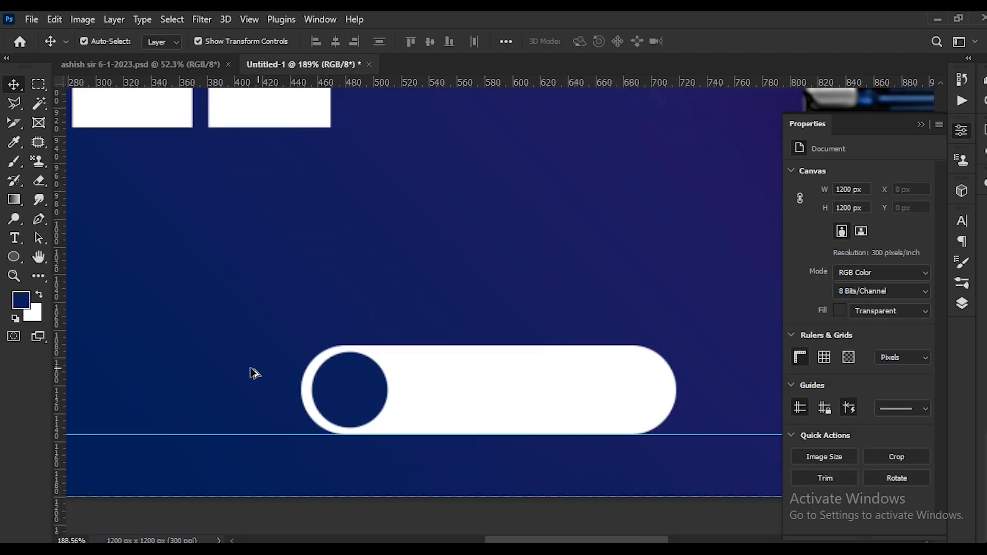
# - Recolor the circle with the dark purple #221958 sampled from the background
pyautogui.click(316, 401)
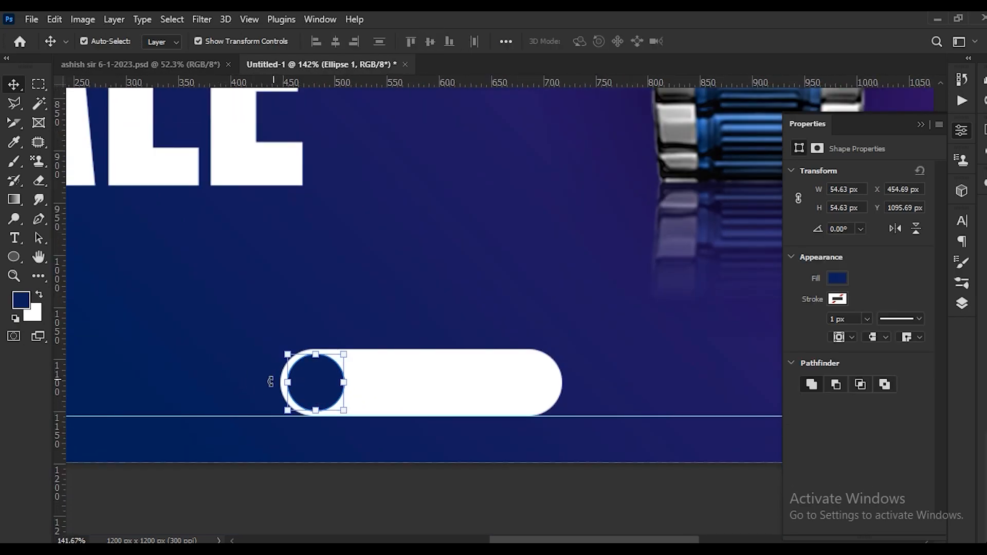
pyautogui.click(25, 307)
pyautogui.click(639, 150)
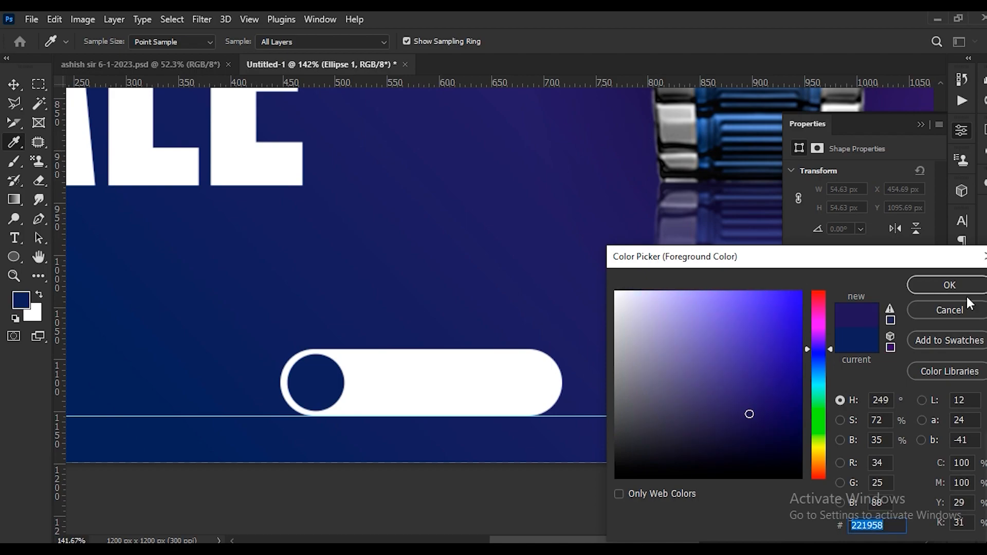
pyautogui.click(949, 286)
pyautogui.click(315, 465)
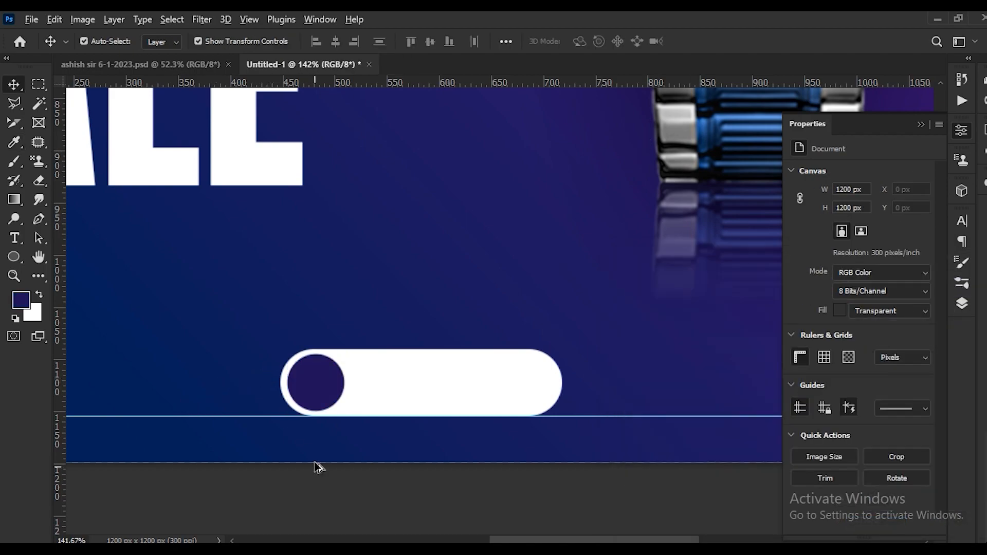
# - Draw a horizontal line about 23 px long with the Line tool inside the dark purple circle
pyautogui.scroll(5, 311, 412)
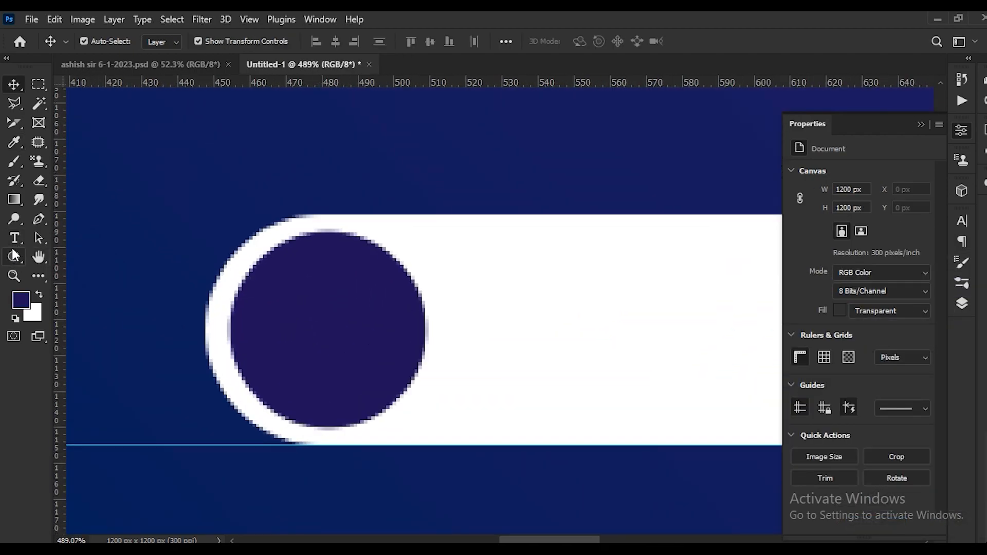
pyautogui.click(14, 255)
pyautogui.rightClick(14, 255)
pyautogui.click(77, 311)
pyautogui.scroll(3, 272, 308)
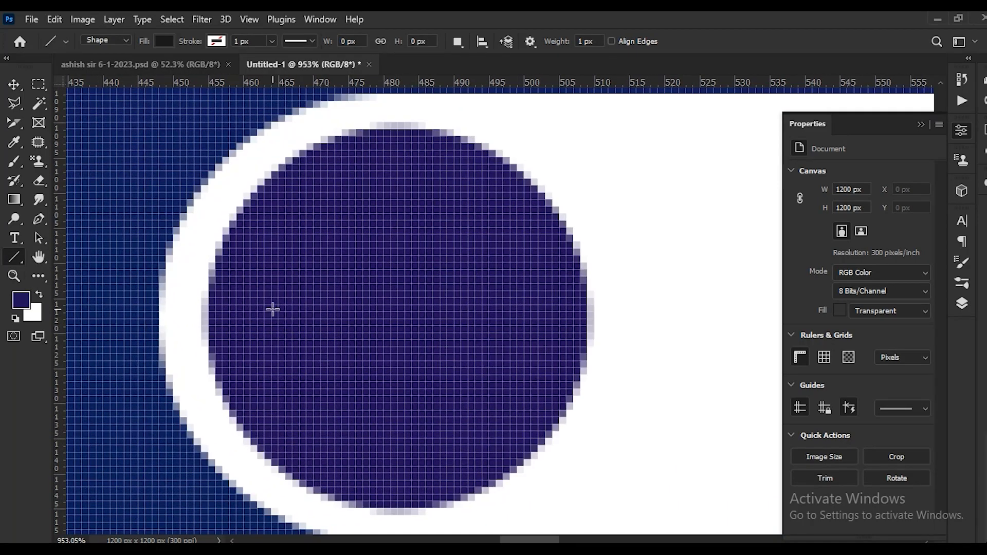
pyautogui.moveTo(241, 312)
pyautogui.mouseDown()
pyautogui.moveTo(458, 315)
pyautogui.moveTo(408, 322)
pyautogui.mouseUp()
# - Remove the line's fill and give it a white stroke 2 px thick
pyautogui.click(169, 44)
pyautogui.click(79, 69)
pyautogui.click(217, 42)
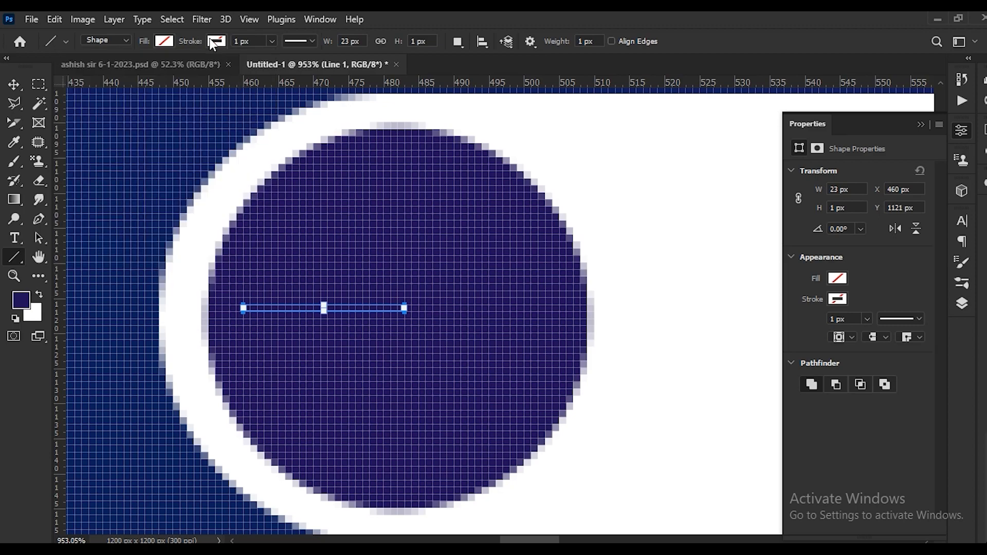
pyautogui.click(177, 119)
pyautogui.moveTo(253, 41); pyautogui.dragTo(213, 43)
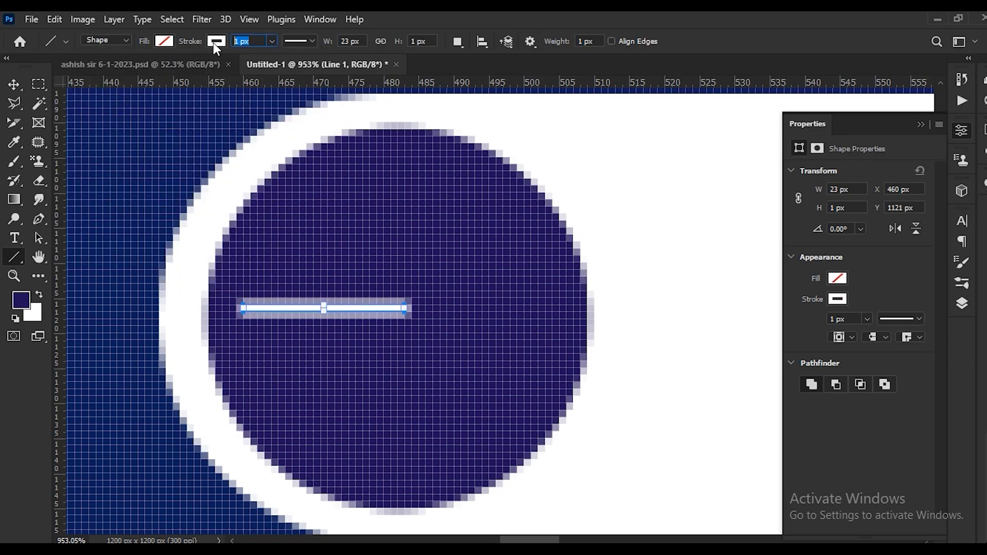
pyautogui.write('3')
pyautogui.press('Return')
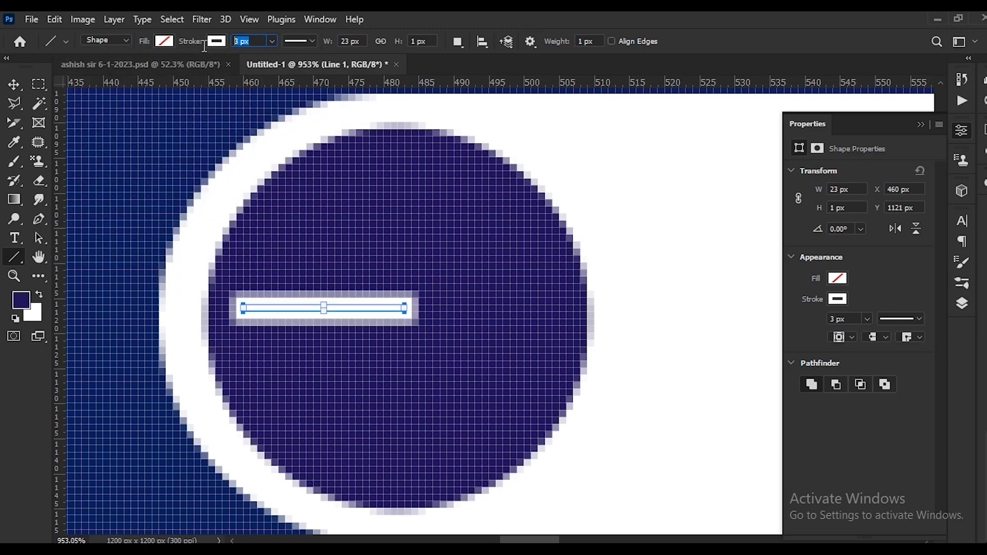
pyautogui.press('Return')
# - Center the white line vertically on the dark purple circle
pyautogui.click(14, 85)
pyautogui.scroll(-2, 352, 279)
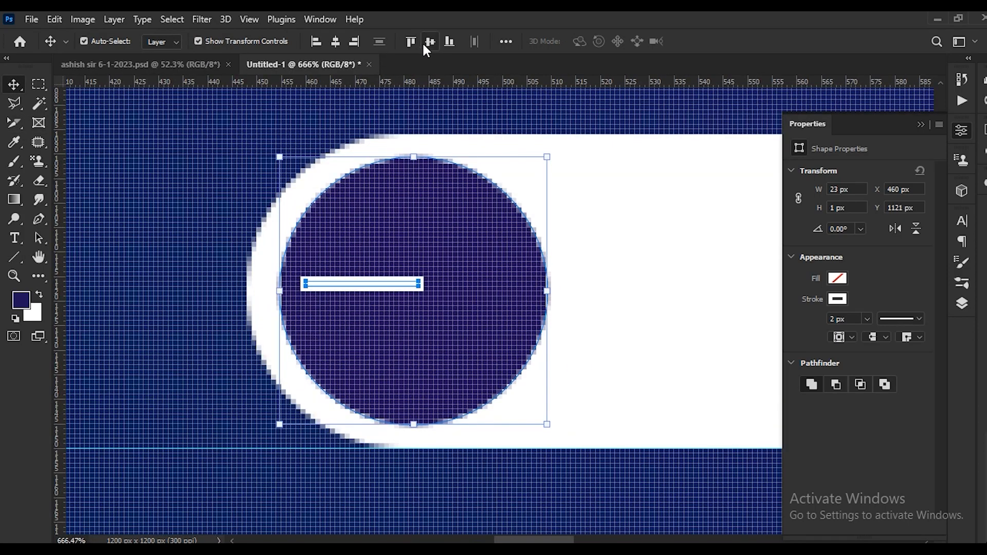
pyautogui.click(424, 44)
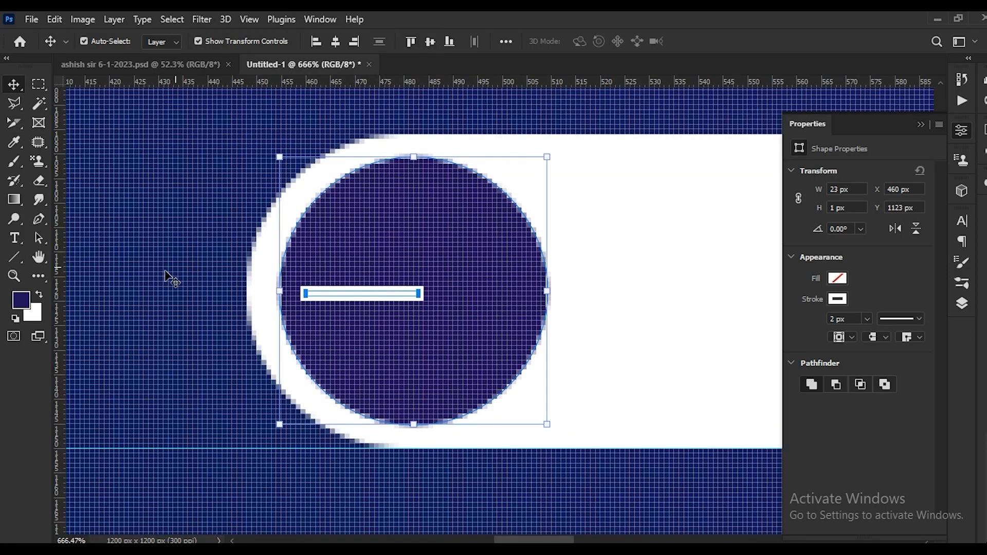
pyautogui.click(142, 281)
# - Draw a triangle about 12 x 10.5 px at the right end of the line and fill it white
pyautogui.click(15, 257)
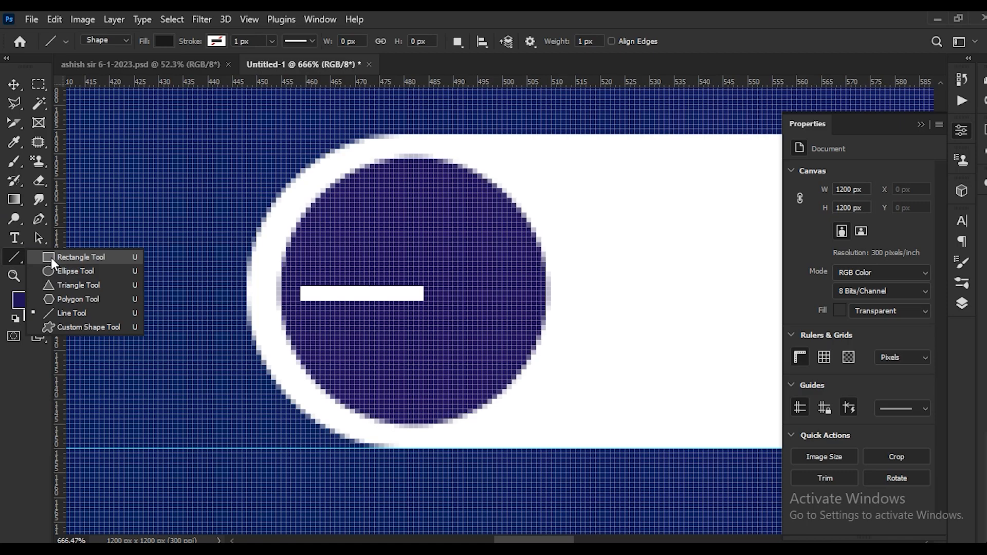
pyautogui.click(58, 285)
pyautogui.scroll(2, 416, 277)
pyautogui.moveTo(473, 296); pyautogui.dragTo(539, 374)
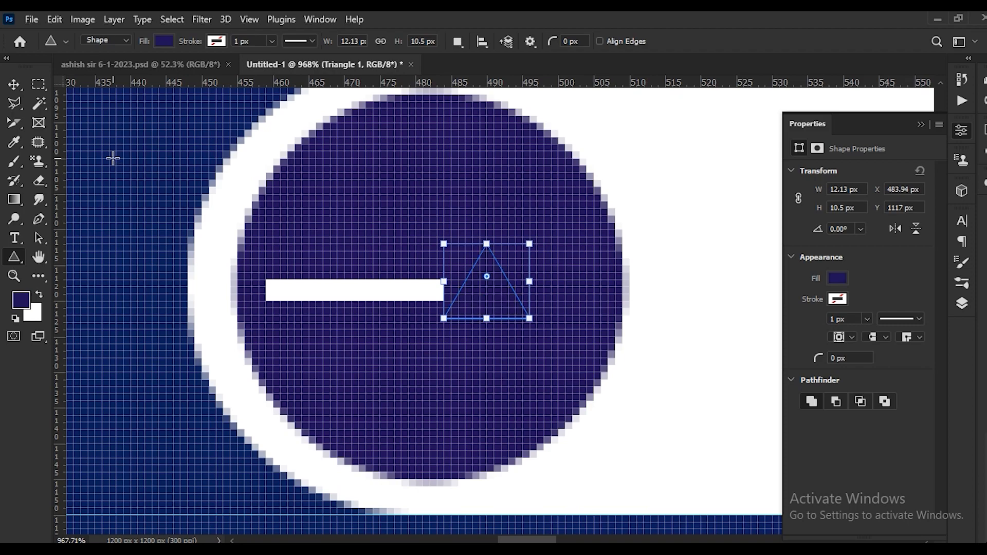
pyautogui.scroll(1, 112, 158)
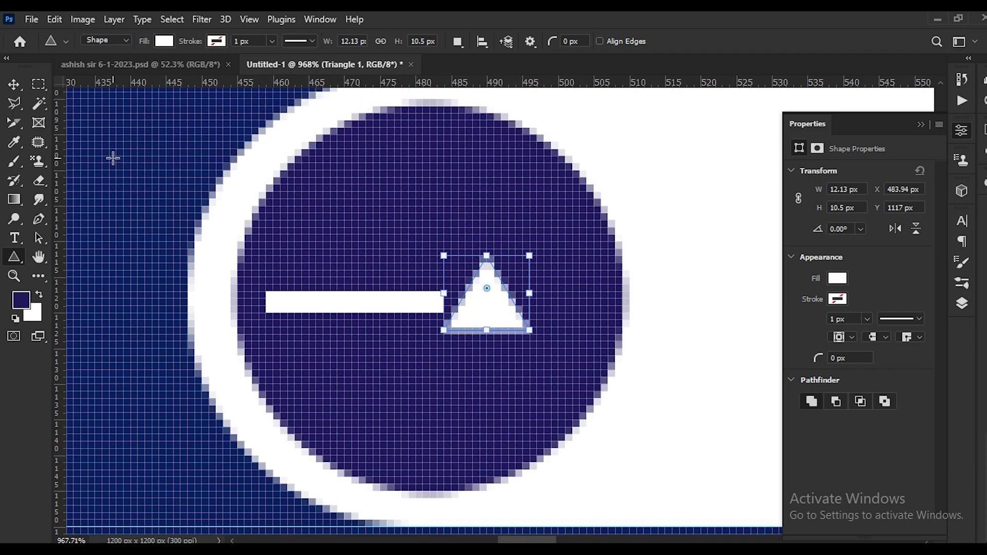
# - Rotate the white triangle 90° clockwise to form an arrowhead pointing right
pyautogui.click(12, 83)
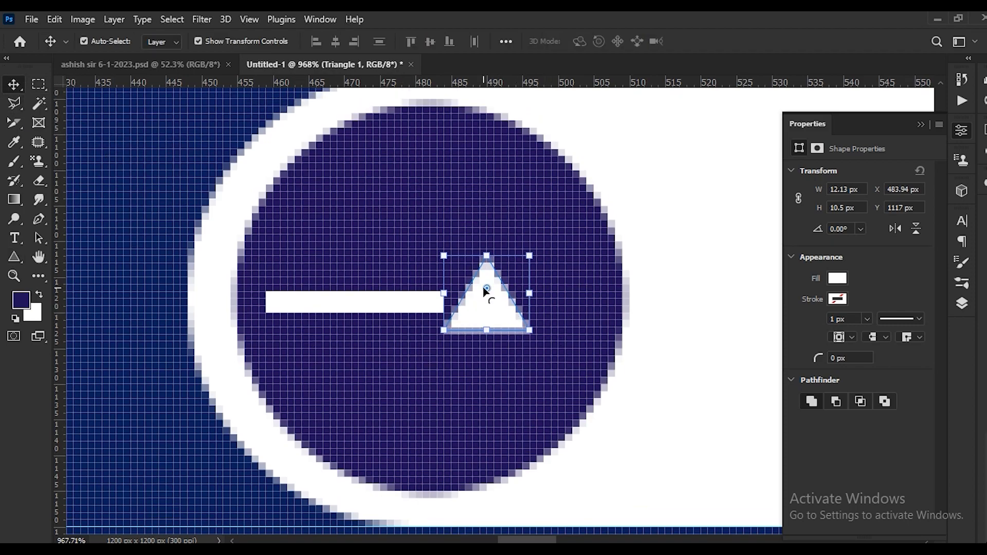
pyautogui.hotkey('ctrl', 't')
pyautogui.rightClick(489, 320)
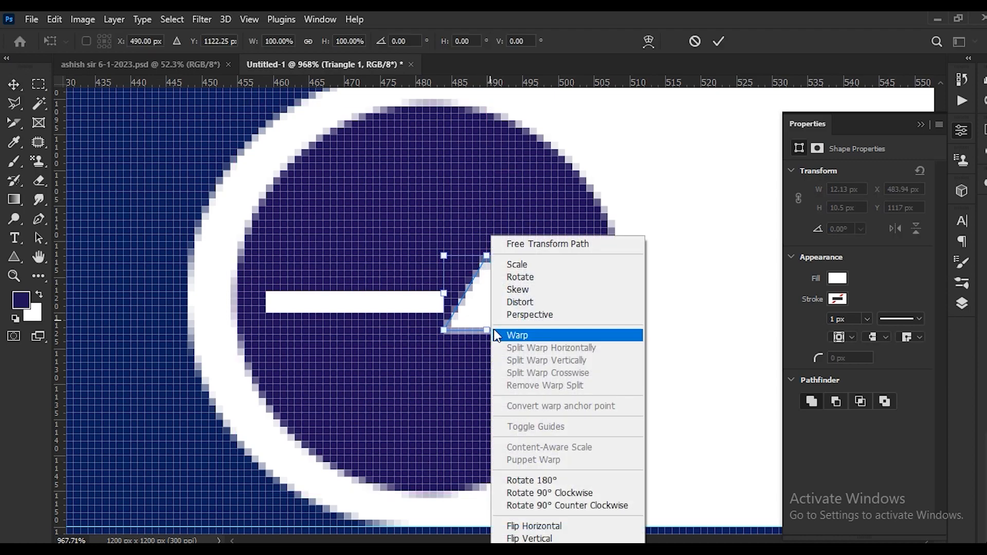
pyautogui.click(539, 493)
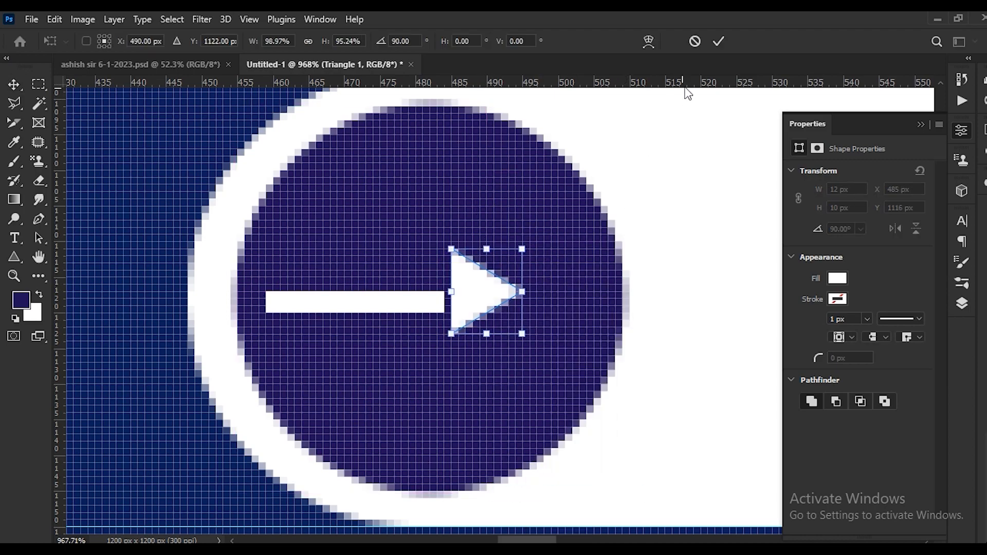
pyautogui.click(717, 41)
# - Align the arrowhead, line and circle on their vertical centers
pyautogui.scroll(3, 473, 290)
pyautogui.keyDown('shift'); pyautogui.click(412, 310); pyautogui.keyUp('shift')
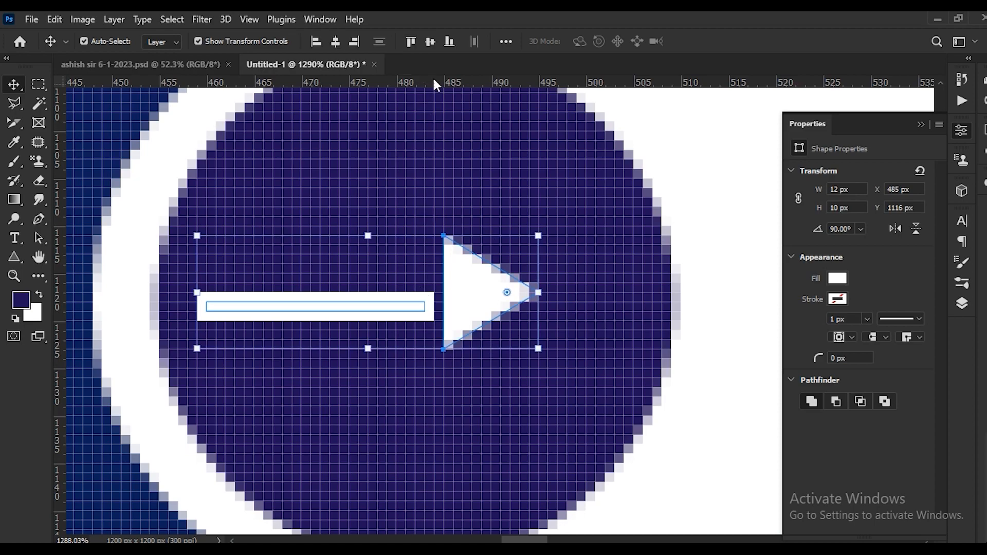
pyautogui.click(429, 41)
pyautogui.keyDown('shift'); pyautogui.click(525, 161); pyautogui.keyUp('shift')
pyautogui.click(430, 42)
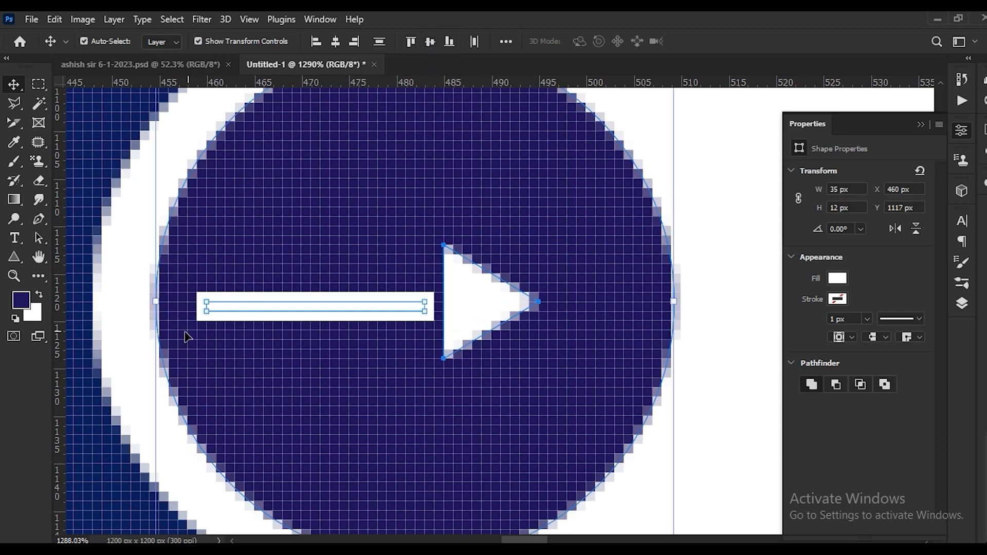
pyautogui.click(84, 411)
# - Shift the line against the arrowhead and move the whole arrow 4 px right within the circle
pyautogui.click(356, 310)
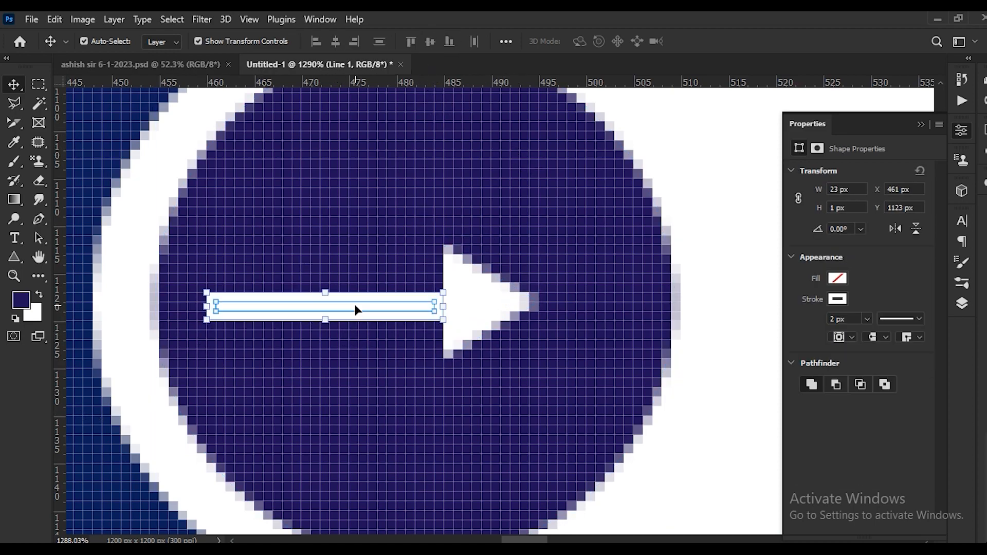
pyautogui.keyDown('shift'); pyautogui.click(485, 304); pyautogui.keyUp('shift')
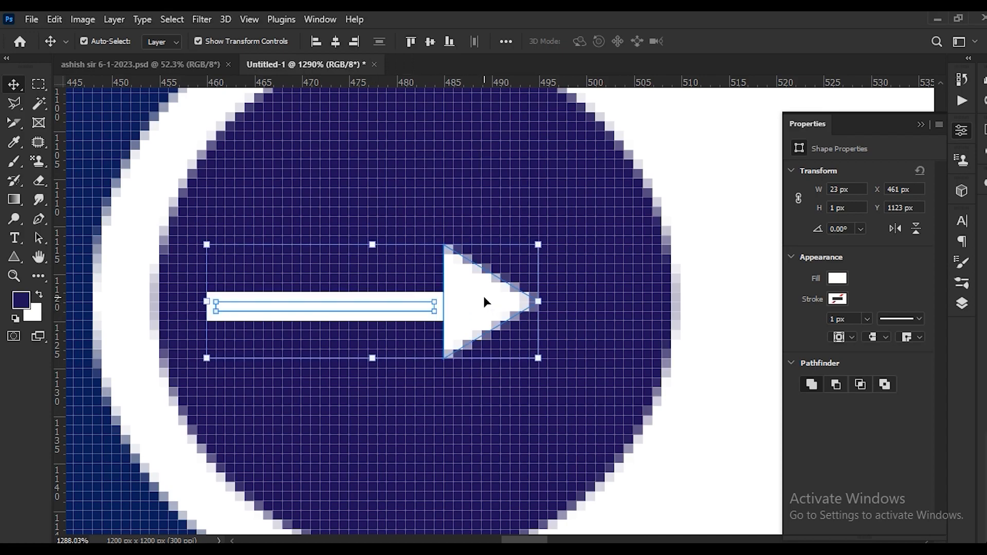
pyautogui.press('Right')
pyautogui.press('Right')
pyautogui.press('Right')
pyautogui.press('Right')
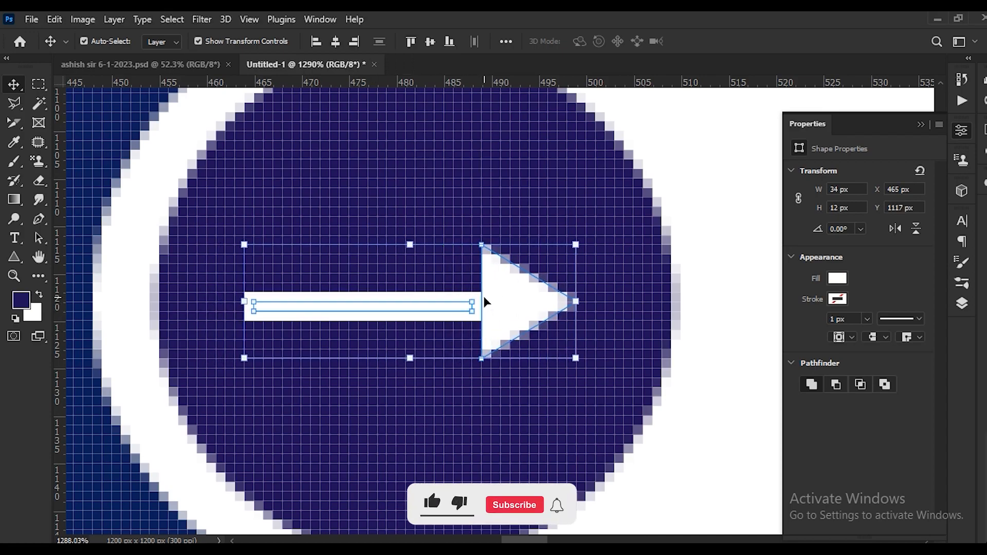
pyautogui.scroll(-10, 299, 297)
pyautogui.click(398, 475)
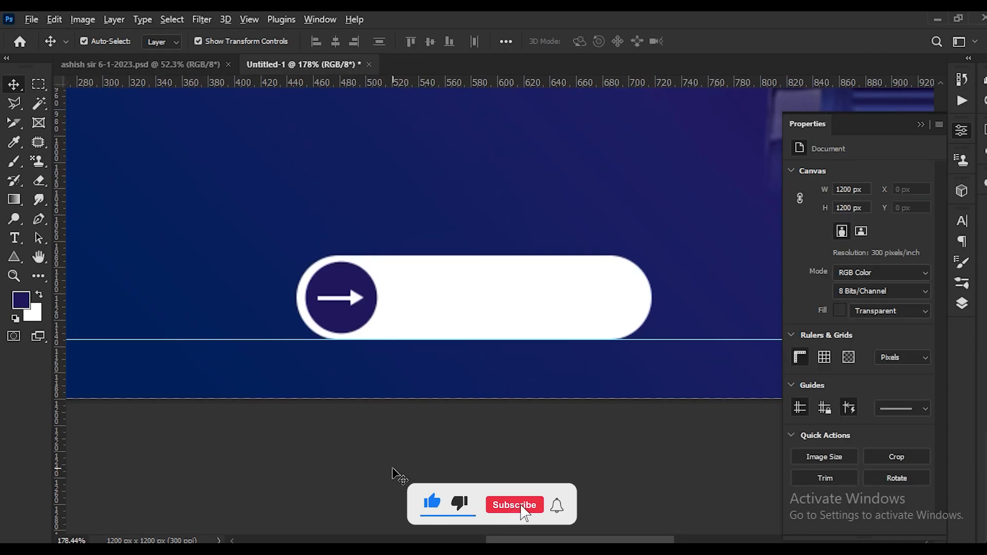
# - Scale the arrow's line and triangle together to about 67% around their center
pyautogui.scroll(-2, 356, 409)
pyautogui.scroll(12, 368, 366)
pyautogui.click(368, 364)
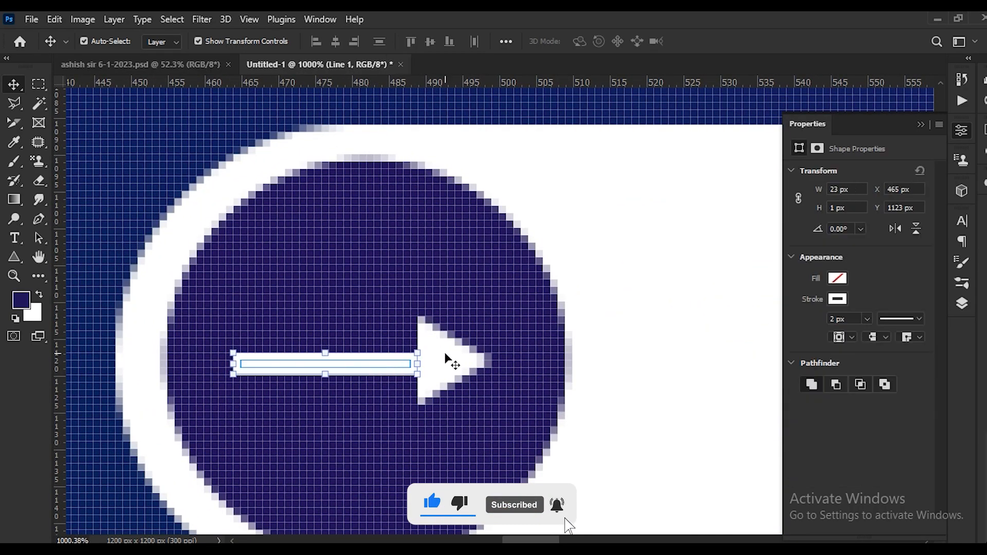
pyautogui.keyDown('shift'); pyautogui.click(447, 360); pyautogui.keyUp('shift')
pyautogui.moveTo(493, 319); pyautogui.dragTo(450, 331)
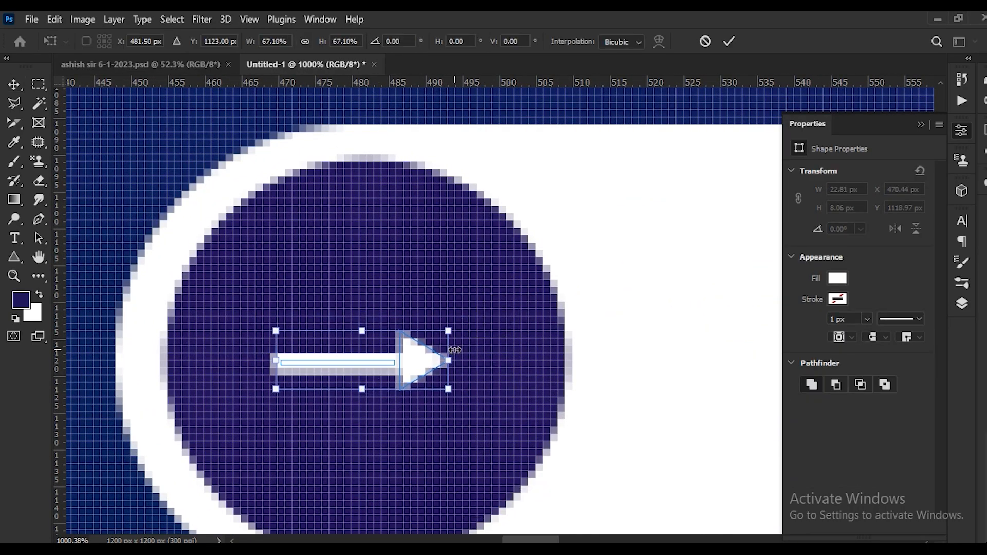
pyautogui.press('Return')
pyautogui.scroll(-5, 373, 239)
pyautogui.scroll(-3, 380, 309)
pyautogui.click(352, 451)
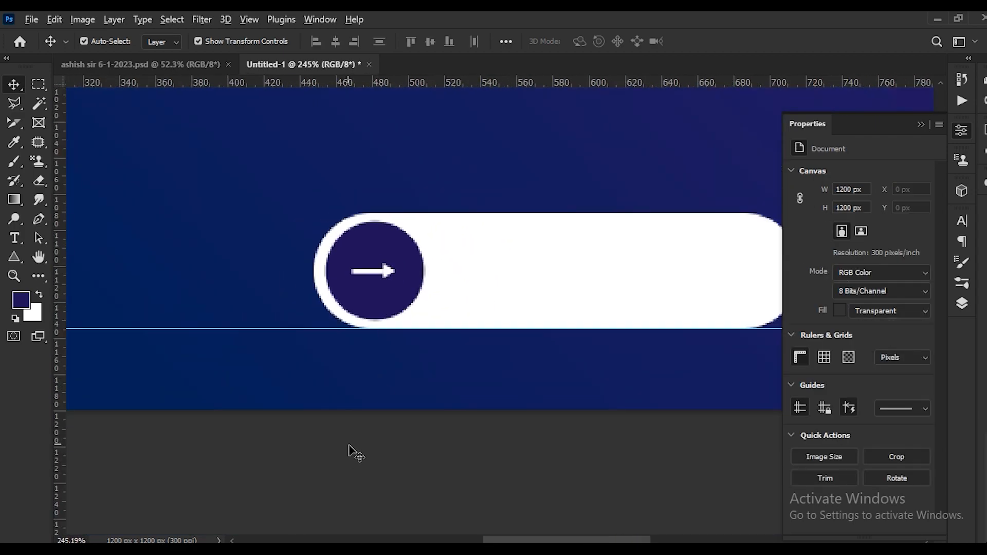
# - Copy the words "order now" from the Google Translate page in Chrome and return to Photoshop
pyautogui.scroll(-4, 360, 442)
pyautogui.scroll(2, 354, 387)
pyautogui.hotkey('alt', 'Tab')
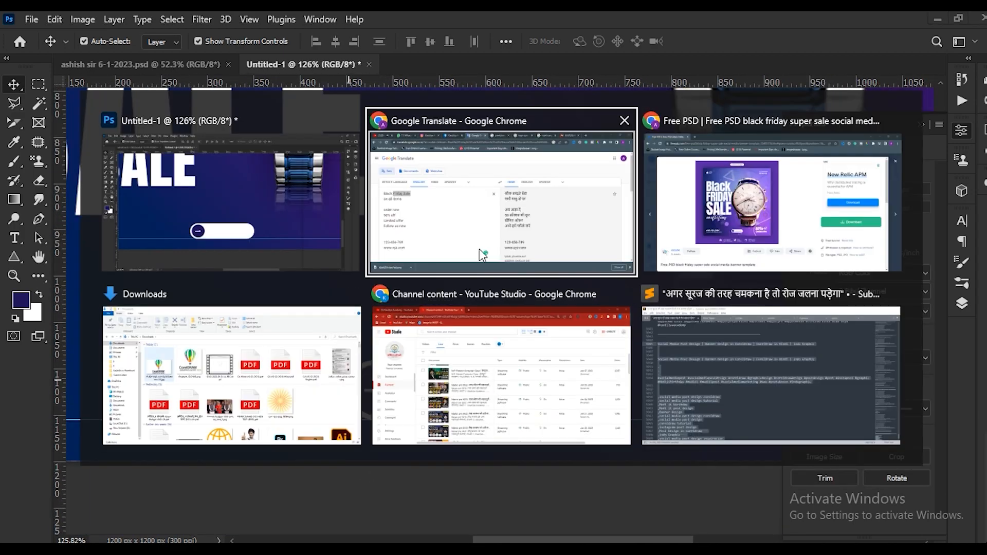
pyautogui.hotkey('alt', 'Tab')
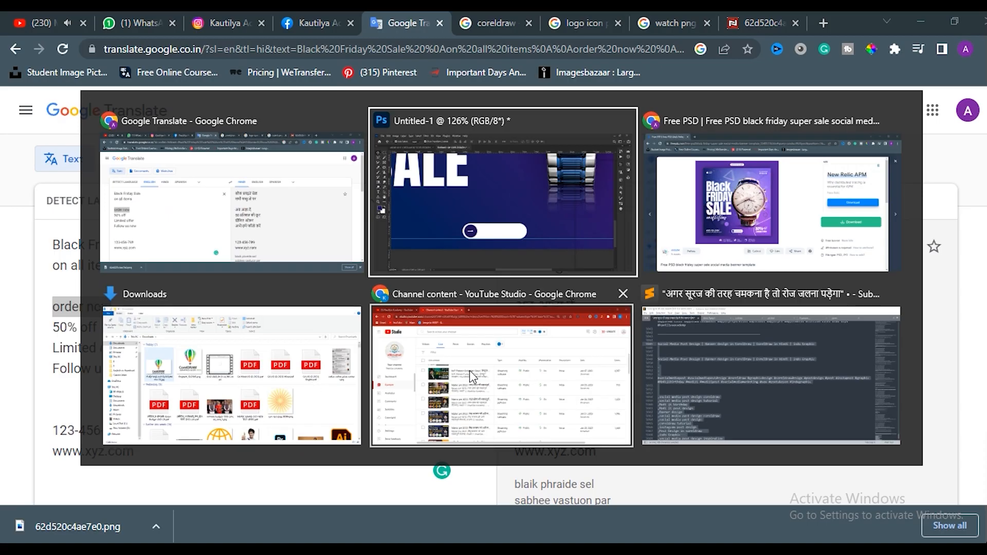
# - Duplicate the Friday Sale text near the button and replace its wording with "order now"
pyautogui.moveTo(325, 196); pyautogui.dragTo(600, 456)
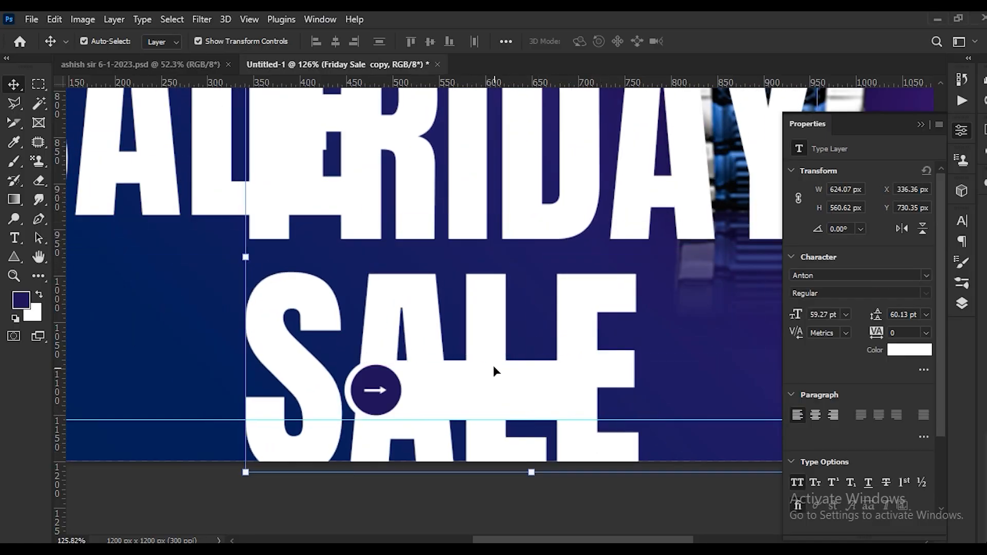
pyautogui.doubleClick(492, 362)
pyautogui.hscroll(-1, 552, 366)
pyautogui.write('order now')
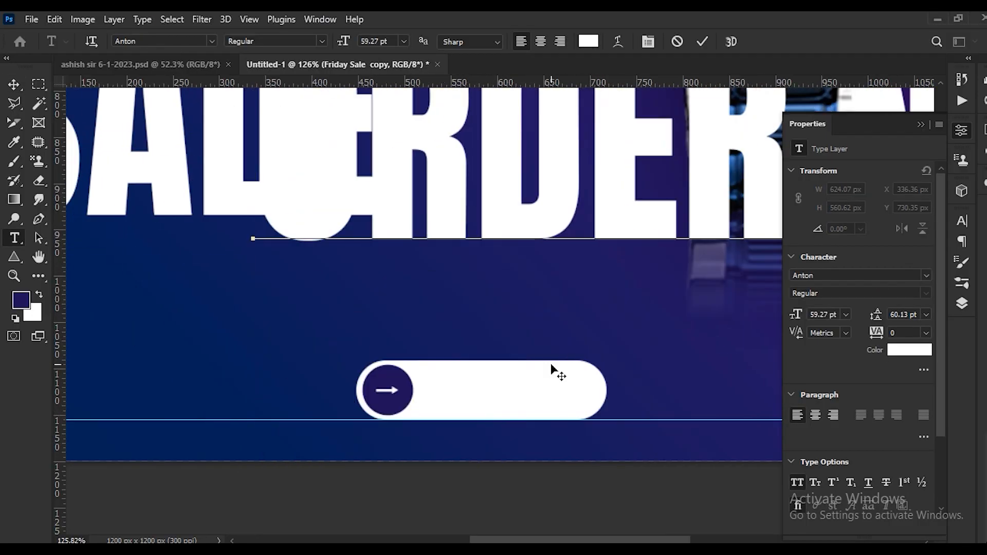
pyautogui.hotkey('ctrl', 'Return')
# - Place the "order now" text over the button, bring its layer above Triangle 1, and color it dark purple
pyautogui.moveTo(510, 201); pyautogui.dragTo(467, 451)
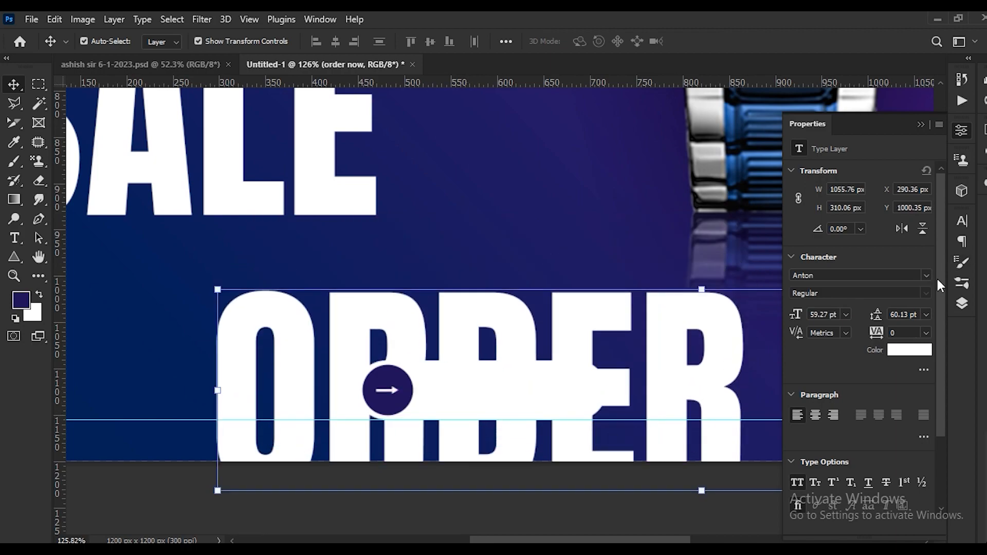
pyautogui.click(962, 303)
pyautogui.moveTo(851, 394); pyautogui.dragTo(848, 257)
pyautogui.scroll(-3, 514, 329)
# - Scale the "order now" text down to about 43% and keep it over the pill
pyautogui.hotkey('ctrl', 't')
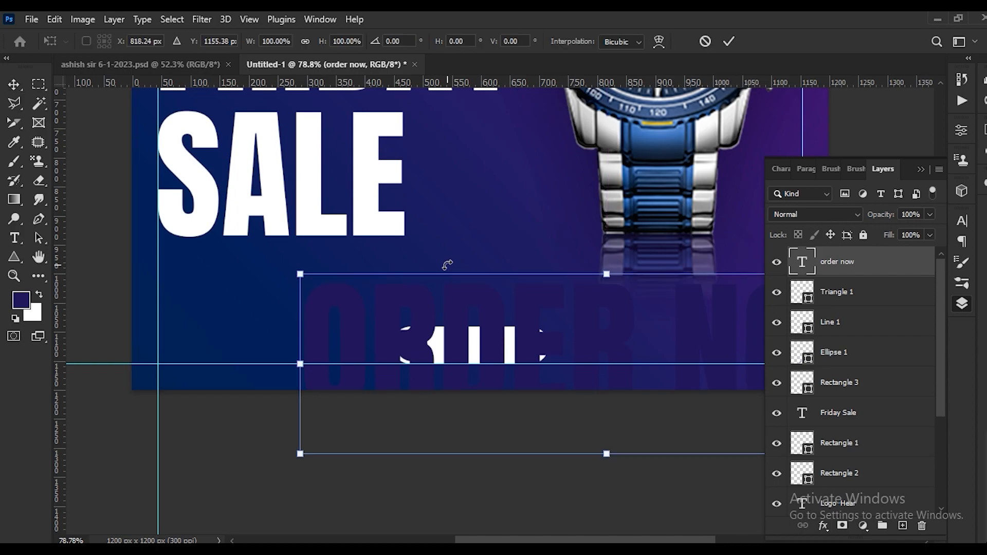
pyautogui.scroll(-2, 565, 360)
pyautogui.moveTo(753, 388); pyautogui.dragTo(516, 320)
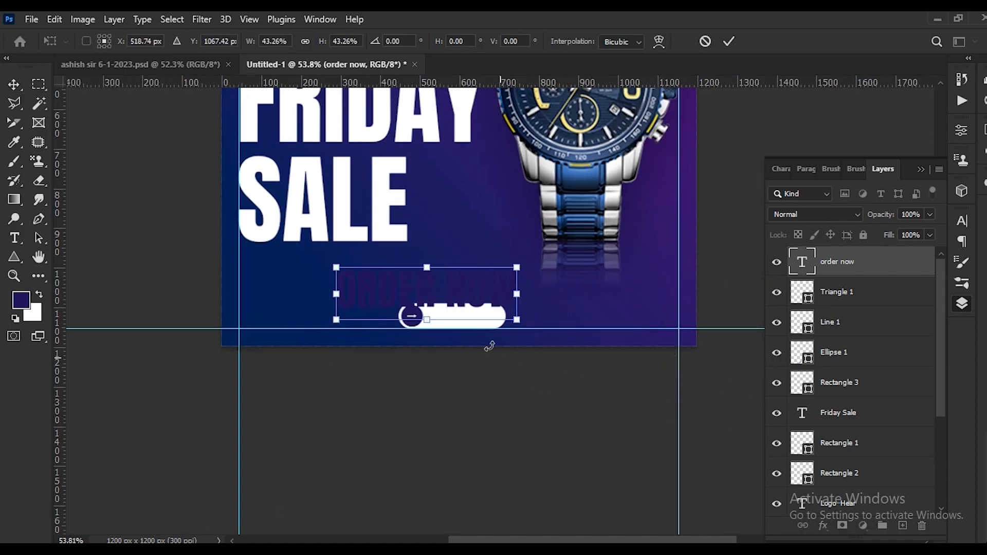
pyautogui.press('Return')
pyautogui.scroll(5, 453, 288)
# - Change the font of the "order now" text to Poppins Medium
pyautogui.doubleClick(445, 276)
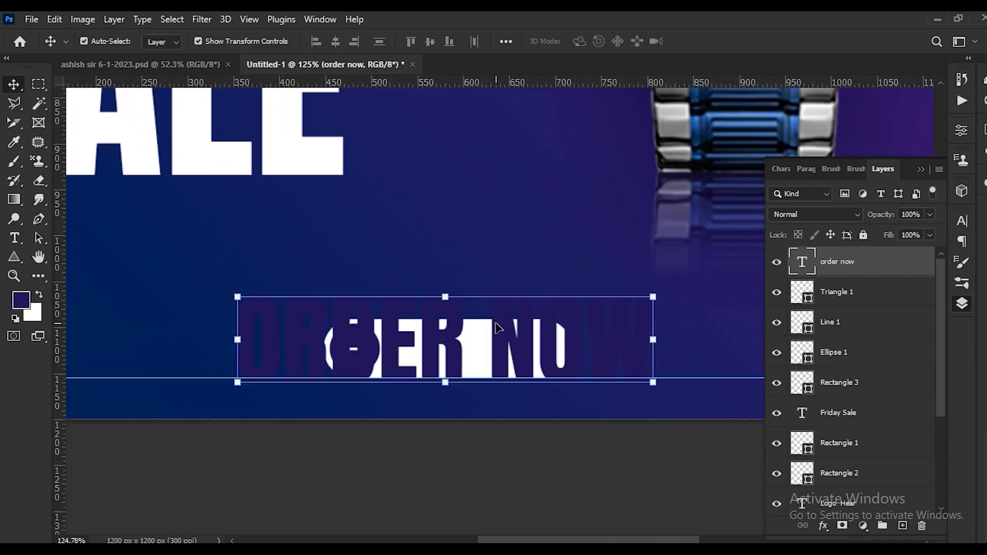
pyautogui.click(165, 41)
pyautogui.write('poppins')
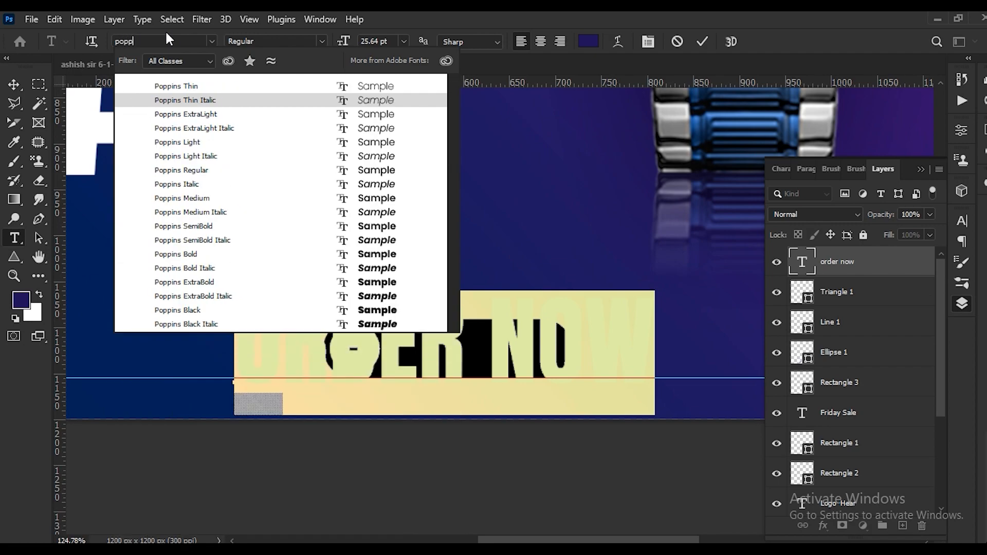
pyautogui.click(356, 200)
pyautogui.scroll(-5, 355, 203)
pyautogui.hotkey('alt', 'space')
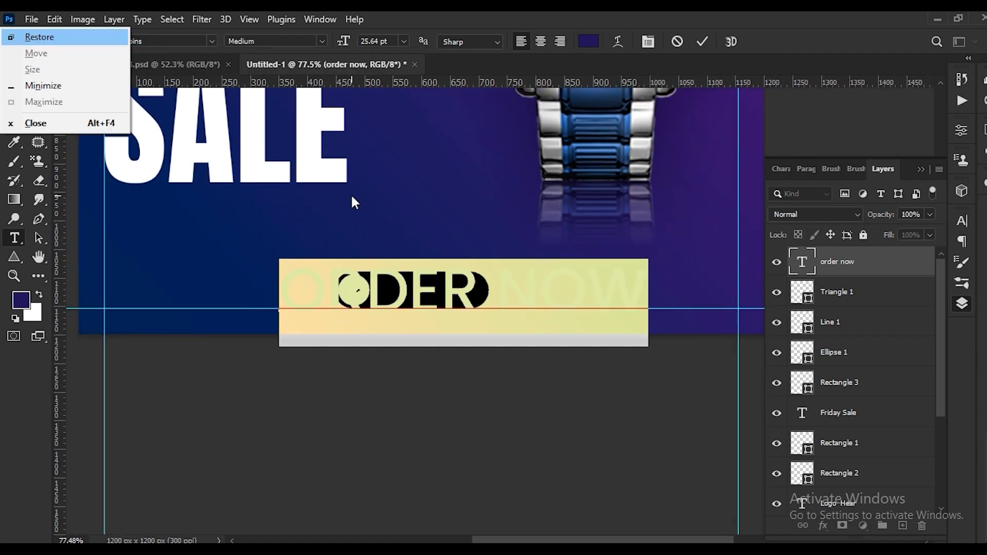
pyautogui.click(702, 41)
# - Scale the "order now" text down to about 27% and position it inside the white pill beside the arrow circle
pyautogui.press('v')
pyautogui.hotkey('ctrl', 't')
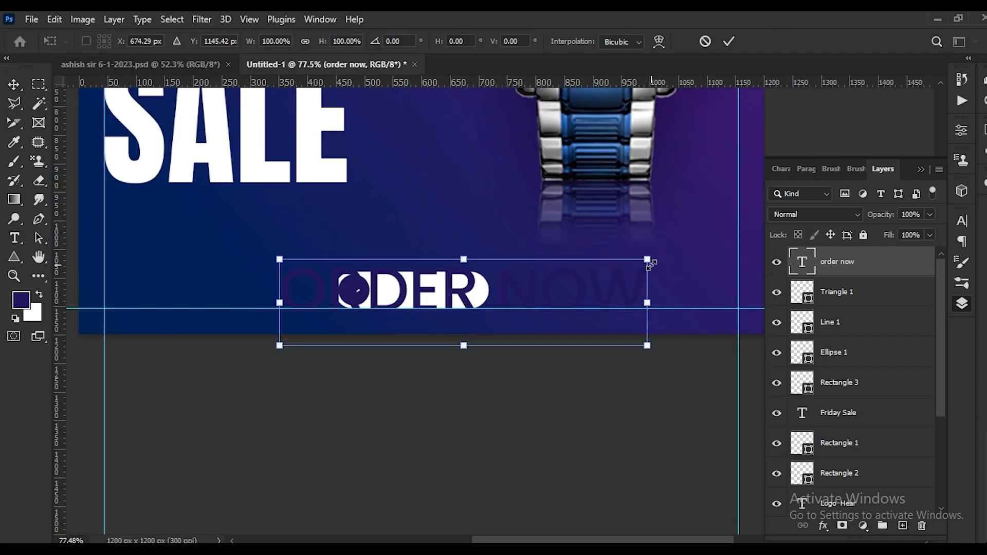
pyautogui.moveTo(650, 263); pyautogui.dragTo(537, 339)
pyautogui.moveTo(488, 300); pyautogui.dragTo(456, 290)
pyautogui.scroll(9, 446, 287)
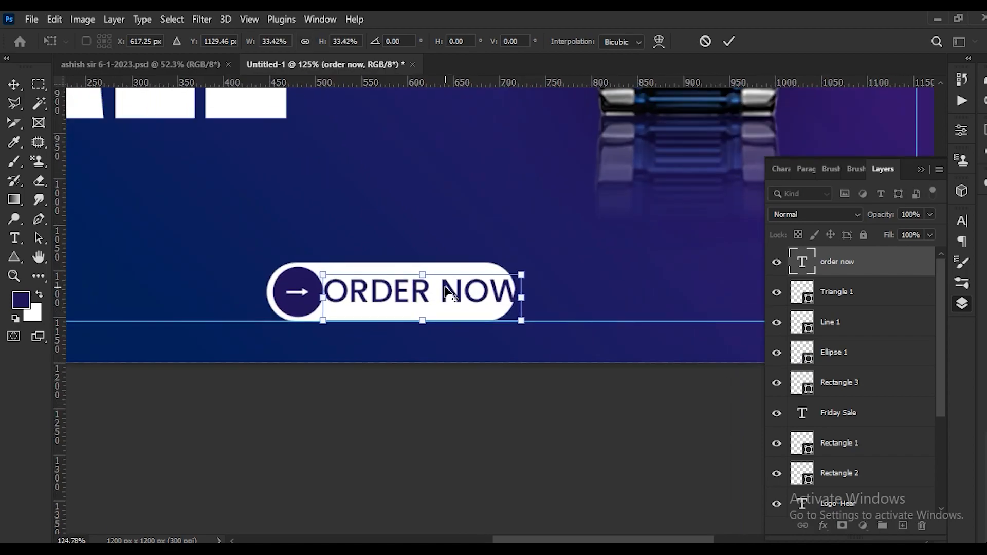
pyautogui.moveTo(556, 266); pyautogui.dragTo(529, 287)
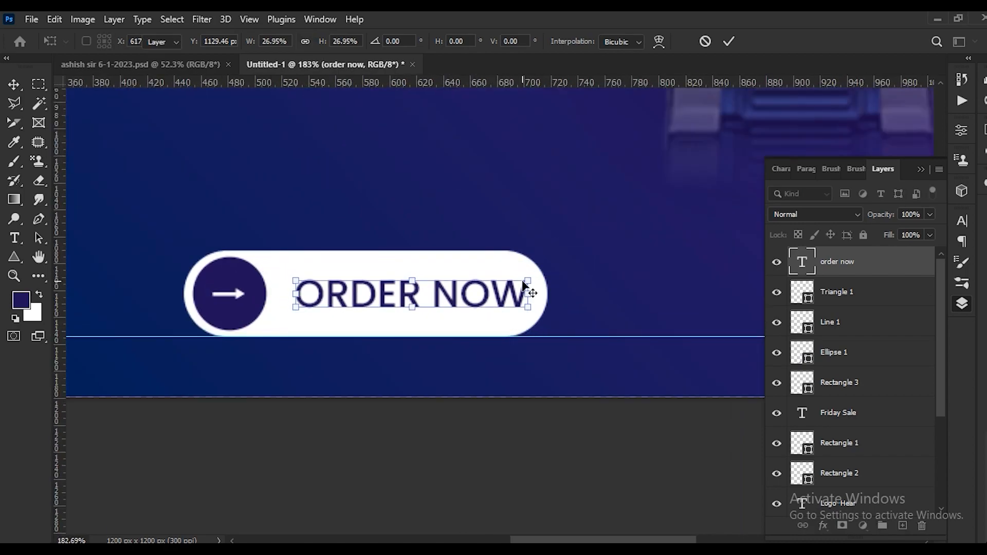
pyautogui.press('Return')
# - Align the "order now" text vertically with the white pill and nudge it slightly right within the pill
pyautogui.click(433, 333)
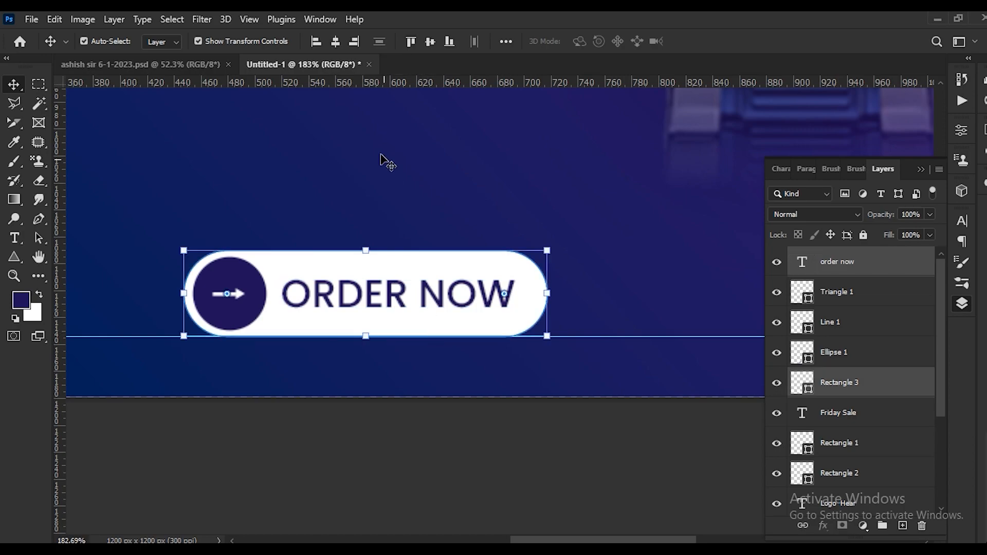
pyautogui.click(426, 48)
pyautogui.click(379, 303)
pyautogui.press('Right')
pyautogui.press('Right')
pyautogui.press('Right')
pyautogui.press('Right')
pyautogui.press('Right')
pyautogui.press('Right')
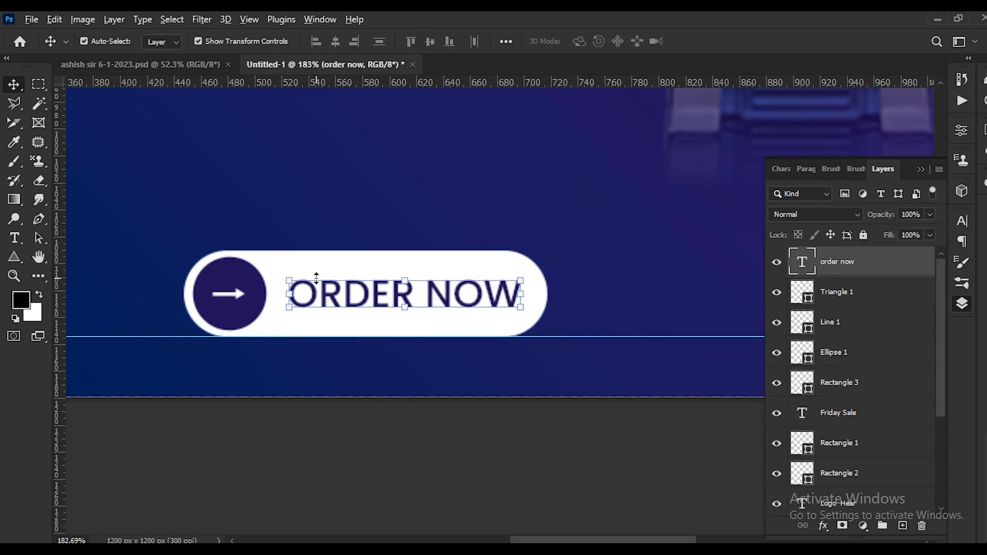
# - Recolor the "order now" text black
pyautogui.hotkey('alt', 'BackSpace')
pyautogui.click(388, 411)
pyautogui.scroll(-8, 419, 329)
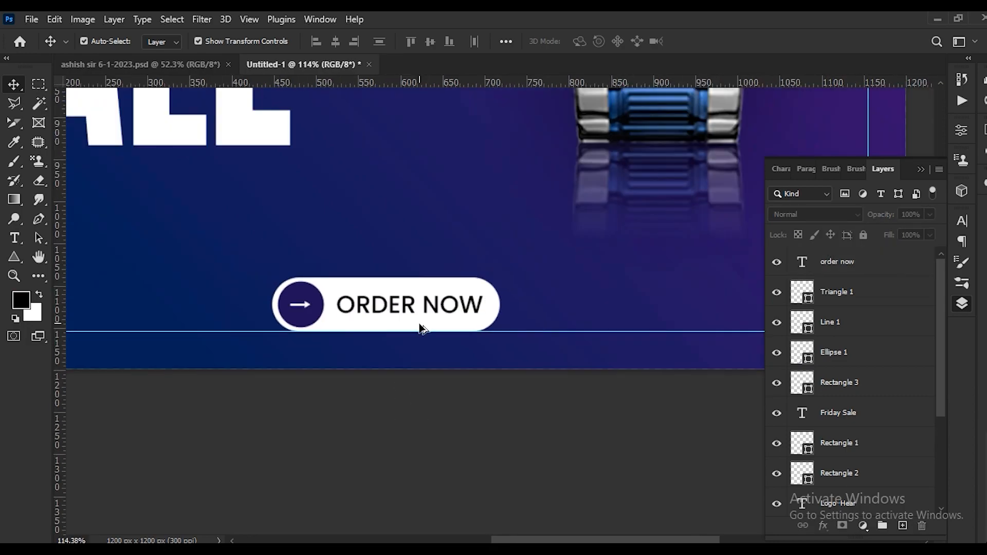
# - Scale the complete order button down to about 90% and nudge it down onto the bottom guide
pyautogui.scroll(5, 406, 354)
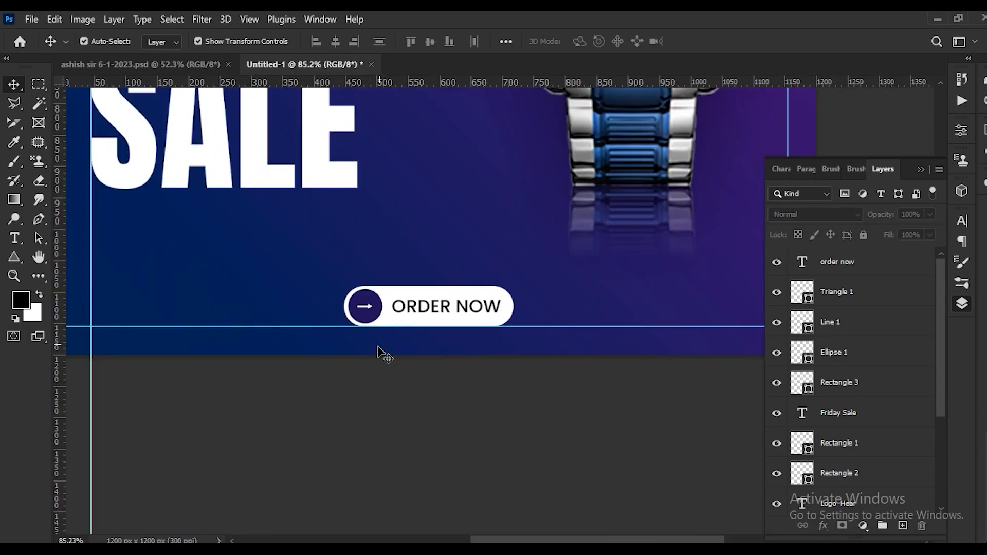
pyautogui.moveTo(342, 379); pyautogui.dragTo(506, 317)
pyautogui.press('Return')
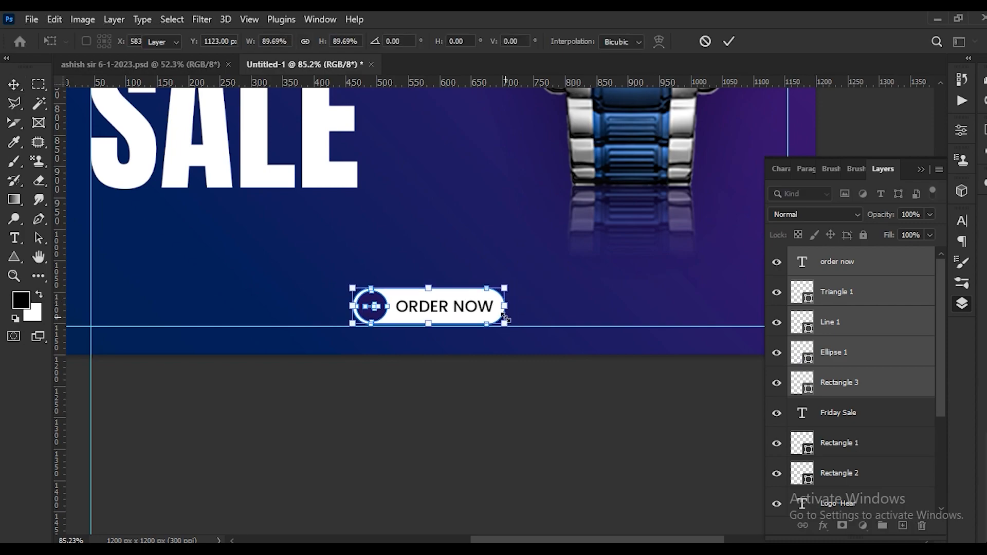
pyautogui.press('Down')
pyautogui.press('Down')
pyautogui.press('Down')
pyautogui.click(543, 419)
# - Duplicate the "order now" text into the empty lower-left area of the post below "SALE"
pyautogui.scroll(-5, 509, 403)
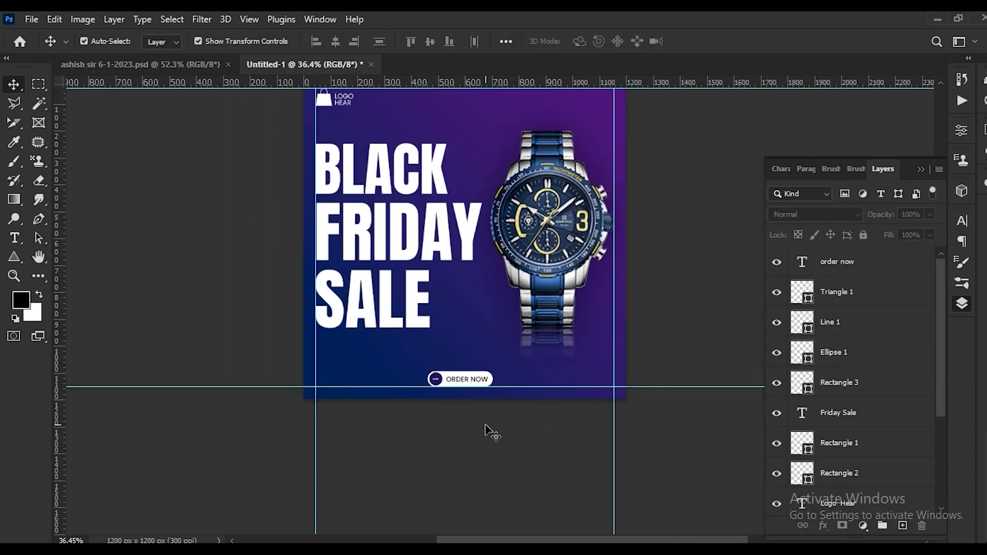
pyautogui.scroll(3, 267, 409)
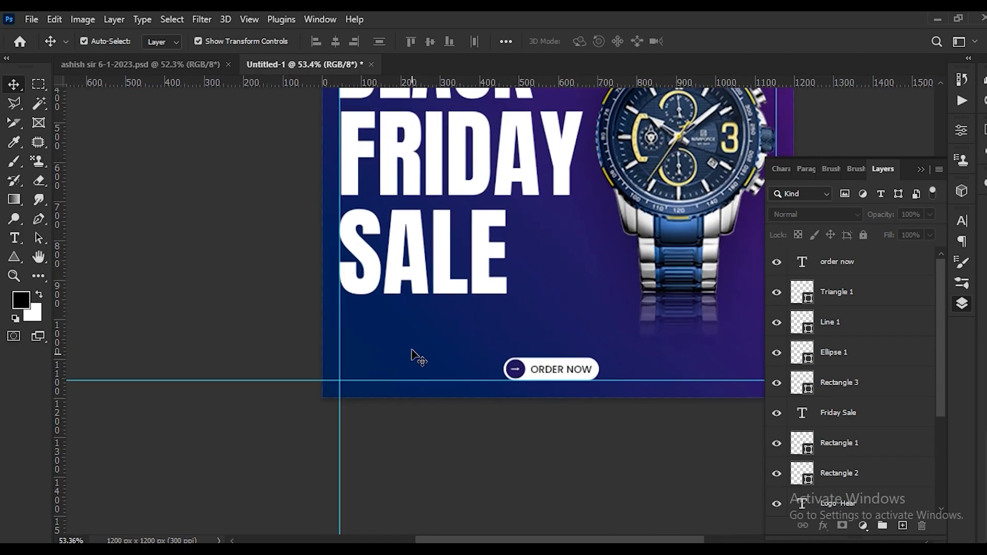
pyautogui.moveTo(564, 371); pyautogui.dragTo(398, 359)
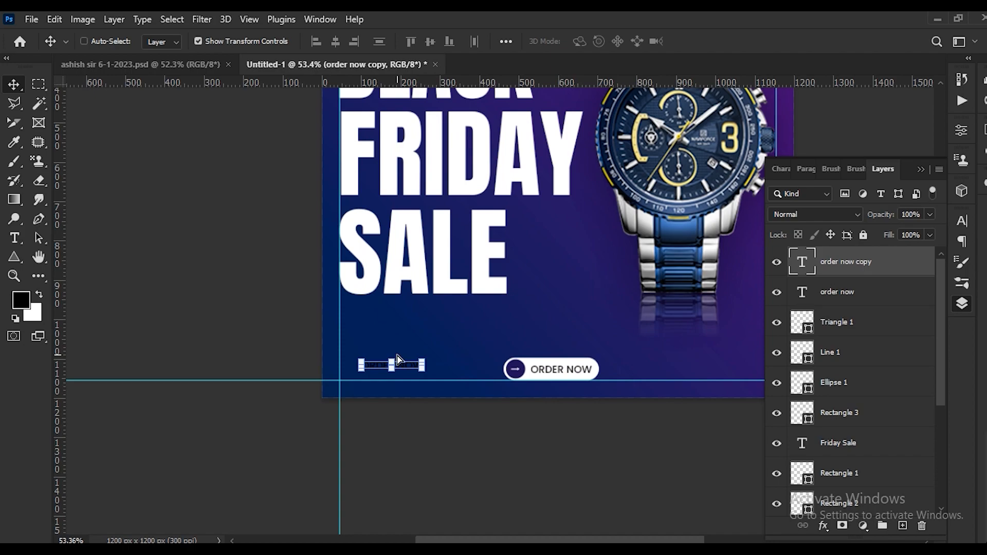
pyautogui.scroll(3, 396, 374)
# - Replace the duplicated text's wording with the phone number copied from the Google Translate page, in white
pyautogui.doubleClick(393, 366)
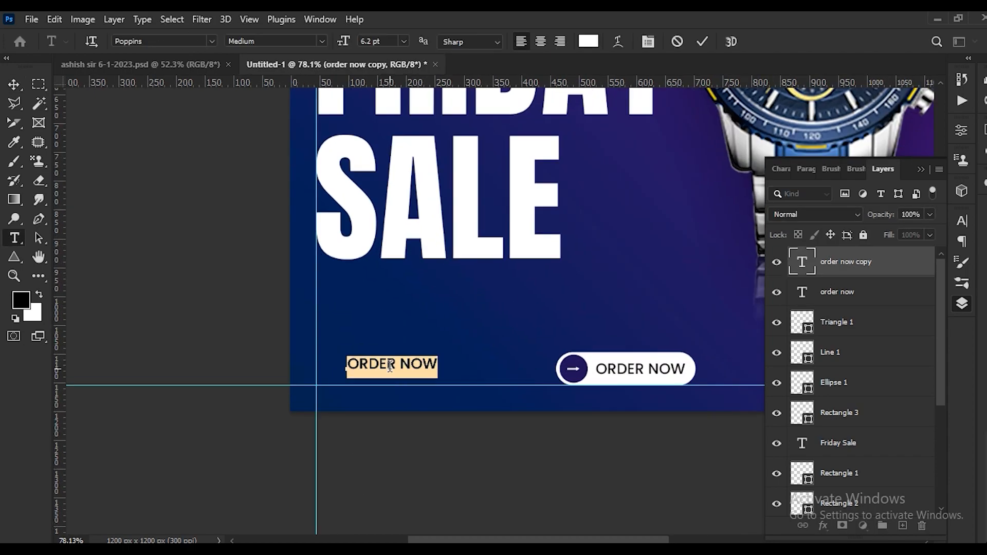
pyautogui.hotkey('alt', 'Tab')
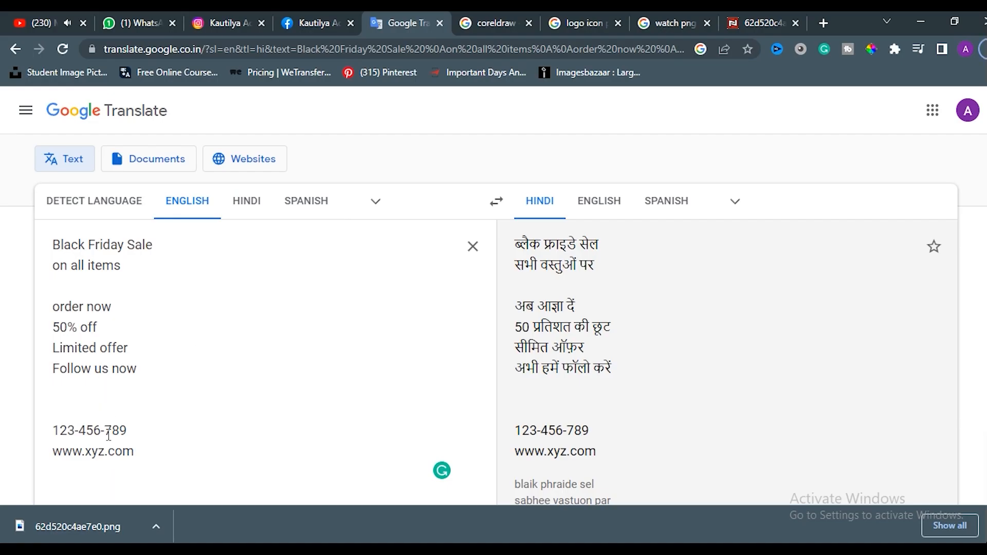
pyautogui.moveTo(124, 429); pyautogui.dragTo(50, 433)
pyautogui.hotkey('ctrl', 'c')
pyautogui.hotkey('alt', 'Tab')
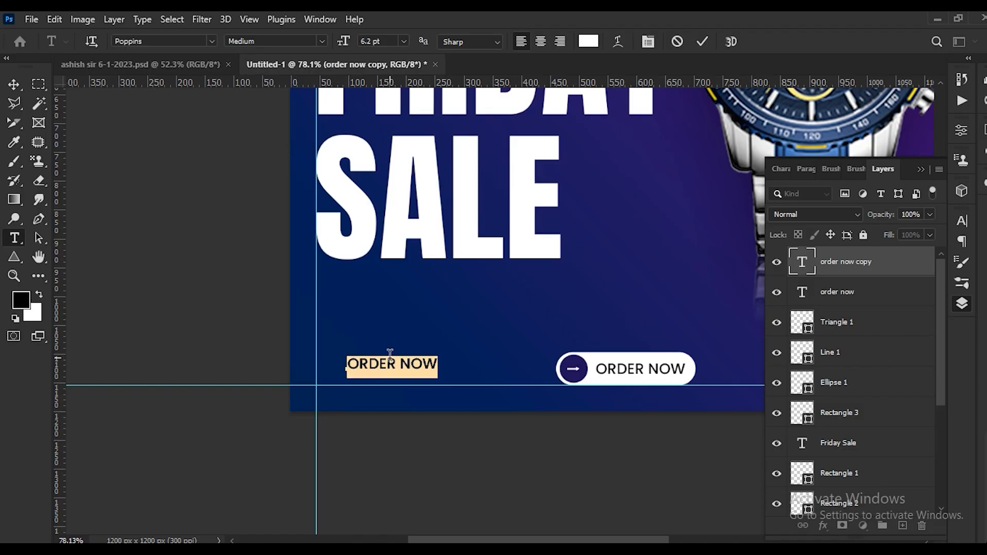
pyautogui.hotkey('ctrl', 'v')
pyautogui.hotkey('ctrl', 'Return')
pyautogui.press('v')
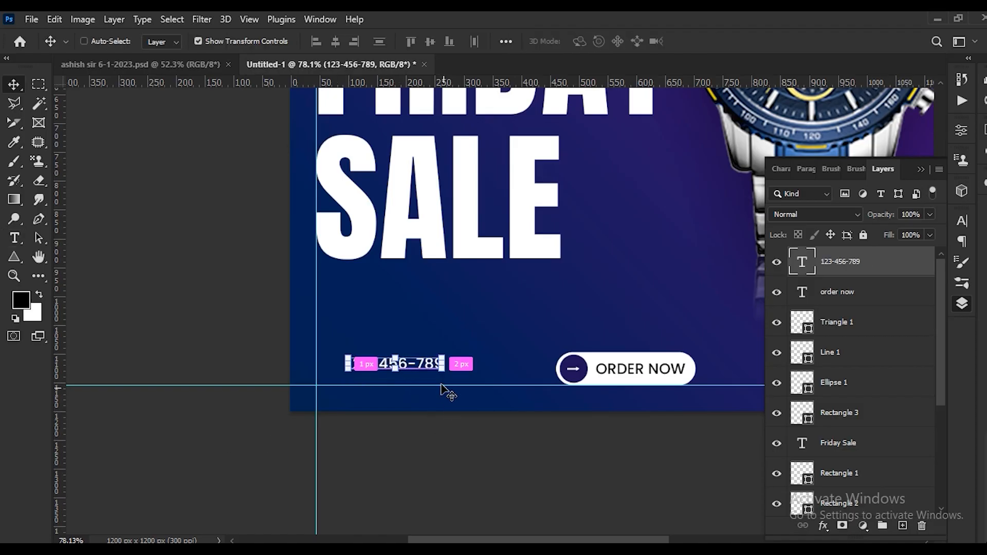
# - Enlarge the phone number text at the left guide and duplicate it directly underneath
pyautogui.moveTo(443, 370); pyautogui.dragTo(459, 411)
pyautogui.press('Return')
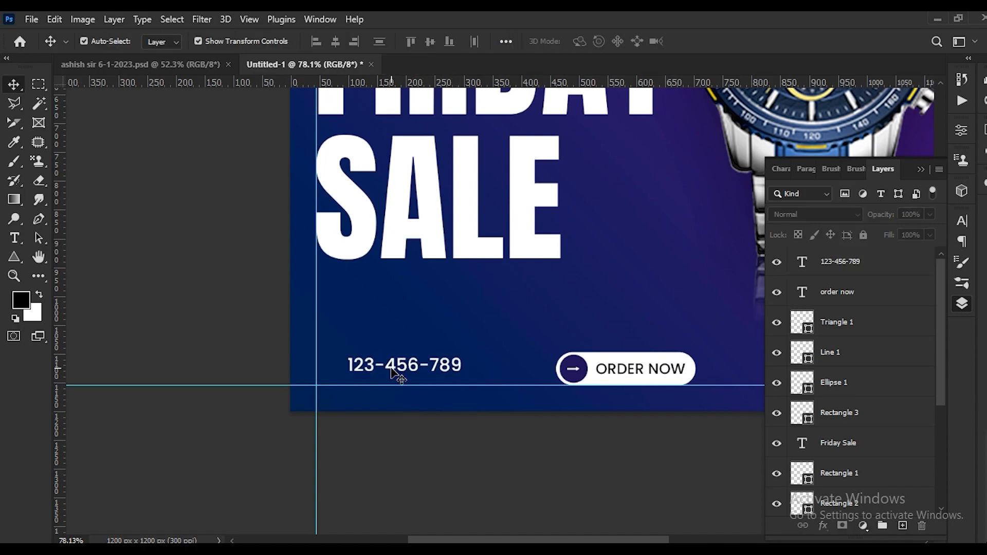
pyautogui.moveTo(396, 372); pyautogui.dragTo(366, 384)
pyautogui.click(205, 211)
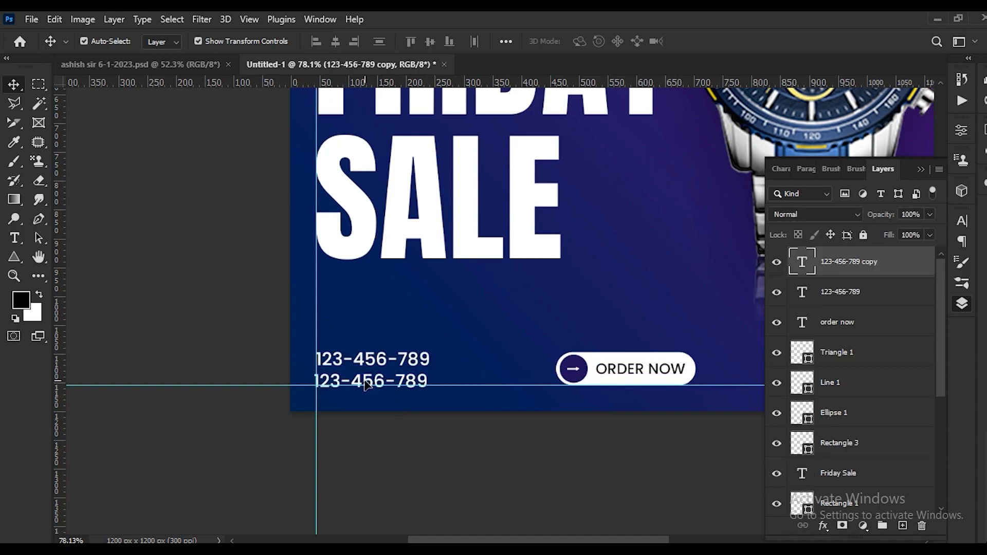
pyautogui.hotkey('alt', 'Tab')
pyautogui.moveTo(150, 454); pyautogui.dragTo(48, 461)
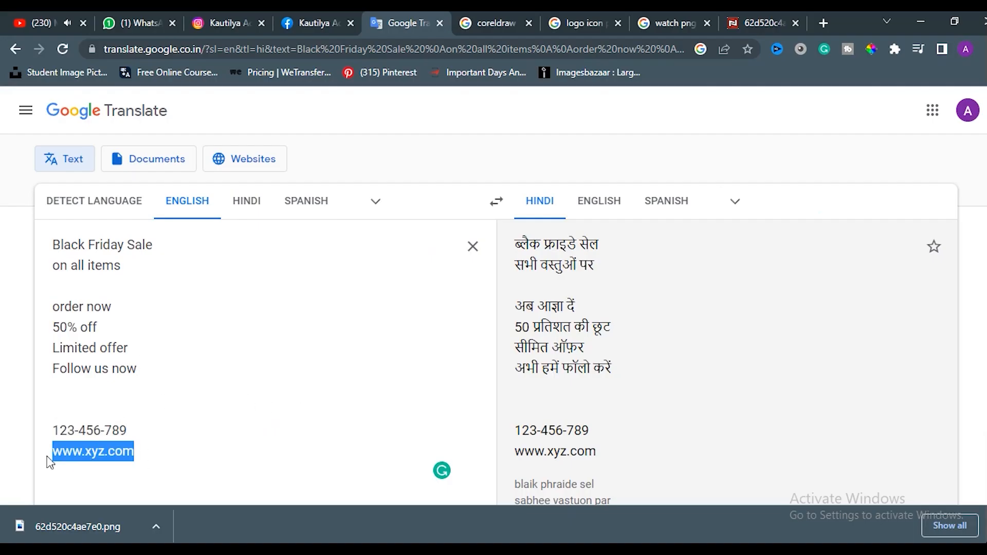
pyautogui.hotkey('ctrl', 'c')
pyautogui.hotkey('alt', 'Tab')
pyautogui.press('t')
pyautogui.moveTo(427, 383); pyautogui.dragTo(311, 384)
pyautogui.hotkey('ctrl', 'v')
pyautogui.hotkey('ctrl', 'Return')
pyautogui.press('v')
pyautogui.click(353, 418)
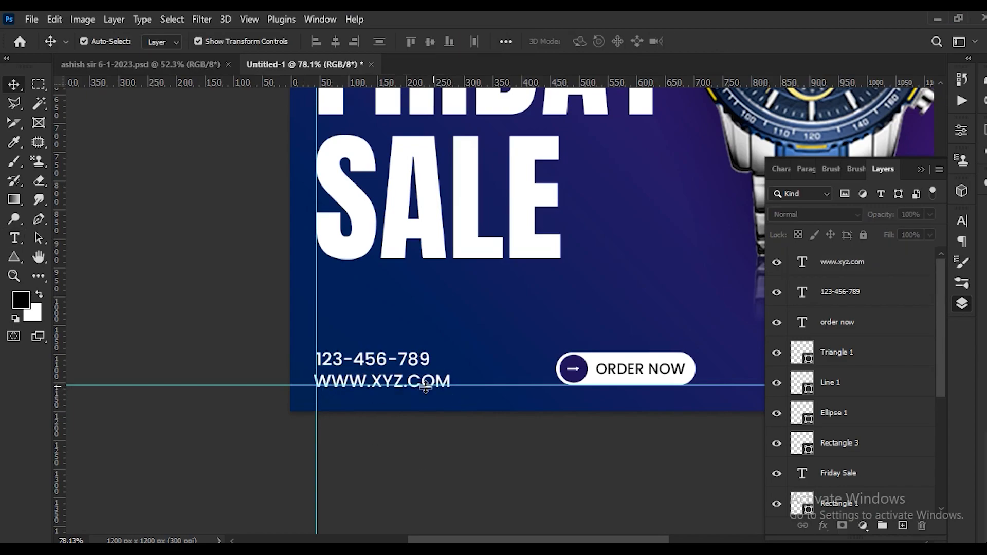
pyautogui.click(420, 363)
pyautogui.hotkey('ctrl', 't')
pyautogui.moveTo(434, 352); pyautogui.dragTo(426, 414)
pyautogui.press('Return')
pyautogui.keyDown('ctrl'); pyautogui.click(464, 451); pyautogui.keyUp('ctrl')
pyautogui.scroll(5, 442, 385)
pyautogui.keyDown('ctrl'); pyautogui.click(443, 377); pyautogui.keyUp('ctrl')
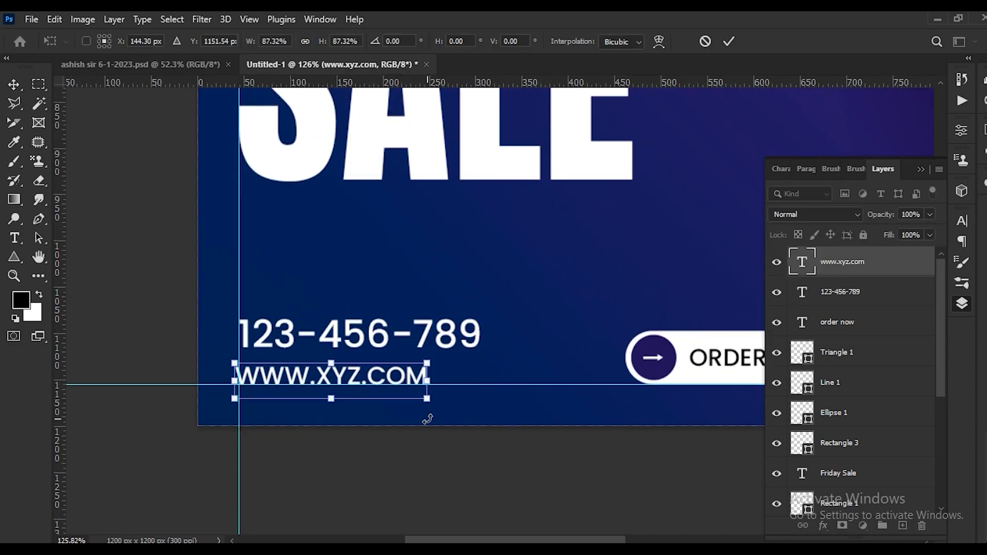
pyautogui.press('Return')
pyautogui.doubleClick(380, 384)
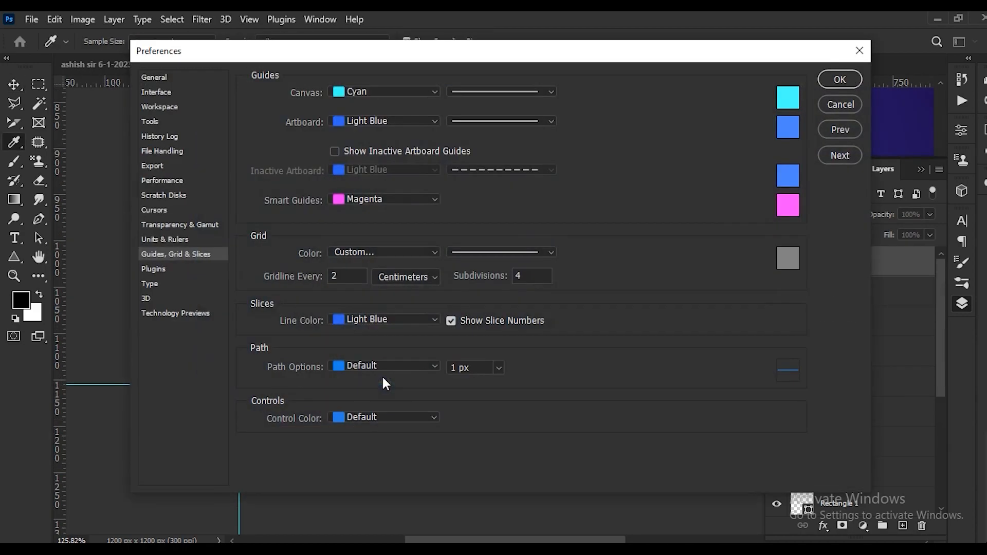
pyautogui.click(840, 80)
pyautogui.doubleClick(348, 383)
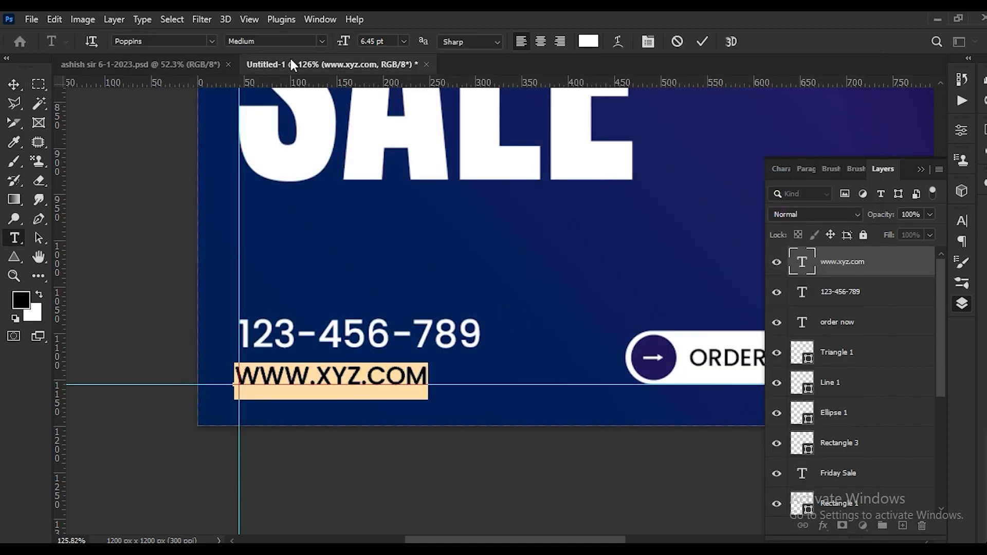
pyautogui.click(321, 41)
pyautogui.click(269, 126)
pyautogui.click(319, 209)
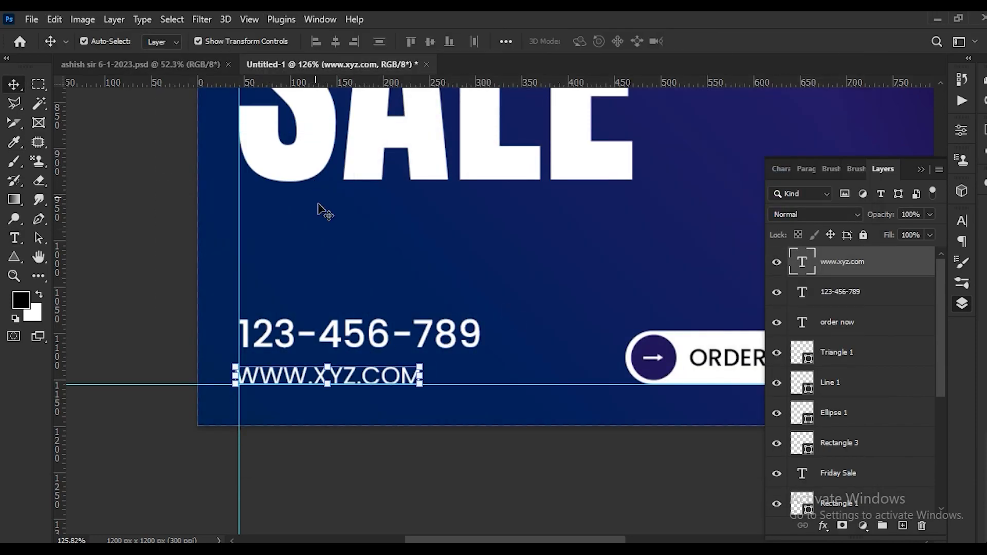
# - Scale the phone number text down slightly above the web address
pyautogui.click(409, 339)
pyautogui.hotkey('ctrl', 't')
pyautogui.moveTo(480, 311); pyautogui.dragTo(467, 319)
pyautogui.press('Return')
pyautogui.moveTo(231, 471); pyautogui.dragTo(348, 333)
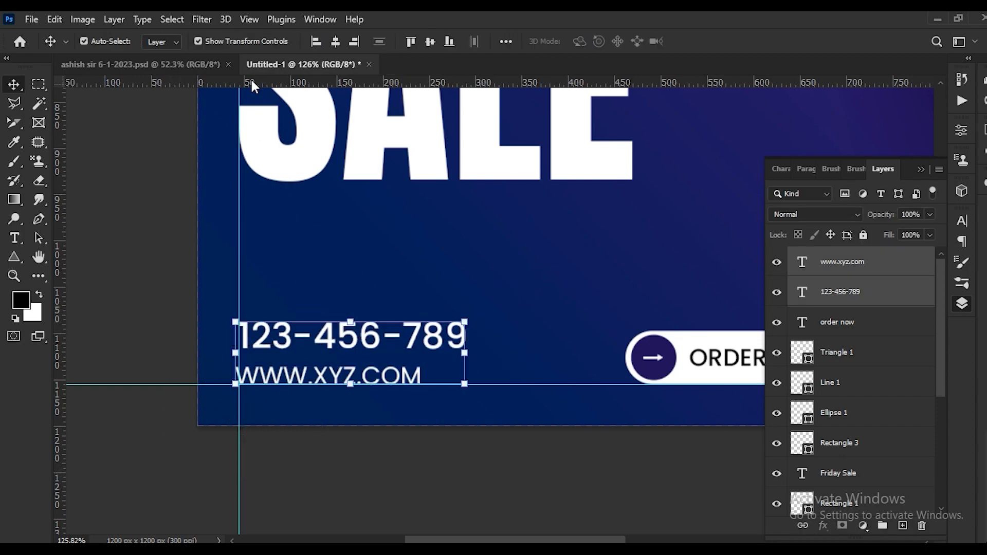
pyautogui.click(311, 45)
pyautogui.press('Right')
pyautogui.press('Right')
pyautogui.press('Right')
pyautogui.press('Right')
pyautogui.press('Right')
pyautogui.press('Right')
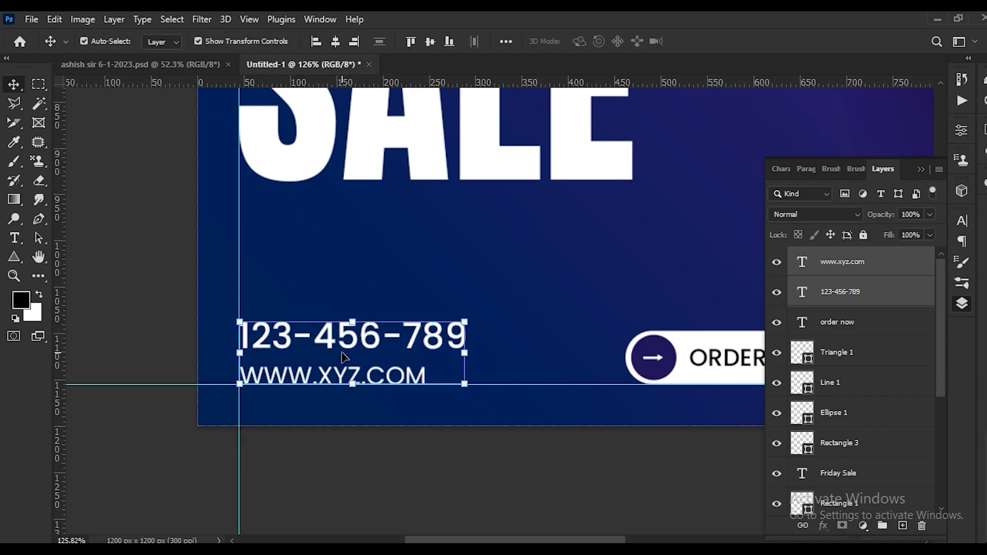
pyautogui.click(381, 447)
pyautogui.click(355, 348)
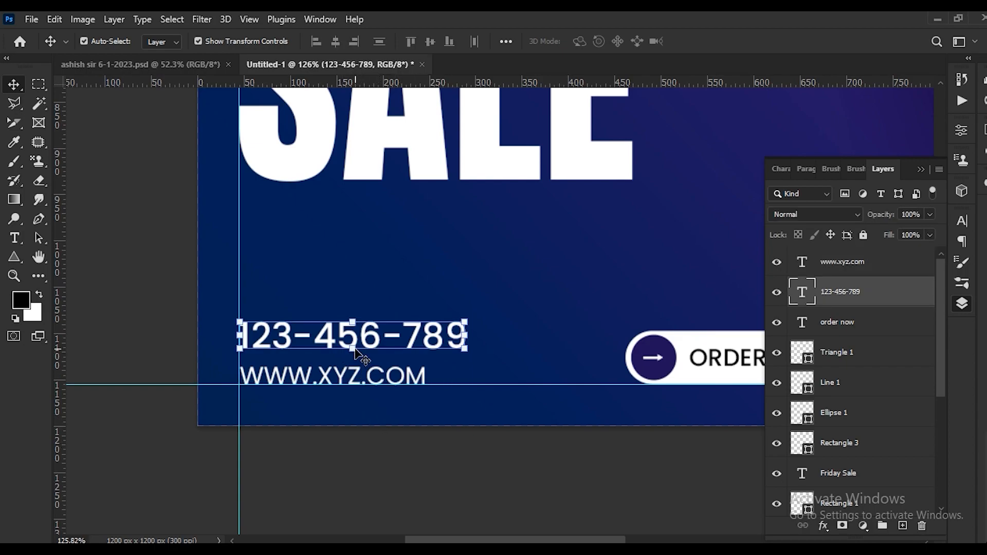
pyautogui.press('Down')
pyautogui.press('Down')
pyautogui.press('Down')
pyautogui.press('Down')
pyautogui.press('Down')
pyautogui.press('Down')
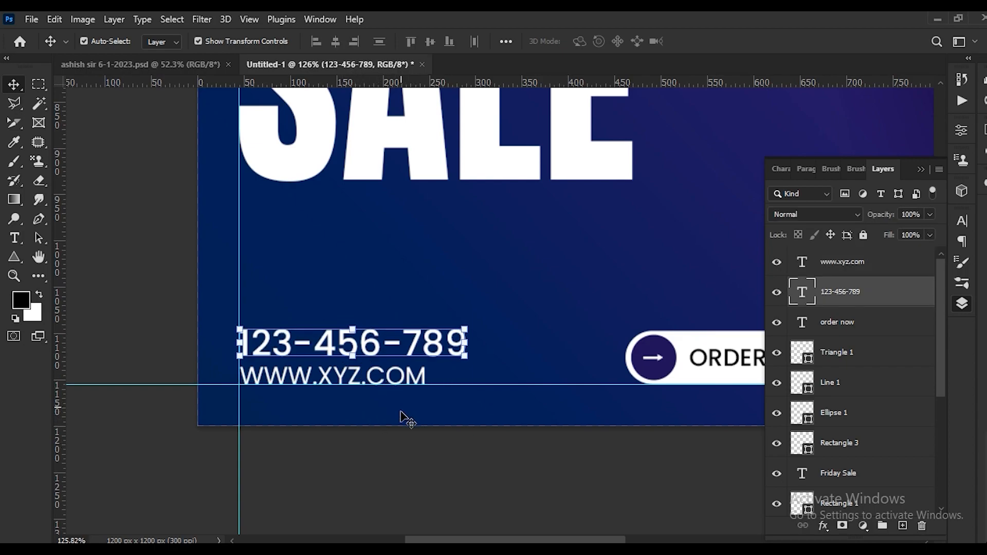
pyautogui.doubleClick(383, 392)
pyautogui.click(321, 43)
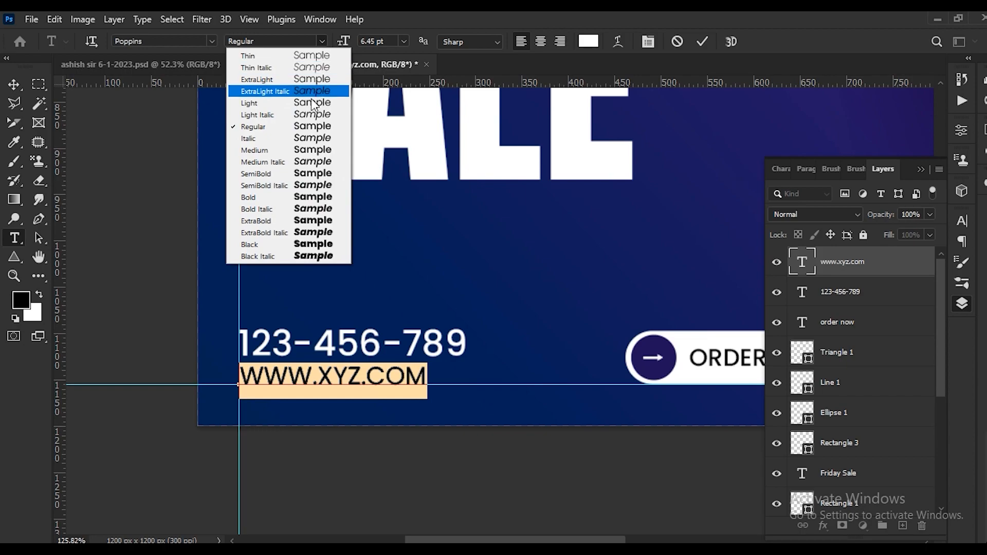
pyautogui.click(296, 106)
pyautogui.hotkey('ctrl', 'Return')
pyautogui.scroll(-6, 308, 411)
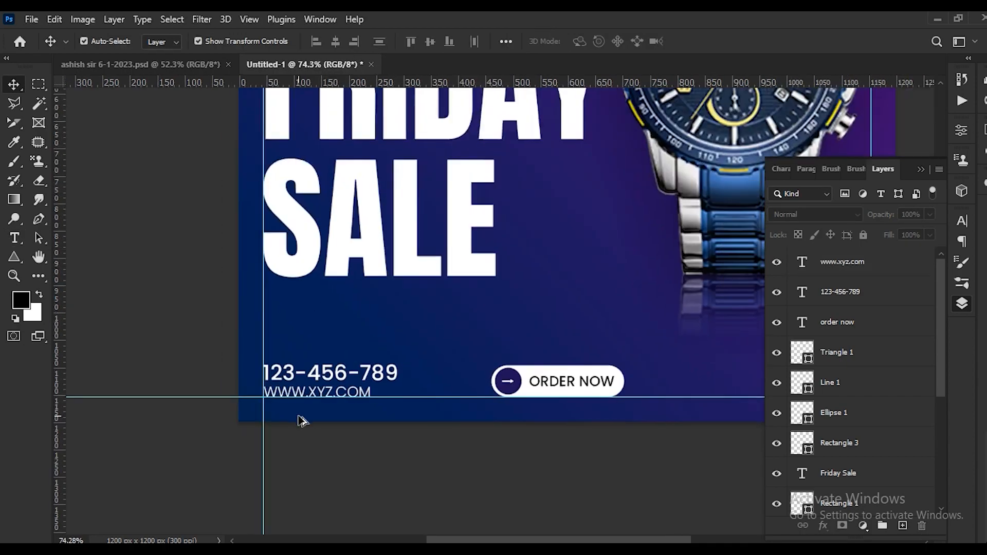
# - Reduce the phone number text slightly so it sits closer to the web address width
pyautogui.scroll(5, 375, 426)
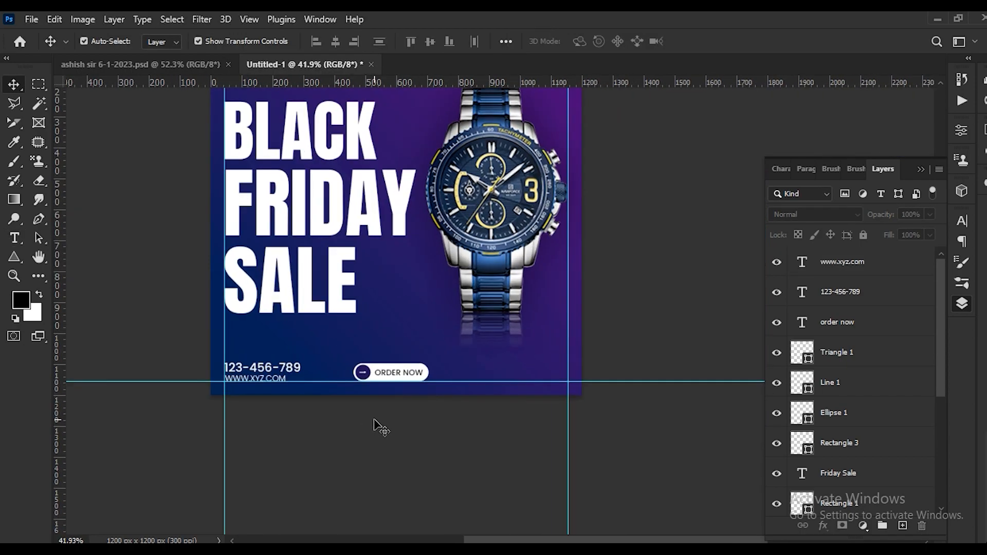
pyautogui.keyDown('ctrl'); pyautogui.click(268, 362); pyautogui.keyUp('ctrl')
pyautogui.hotkey('ctrl', 't')
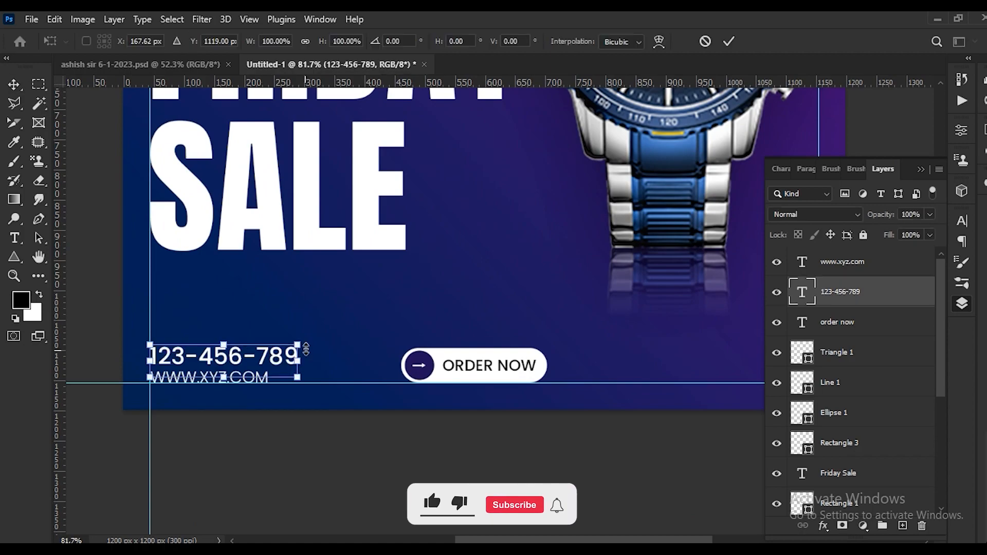
pyautogui.moveTo(298, 344)
pyautogui.mouseDown()
pyautogui.moveTo(300, 329)
pyautogui.moveTo(299, 339)
pyautogui.mouseUp()
pyautogui.press('Return')
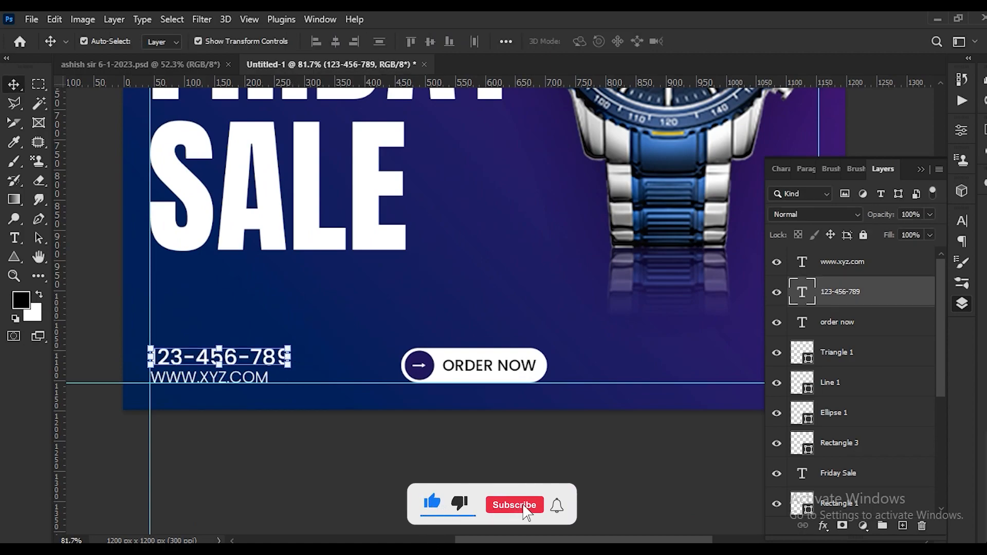
pyautogui.scroll(-2, 290, 466)
pyautogui.scroll(-2, 290, 465)
pyautogui.scroll(1, 292, 406)
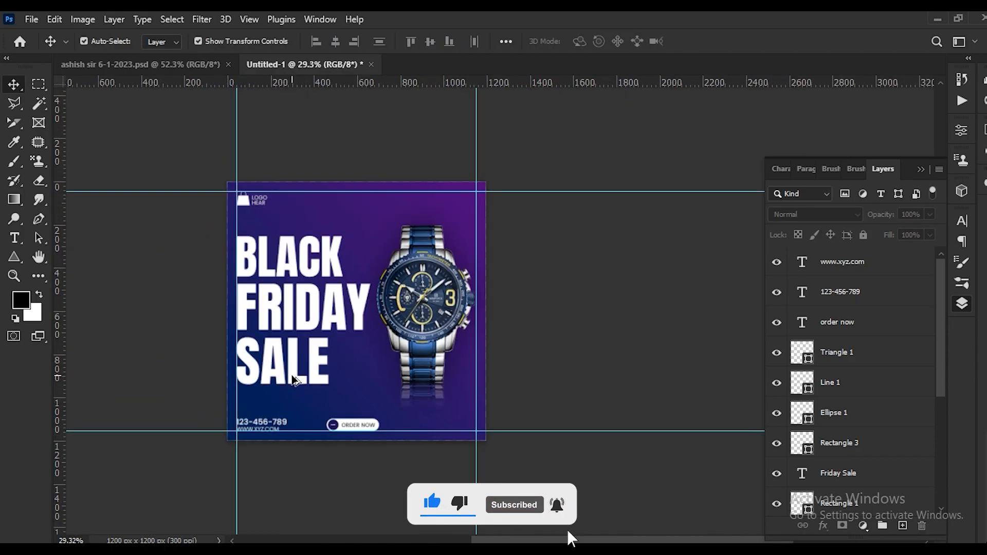
# - Select the whole Black Friday Sale headline and move it up by three large nudges
pyautogui.scroll(1, 231, 396)
pyautogui.moveTo(144, 384); pyautogui.dragTo(291, 205)
pyautogui.hotkey('shift', 'Up')
pyautogui.hotkey('shift', 'Up')
pyautogui.hotkey('shift', 'Up')
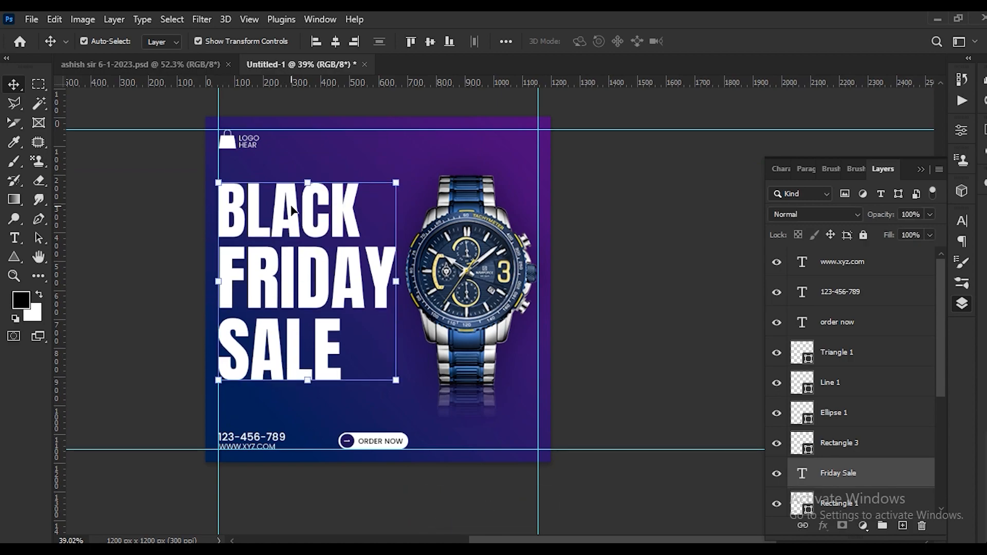
pyautogui.click(105, 314)
pyautogui.hotkey('alt', 'Tab')
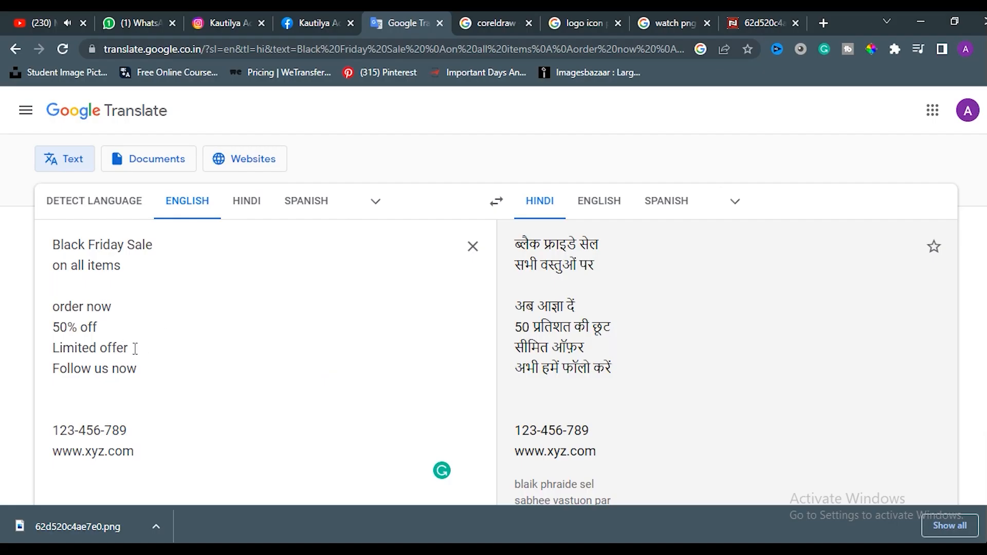
pyautogui.moveTo(135, 348); pyautogui.dragTo(54, 349)
pyautogui.hotkey('alt', 'Tab')
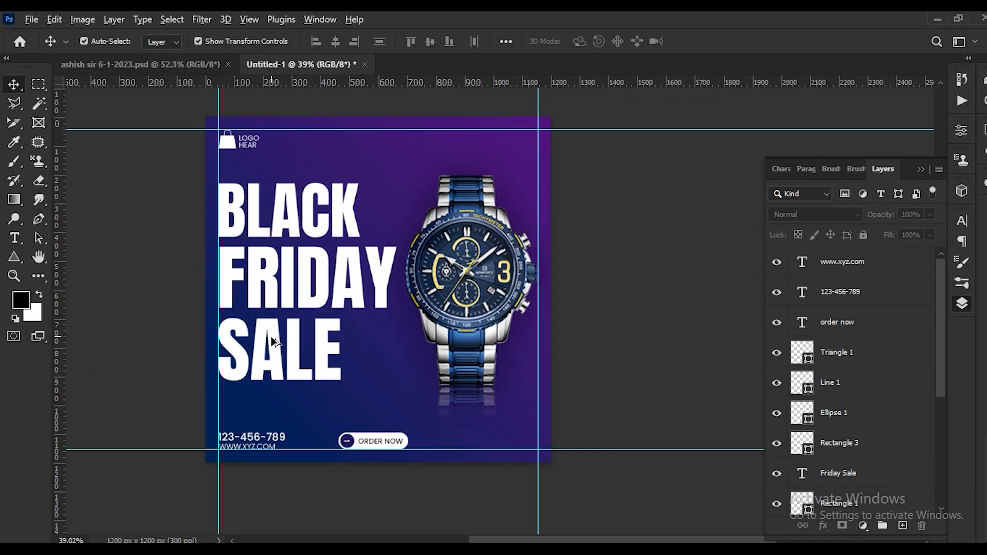
pyautogui.moveTo(270, 347); pyautogui.dragTo(270, 388)
pyautogui.doubleClick(269, 385)
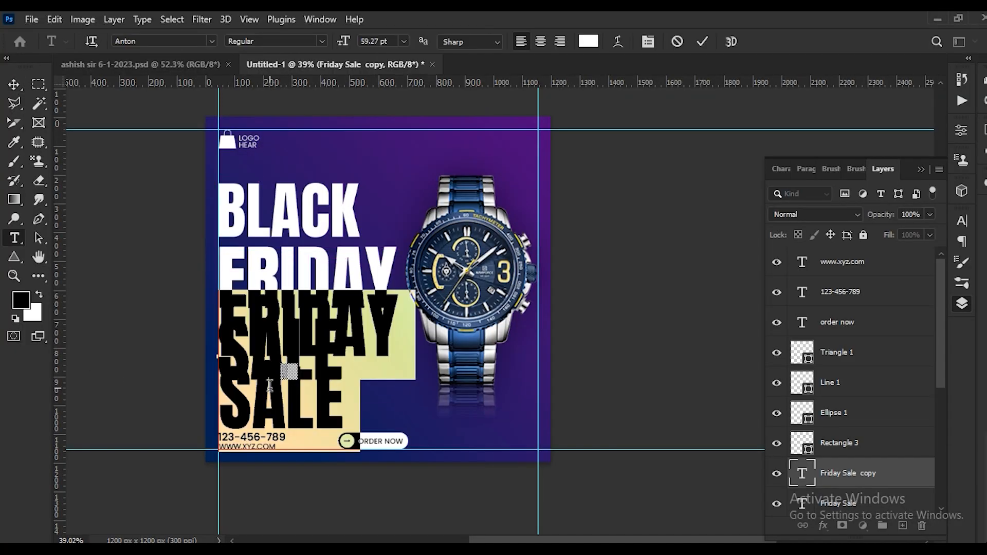
pyautogui.hotkey('ctrl', 'Return')
# - Copy "on all items" from the Google Translate page and paste it into a duplicate of the Friday Sale text in Photoshop
pyautogui.hotkey('alt', 'Tab')
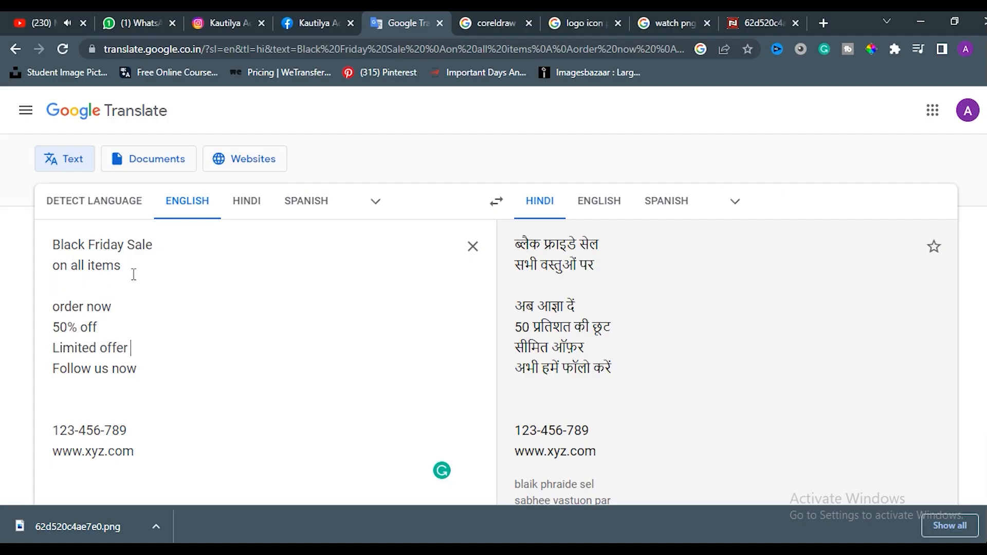
pyautogui.moveTo(134, 275); pyautogui.dragTo(52, 275)
pyautogui.hotkey('ctrl', 'c')
pyautogui.hotkey('alt', 'Tab')
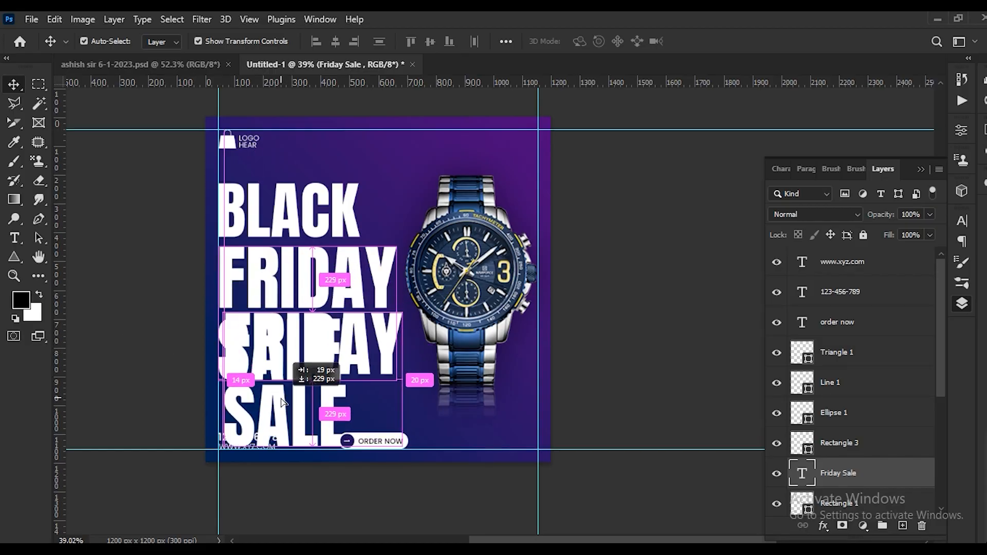
pyautogui.doubleClick(293, 391)
pyautogui.hotkey('ctrl', 'v')
pyautogui.hotkey('ctrl', 'Return')
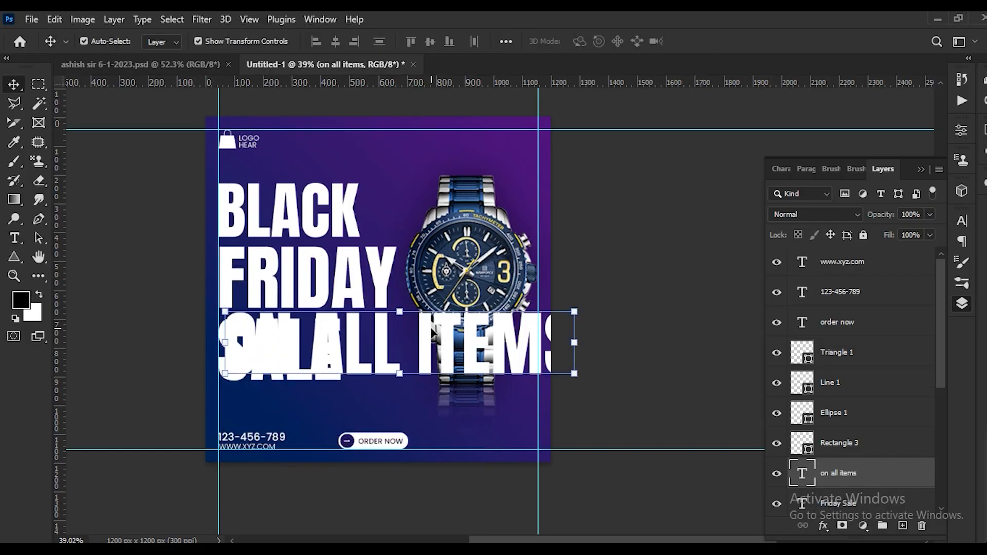
# - Move the "on all items" text below the headline and change its font to Autography
pyautogui.moveTo(433, 333); pyautogui.dragTo(376, 397)
pyautogui.doubleClick(360, 406)
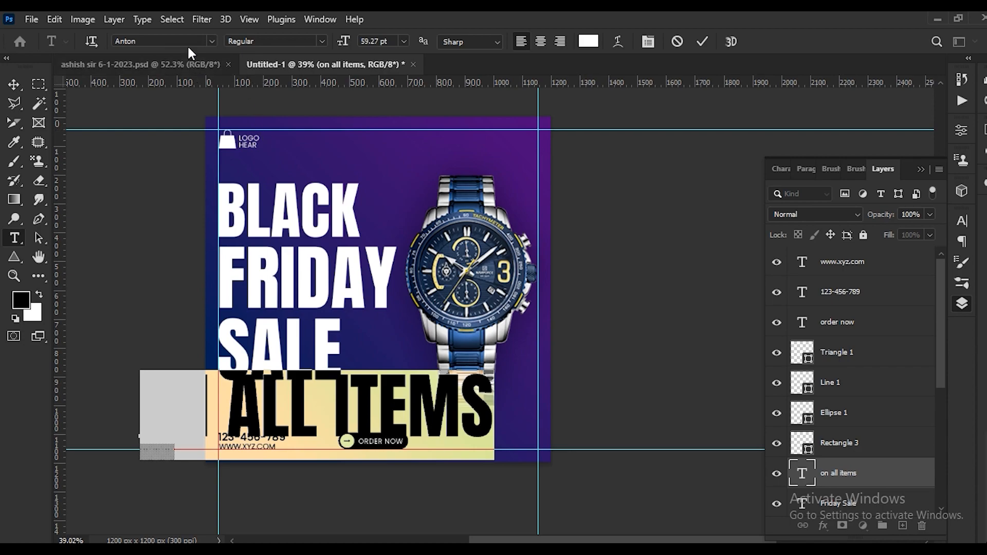
pyautogui.click(211, 42)
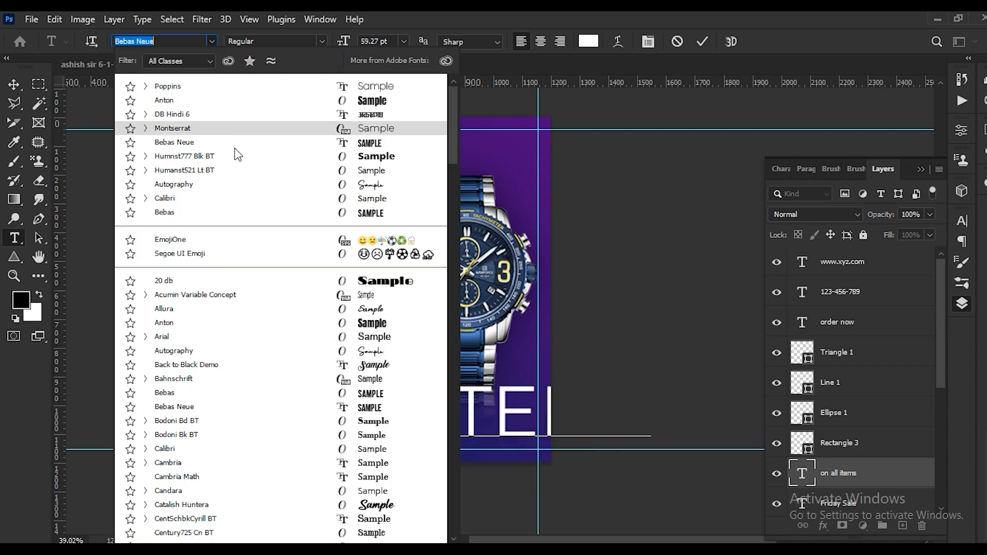
pyautogui.click(260, 187)
pyautogui.hotkey('ctrl', 'Return')
# - Scale the "on all items" text to about 54.5% and place it directly under the word SALE
pyautogui.hotkey('ctrl', '-')
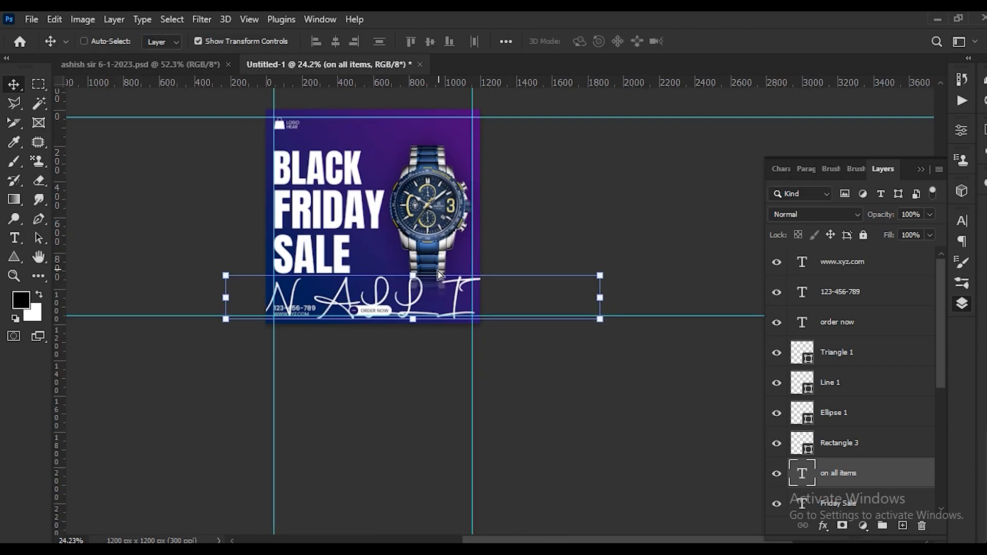
pyautogui.hotkey('ctrl', 't')
pyautogui.moveTo(608, 307); pyautogui.dragTo(523, 308)
pyautogui.scroll(5, 301, 326)
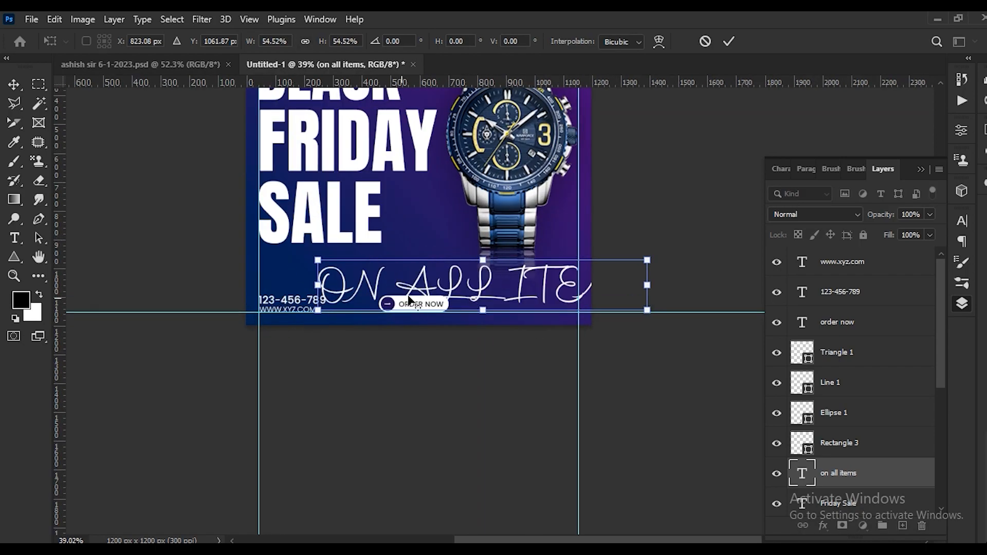
pyautogui.press('Return')
pyautogui.moveTo(427, 283); pyautogui.dragTo(375, 264)
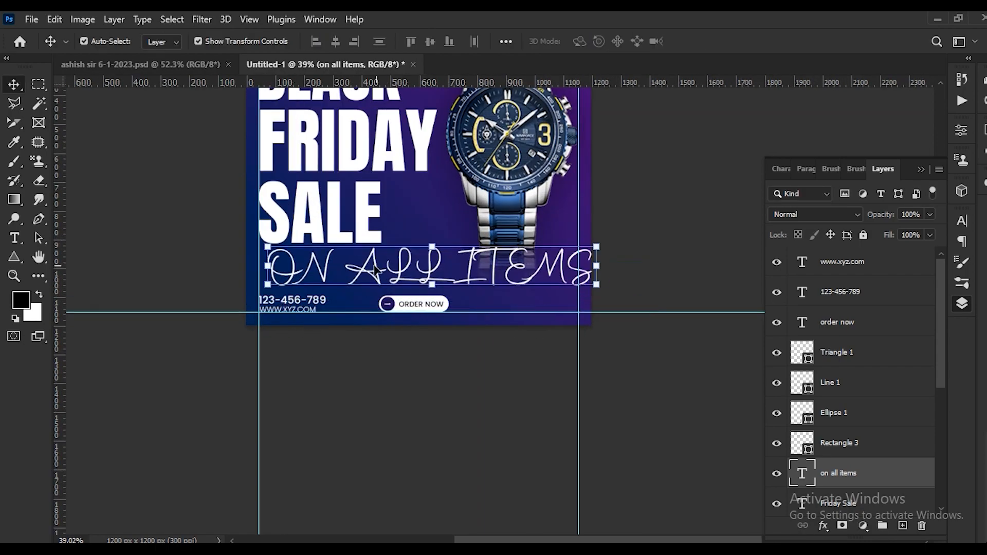
# - Turn off All Caps for the "on all items" script text
pyautogui.doubleClick(377, 266)
pyautogui.click(962, 220)
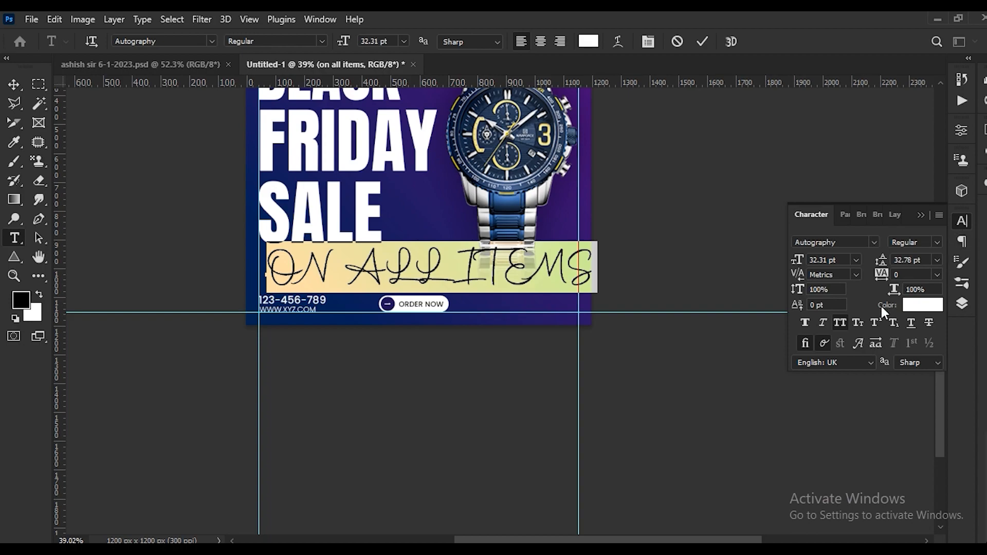
pyautogui.click(839, 323)
# - Capitalise the first letter of each word so the script text reads "On All Items"
pyautogui.click(268, 270)
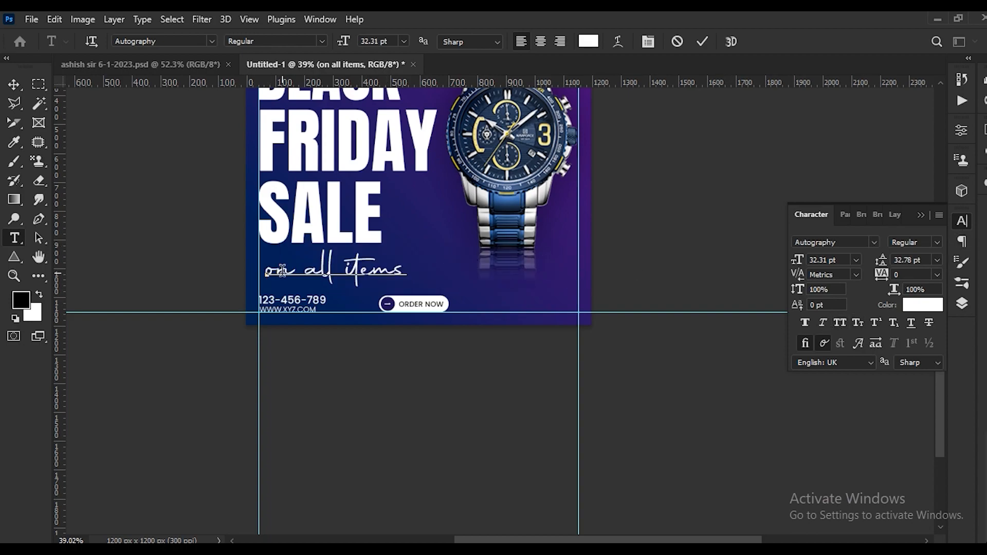
pyautogui.hotkey('shift', 'Right')
pyautogui.write('O')
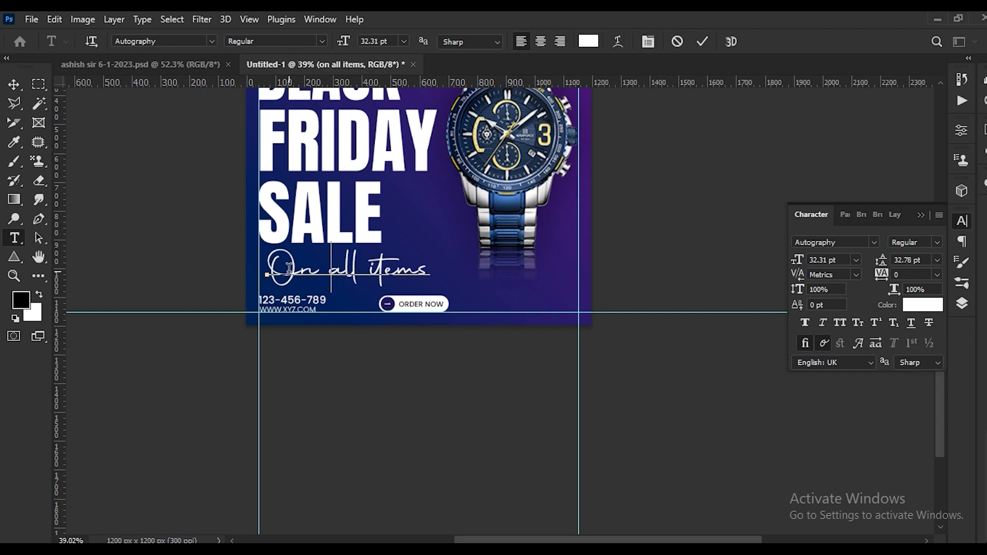
pyautogui.press('BackSpace')
pyautogui.write('A')
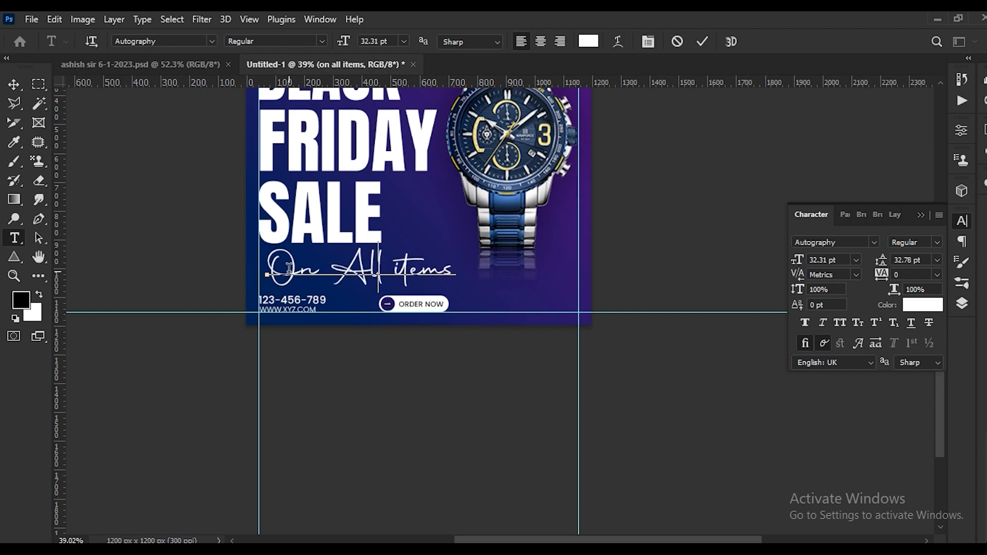
pyautogui.press('BackSpace')
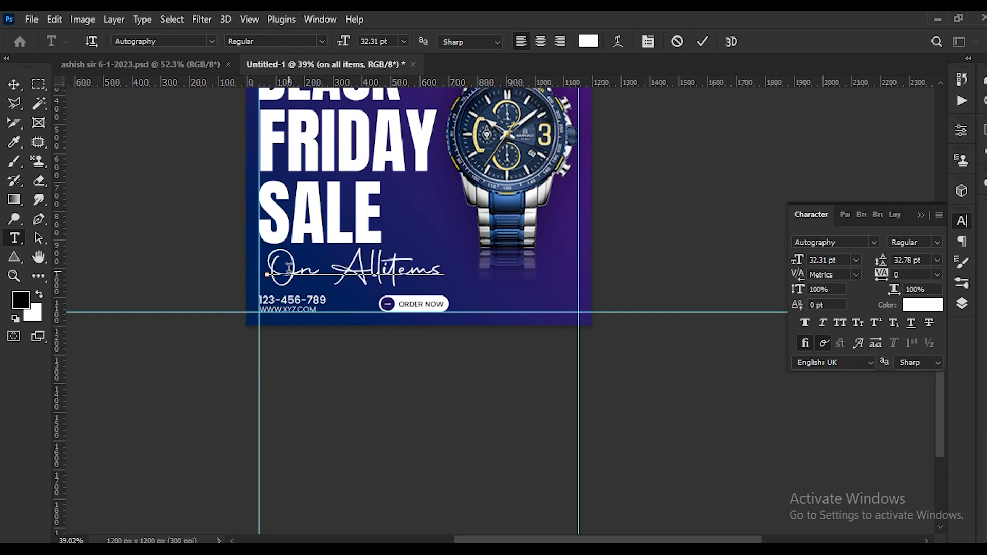
pyautogui.press('Delete')
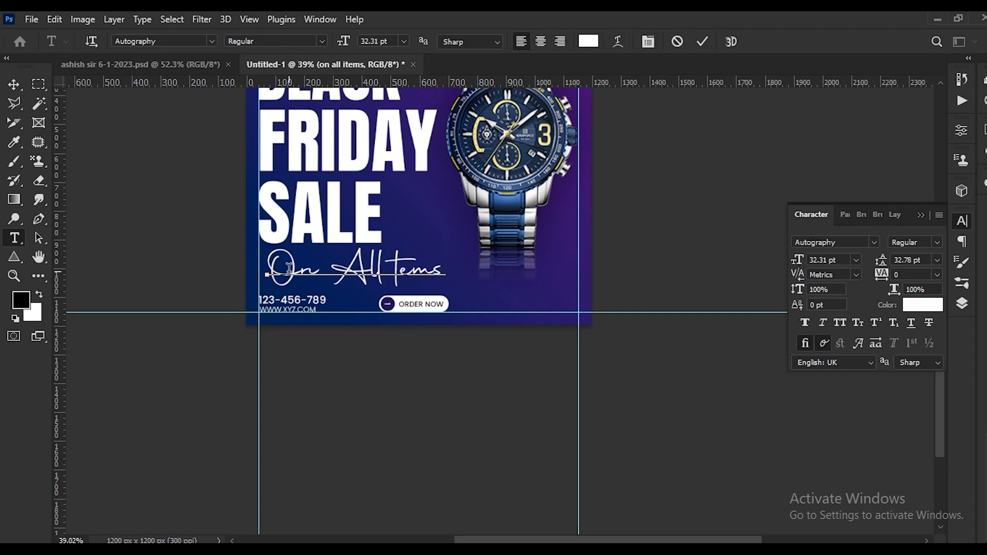
pyautogui.write('I')
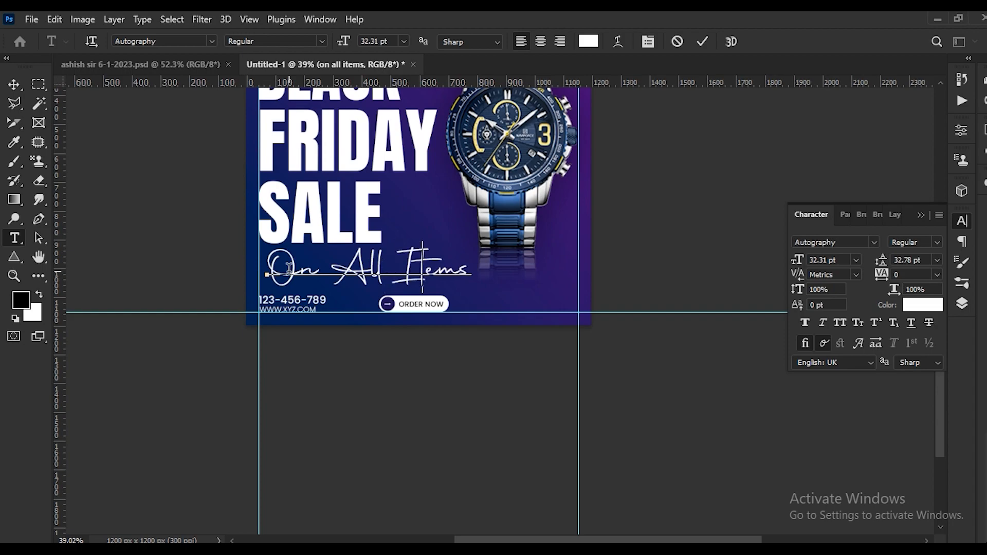
pyautogui.hotkey('ctrl', 'Return')
# - Align the "On All Items" text to the left guide, scale it to about 75% and nudge it up toward SALE
pyautogui.press('v')
pyautogui.scroll(-4, 426, 257)
pyautogui.scroll(5, 326, 274)
pyautogui.moveTo(436, 243); pyautogui.dragTo(429, 246)
pyautogui.hotkey('ctrl', 't')
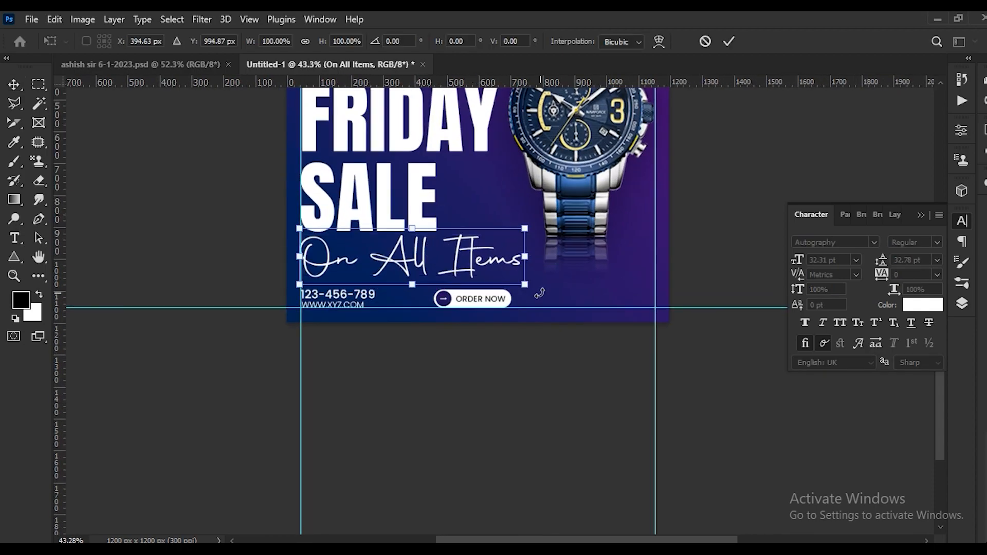
pyautogui.moveTo(524, 284); pyautogui.dragTo(468, 269)
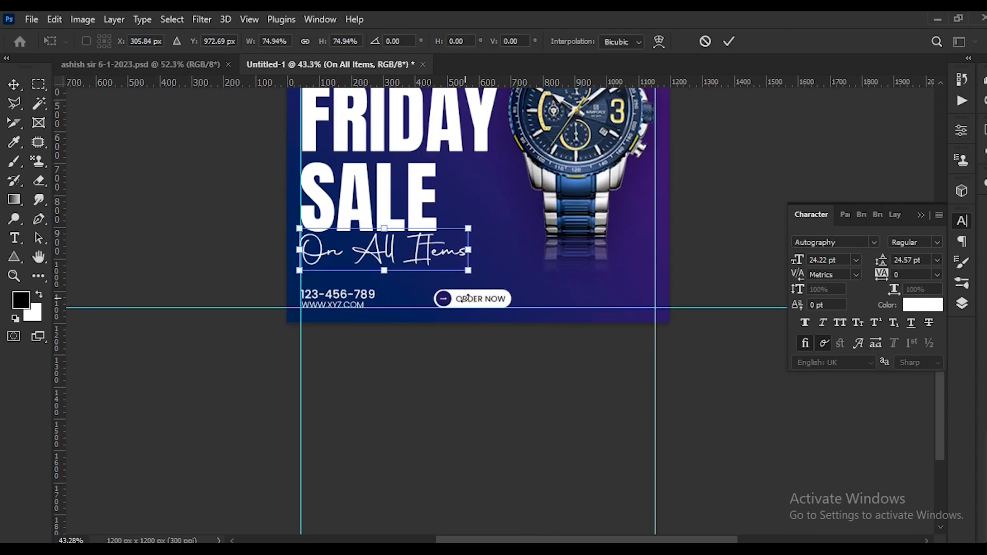
pyautogui.hotkey('shift', 'Up')
pyautogui.click(729, 40)
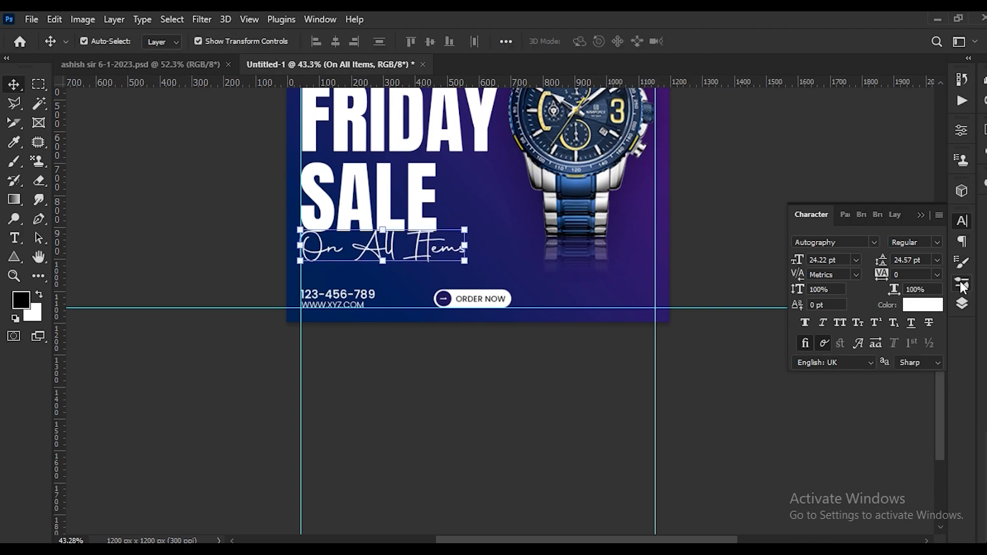
# - Recolour the "On All Items" text bright yellow and move it up slightly to overlap the bottom of SALE
pyautogui.click(960, 303)
pyautogui.scroll(-3, 834, 471)
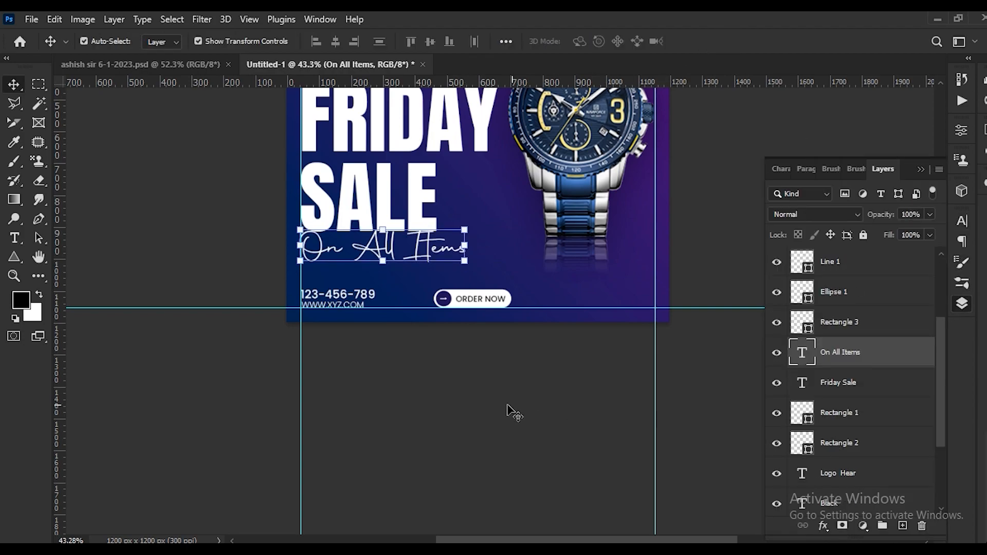
pyautogui.keyDown('shift'); pyautogui.click(396, 207); pyautogui.keyUp('shift')
pyautogui.click(841, 355)
pyautogui.click(26, 301)
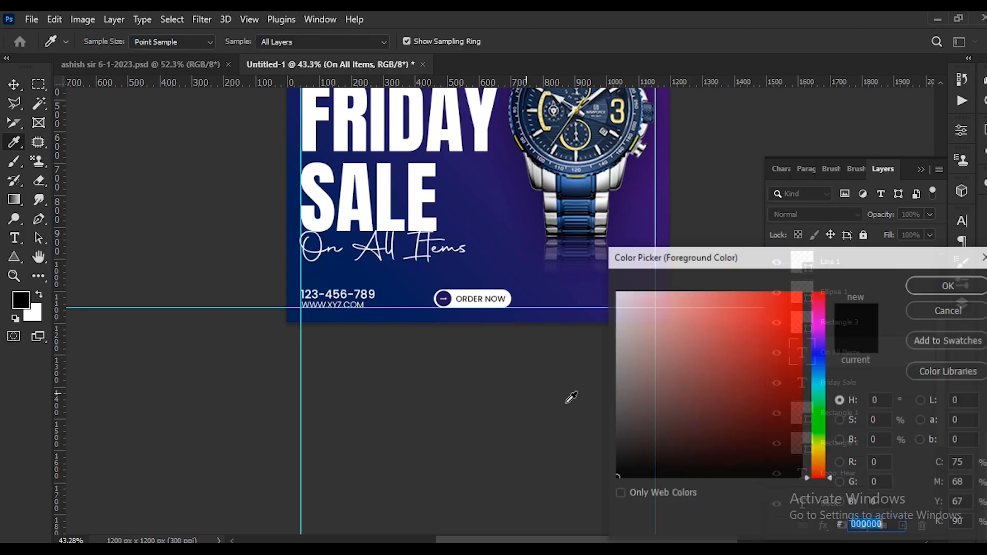
pyautogui.click(819, 452)
pyautogui.moveTo(817, 452); pyautogui.dragTo(816, 449)
pyautogui.moveTo(789, 313); pyautogui.dragTo(792, 294)
pyautogui.click(977, 287)
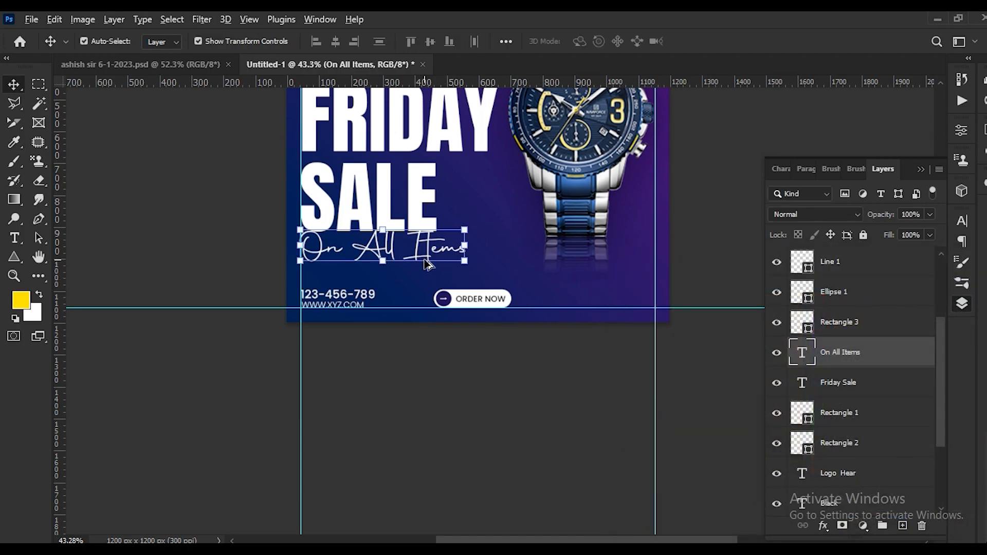
pyautogui.moveTo(426, 265); pyautogui.dragTo(424, 260)
pyautogui.hotkey('alt', 'BackSpace')
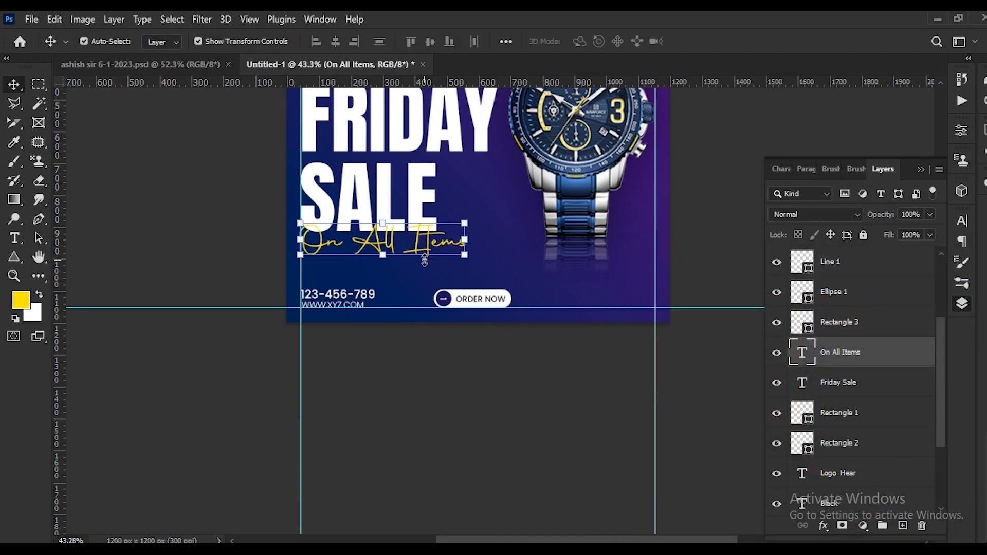
# - Add a black drop shadow to the "On All Items" text with 75% opacity, 4 px distance and about 5 px size
pyautogui.rightClick(849, 358)
pyautogui.click(705, 30)
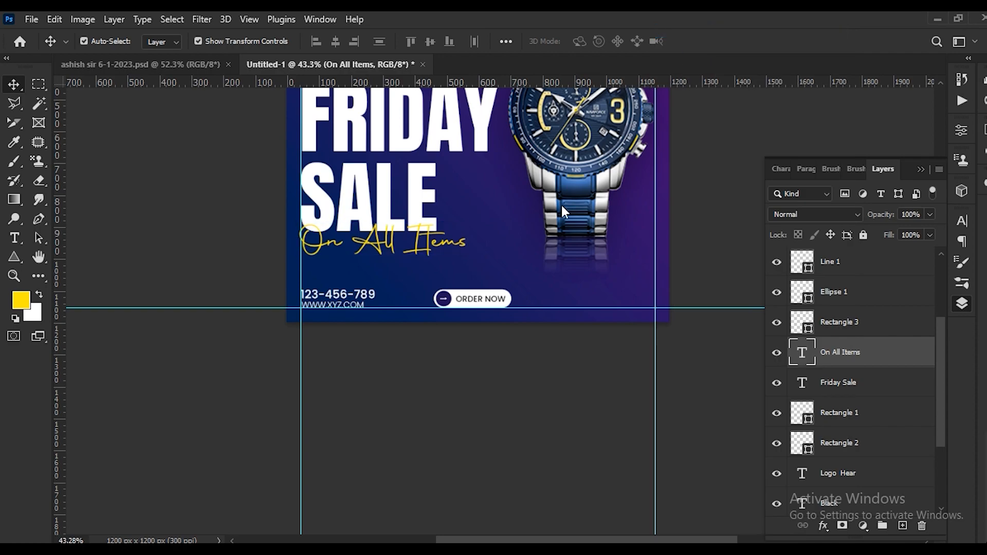
pyautogui.click(359, 404)
pyautogui.moveTo(481, 133); pyautogui.dragTo(579, 152)
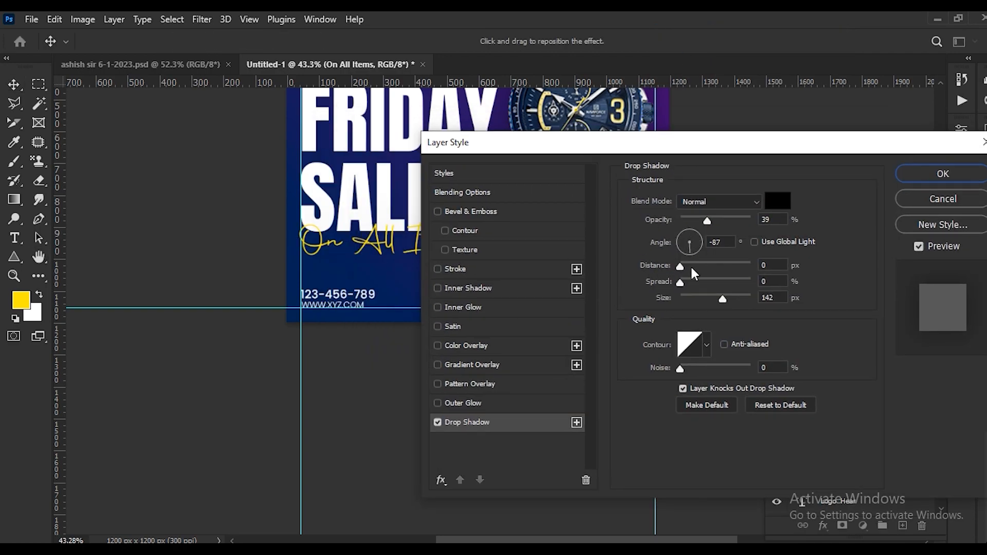
pyautogui.moveTo(691, 268); pyautogui.dragTo(692, 268)
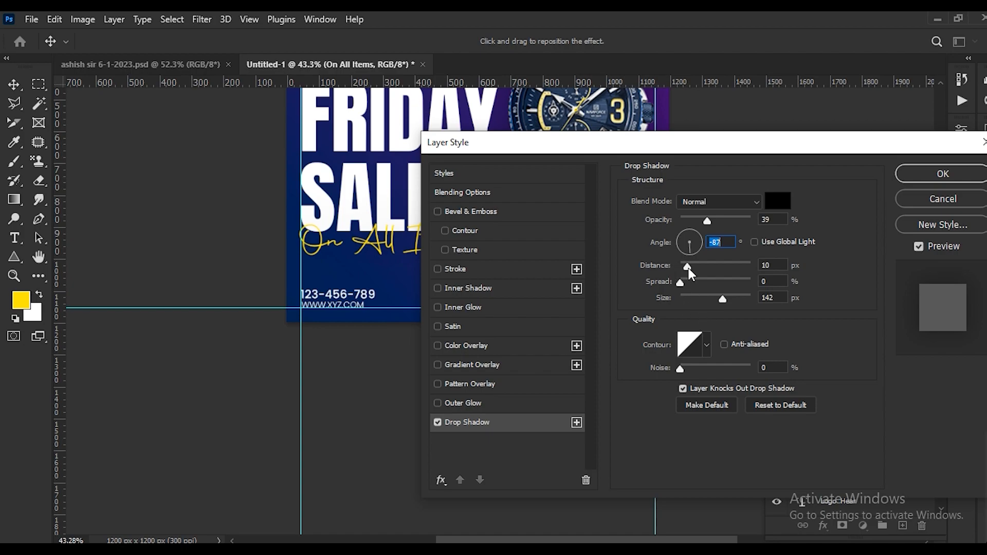
pyautogui.click(707, 266)
pyautogui.moveTo(723, 300); pyautogui.dragTo(665, 306)
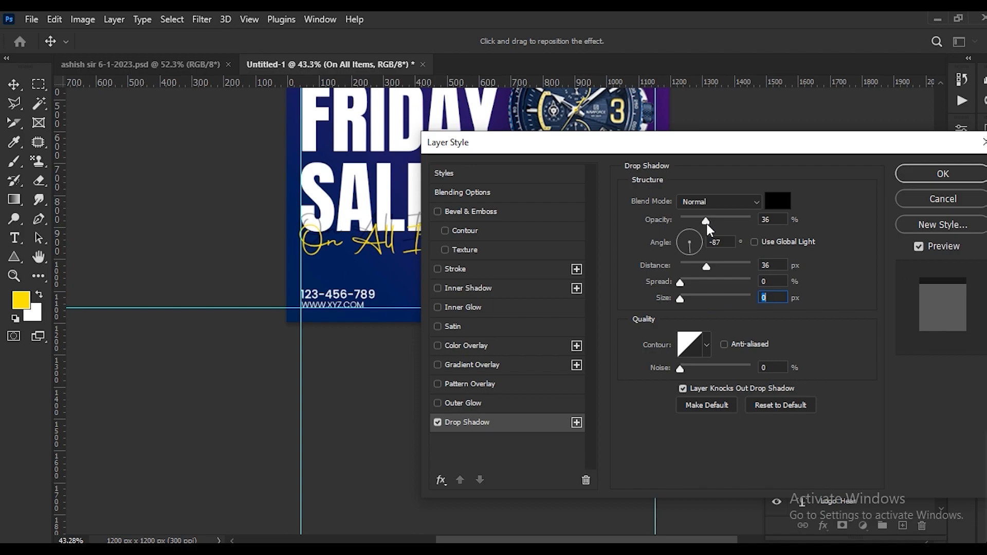
pyautogui.moveTo(706, 222); pyautogui.dragTo(735, 224)
pyautogui.click(734, 226)
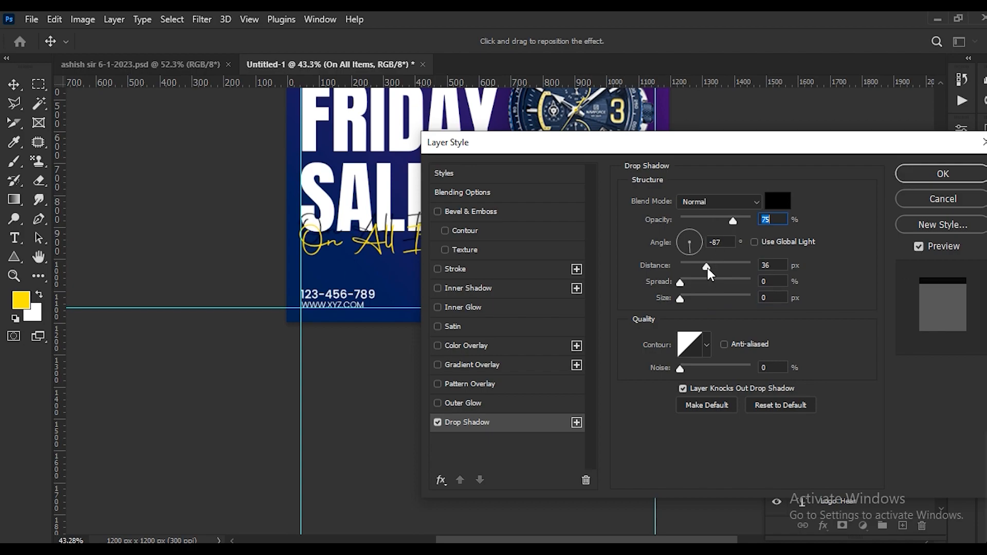
pyautogui.moveTo(707, 266); pyautogui.dragTo(683, 270)
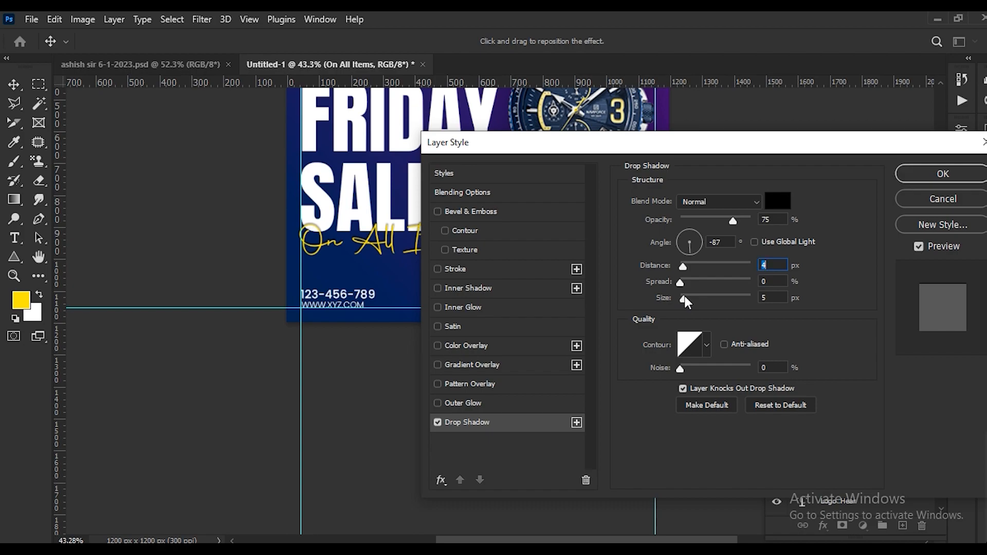
pyautogui.click(685, 296)
pyautogui.click(941, 174)
# - Enlarge the yellow "On All Items" text slightly, keeping it anchored at the left guide
pyautogui.scroll(-2, 377, 354)
pyautogui.scroll(3, 386, 290)
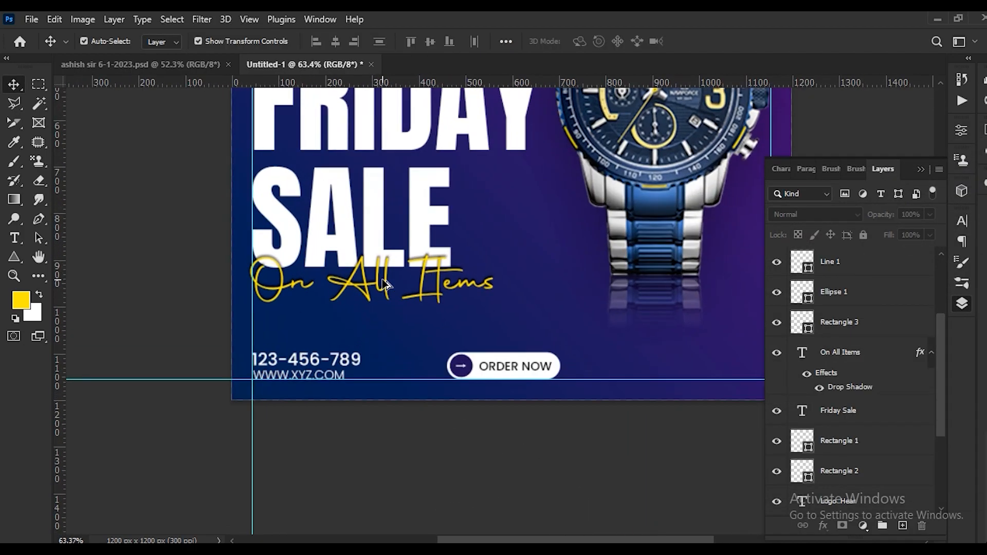
pyautogui.scroll(-2, 397, 297)
pyautogui.doubleClick(383, 282)
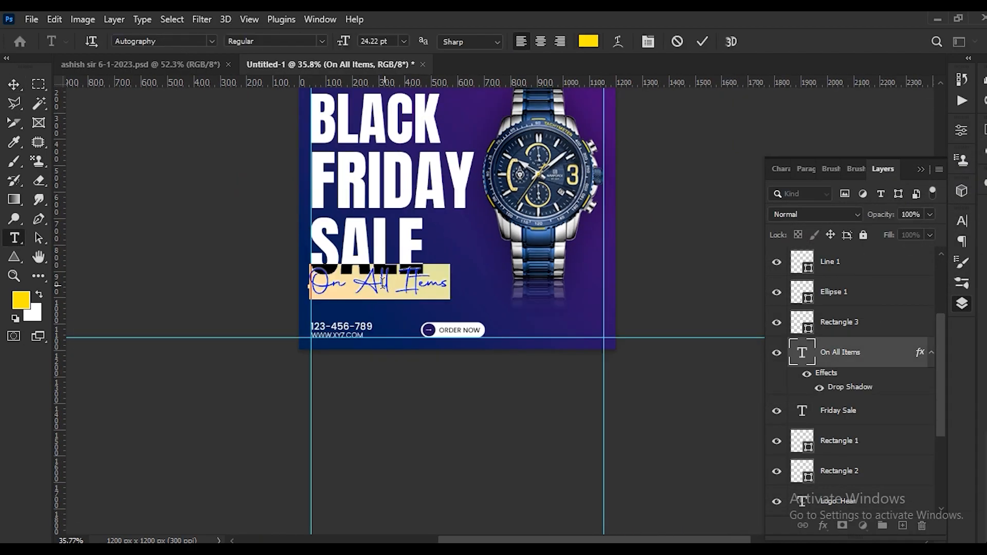
pyautogui.hotkey('ctrl', 'Return')
pyautogui.hotkey('ctrl', 't')
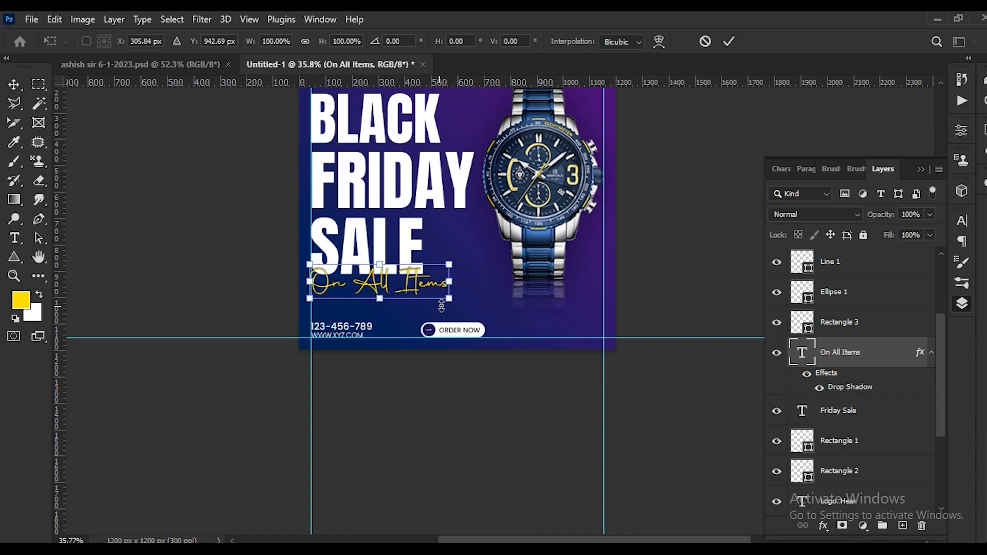
pyautogui.moveTo(445, 303); pyautogui.dragTo(456, 311)
pyautogui.press('Return')
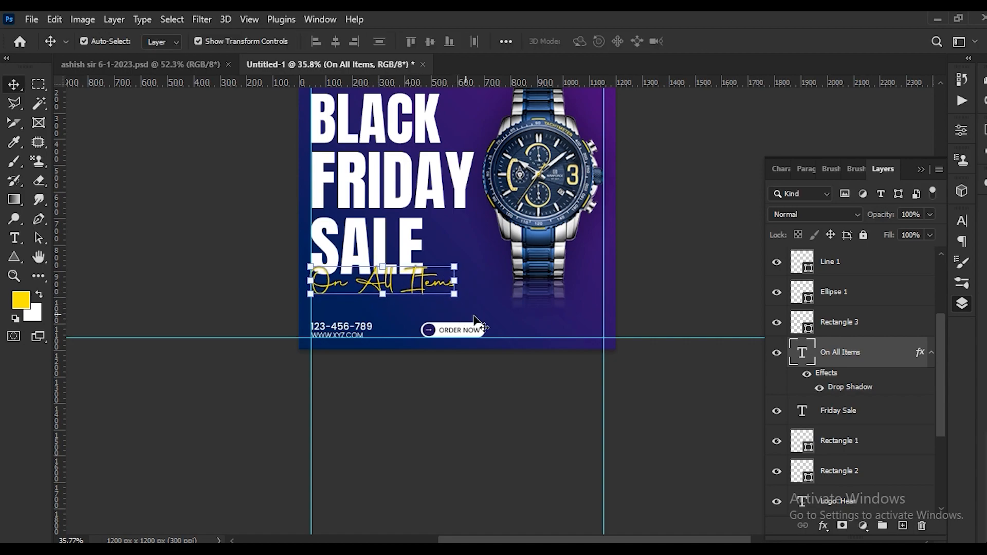
# - Reduce the opacity of the "On All Items" text's drop shadow to about 69% and deselect the layer
pyautogui.doubleClick(848, 386)
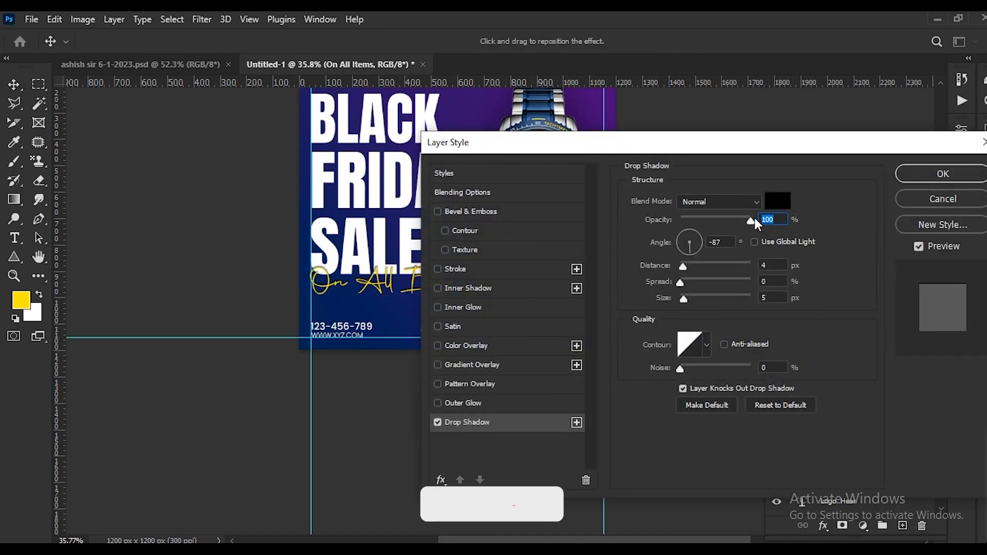
pyautogui.moveTo(726, 230); pyautogui.dragTo(729, 230)
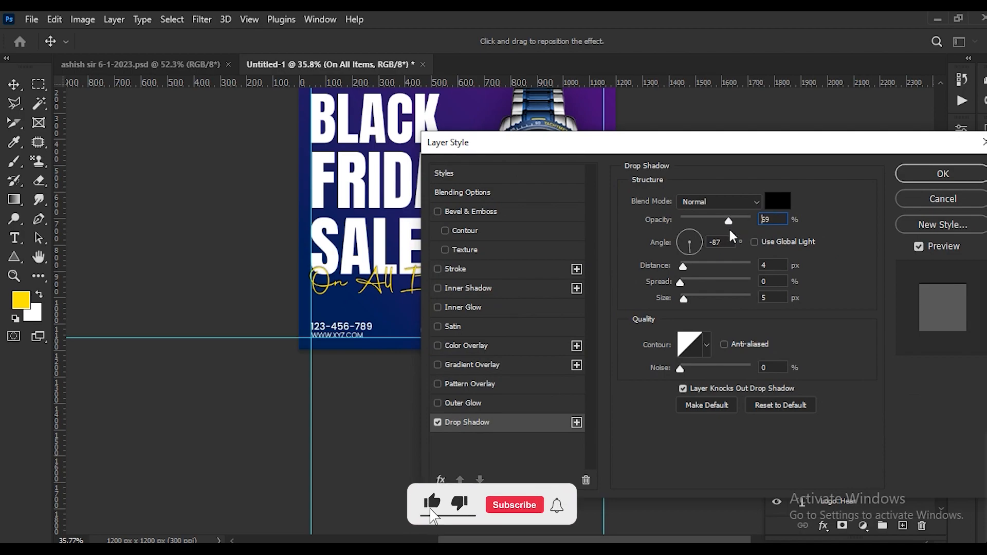
pyautogui.click(943, 174)
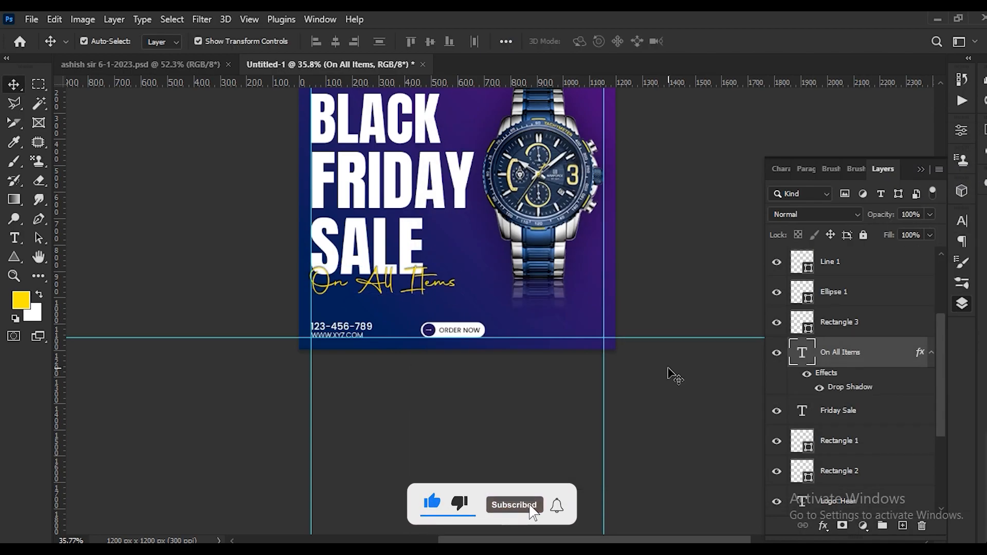
pyautogui.hotkey('ctrl', 'shift', 's')
pyautogui.click(595, 470)
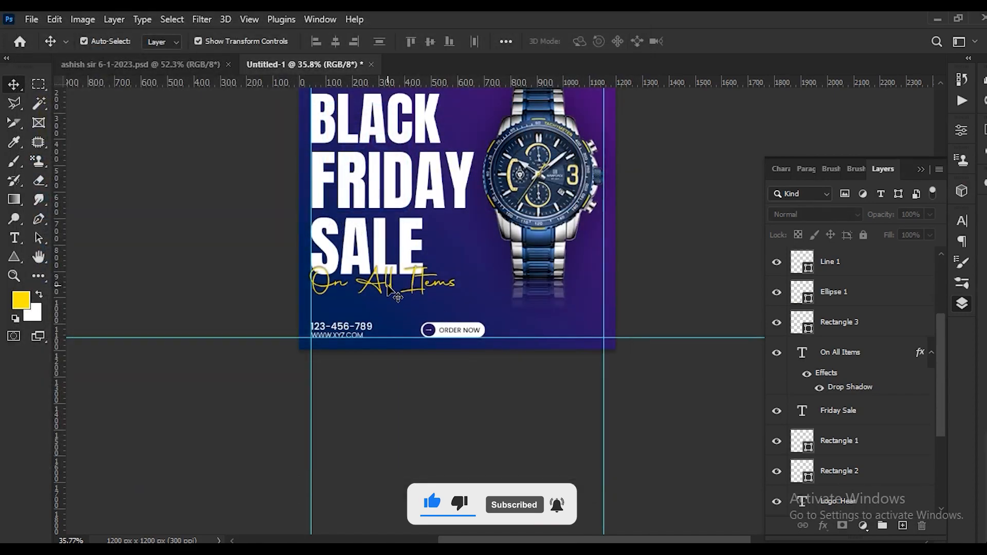
# - Review the overall layout of the post and the lower area around the watch and contact details
pyautogui.click(387, 286)
pyautogui.click(534, 318)
pyautogui.scroll(-6, 406, 316)
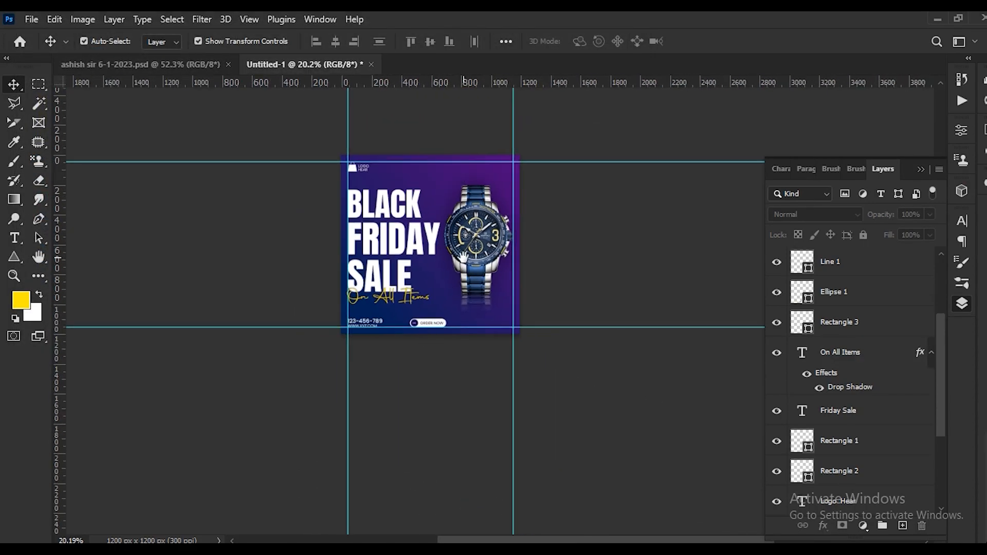
pyautogui.moveTo(463, 256); pyautogui.dragTo(431, 276)
pyautogui.scroll(1, 430, 276)
pyautogui.moveTo(260, 333); pyautogui.dragTo(353, 206)
pyautogui.click(249, 311)
pyautogui.scroll(2, 476, 349)
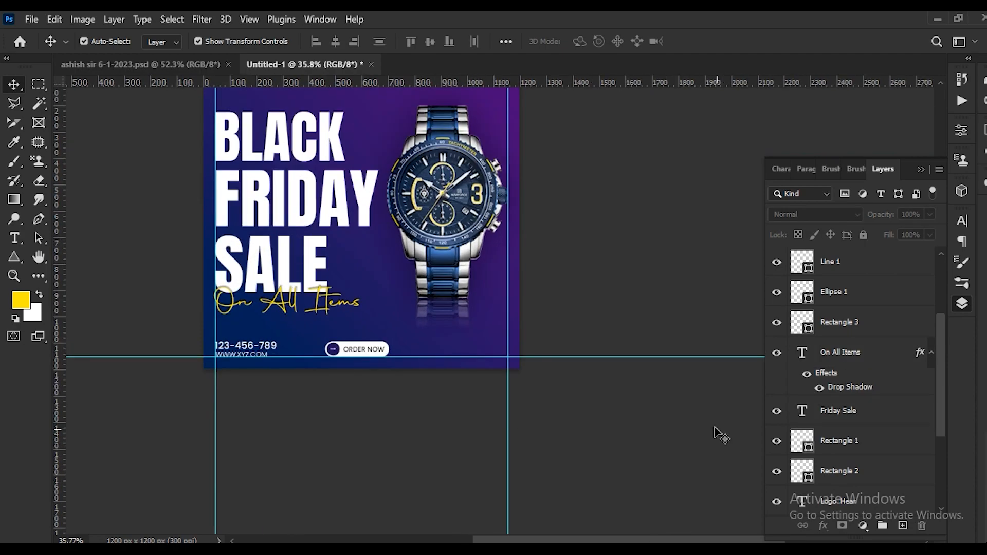
# - Draw a closed curved shape of about 366 x 388 px with the Pen tool over the canvas's lower-right corner
pyautogui.click(14, 257)
pyautogui.click(38, 220)
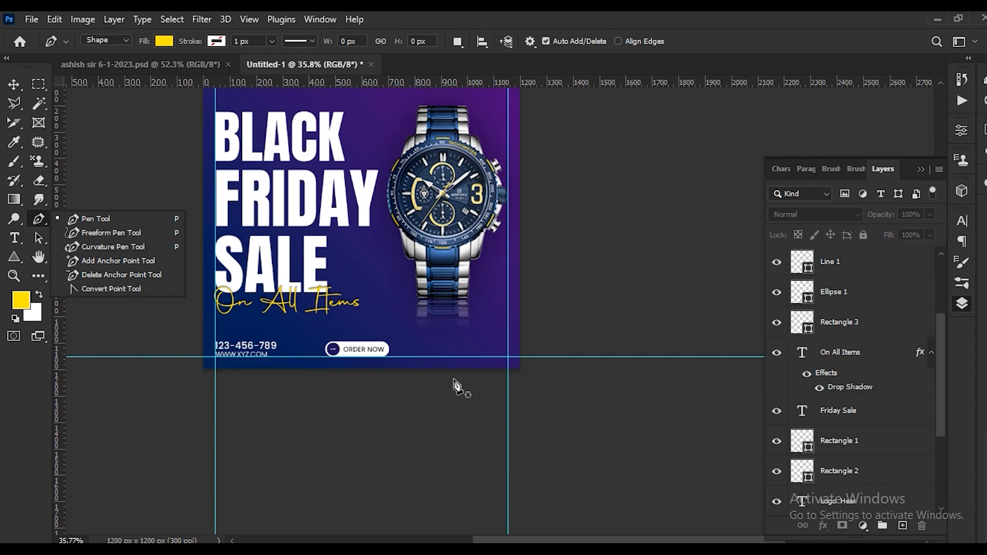
pyautogui.click(436, 379)
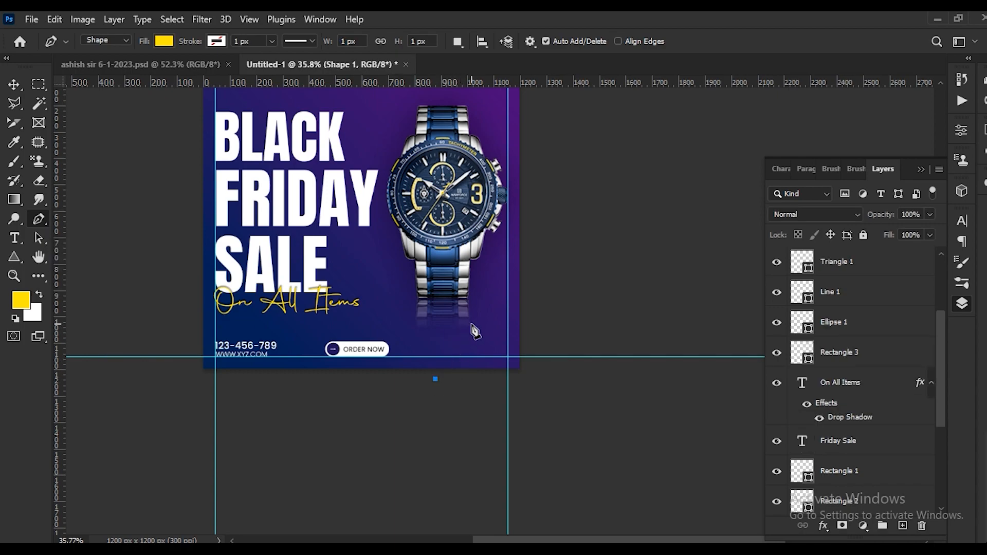
pyautogui.moveTo(471, 322); pyautogui.dragTo(539, 262)
pyautogui.click(472, 322)
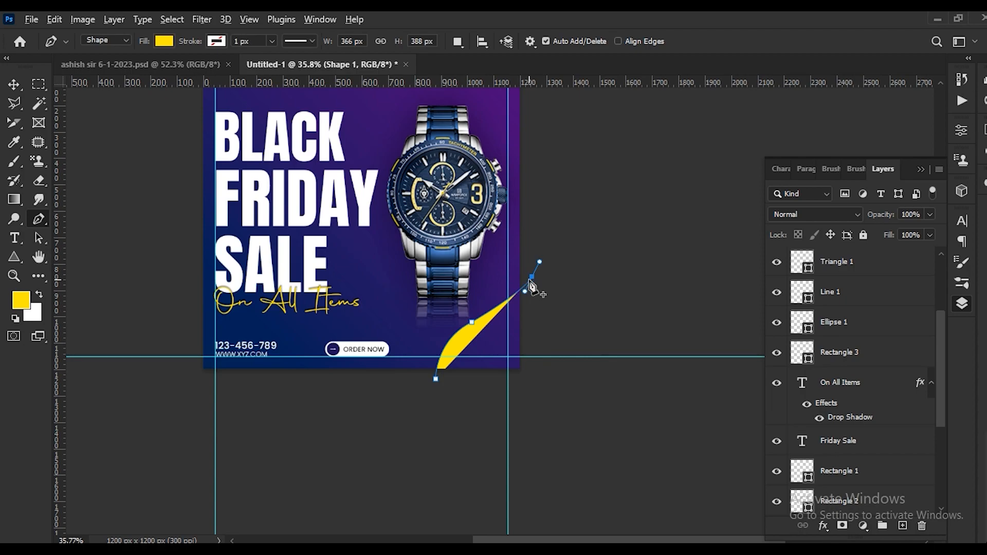
pyautogui.click(531, 276)
pyautogui.click(531, 376)
pyautogui.click(435, 379)
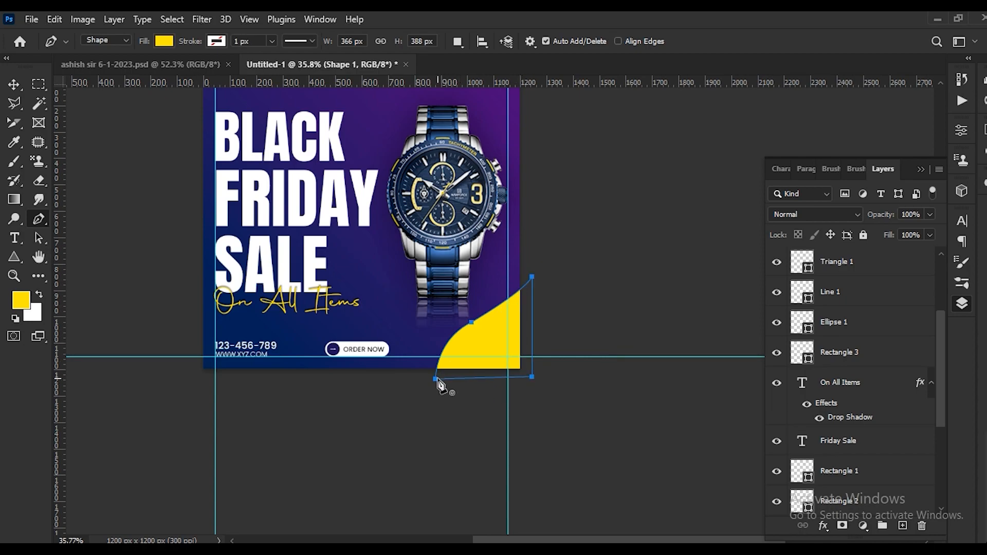
pyautogui.click(14, 84)
pyautogui.click(640, 332)
# - Remove the corner shape's fill and give it a white 4 px stroke
pyautogui.click(473, 337)
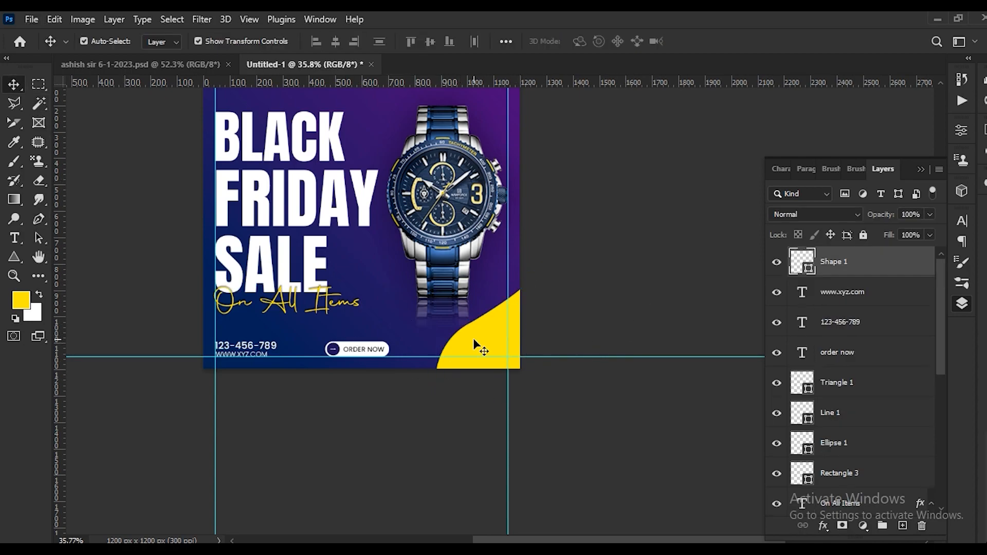
pyautogui.click(13, 257)
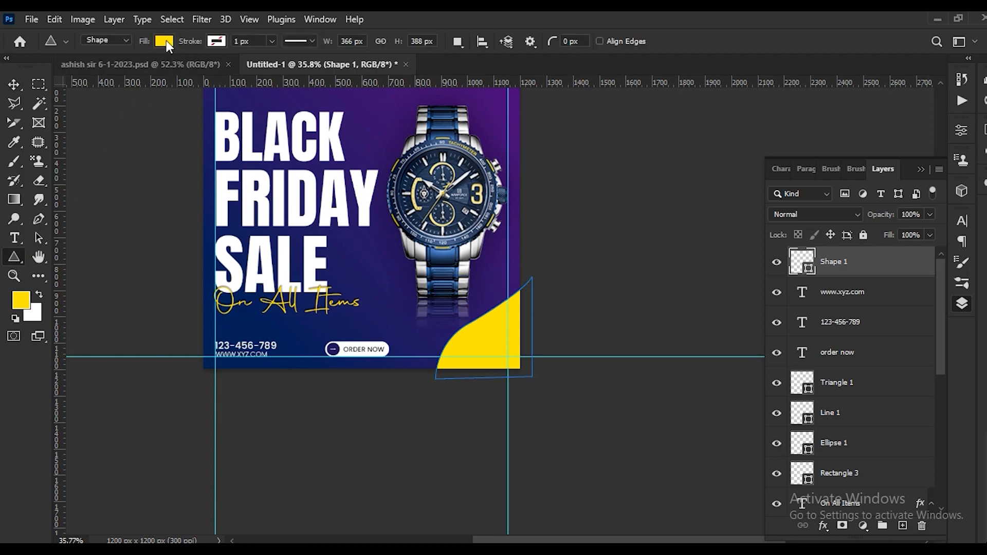
pyautogui.click(165, 41)
pyautogui.click(77, 69)
pyautogui.click(222, 41)
pyautogui.click(150, 120)
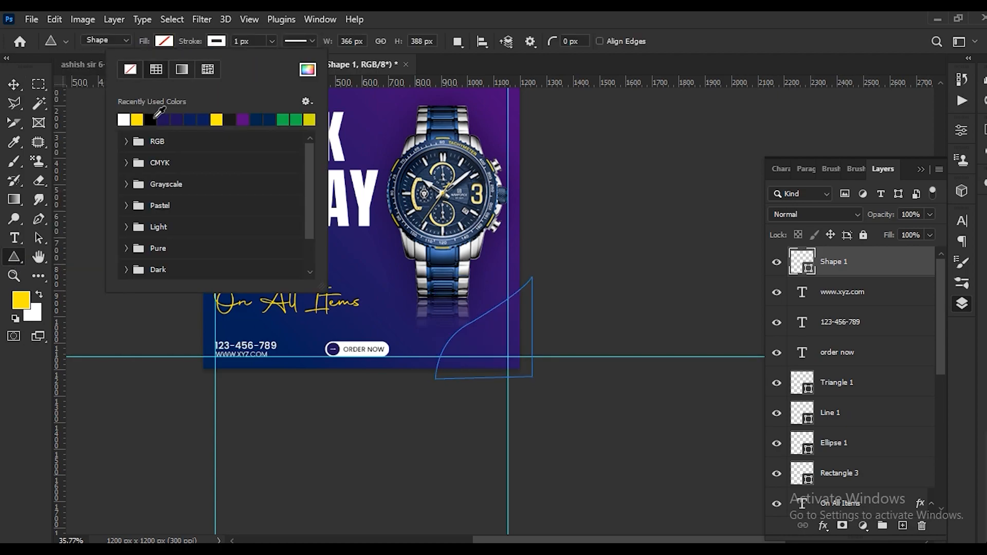
pyautogui.click(254, 37)
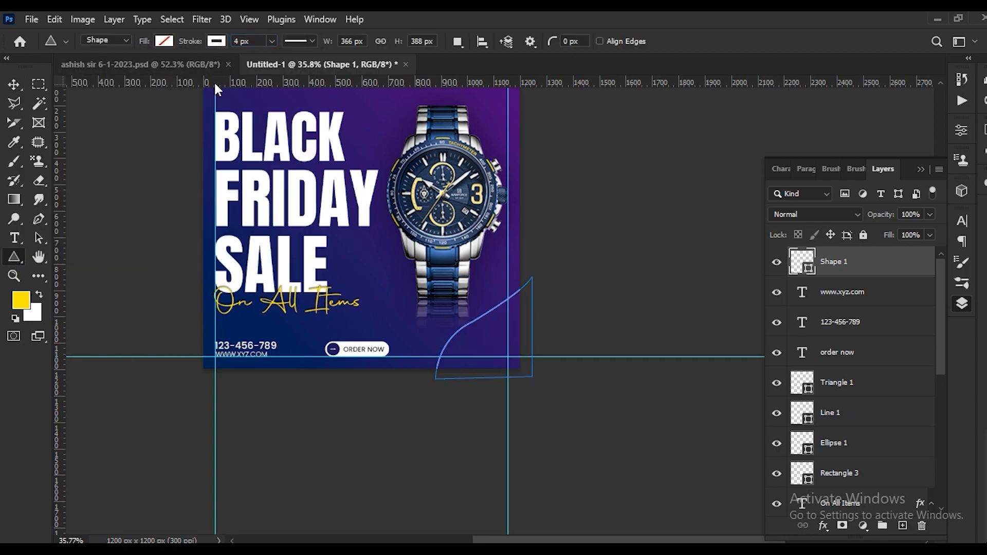
pyautogui.click(14, 84)
pyautogui.click(332, 423)
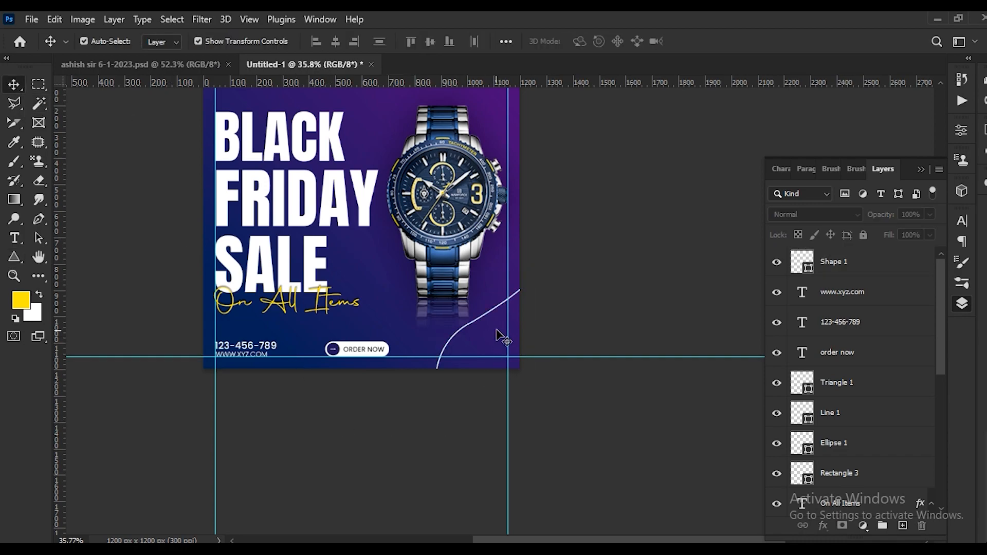
# - Increase the curved corner shape's stroke width to 6 px
pyautogui.click(518, 280)
pyautogui.press('u')
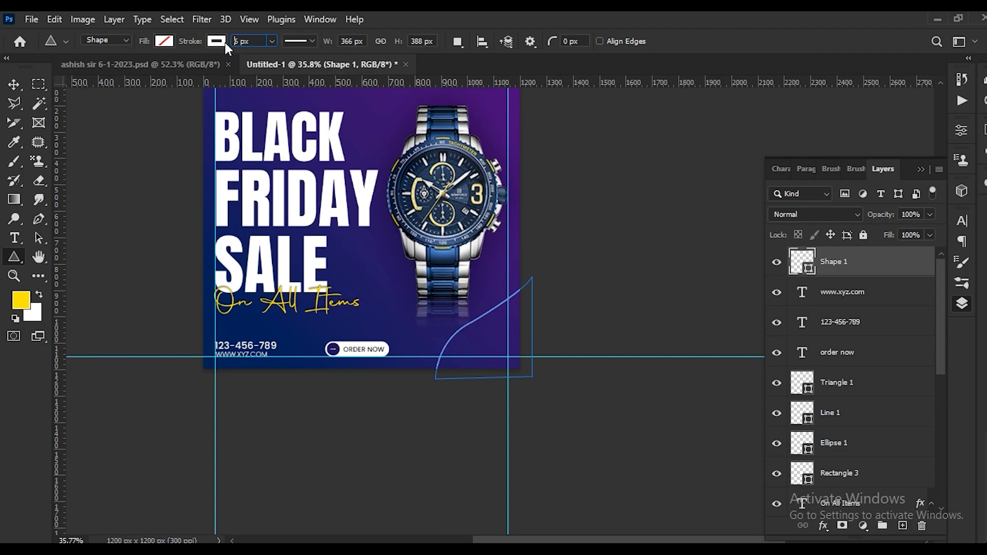
pyautogui.write('6')
pyautogui.press('Return')
pyautogui.click(13, 84)
pyautogui.click(674, 231)
pyautogui.scroll(-2, 550, 341)
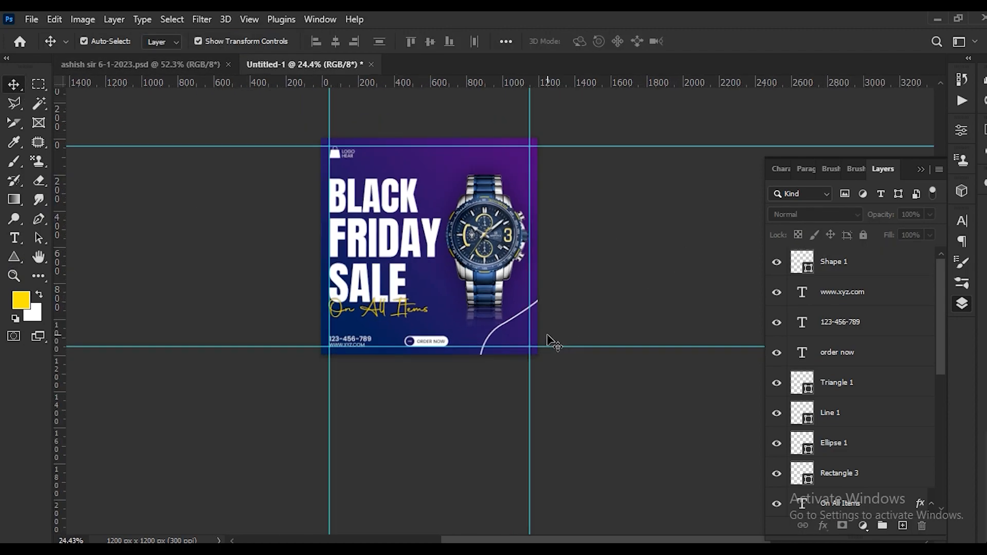
pyautogui.scroll(5, 531, 320)
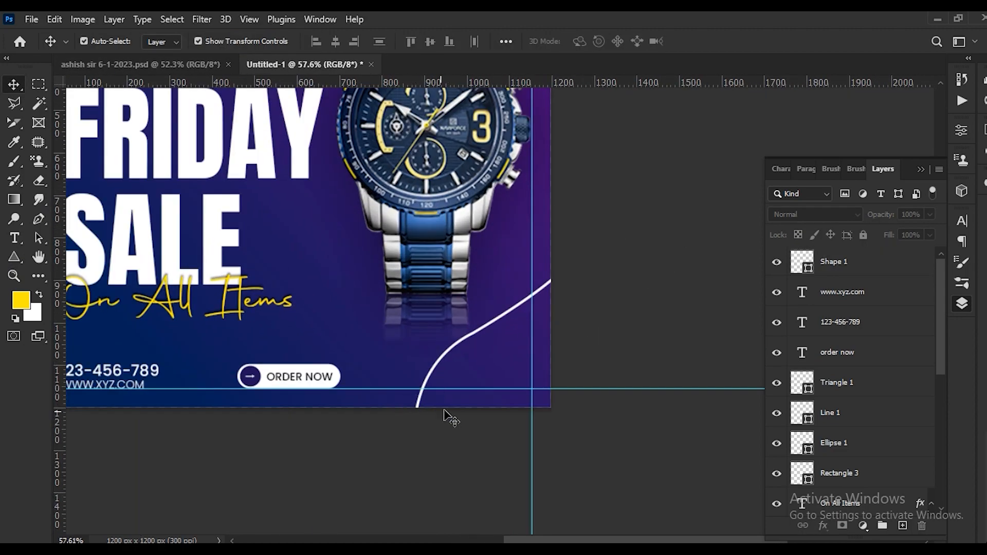
# - Duplicate the phone number text into the curved corner and replace its content with "50% OFF"
pyautogui.scroll(-3, 446, 409)
pyautogui.moveTo(282, 392); pyautogui.dragTo(515, 390)
pyautogui.scroll(3, 478, 393)
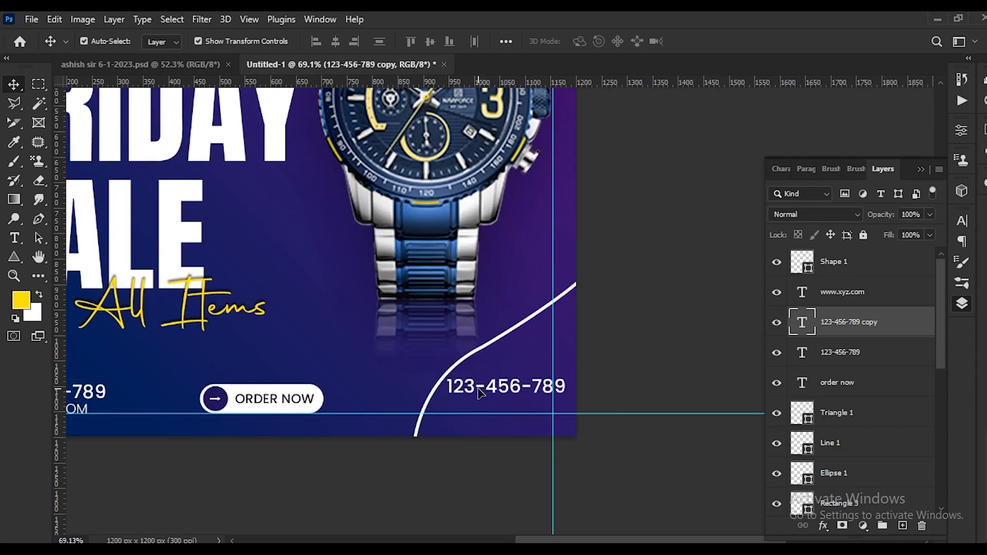
pyautogui.doubleClick(478, 393)
pyautogui.hotkey('alt', 'Tab')
pyautogui.moveTo(102, 328); pyautogui.dragTo(38, 334)
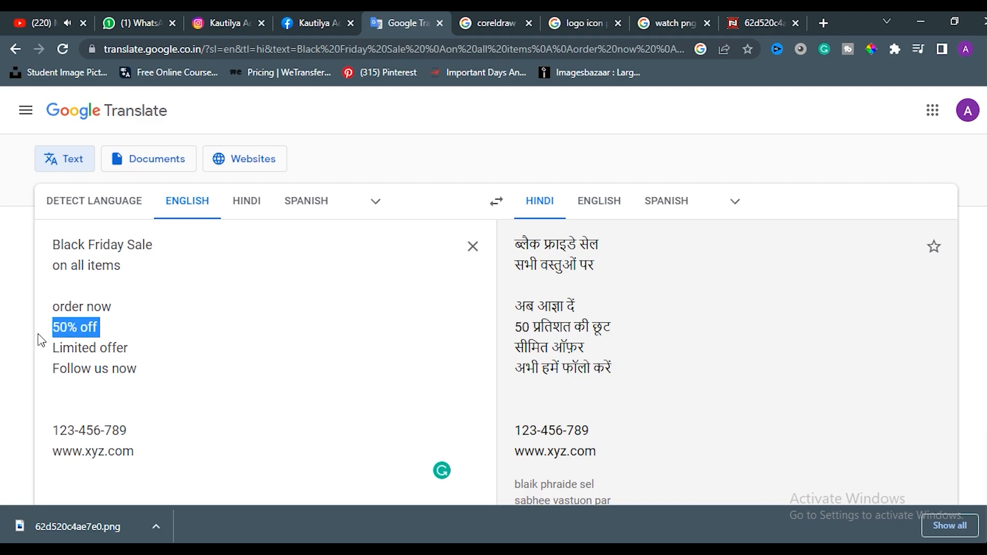
pyautogui.hotkey('alt', 'Tab')
pyautogui.write('50% OFF')
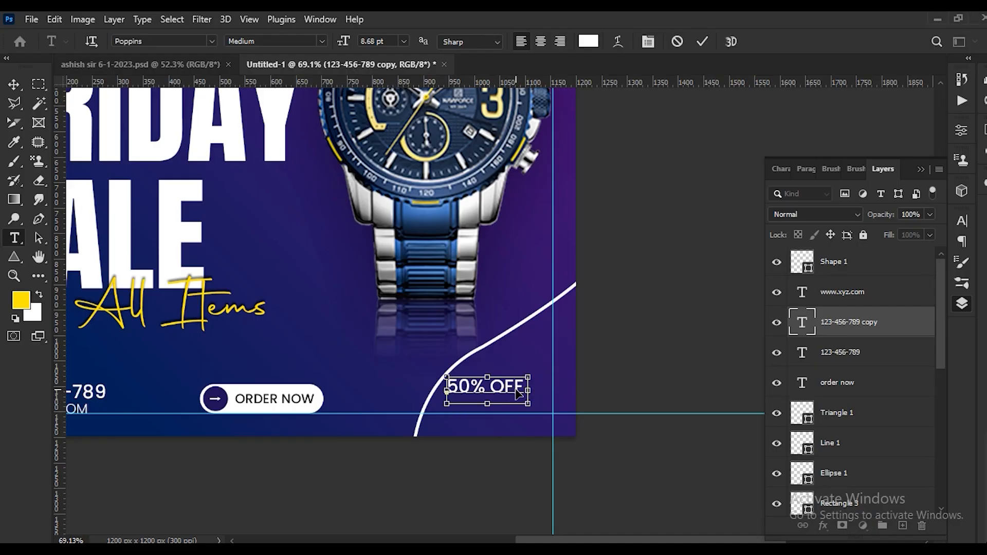
# - Set the "50% OFF" text's font to Anton Regular
pyautogui.hotkey('ctrl', 'a')
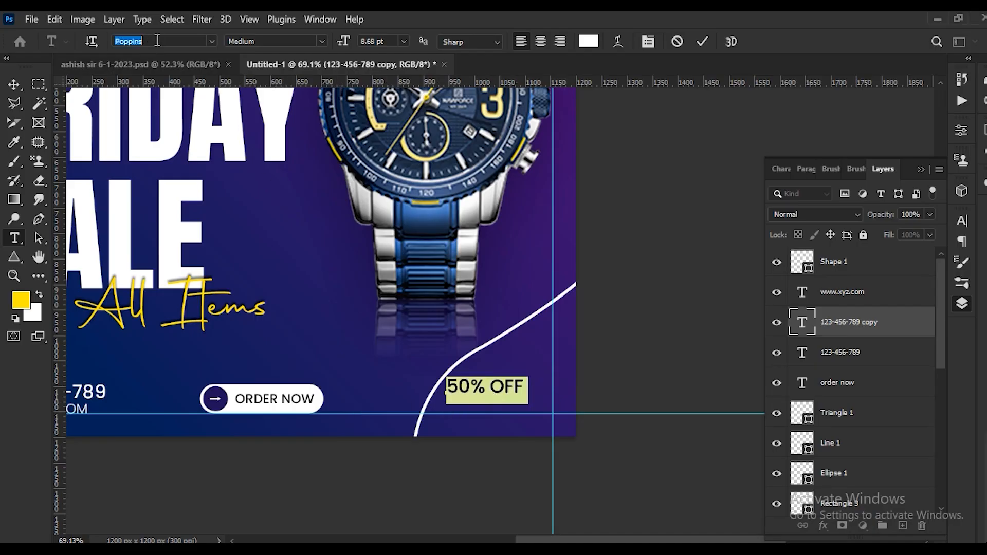
pyautogui.write('sn')
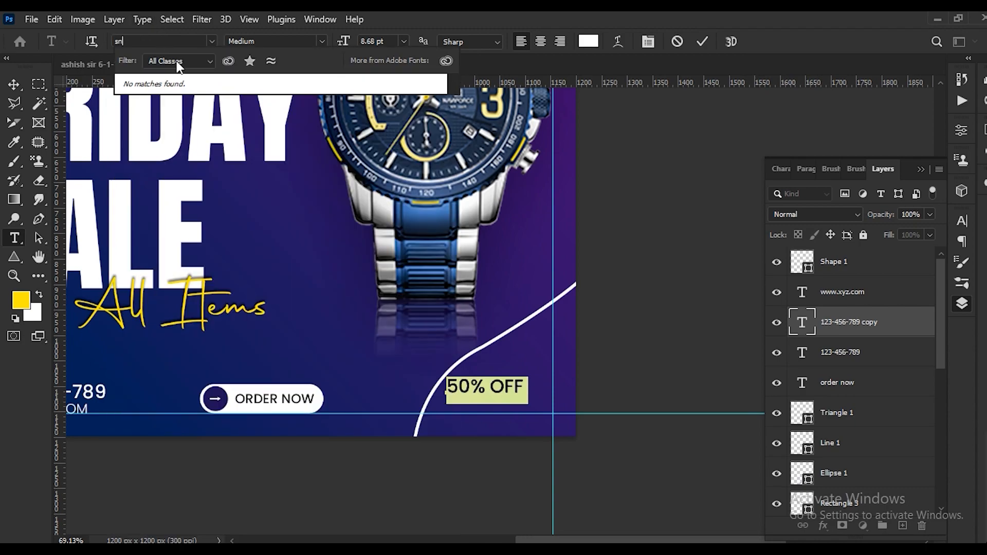
pyautogui.press('BackSpace')
pyautogui.press('BackSpace')
pyautogui.write('andara')
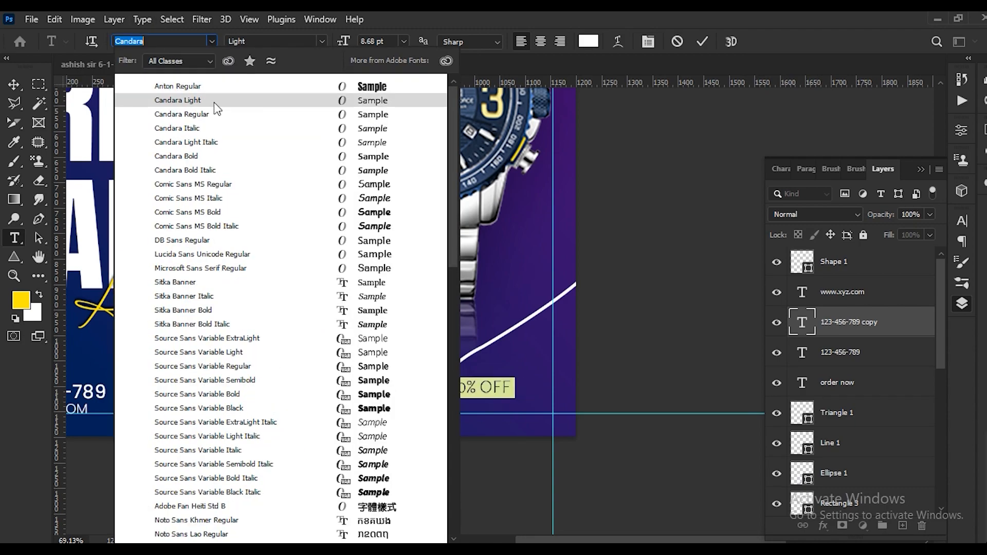
pyautogui.click(222, 90)
pyautogui.click(701, 42)
pyautogui.press('v')
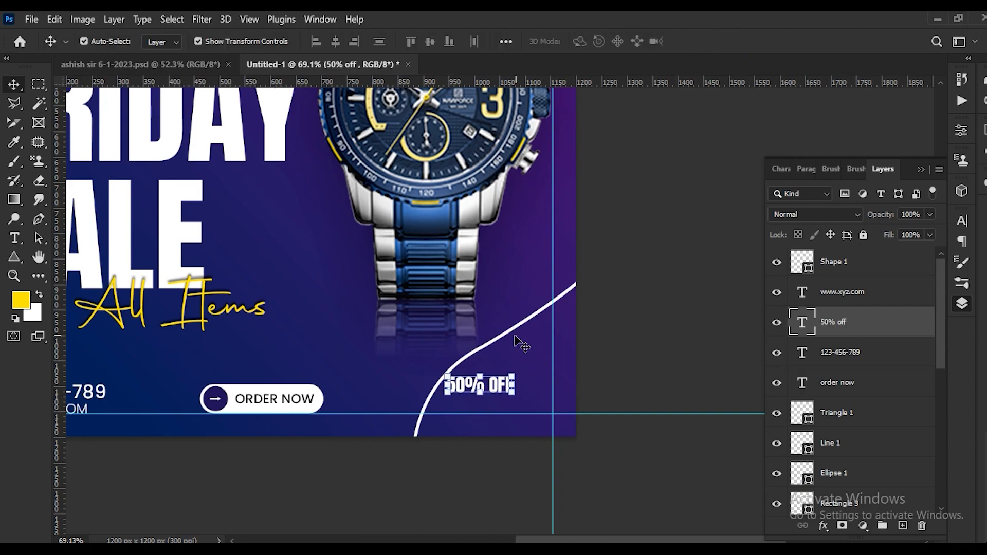
# - Position the "50% OFF" text inside the curve and enlarge it to about 12.34 pt, ending at the right guide
pyautogui.moveTo(497, 390); pyautogui.dragTo(550, 412)
pyautogui.hotkey('ctrl', 't')
pyautogui.moveTo(534, 364); pyautogui.dragTo(523, 374)
pyautogui.press('Return')
pyautogui.scroll(-3, 652, 346)
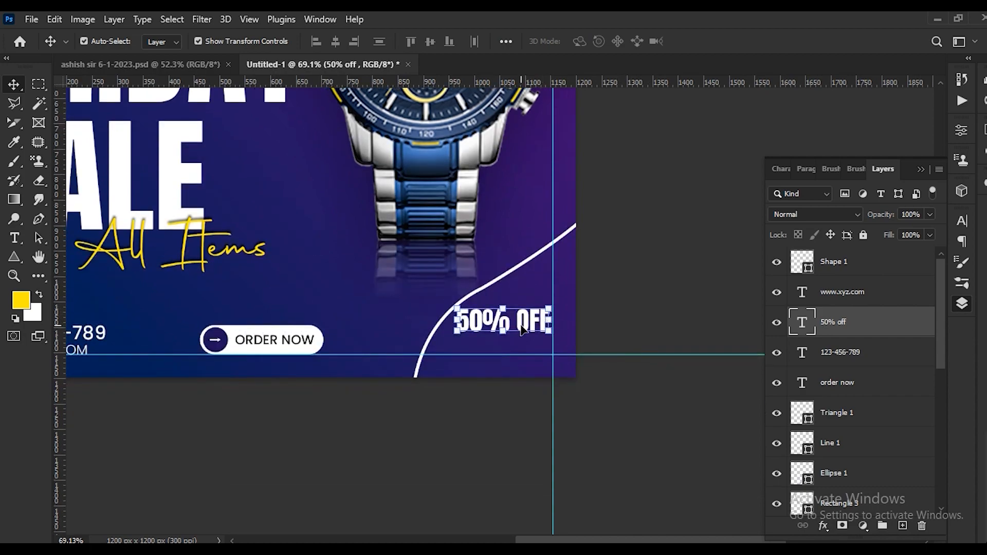
# - Duplicate the "50% OFF" text just below and replace its content with "Limited offer" copied from the Google Translate page
pyautogui.keyDown('alt'); pyautogui.moveTo(512, 323); pyautogui.dragTo(513, 350); pyautogui.keyUp('alt')
pyautogui.doubleClick(506, 349)
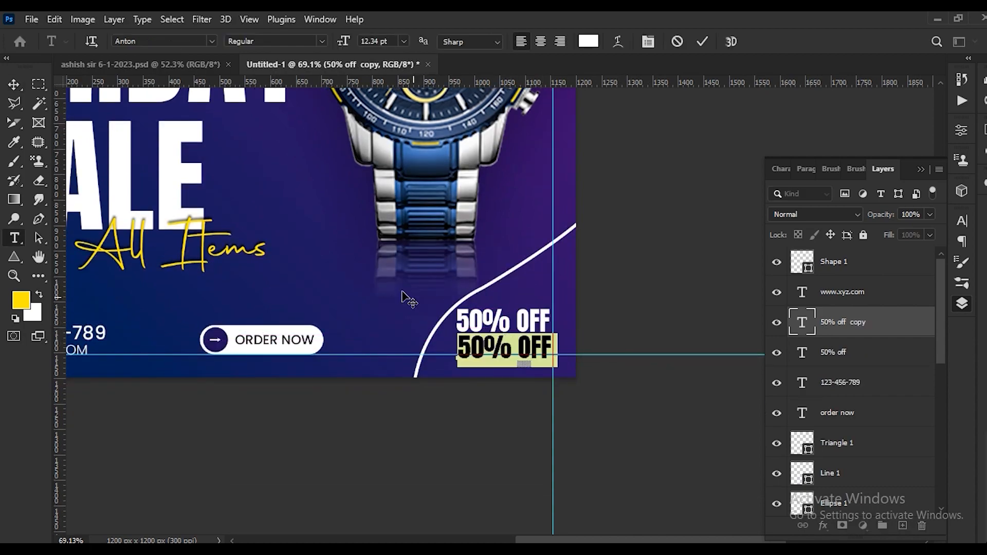
pyautogui.hotkey('alt', 'Tab')
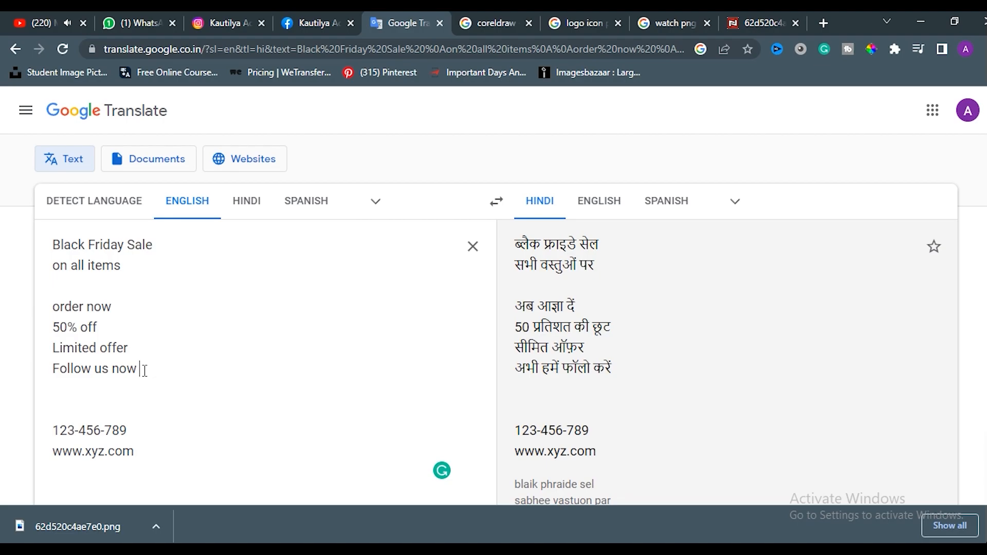
pyautogui.moveTo(130, 349); pyautogui.dragTo(51, 348)
pyautogui.hotkey('ctrl', 'c')
pyautogui.hotkey('alt', 'Tab')
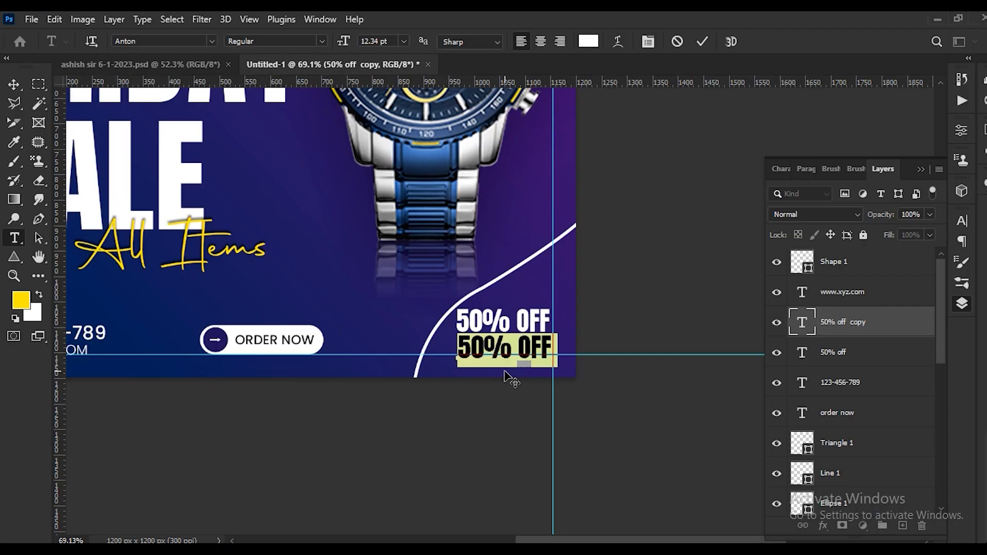
pyautogui.hotkey('ctrl', 'v')
# - Change the "LIMITED OFFER" text's font to Bebas Neue Regular
pyautogui.hotkey('ctrl', 'a')
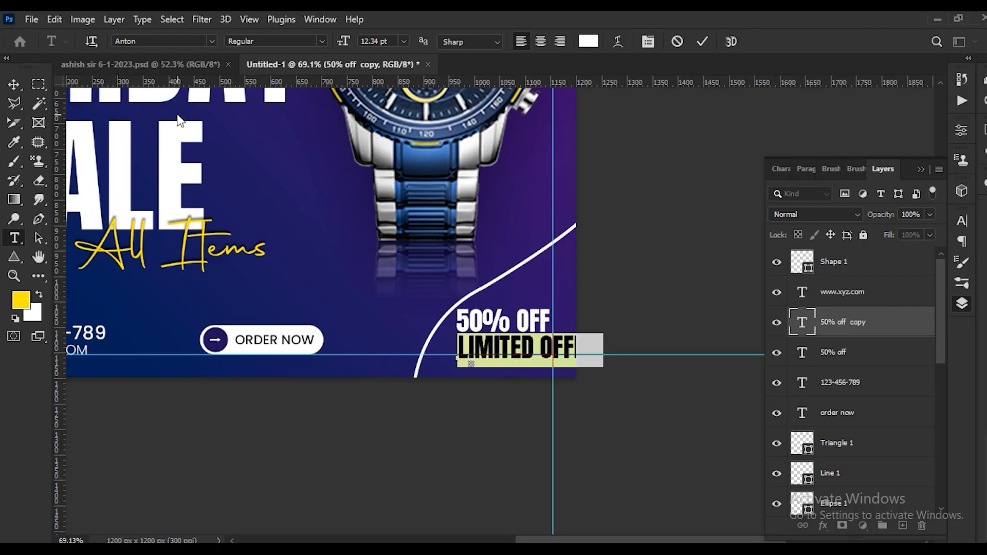
pyautogui.click(175, 41)
pyautogui.write('bel')
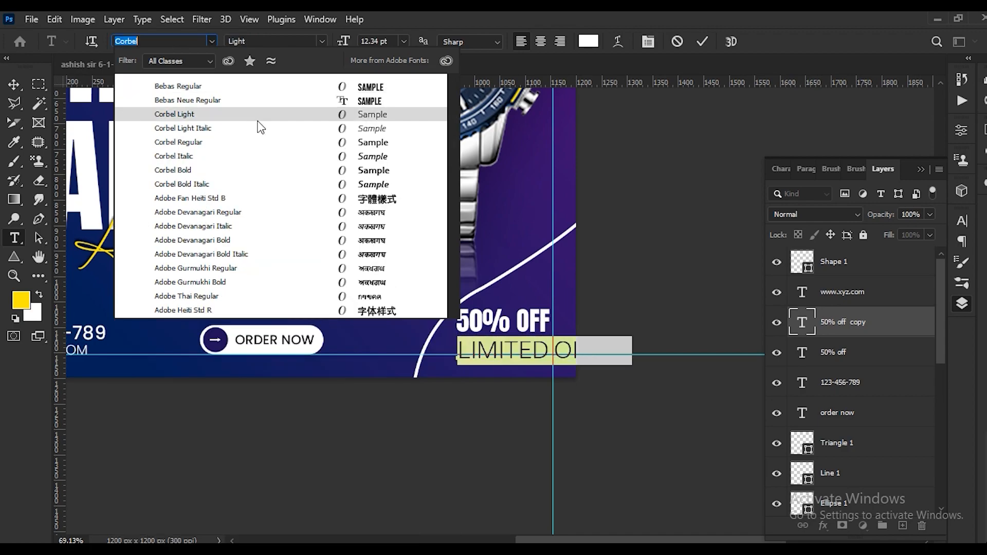
pyautogui.click(290, 100)
pyautogui.click(702, 41)
pyautogui.press('v')
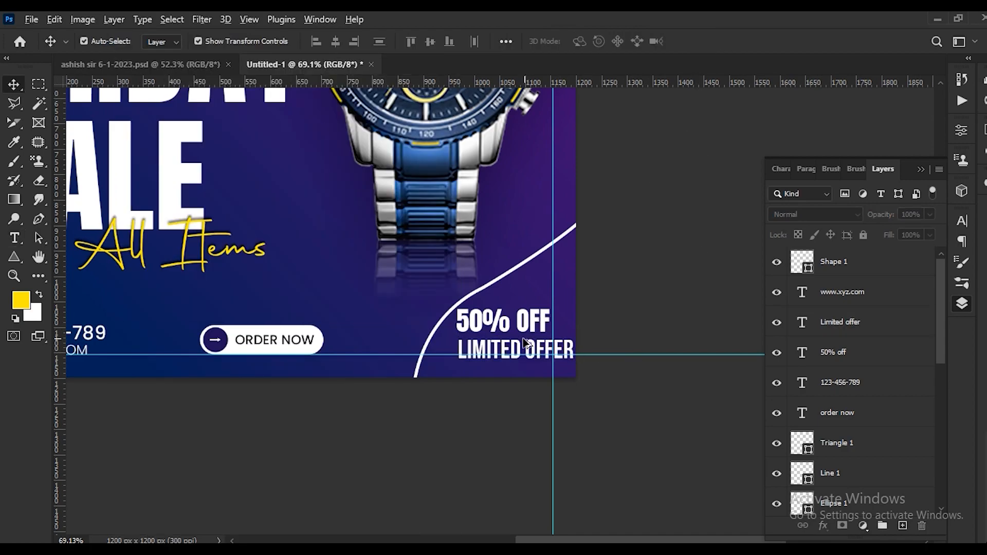
# - Scale the "LIMITED OFFER" text down to about 78% so it matches the width of "50% OFF"
pyautogui.scroll(3, 525, 341)
pyautogui.hotkey('ctrl', 't')
pyautogui.moveTo(599, 379); pyautogui.dragTo(558, 394)
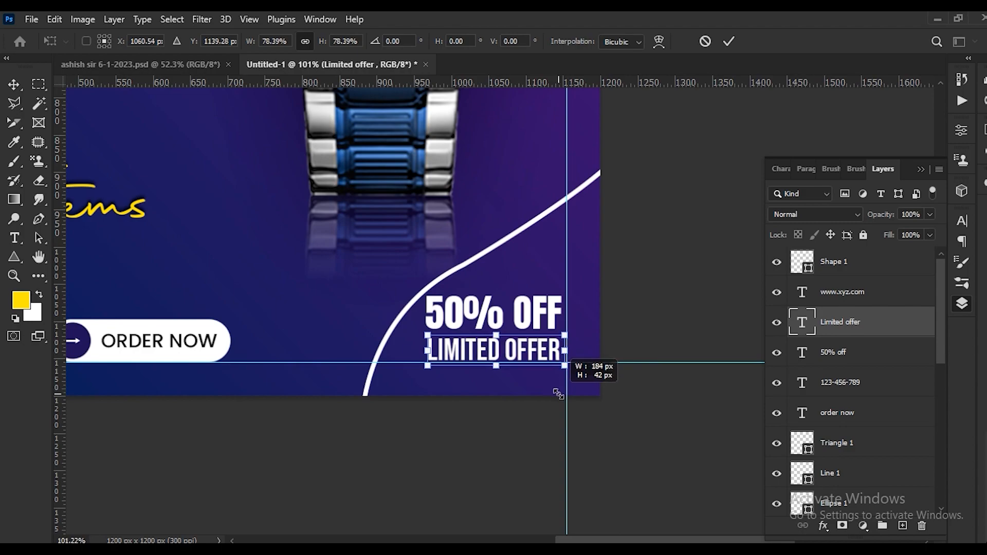
pyautogui.moveTo(558, 394); pyautogui.dragTo(562, 399)
pyautogui.press('Return')
# - Apply the scaling of "LIMITED OFFER" and change the "50% OFF" text's color to yellow
pyautogui.scroll(3, 562, 399)
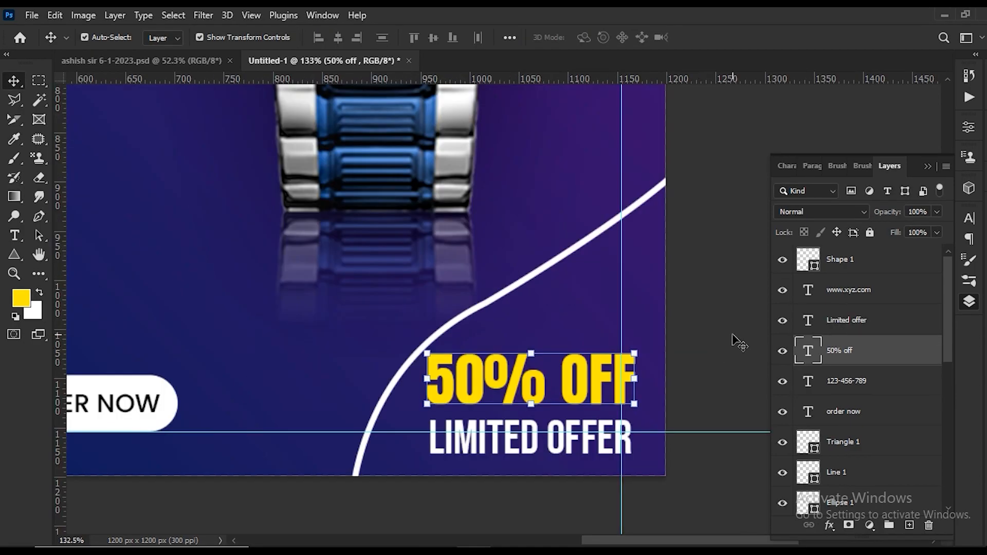
pyautogui.click(584, 331)
pyautogui.scroll(-2, 565, 359)
pyautogui.click(547, 416)
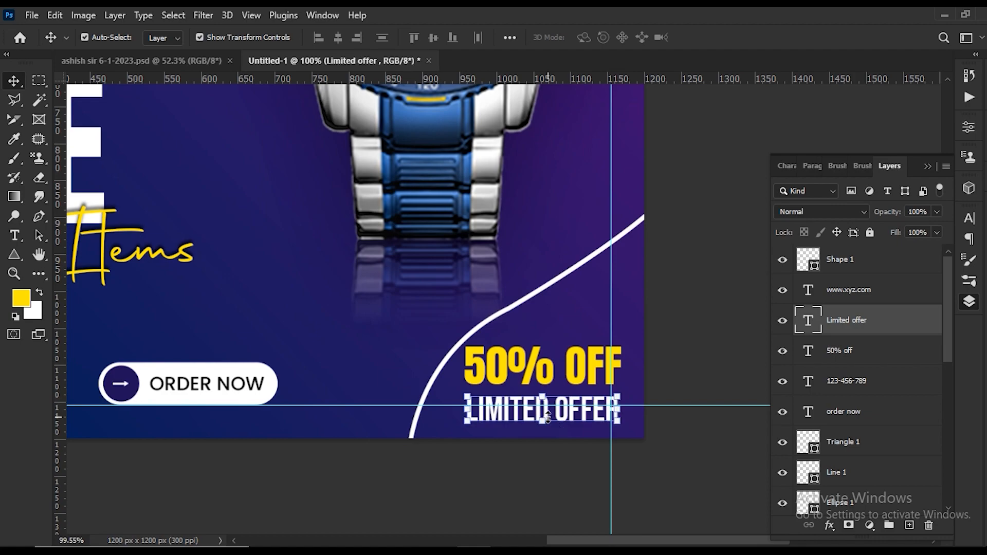
pyautogui.click(683, 347)
pyautogui.scroll(-5, 608, 366)
pyautogui.scroll(5, 586, 416)
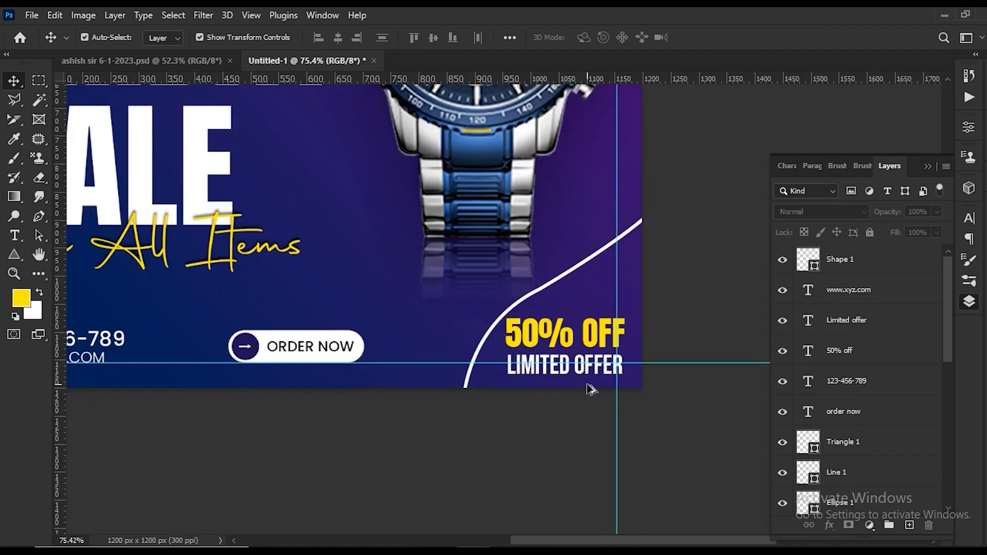
# - Lock the curved line's layer, then scale "50% OFF" and "LIMITED OFFER" down together slightly toward the right guide
pyautogui.click(628, 357)
pyautogui.click(754, 225)
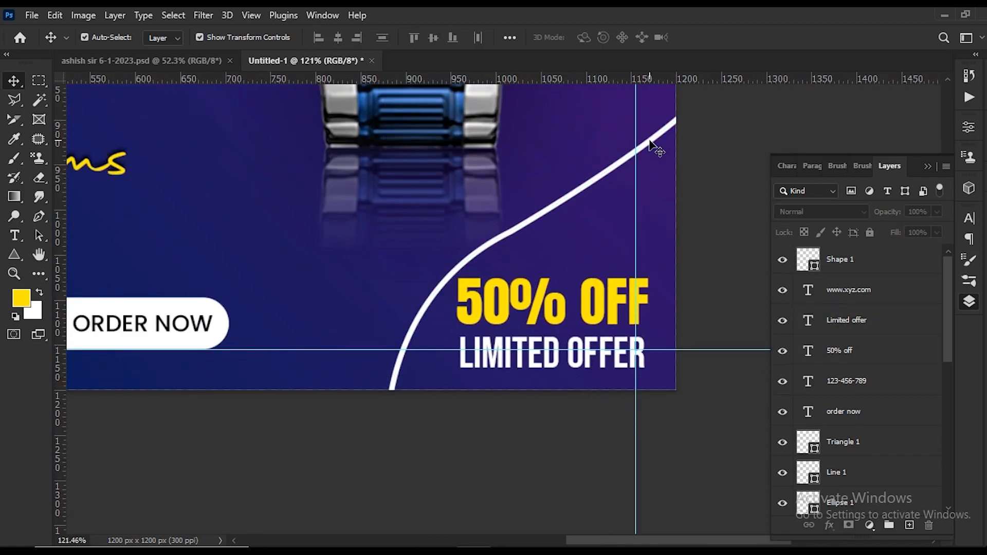
pyautogui.click(650, 143)
pyautogui.hotkey('ctrl', '/')
pyautogui.moveTo(552, 419); pyautogui.dragTo(561, 309)
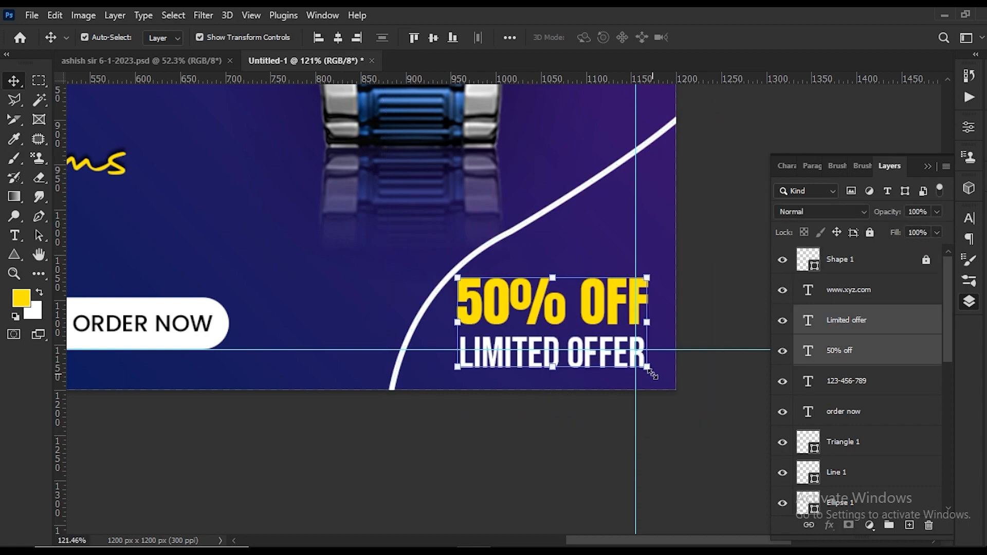
pyautogui.moveTo(647, 367); pyautogui.dragTo(645, 372)
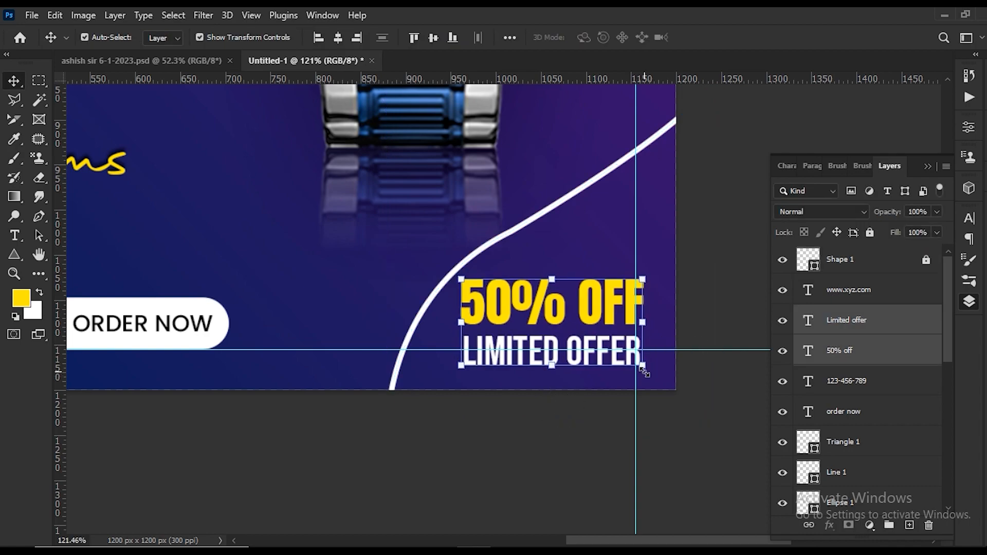
pyautogui.click(718, 190)
# - Duplicate the "BLACK" headline word above the watch and replace its content with "Follow us now" copied from the Google Translate page
pyautogui.hotkey('alt', 'Tab')
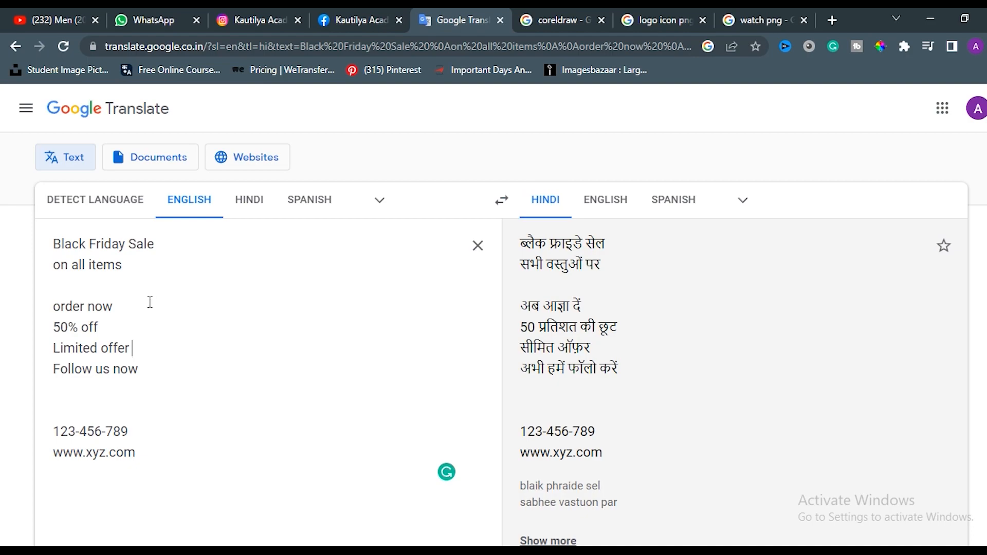
pyautogui.moveTo(144, 366); pyautogui.dragTo(24, 370)
pyautogui.hotkey('alt', 'Tab')
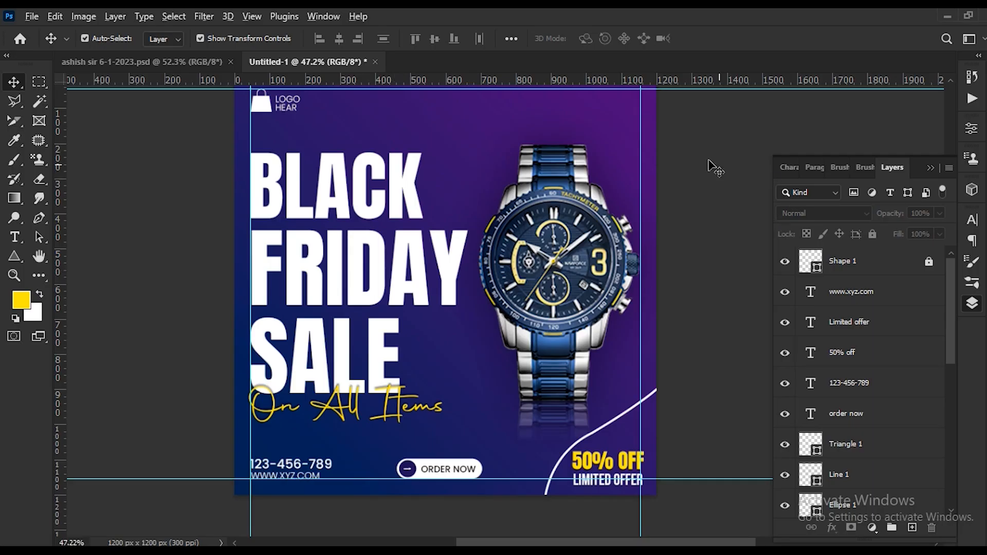
pyautogui.scroll(-2, 714, 166)
pyautogui.scroll(2, 628, 99)
pyautogui.moveTo(257, 259); pyautogui.dragTo(513, 176)
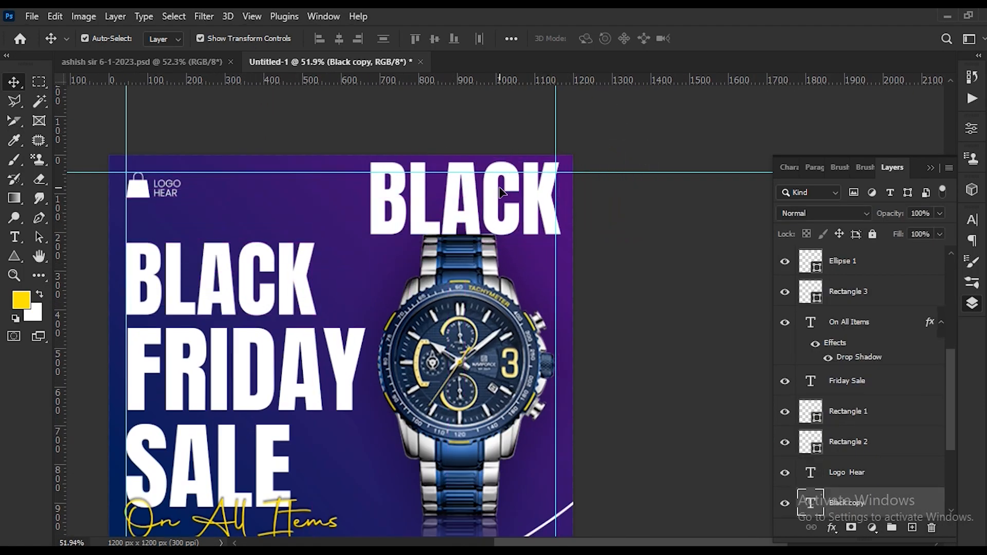
pyautogui.doubleClick(492, 196)
pyautogui.hotkey('ctrl', 'v')
pyautogui.hotkey('ctrl', 'Return')
# - Scale the "FOLLOW US NOW" text down to about 16.09 pt and place it where the upper and right guides meet
pyautogui.scroll(-2, 492, 196)
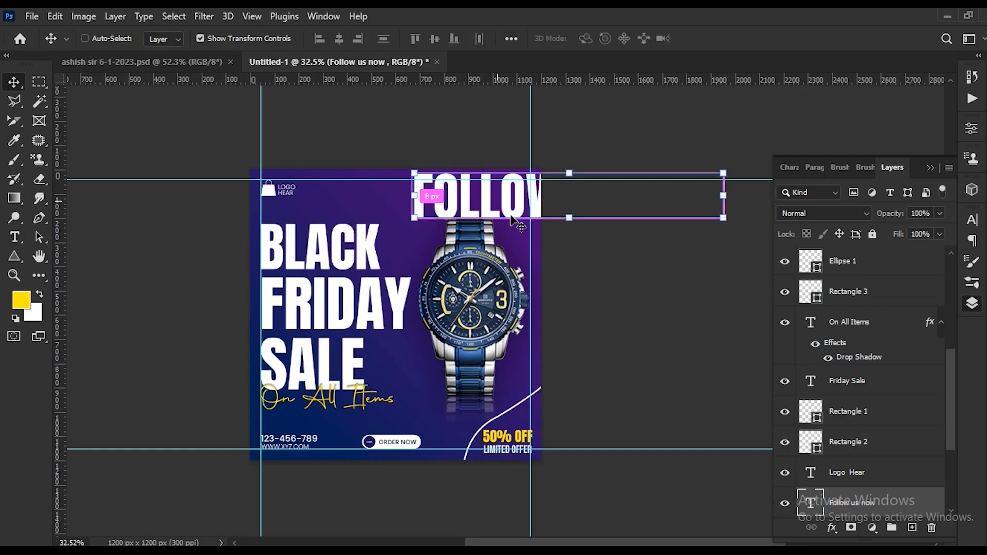
pyautogui.hotkey('ctrl', 't')
pyautogui.moveTo(735, 165); pyautogui.dragTo(513, 214)
pyautogui.press('Return')
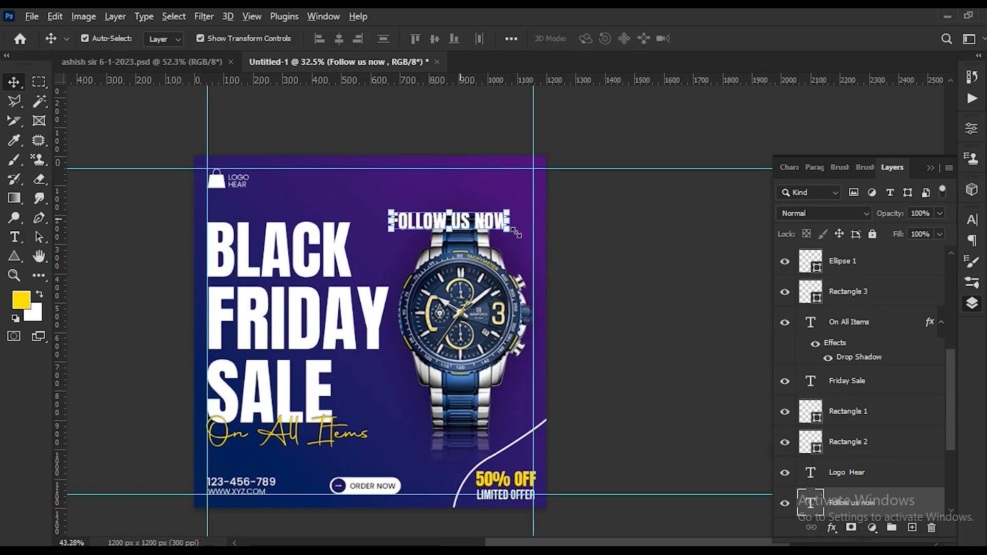
pyautogui.scroll(4, 516, 232)
pyautogui.moveTo(411, 206); pyautogui.dragTo(458, 110)
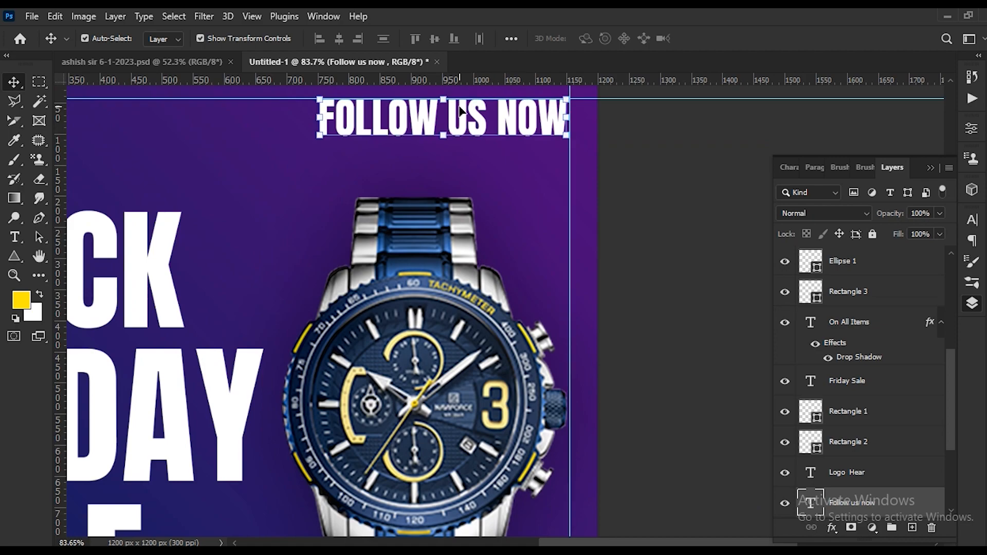
# - Change the "FOLLOW US NOW" text's font to Montserrat Regular
pyautogui.doubleClick(458, 117)
pyautogui.write('mon')
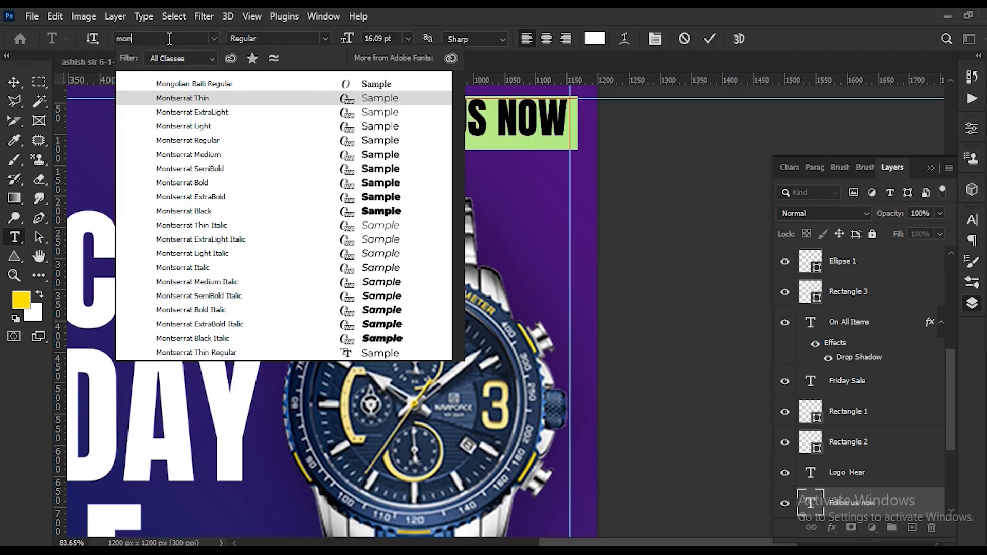
pyautogui.click(304, 140)
pyautogui.click(711, 40)
# - Scale "FOLLOW US NOW" down to about 38.29%, position it at the upper right guide corner, and shrink it slightly again
pyautogui.hotkey('ctrl', 't')
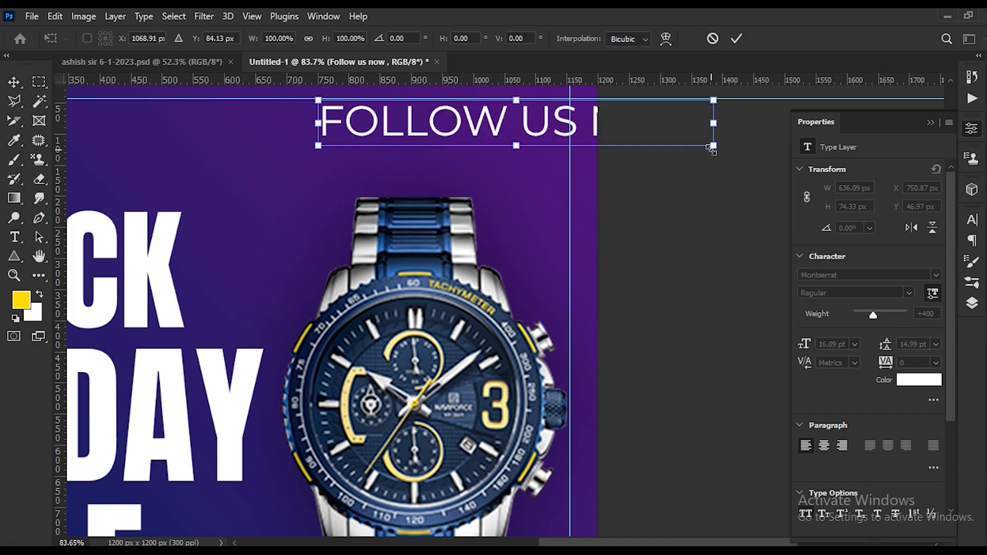
pyautogui.moveTo(715, 145); pyautogui.dragTo(461, 163)
pyautogui.moveTo(432, 112); pyautogui.dragTo(535, 113)
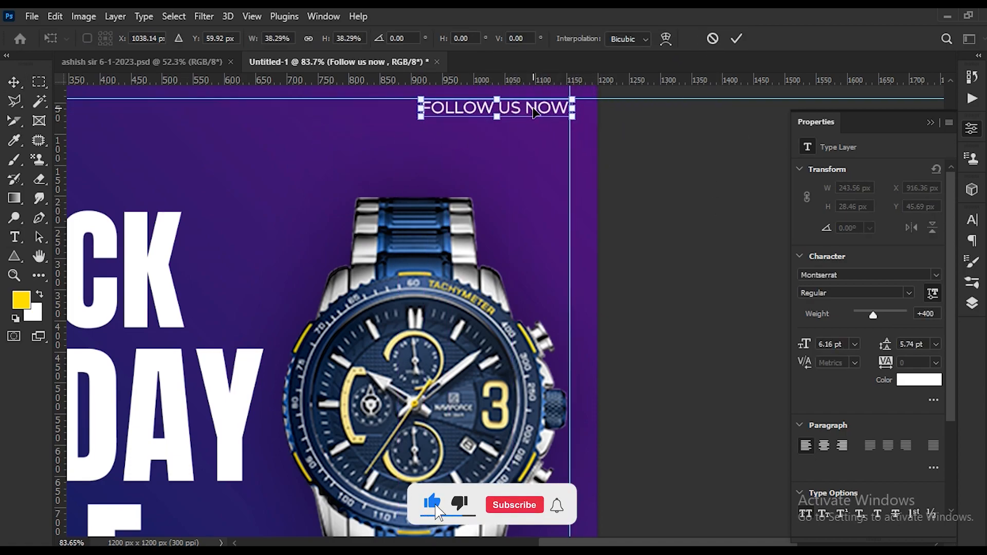
pyautogui.press('Return')
pyautogui.hotkey('ctrl', 't')
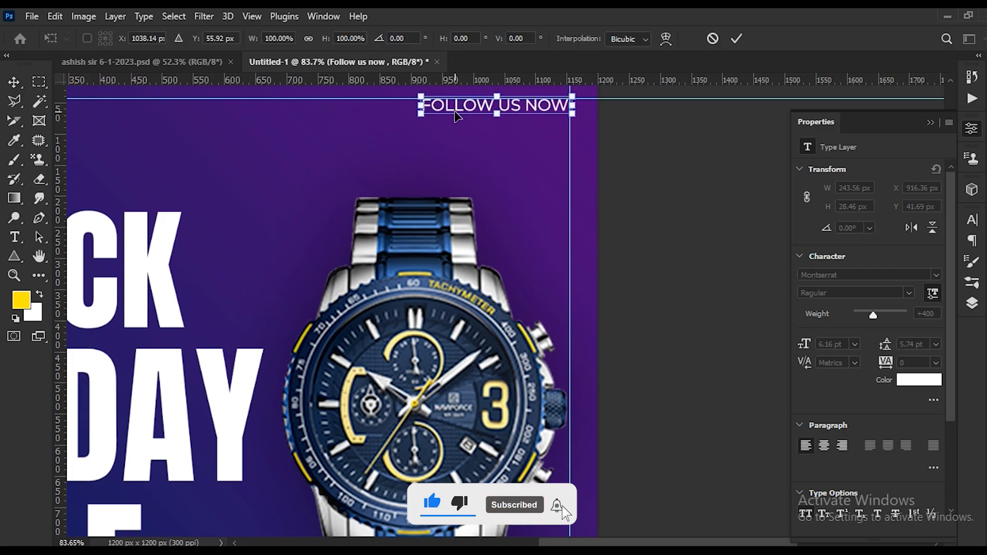
pyautogui.moveTo(418, 121); pyautogui.dragTo(459, 129)
pyautogui.press('Return')
pyautogui.click(716, 200)
# - Place the Pngtree social media icons image on the poster and rasterize its layer
pyautogui.scroll(-5, 643, 201)
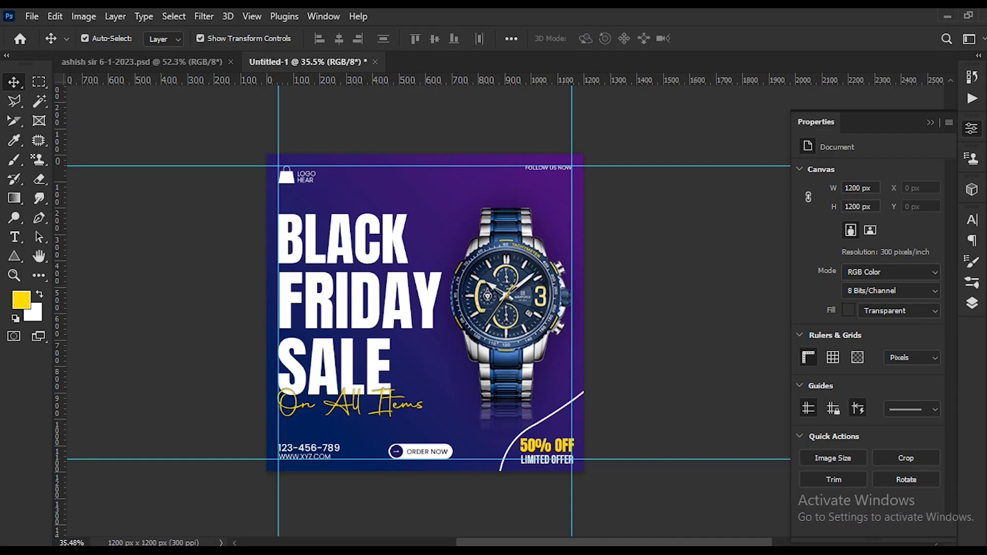
pyautogui.moveTo(454, 273); pyautogui.dragTo(455, 273)
pyautogui.click(738, 38)
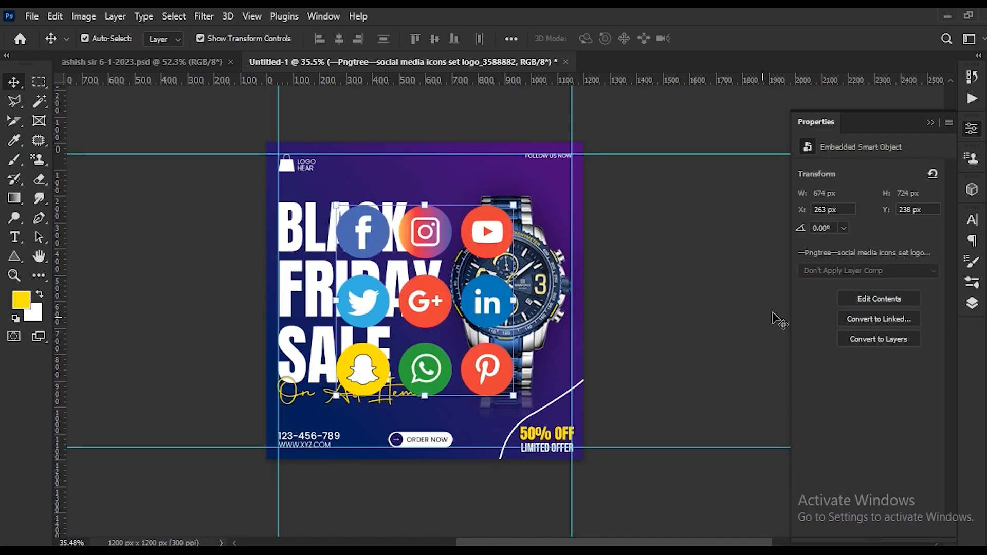
pyautogui.click(971, 303)
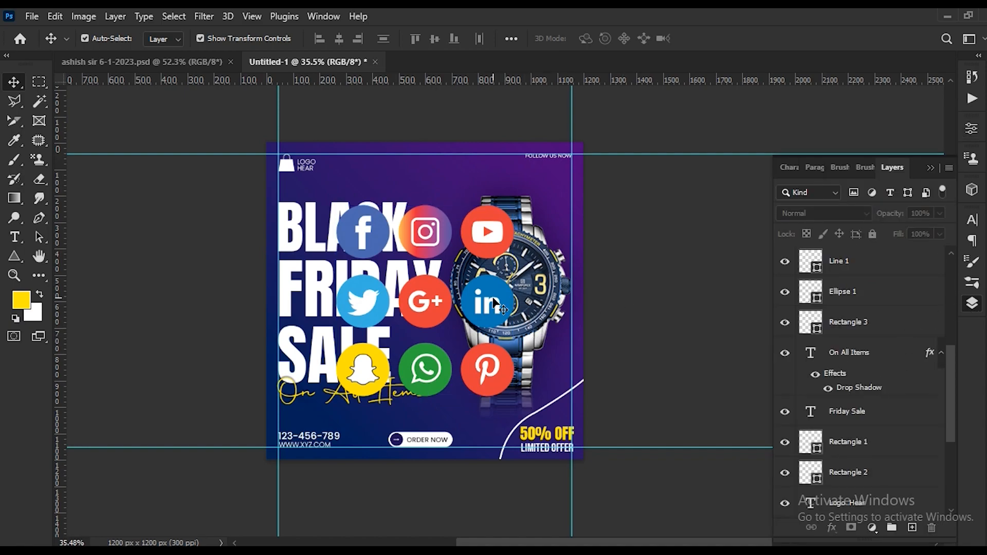
pyautogui.rightClick(900, 262)
pyautogui.click(740, 298)
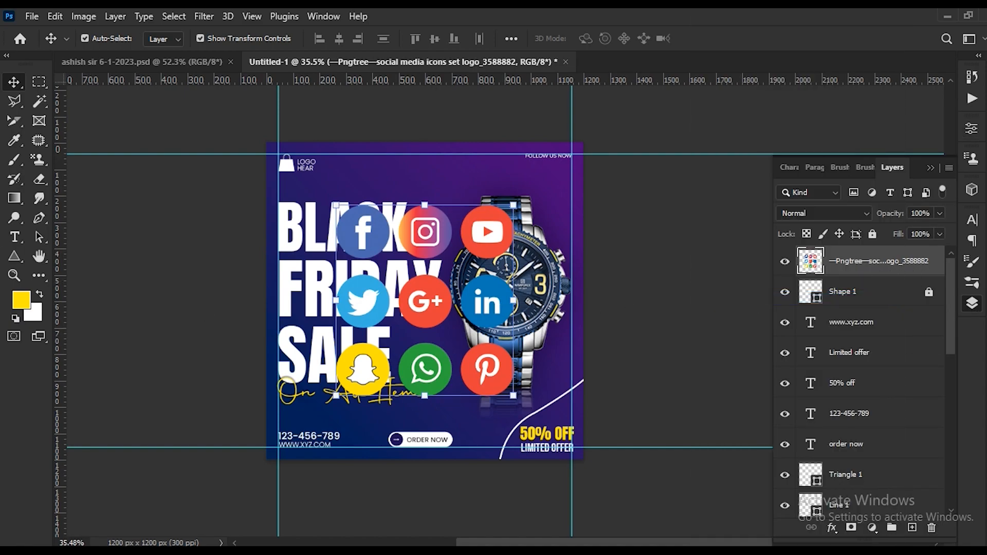
# - Delete the lower two rows of icons, keeping only Facebook, Instagram and YouTube, and clear the selection
pyautogui.click(36, 80)
pyautogui.moveTo(322, 265); pyautogui.dragTo(546, 407)
pyautogui.press('Delete')
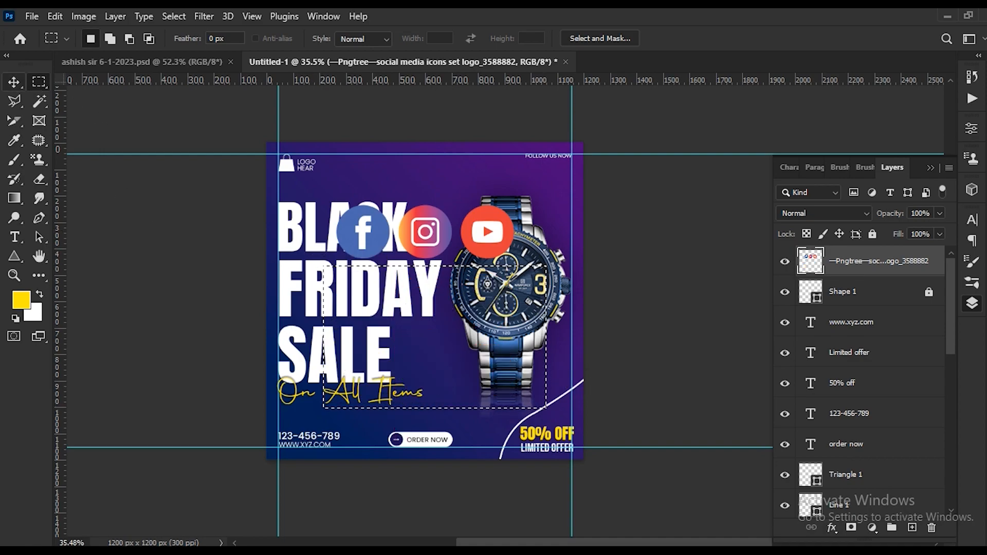
pyautogui.press('v')
pyautogui.hotkey('ctrl', 'd')
# - Scale the three social icons down and position them directly beneath the "FOLLOW US NOW" text
pyautogui.moveTo(421, 240); pyautogui.dragTo(487, 218)
pyautogui.scroll(5, 564, 185)
pyautogui.hotkey('ctrl', 't')
pyautogui.moveTo(629, 176); pyautogui.dragTo(549, 147)
pyautogui.press('Return')
pyautogui.hotkey('ctrl', '0')
pyautogui.scroll(-3, 622, 141)
# - Scale "FOLLOW US NOW" and the icons together to about 83.62% and align them with the upper and right guides
pyautogui.scroll(5, 643, 160)
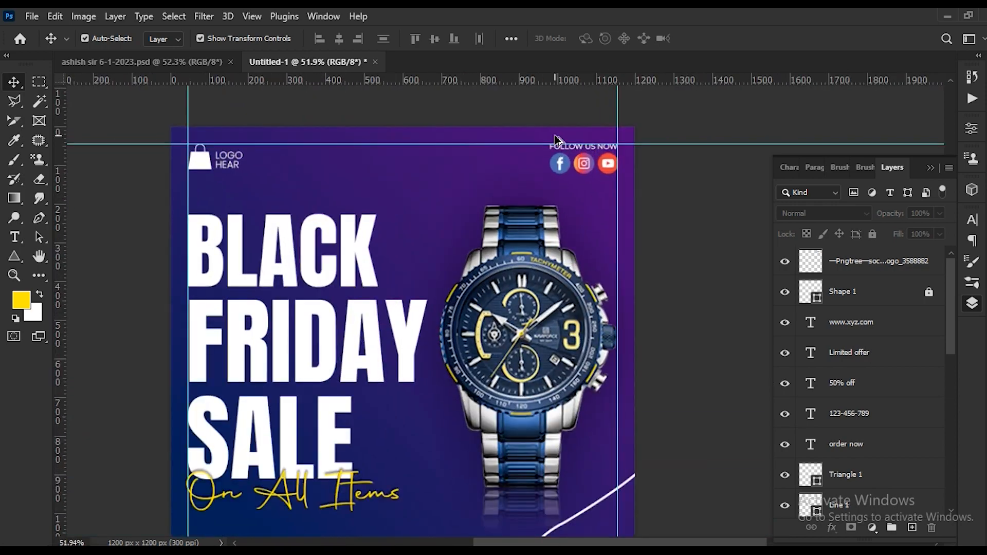
pyautogui.moveTo(658, 160); pyautogui.dragTo(589, 151)
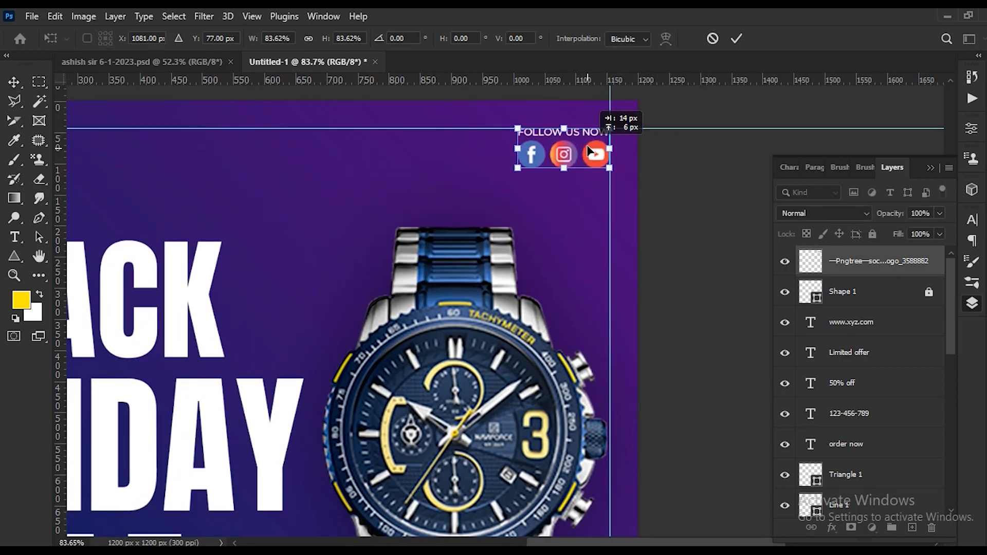
pyautogui.click(735, 38)
pyautogui.scroll(-5, 545, 200)
pyautogui.scroll(-1, 540, 197)
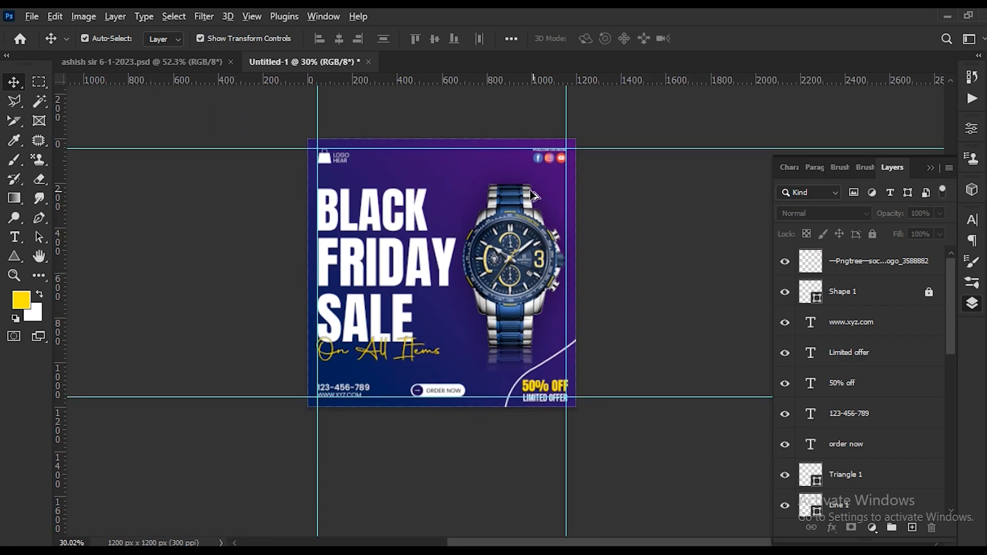
pyautogui.scroll(2, 506, 189)
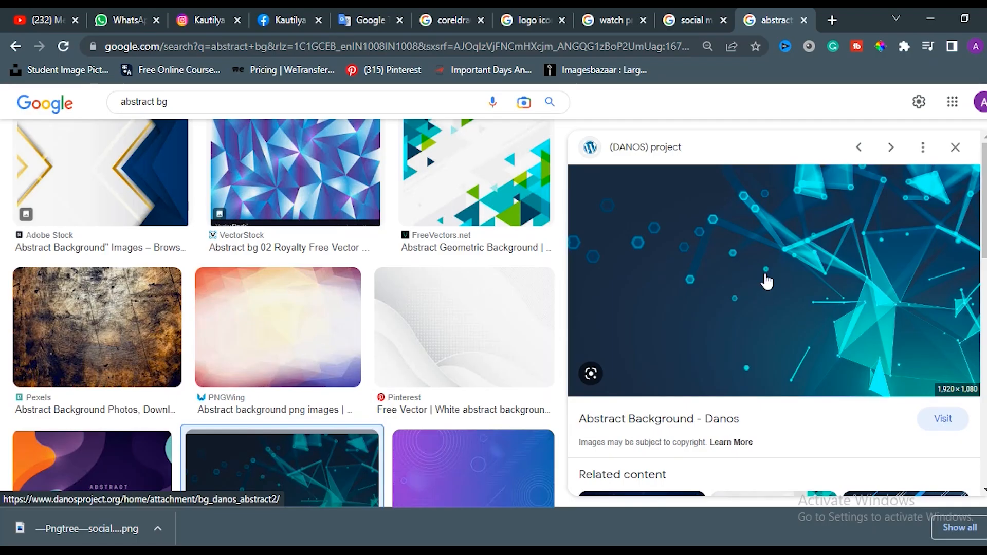
# - Copy the dark teal "Abstract Background - Danos" image from the Google Images results for "abstract bg" in the browser
pyautogui.rightClick(739, 217)
pyautogui.click(794, 393)
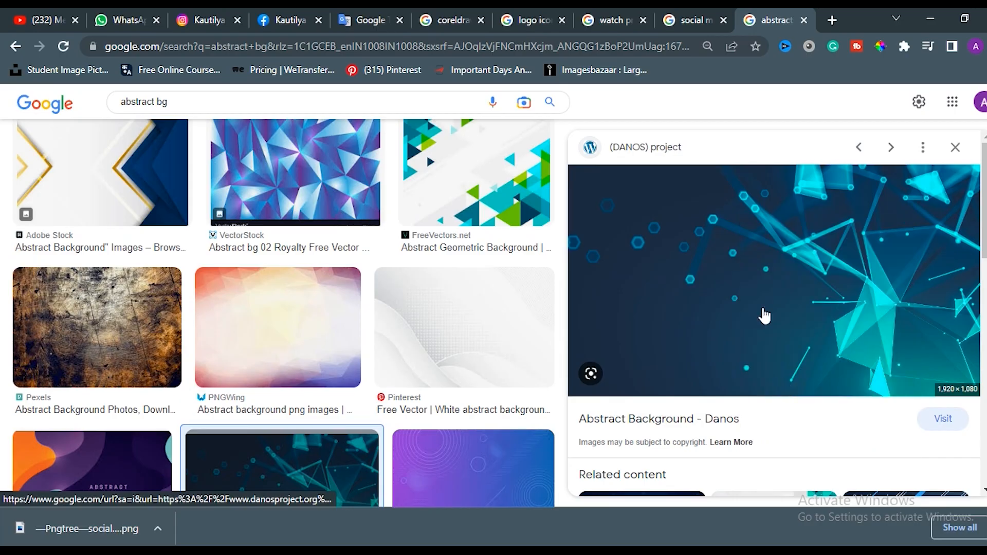
pyautogui.rightClick(736, 218)
pyautogui.click(962, 523)
pyautogui.rightClick(764, 236)
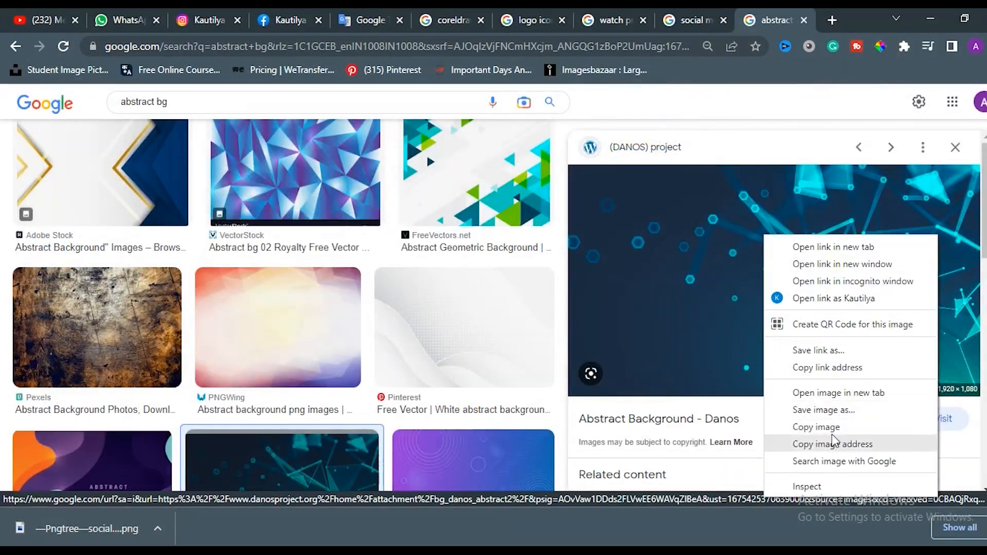
pyautogui.click(816, 426)
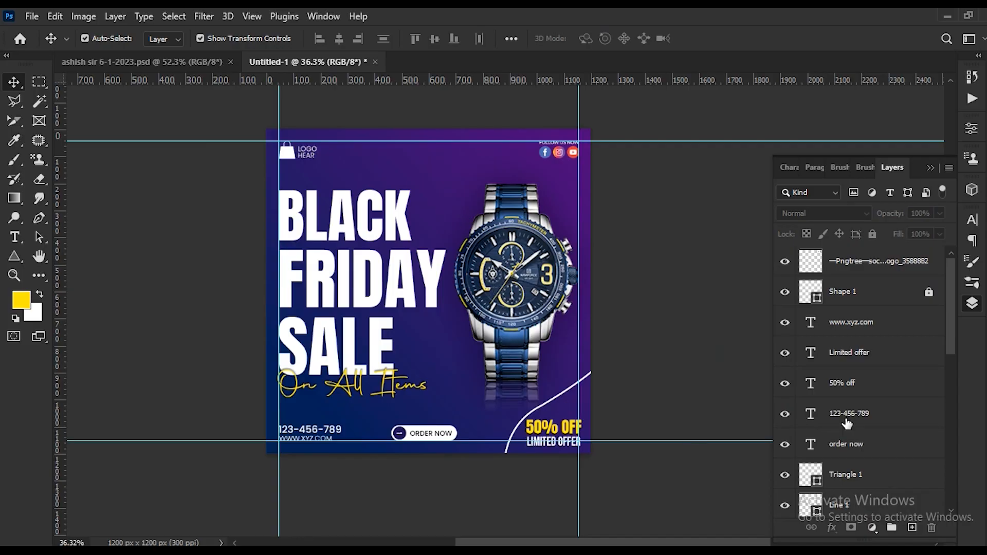
# - Paste the abstract image directly above Layer 0 in Photoshop, then center and enlarge it to cover the poster's full height
pyautogui.scroll(-8, 847, 424)
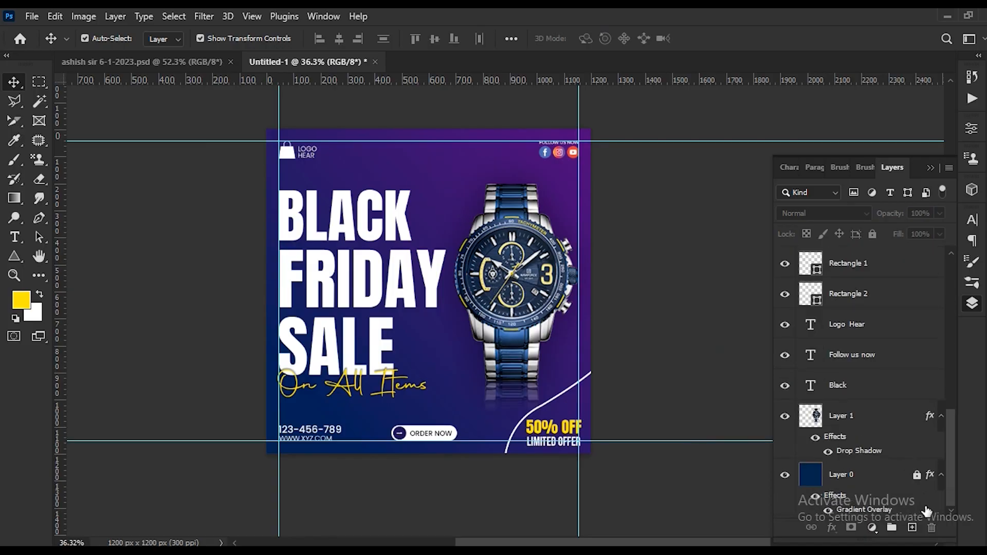
pyautogui.click(882, 478)
pyautogui.hotkey('ctrl', 'v')
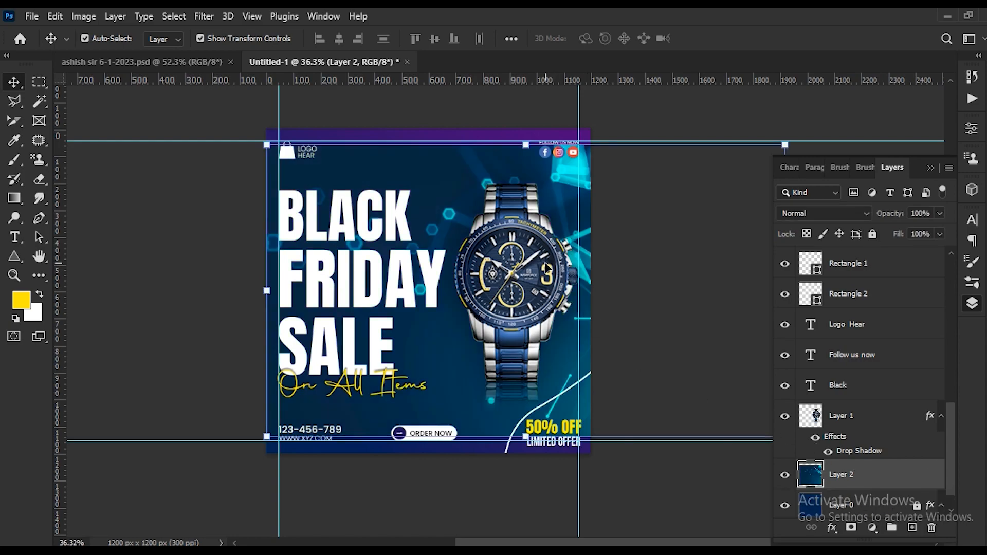
pyautogui.moveTo(547, 267); pyautogui.dragTo(450, 267)
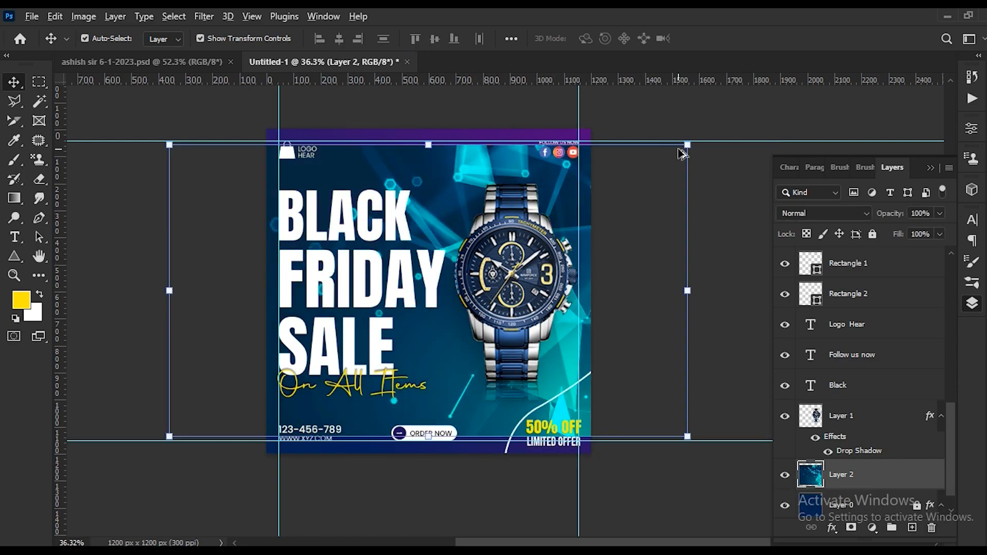
pyautogui.moveTo(687, 145); pyautogui.dragTo(729, 143)
pyautogui.press('Return')
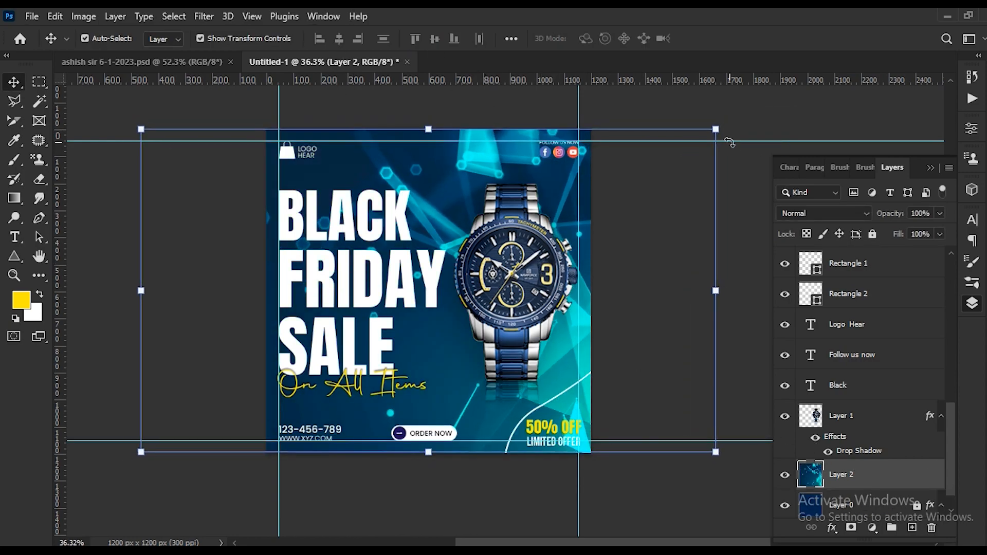
# - Shift the abstract image horizontally so its right edge lies about 220 px beyond the poster's right edge
pyautogui.click(354, 38)
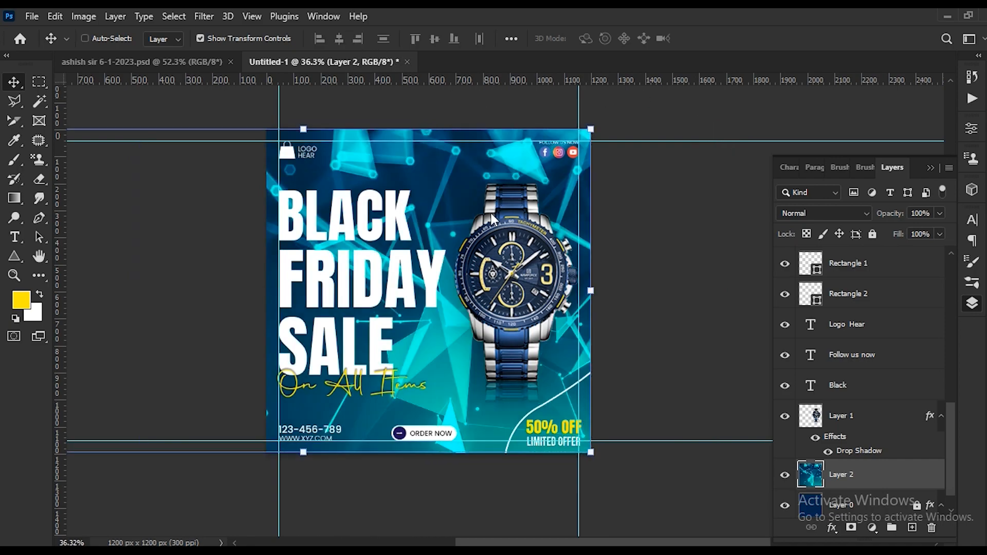
pyautogui.scroll(-2, 492, 218)
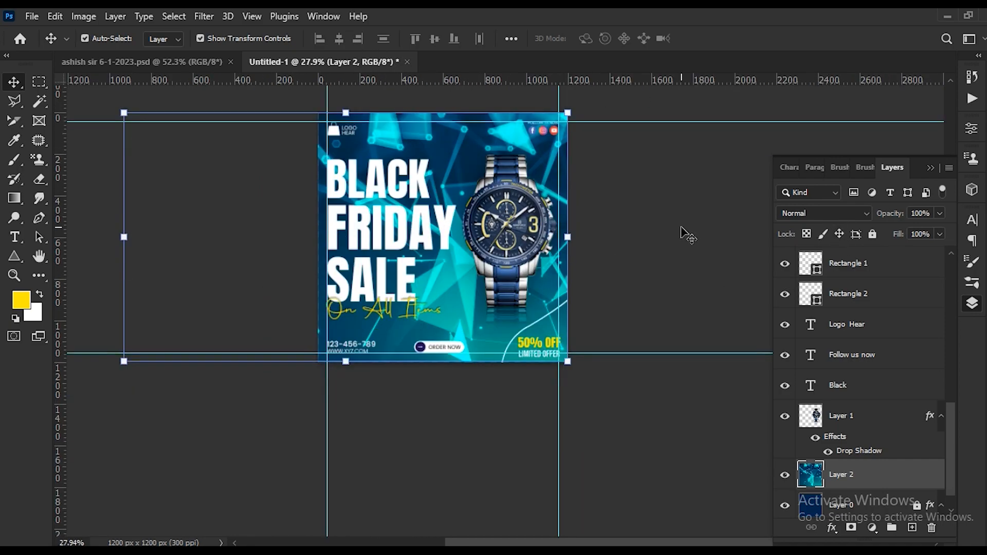
pyautogui.hotkey('shift', 'Right')
pyautogui.hotkey('shift', 'Right')
pyautogui.hotkey('shift', 'Right')
pyautogui.hotkey('shift', 'Right')
pyautogui.hotkey('shift', 'Right')
pyautogui.hotkey('shift', 'Right')
pyautogui.hotkey('shift', 'Right')
pyautogui.hotkey('shift', 'Right')
pyautogui.hotkey('shift', 'Right')
pyautogui.hotkey('shift', 'Right')
pyautogui.hotkey('shift', 'Right')
pyautogui.hotkey('shift', 'Right')
pyautogui.hotkey('shift', 'Right')
pyautogui.hotkey('shift', 'Right')
pyautogui.hotkey('shift', 'Right')
pyautogui.hotkey('shift', 'Right')
pyautogui.hotkey('shift', 'Right')
pyautogui.hotkey('shift', 'Right')
pyautogui.hotkey('shift', 'Right')
pyautogui.hotkey('shift', 'Right')
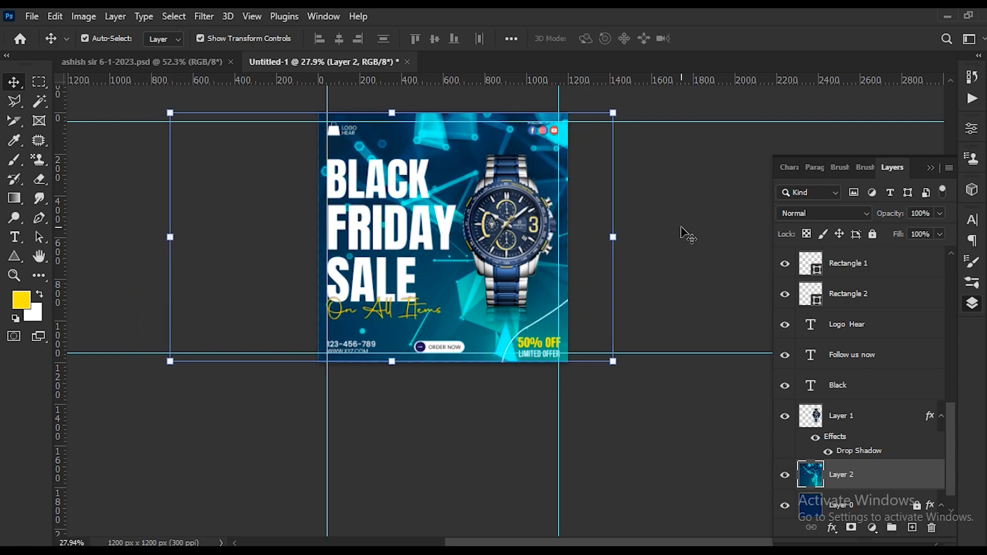
# - Set the blend mode of the abstract image on Layer 2 to Luminosity
pyautogui.click(818, 212)
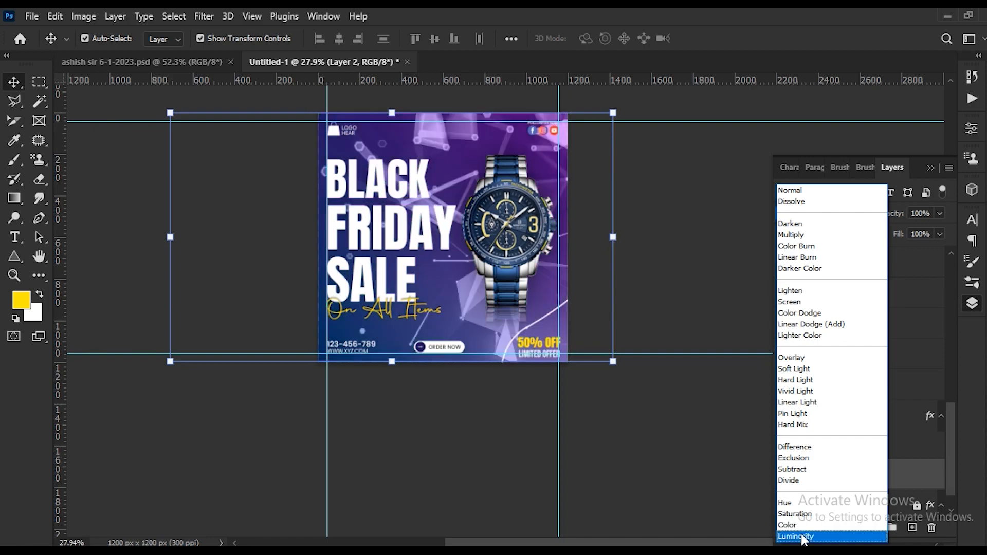
pyautogui.click(796, 536)
pyautogui.click(704, 426)
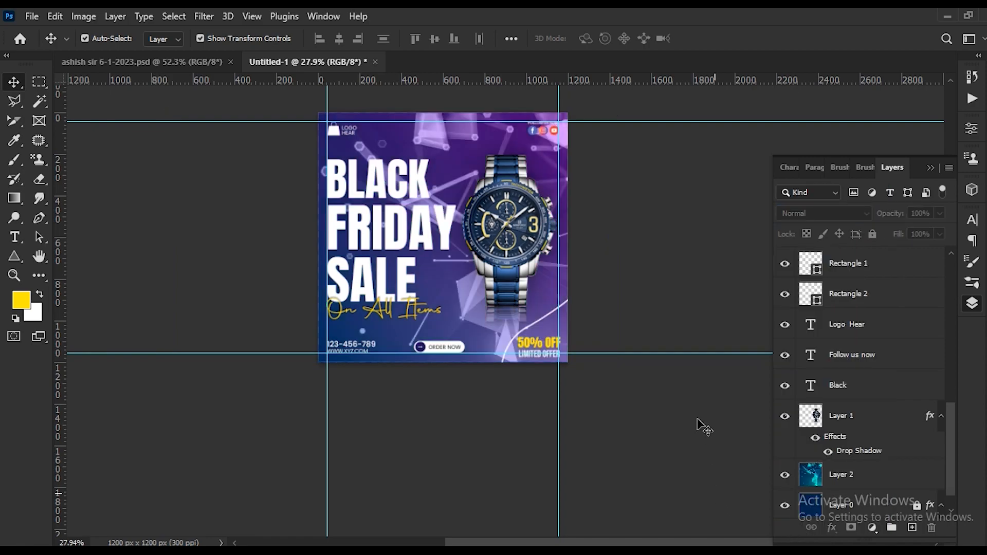
# - Lower the opacity of the Layer 2 abstract image to 40% and lock the layer
pyautogui.click(857, 476)
pyautogui.write('50')
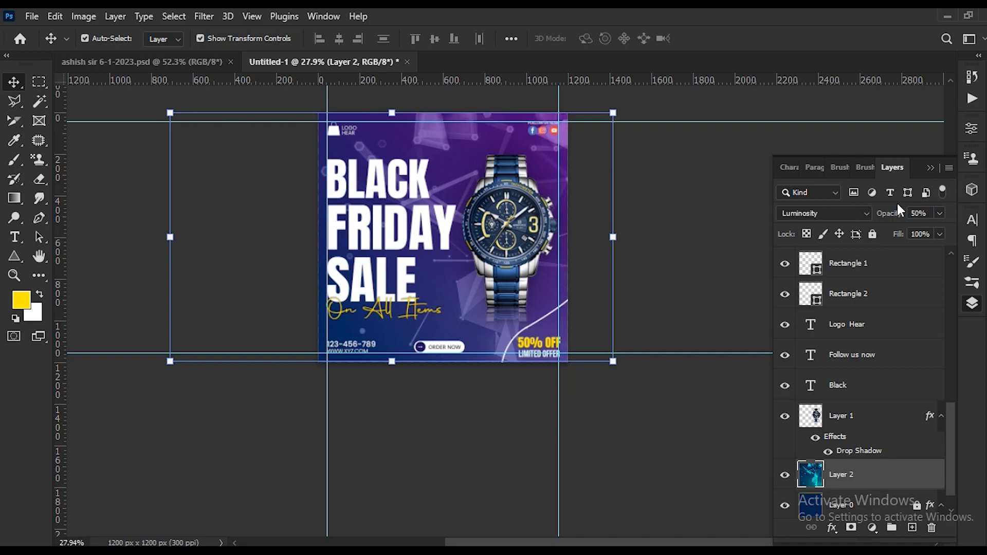
pyautogui.click(893, 219)
pyautogui.write('40')
pyautogui.press('Return')
pyautogui.hotkey('ctrl', '/')
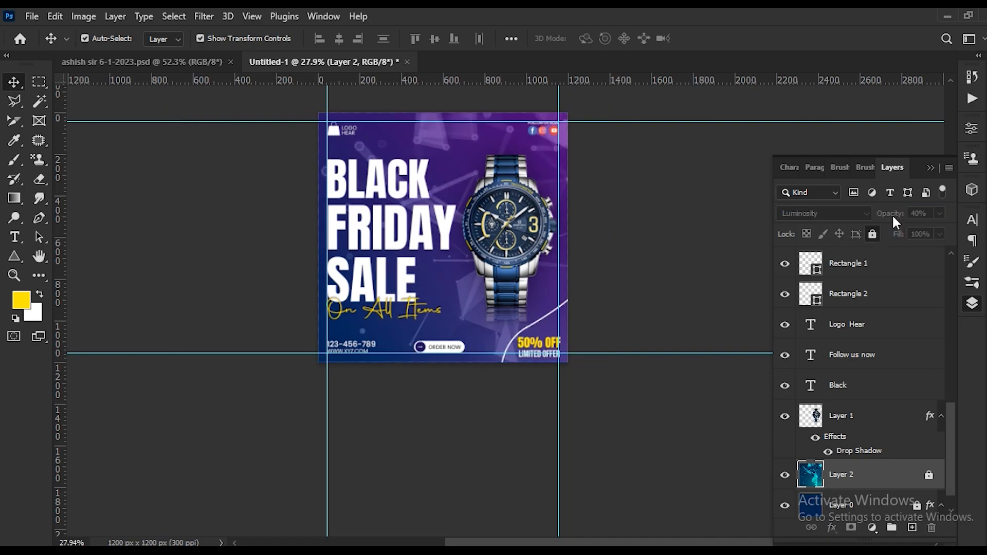
pyautogui.click(619, 218)
pyautogui.scroll(-4, 453, 208)
pyautogui.scroll(5, 454, 207)
pyautogui.hotkey('ctrl', 's')
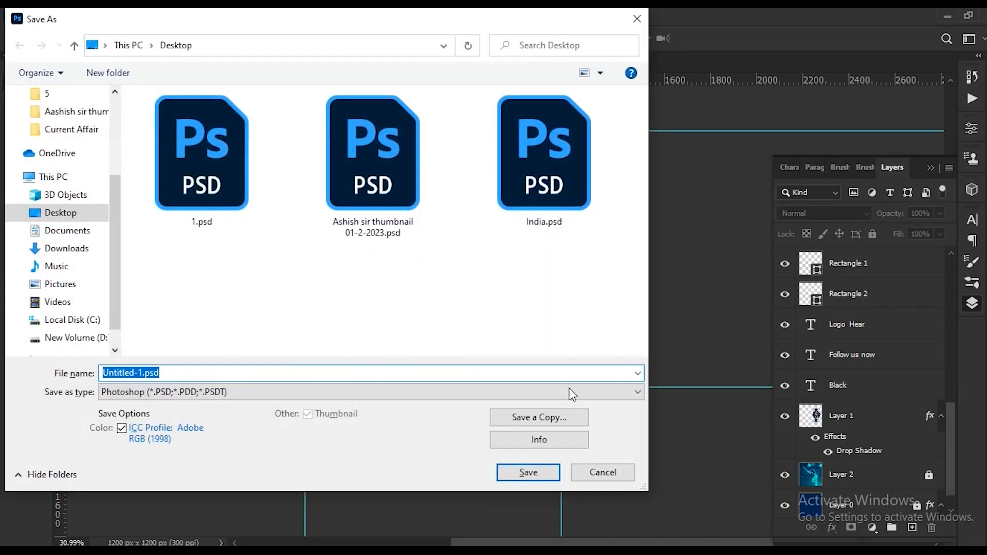
pyautogui.click(599, 465)
pyautogui.hotkey('ctrl', '-')
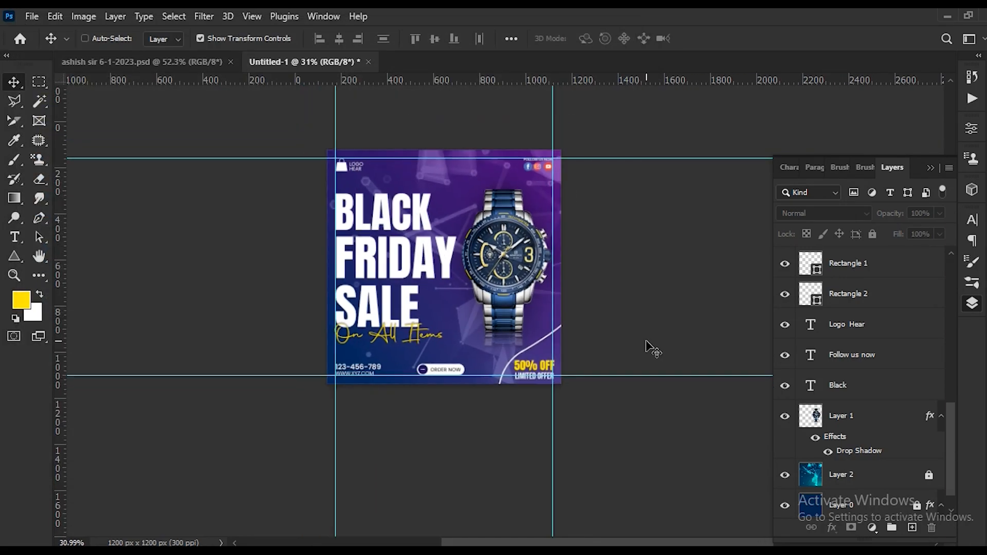
# - Unlock Layer 2, reduce its opacity to 20% and lock the layer again
pyautogui.click(934, 479)
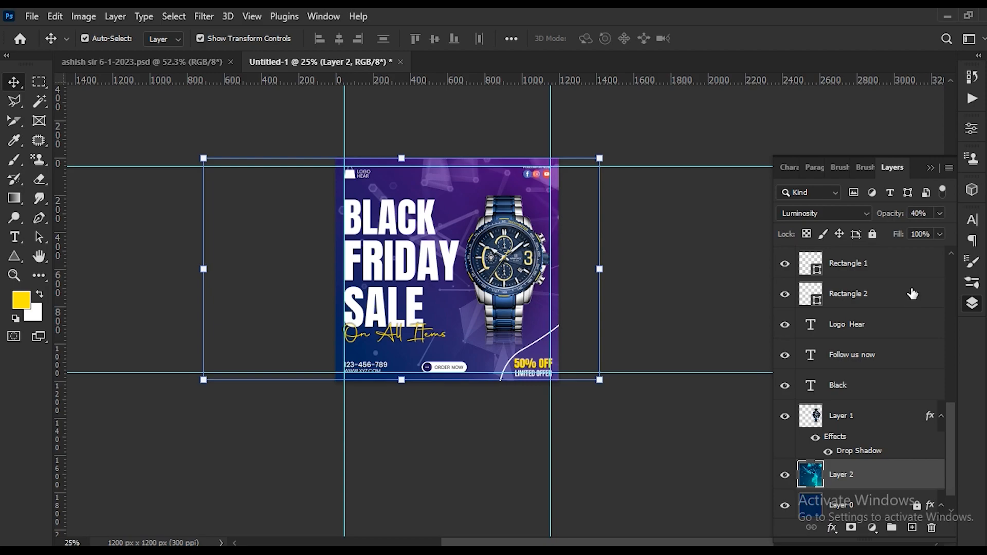
pyautogui.press('2')
pyautogui.press('5')
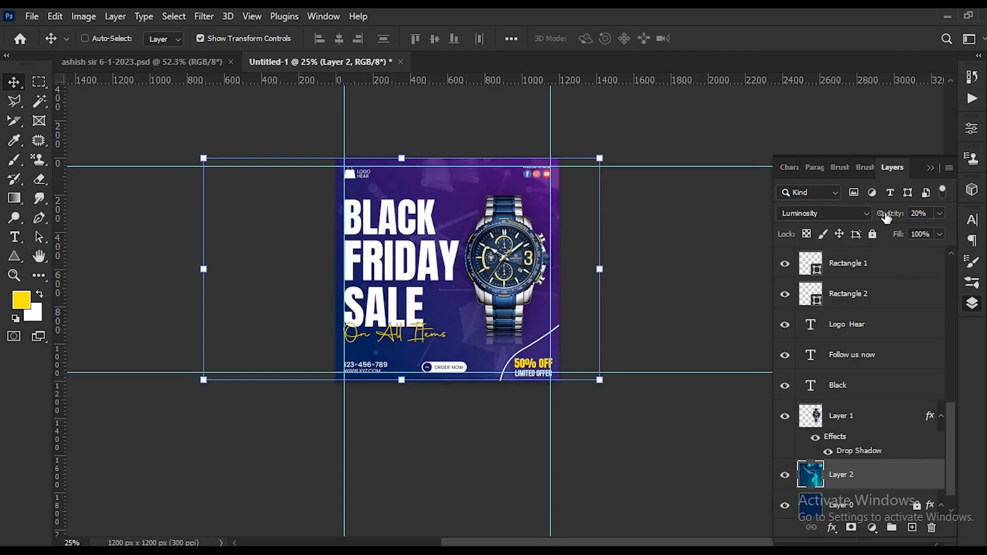
pyautogui.hotkey('ctrl', '/')
pyautogui.hotkey('ctrl', '0')
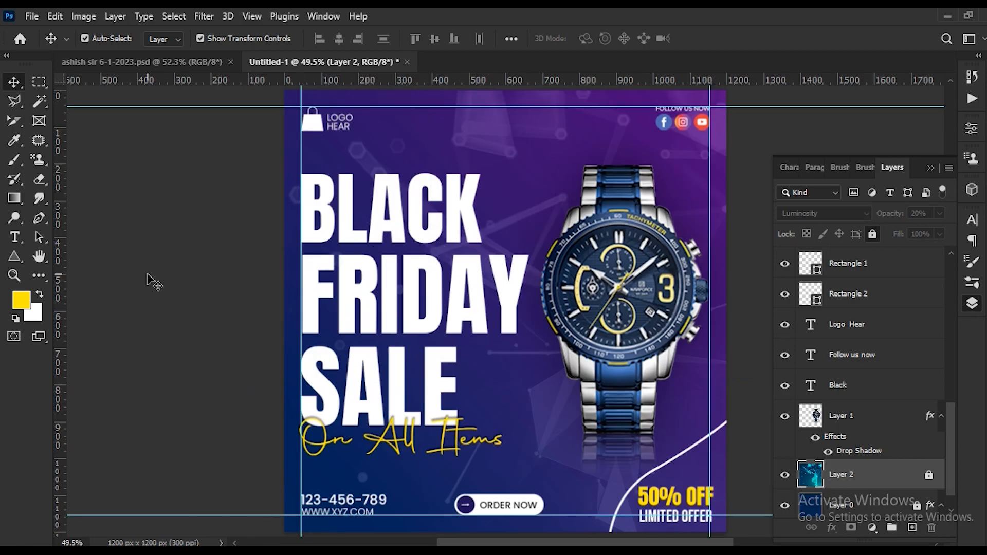
# - Nudge the watch image on Layer 1 down by about 30 px
pyautogui.scroll(-2, 150, 281)
pyautogui.click(529, 271)
pyautogui.hotkey('shift', 'Down')
pyautogui.hotkey('shift', 'Down')
pyautogui.hotkey('shift', 'Down')
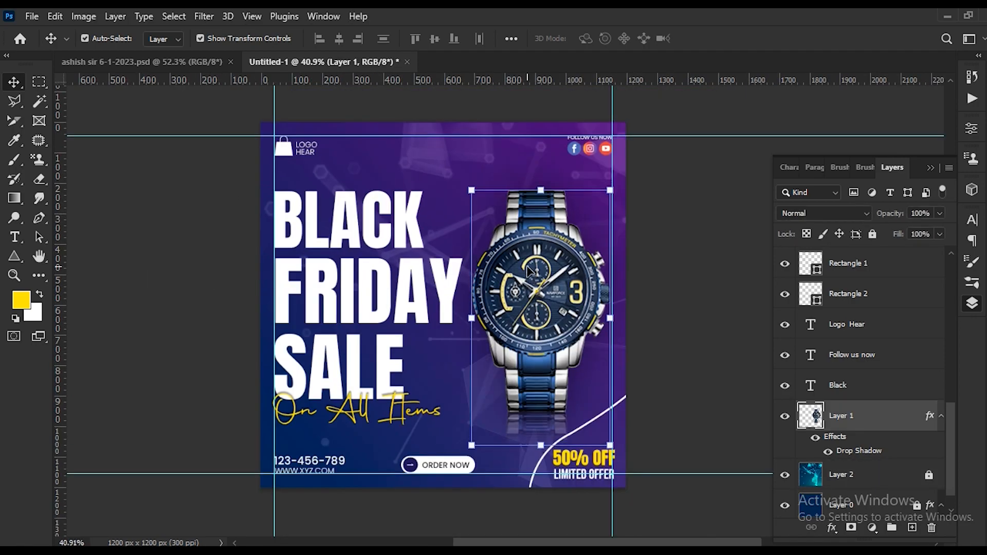
# - Enlarge the watch proportionally to about 109.83% from its lower-right corner and nudge it slightly to the right
pyautogui.hotkey('ctrl', 't')
pyautogui.moveTo(469, 190); pyautogui.dragTo(415, 188)
pyautogui.press('Right')
pyautogui.press('Right')
pyautogui.press('Right')
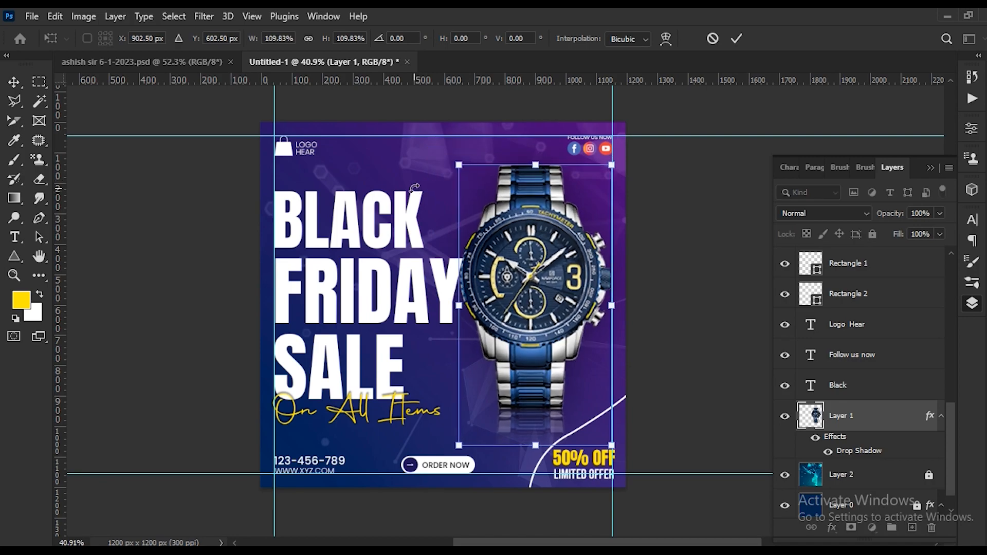
# - Reduce the watch's scale to about 106.77%, nudge it up about 13 px, apply the transform and deselect the layer
pyautogui.moveTo(458, 165); pyautogui.dragTo(462, 175)
pyautogui.press('Up')
pyautogui.press('Up')
pyautogui.press('Up')
pyautogui.press('Up')
pyautogui.press('Up')
pyautogui.press('Up')
pyautogui.press('Up')
pyautogui.press('Up')
pyautogui.press('Up')
pyautogui.press('Up')
pyautogui.press('Up')
pyautogui.press('Up')
pyautogui.press('Up')
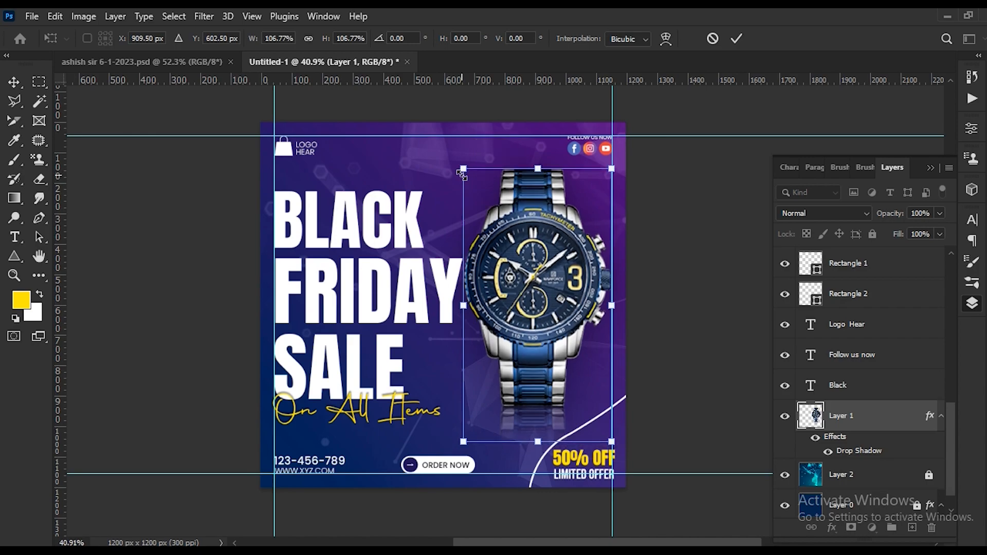
pyautogui.press('Return')
pyautogui.click(693, 267)
# - Hide the guides and the interface panels to review the whole finished poster
pyautogui.scroll(-3, 359, 205)
pyautogui.scroll(3, 369, 206)
pyautogui.scroll(-1, 602, 260)
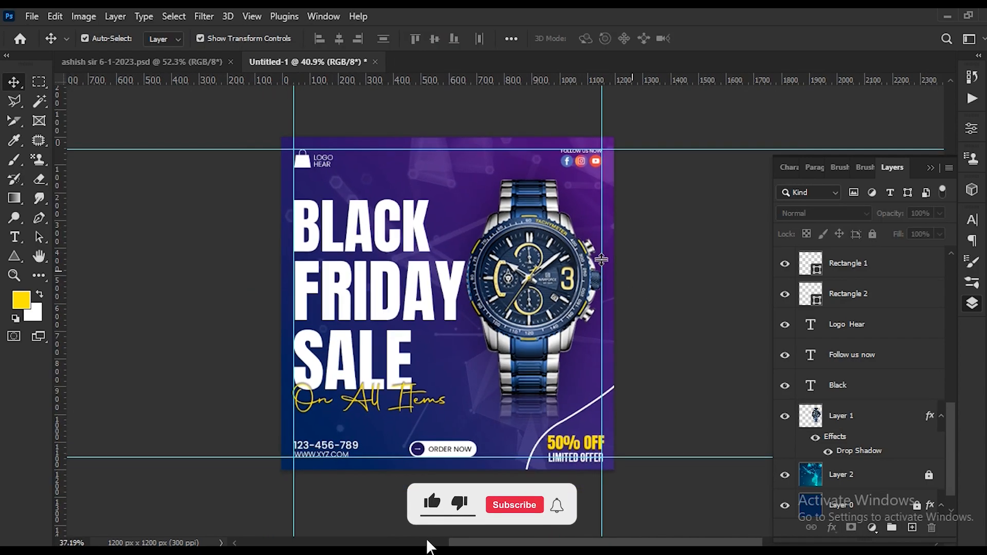
pyautogui.scroll(2, 601, 260)
pyautogui.hotkey('ctrl', ';')
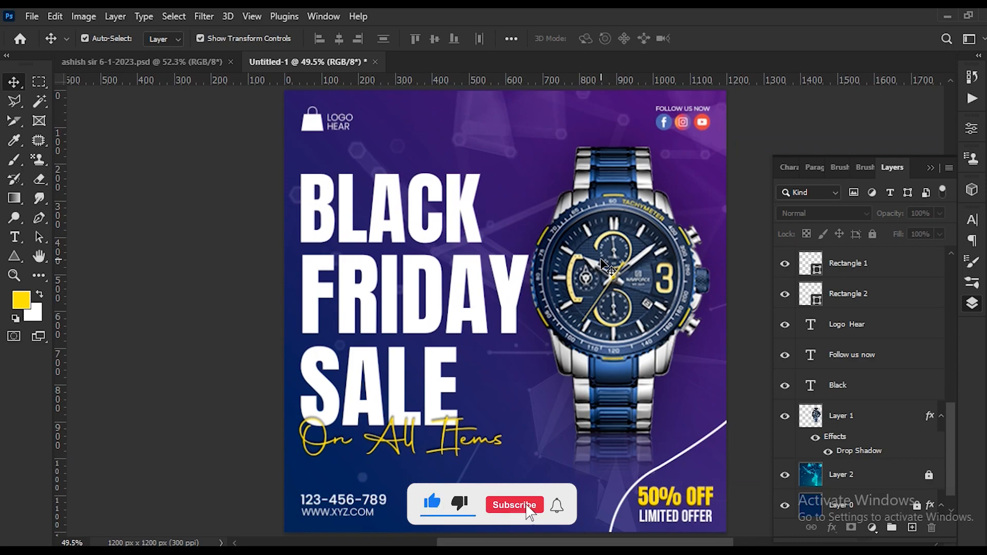
pyautogui.press('Tab')
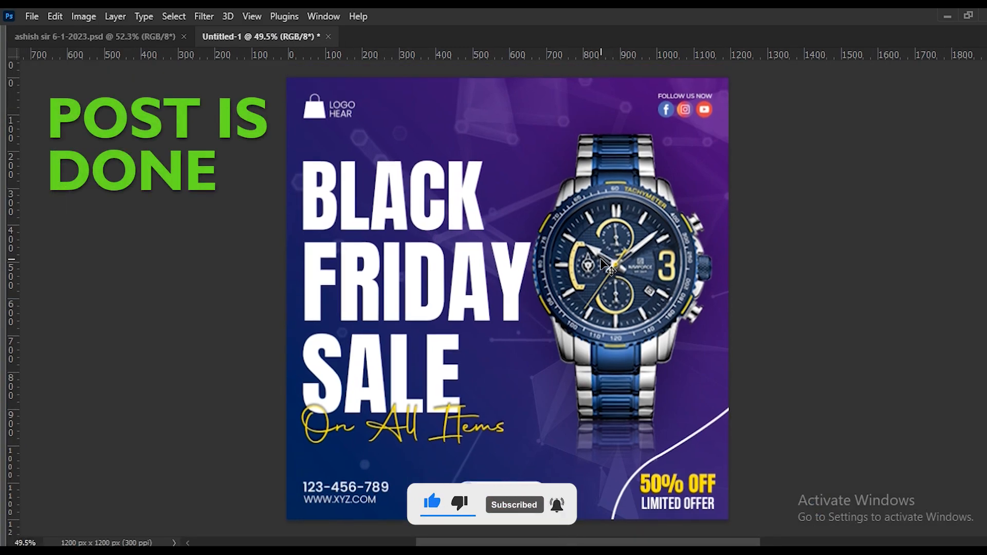